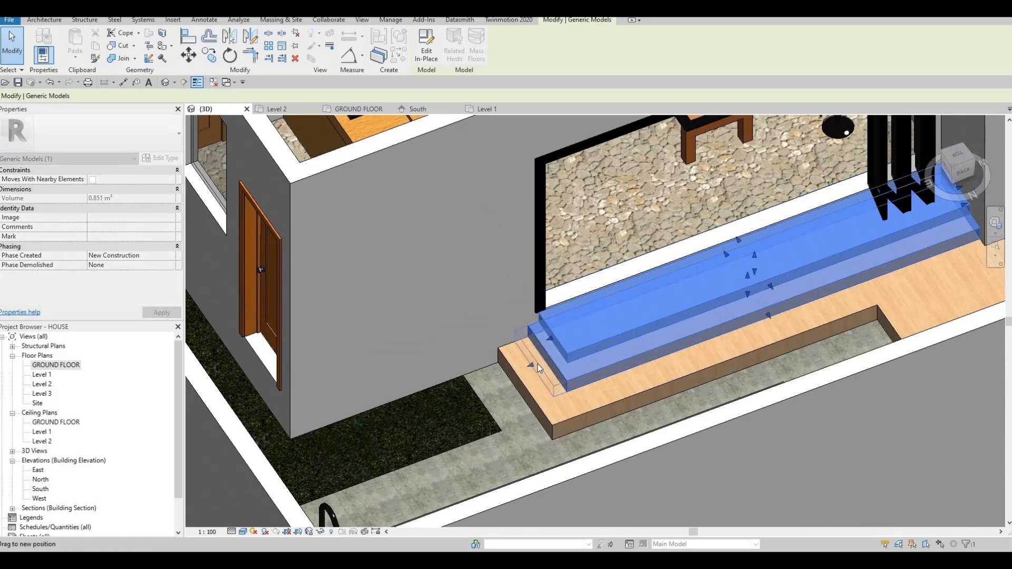
Stretch the lower pool-deck step outward and move the wooden floor's end boundary to about 1920 mm from the house wall corner
{"action": "left_click_drag", "start_coordinate": [548, 338], "coordinate": [532, 364]}
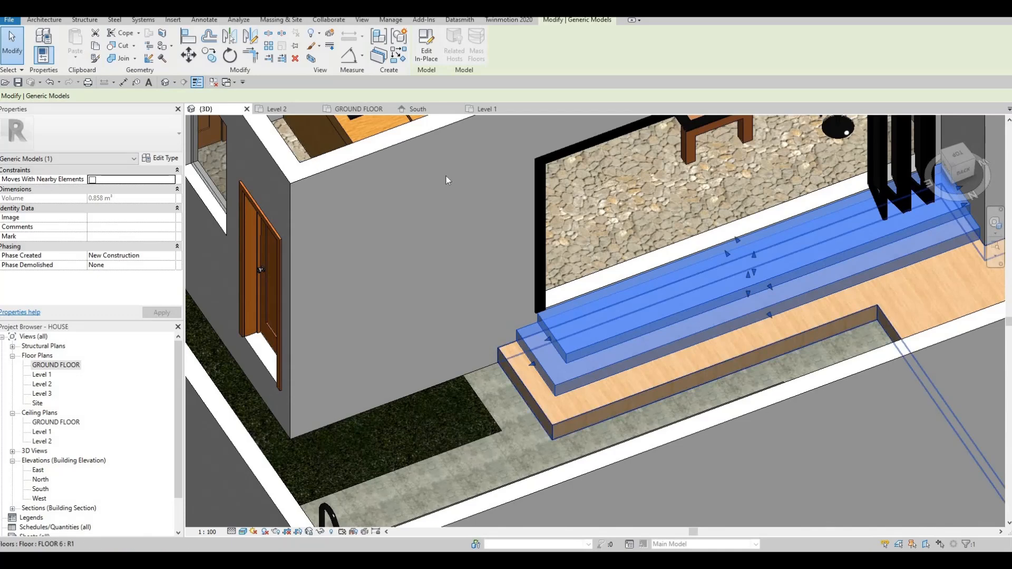
{"action": "left_click", "coordinate": [514, 387]}
{"action": "double_click", "coordinate": [513, 390]}
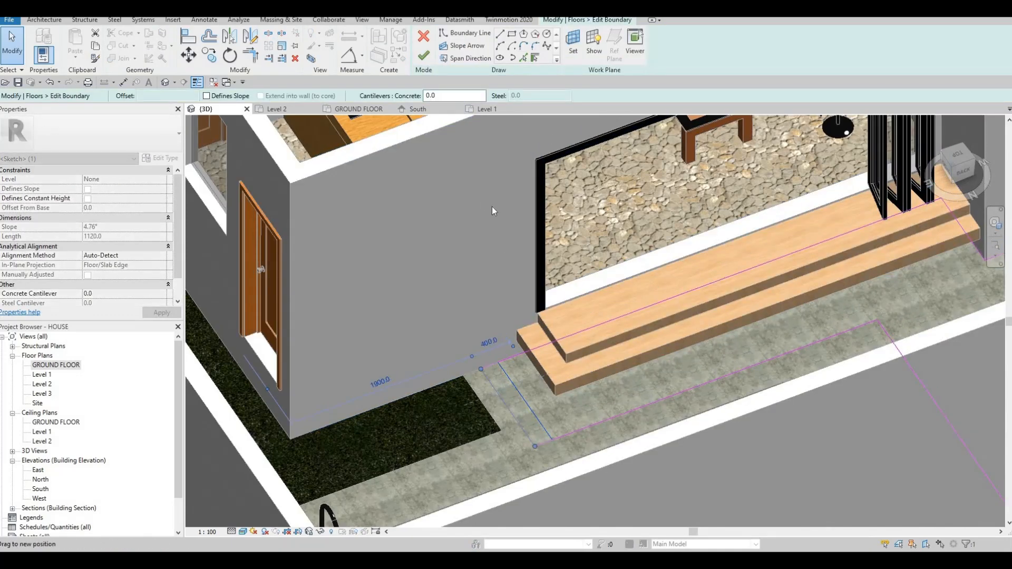
{"action": "left_click", "coordinate": [420, 56]}
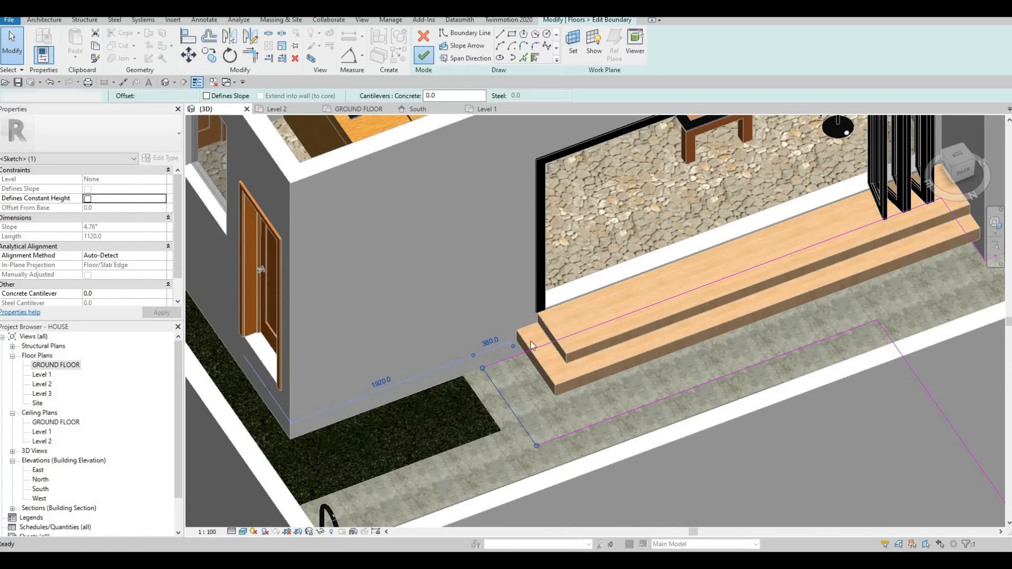
Stretch the end of the lower deck step further outward, toward the end of the extended wooden floor
{"action": "left_click", "coordinate": [523, 369]}
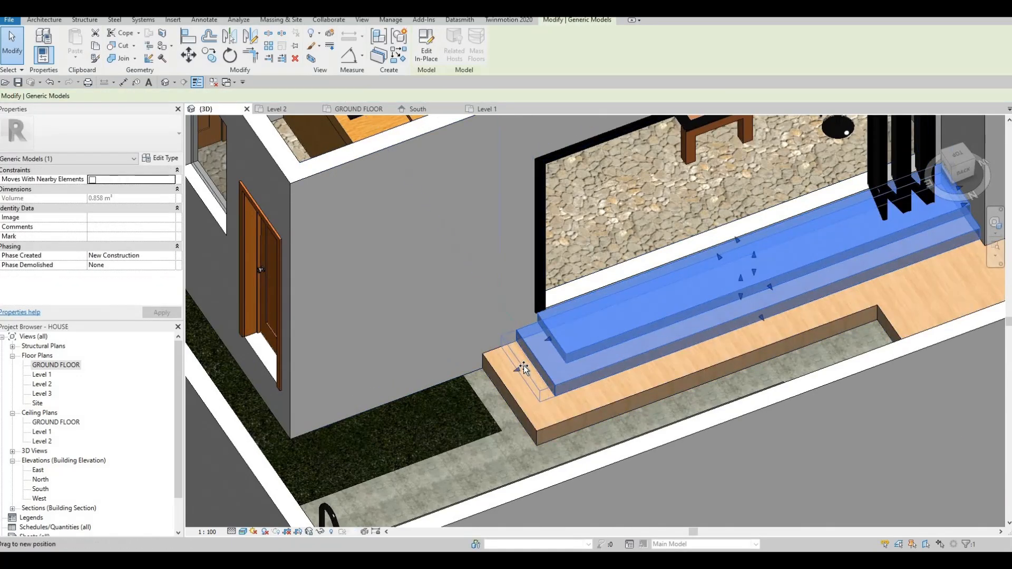
{"action": "left_click_drag", "start_coordinate": [523, 369], "coordinate": [511, 370]}
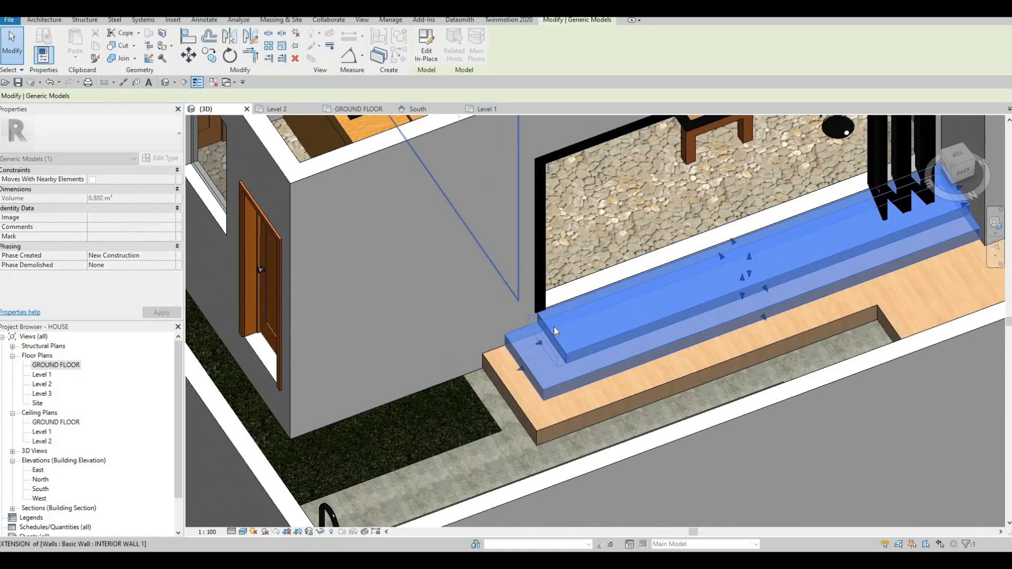
{"action": "key", "text": "Escape"}
Examine the extended deck steps, the pool area and the surrounding walls from several angles
{"action": "middle_click_drag", "start_coordinate": [555, 327], "coordinate": [577, 348], "text": "shift"}
{"action": "key", "text": "Escape"}
{"action": "scroll", "coordinate": [581, 406], "scroll_direction": "up", "scroll_amount": 2}
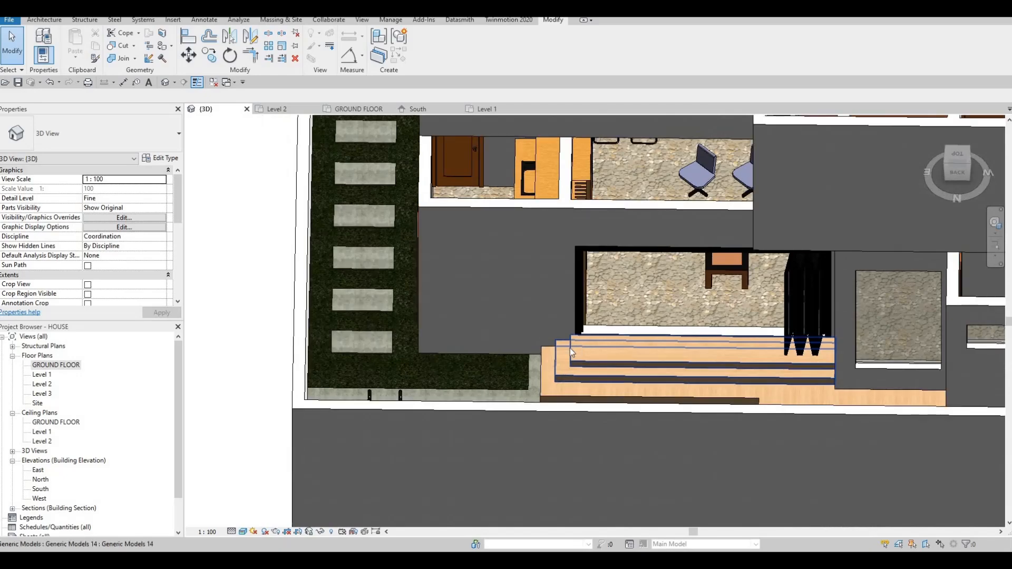
{"action": "middle_click_drag", "start_coordinate": [620, 383], "coordinate": [491, 297], "text": "shift"}
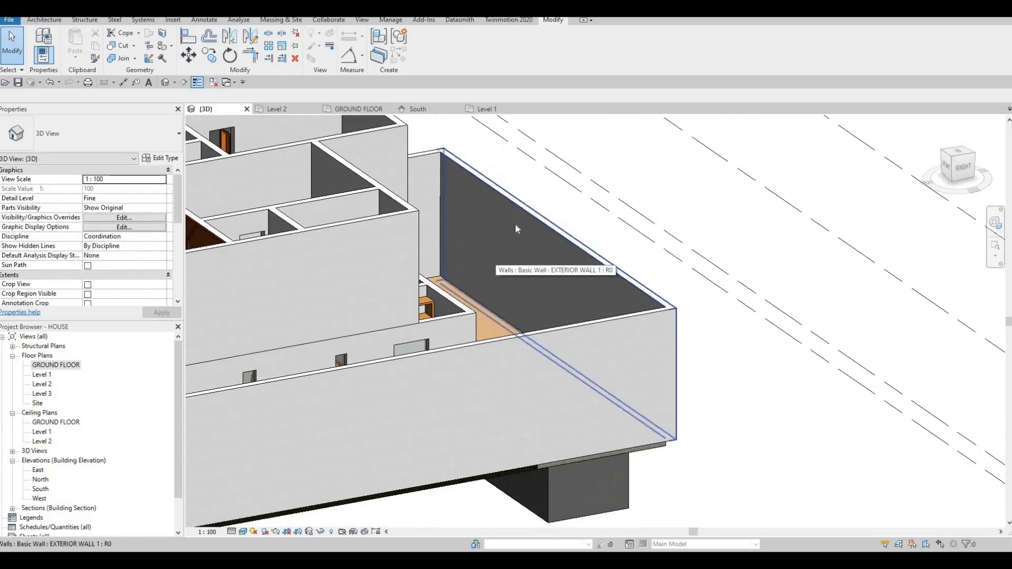
{"action": "mouse_move", "coordinate": [515, 228]}
{"action": "middle_mouse_down", "text": "shift"}
{"action": "mouse_move", "coordinate": [507, 182]}
{"action": "mouse_move", "coordinate": [508, 217]}
{"action": "middle_mouse_up", "text": "shift"}
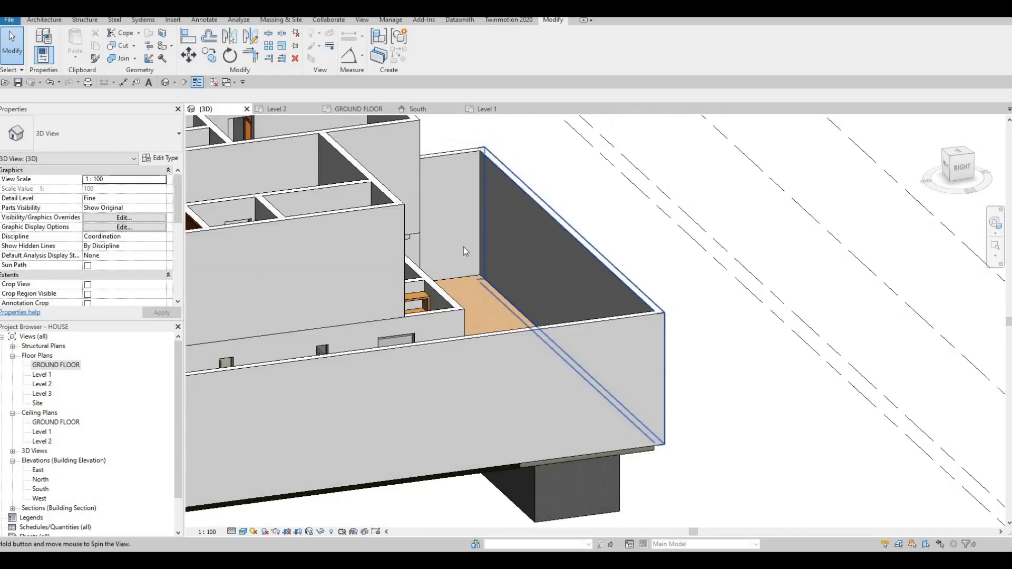
{"action": "middle_click_drag", "start_coordinate": [463, 246], "coordinate": [410, 328], "text": "shift"}
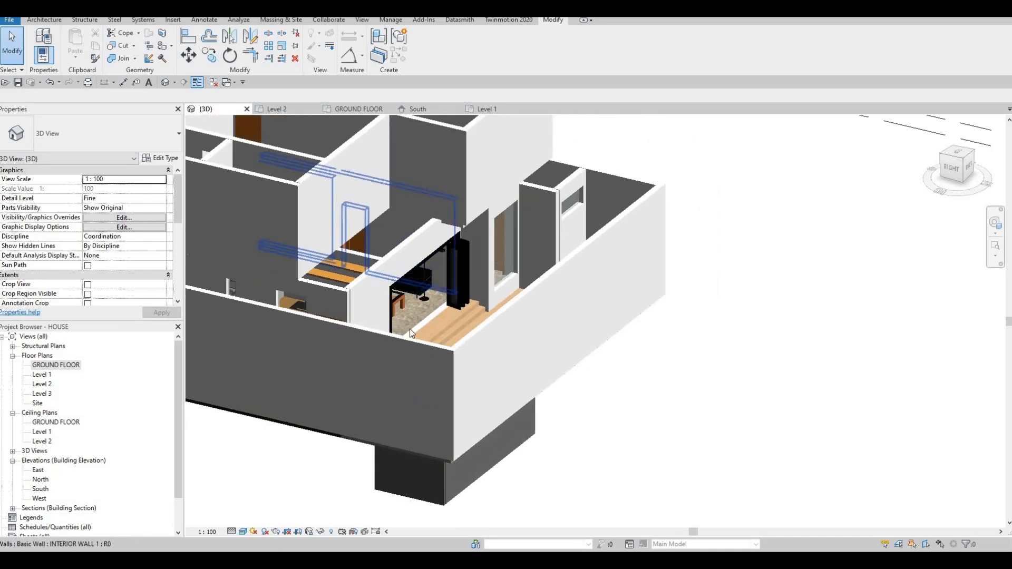
{"action": "middle_click_drag", "start_coordinate": [487, 289], "coordinate": [519, 307], "text": "shift"}
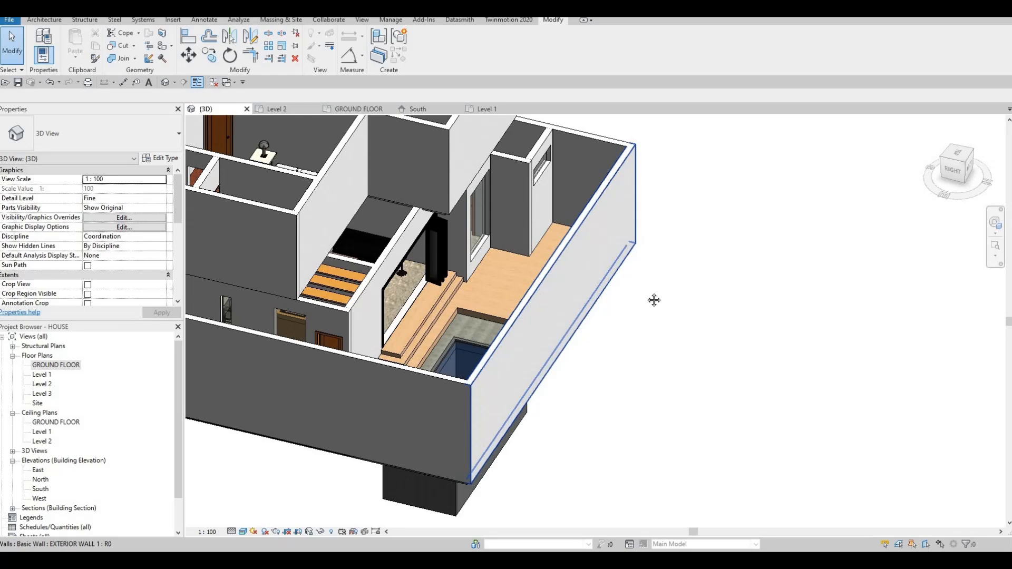
{"action": "middle_click_drag", "start_coordinate": [607, 181], "coordinate": [705, 179]}
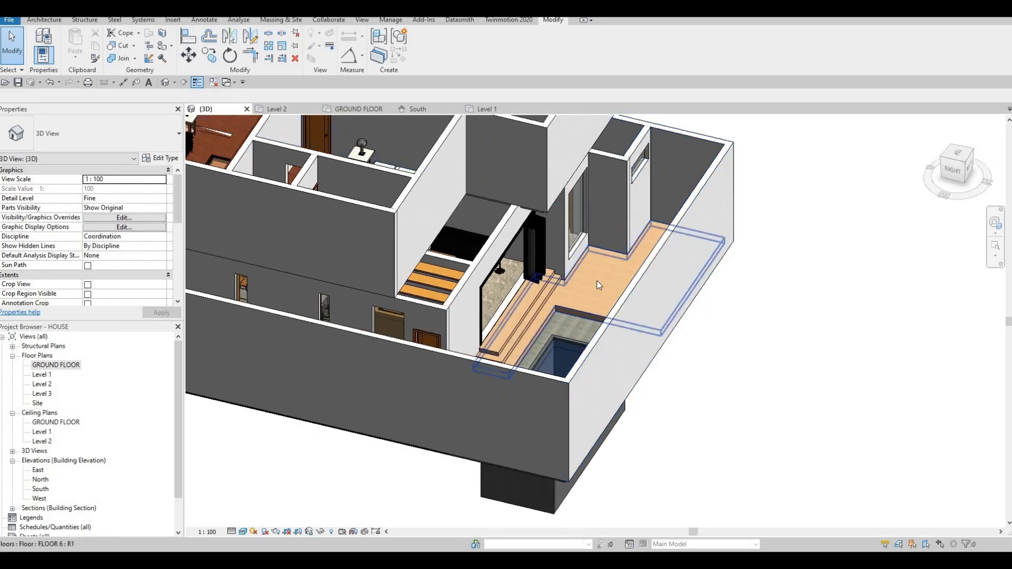
{"action": "middle_click_drag", "start_coordinate": [599, 279], "coordinate": [412, 276], "text": "shift"}
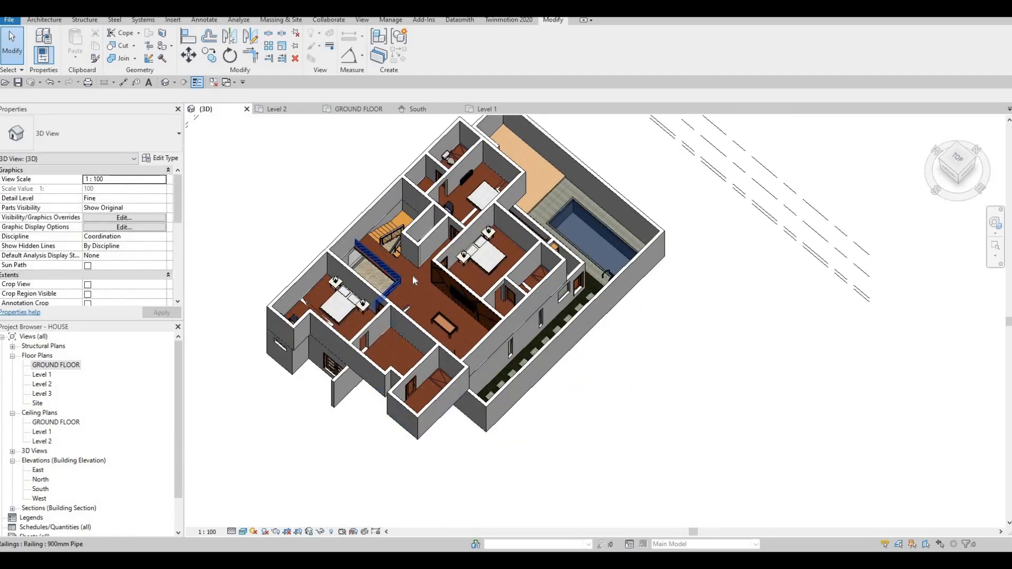
Select the 900mm Pipe railing around the upper-floor void and open the Level 2 floor plan
{"action": "scroll", "coordinate": [413, 276], "scroll_direction": "up", "scroll_amount": 6}
{"action": "left_click", "coordinate": [422, 251]}
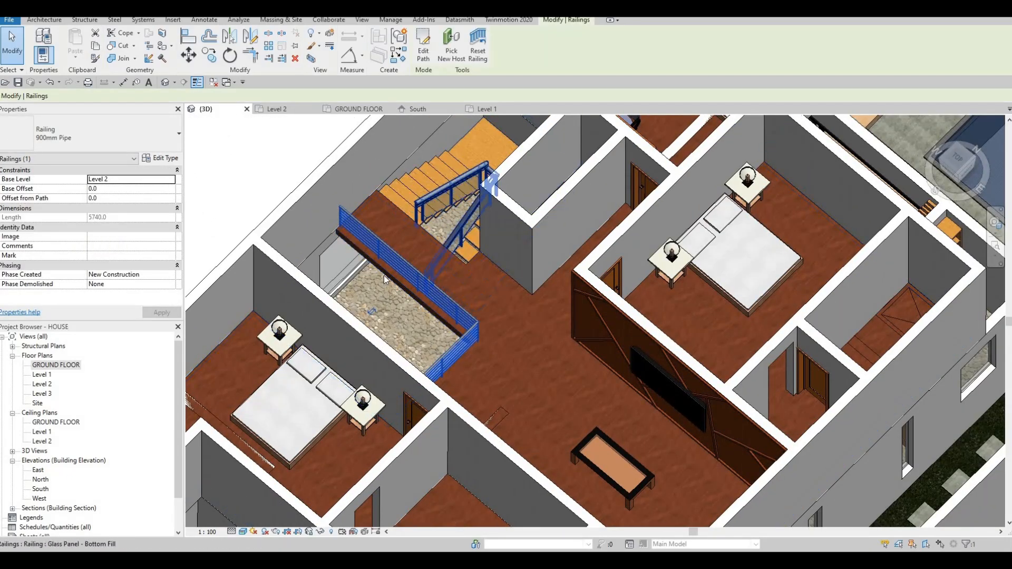
{"action": "double_click", "coordinate": [42, 385]}
{"action": "scroll", "coordinate": [481, 349], "scroll_direction": "up", "scroll_amount": 5}
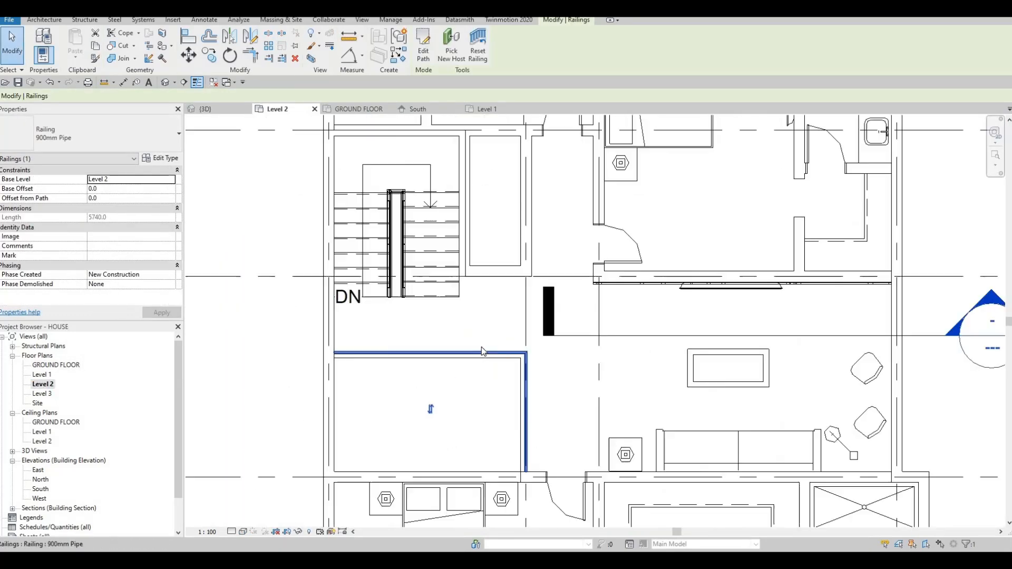
Create a matching 900mm Pipe railing along the stair opening, sketching a 1320 mm run that turns at a right angle toward the wall
{"action": "left_click", "coordinate": [423, 50]}
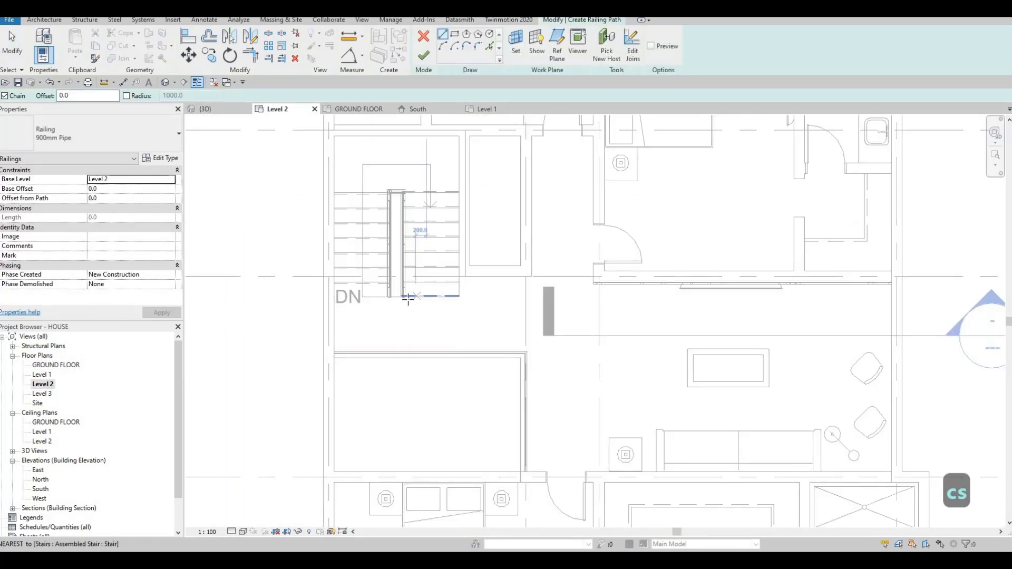
{"action": "scroll", "coordinate": [408, 298], "scroll_direction": "up", "scroll_amount": 4}
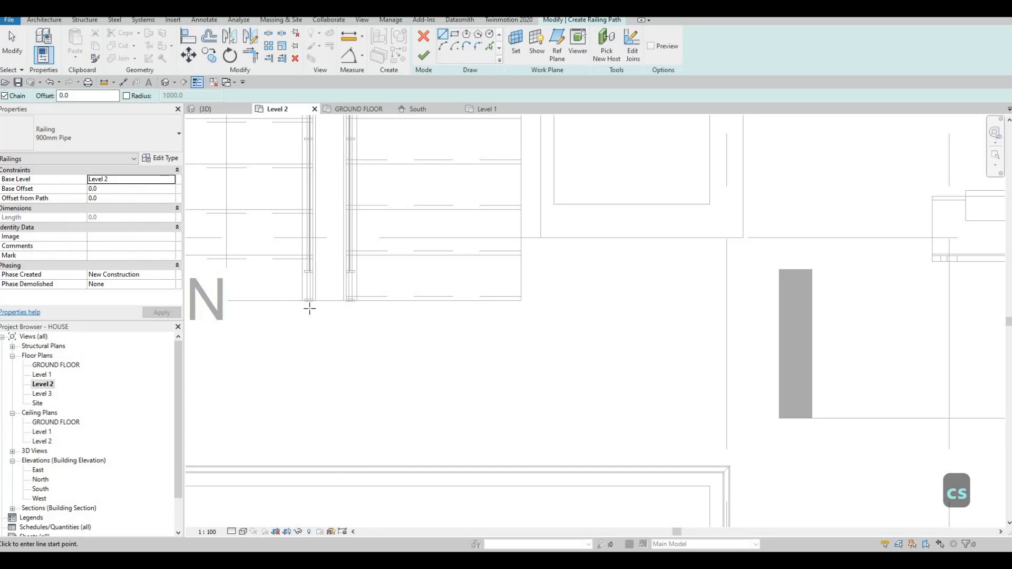
{"action": "left_click", "coordinate": [309, 308]}
{"action": "left_click", "coordinate": [528, 309]}
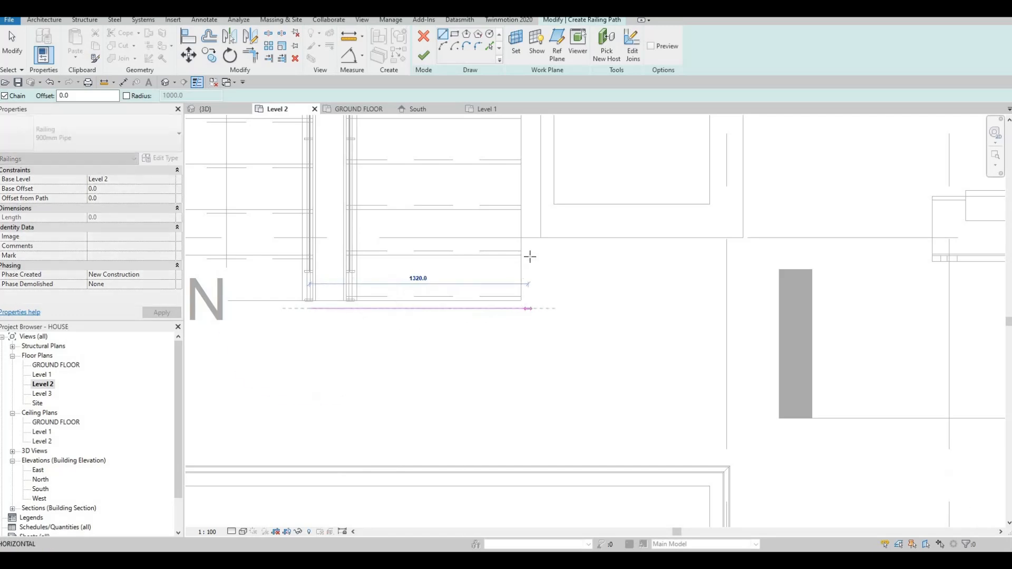
{"action": "key", "text": "Escape"}
{"action": "left_click", "coordinate": [424, 55]}
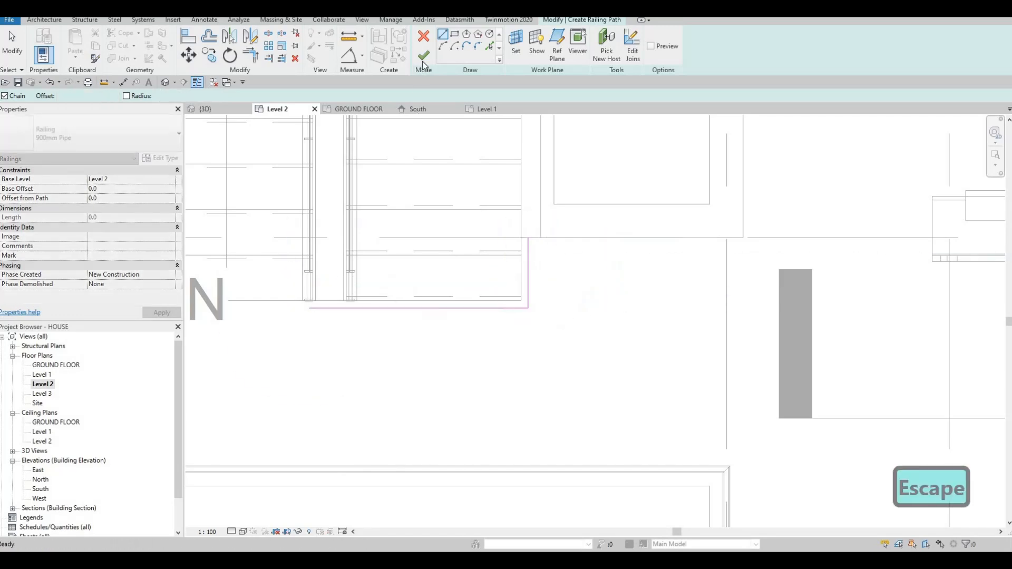
{"action": "scroll", "coordinate": [402, 268], "scroll_direction": "down", "scroll_amount": 2}
{"action": "key", "text": "Escape"}
{"action": "key", "text": "Escape"}
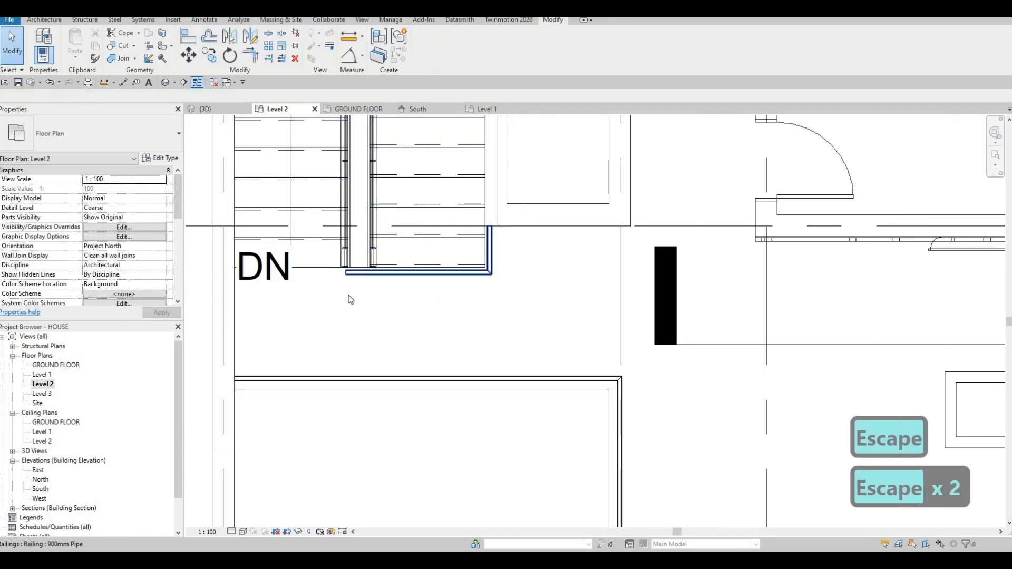
Change the void railing and the new stair-opening railing to the Glass Panel - Bottom Fill type
{"action": "left_click", "coordinate": [392, 376]}
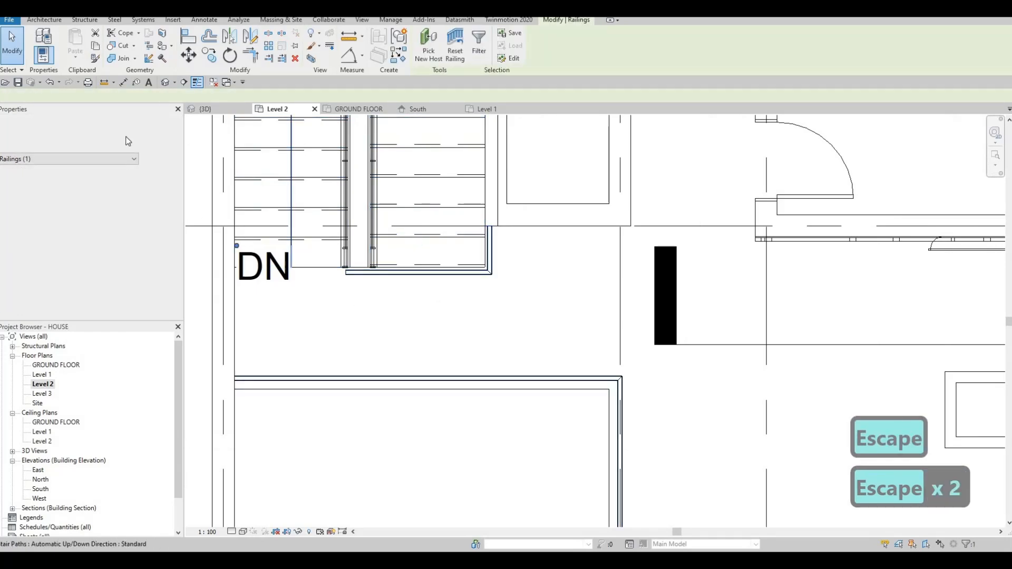
{"action": "left_click", "coordinate": [123, 141]}
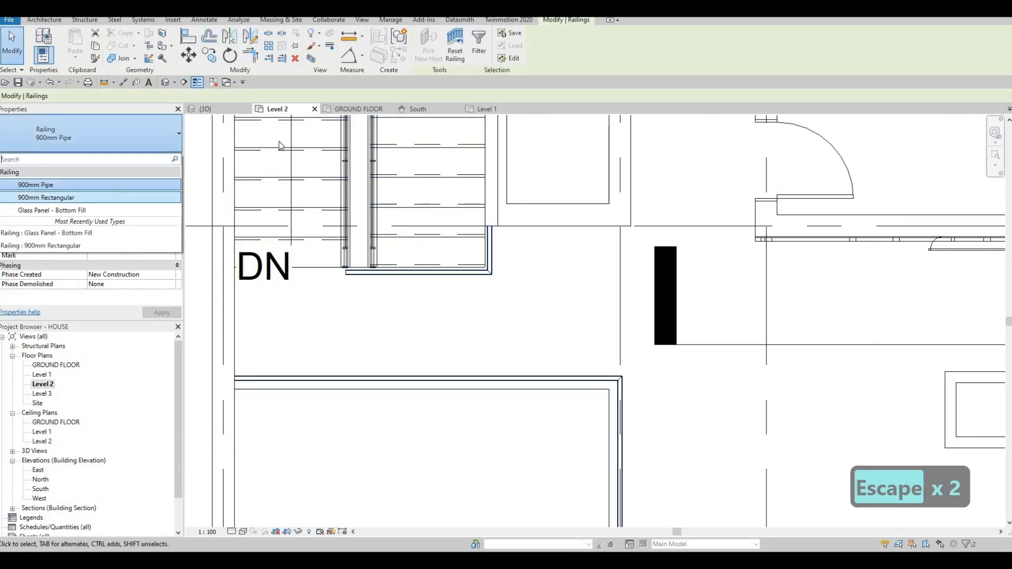
{"action": "key", "text": "Escape"}
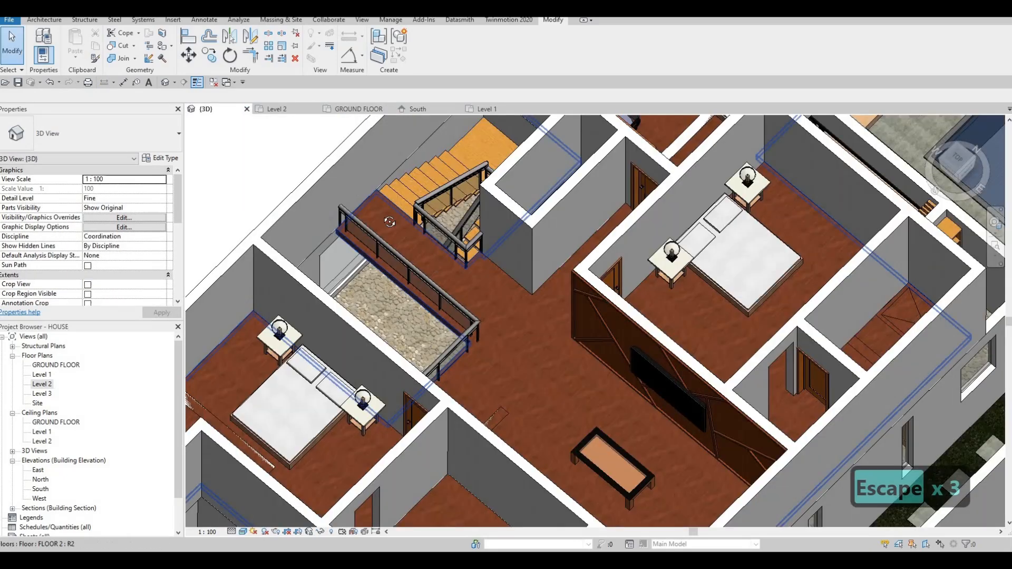
{"action": "key", "text": "Escape"}
Examine the railings around the void and the stair opening in the 3D view, along with the adjoining rooms
{"action": "middle_click_drag", "start_coordinate": [388, 221], "coordinate": [451, 240], "text": "shift"}
{"action": "scroll", "coordinate": [457, 158], "scroll_direction": "up", "scroll_amount": 2}
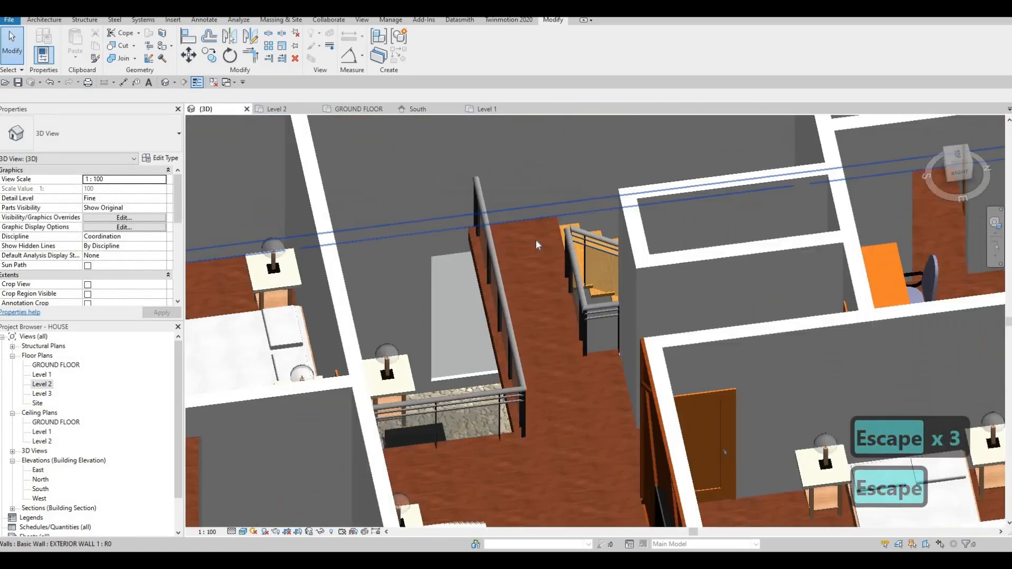
{"action": "scroll", "coordinate": [579, 248], "scroll_direction": "up", "scroll_amount": 1}
{"action": "scroll", "coordinate": [579, 249], "scroll_direction": "down", "scroll_amount": 5}
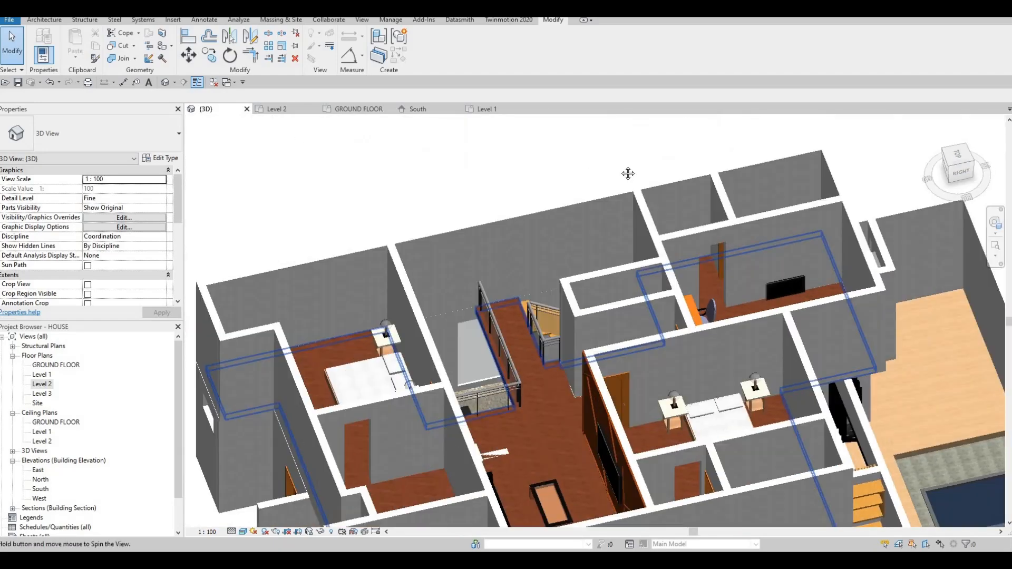
{"action": "middle_click_drag", "start_coordinate": [627, 173], "coordinate": [535, 317], "text": "shift"}
{"action": "middle_click_drag", "start_coordinate": [543, 434], "coordinate": [488, 293]}
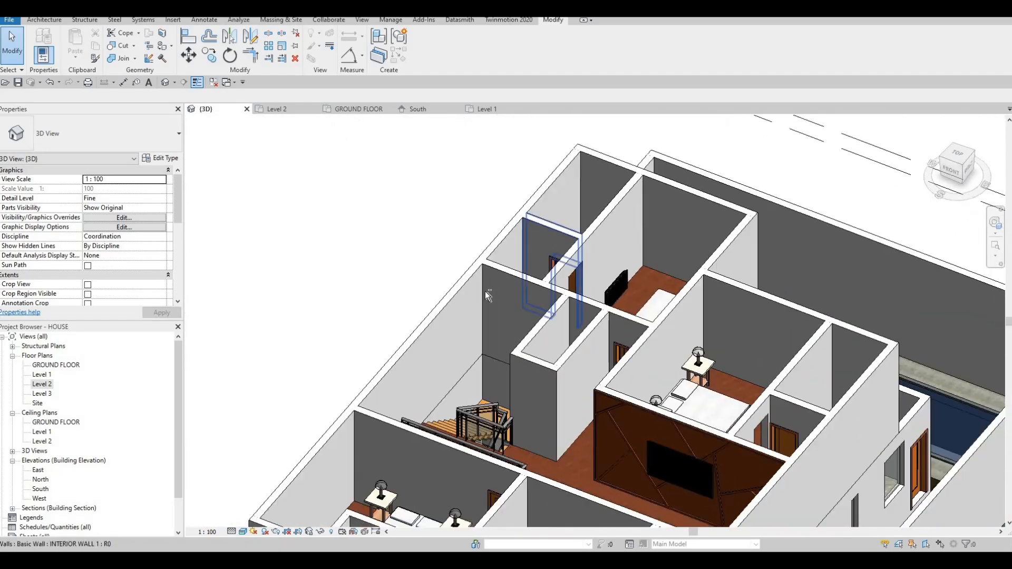
{"action": "middle_click_drag", "start_coordinate": [440, 456], "coordinate": [421, 287]}
{"action": "scroll", "coordinate": [533, 323], "scroll_direction": "down", "scroll_amount": 6}
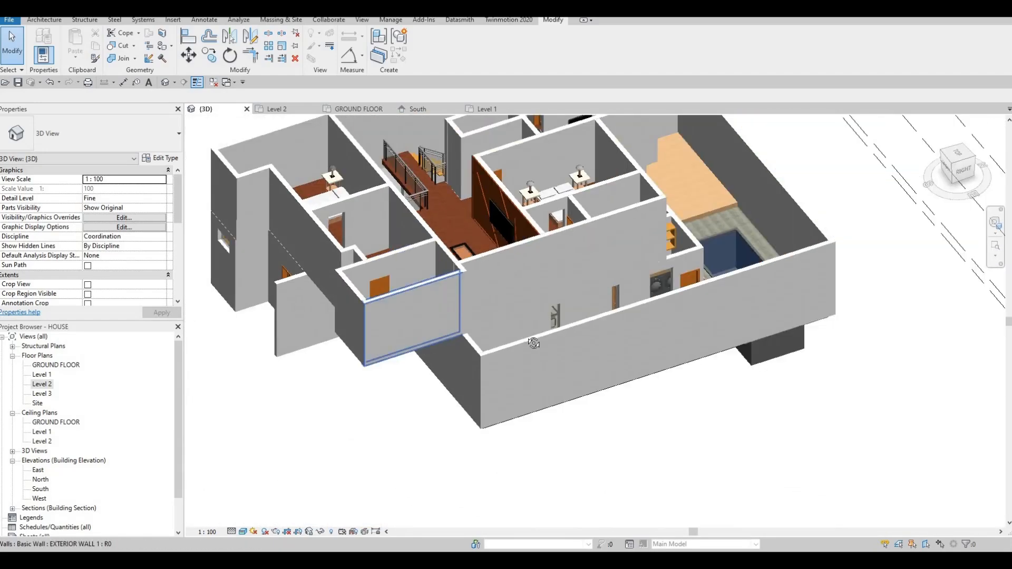
Examine the house exterior, upper-floor walls and pool deck in 3D from several sides
{"action": "middle_click_drag", "start_coordinate": [626, 322], "coordinate": [480, 312], "text": "shift"}
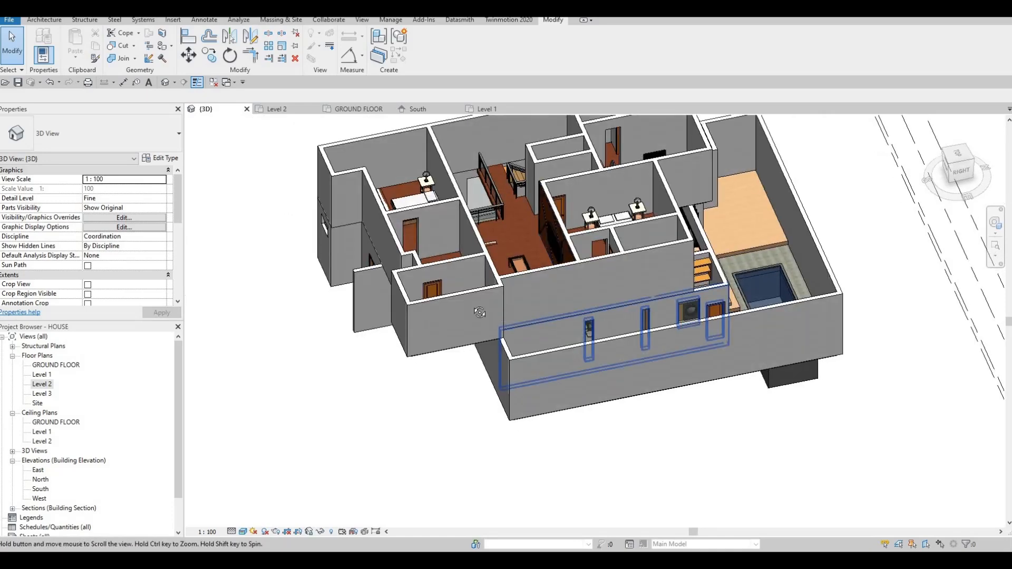
{"action": "middle_click_drag", "start_coordinate": [590, 316], "coordinate": [508, 305]}
{"action": "middle_click_drag", "start_coordinate": [627, 311], "coordinate": [536, 265], "text": "shift"}
{"action": "scroll", "coordinate": [535, 264], "scroll_direction": "up", "scroll_amount": 5}
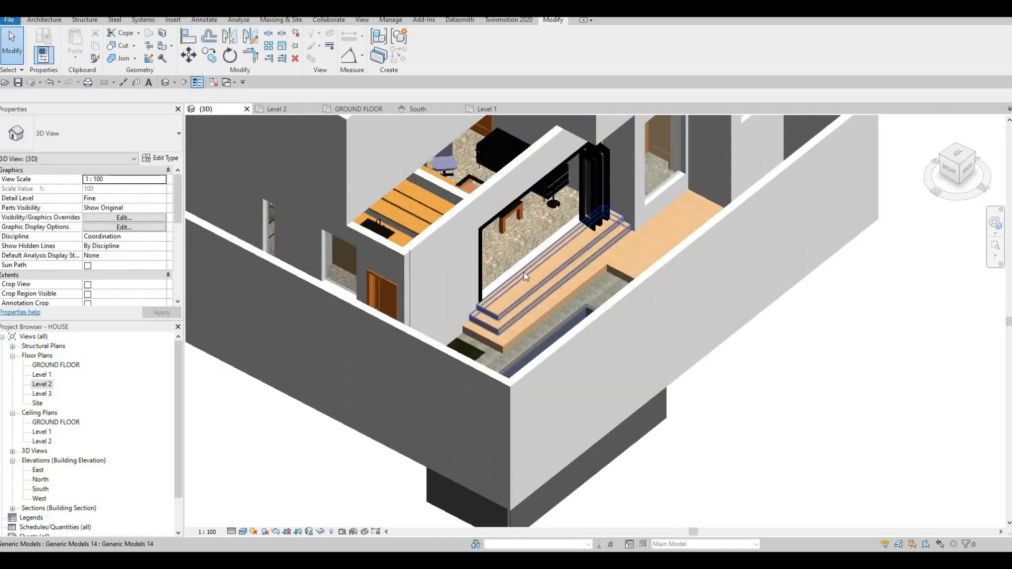
{"action": "scroll", "coordinate": [576, 262], "scroll_direction": "down", "scroll_amount": 4}
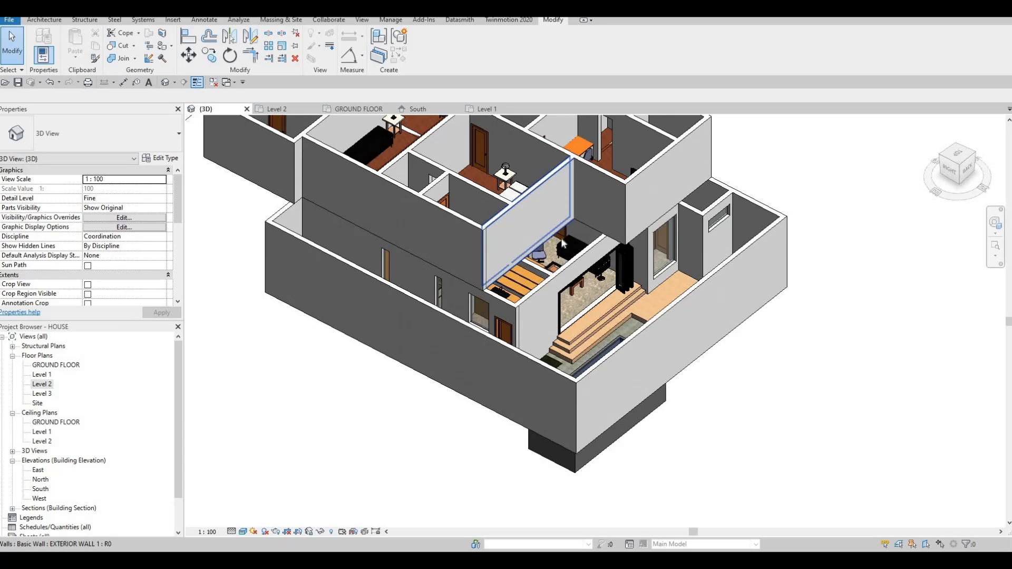
{"action": "middle_click_drag", "start_coordinate": [556, 247], "coordinate": [544, 319]}
{"action": "middle_click_drag", "start_coordinate": [734, 332], "coordinate": [646, 230], "text": "shift"}
{"action": "middle_click_drag", "start_coordinate": [596, 300], "coordinate": [625, 244]}
{"action": "middle_click_drag", "start_coordinate": [525, 264], "coordinate": [567, 232], "text": "shift"}
{"action": "middle_click_drag", "start_coordinate": [666, 235], "coordinate": [619, 213]}
{"action": "scroll", "coordinate": [639, 228], "scroll_direction": "up", "scroll_amount": 2}
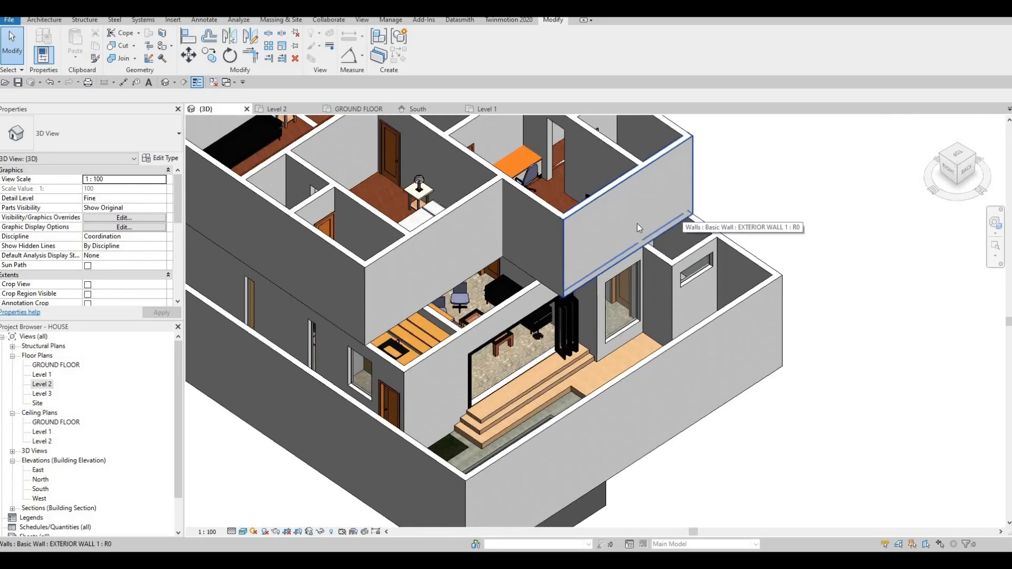
{"action": "scroll", "coordinate": [493, 250], "scroll_direction": "down", "scroll_amount": 2}
{"action": "middle_click_drag", "start_coordinate": [491, 252], "coordinate": [588, 316]}
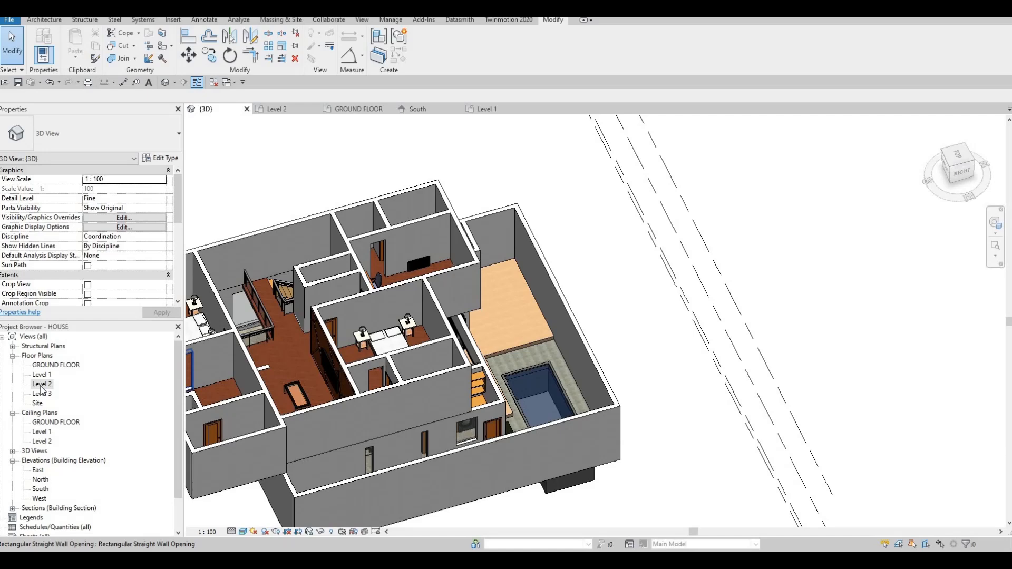
Delete the building section marker crossing the living area on the Level 2 floor plan
{"action": "double_click", "coordinate": [41, 385]}
{"action": "scroll", "coordinate": [395, 308], "scroll_direction": "down", "scroll_amount": 4}
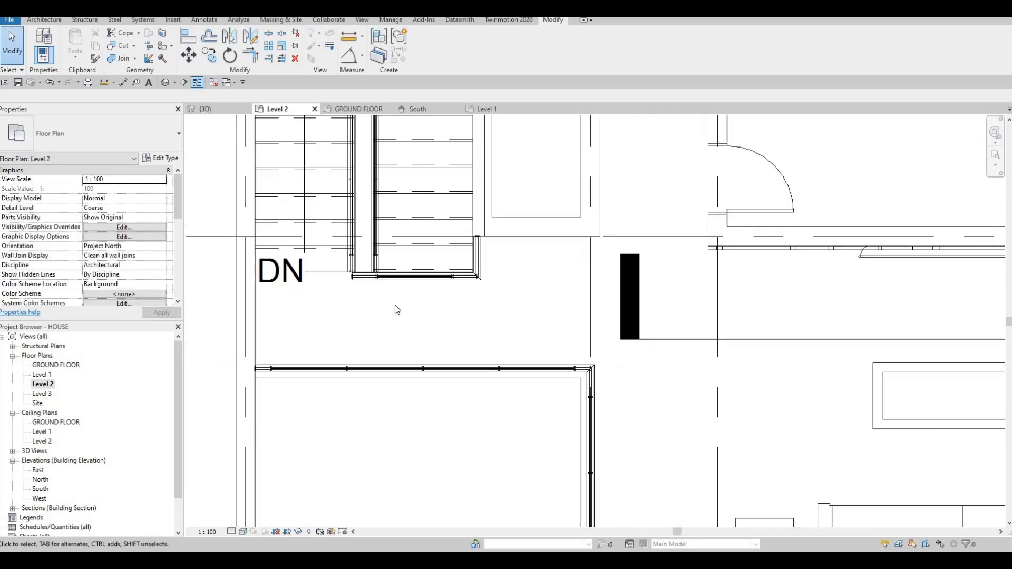
{"action": "scroll", "coordinate": [395, 305], "scroll_direction": "down", "scroll_amount": 2}
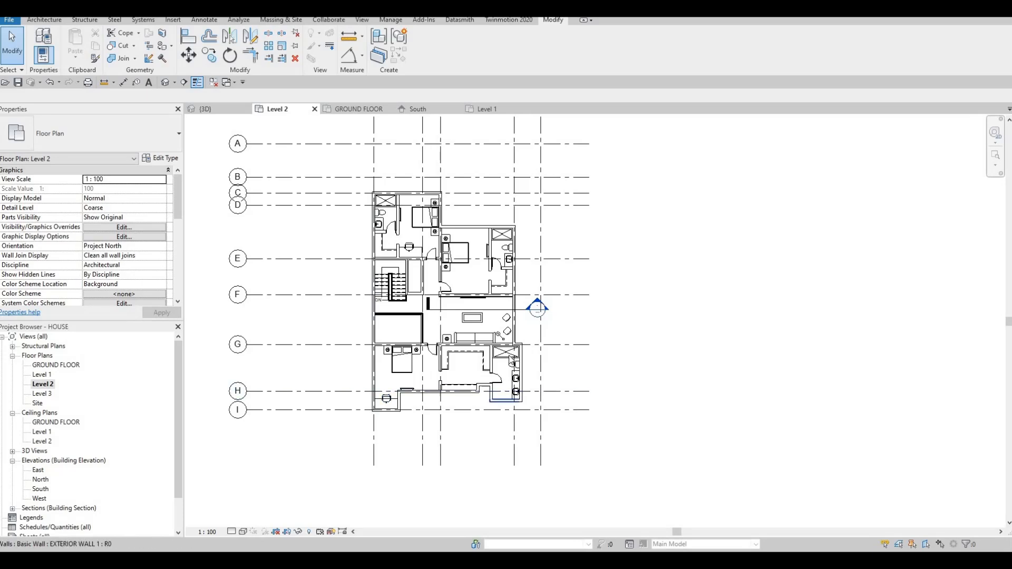
{"action": "key", "text": "Escape"}
{"action": "key", "text": "Escape"}
{"action": "left_click", "coordinate": [527, 310]}
{"action": "scroll", "coordinate": [523, 311], "scroll_direction": "up", "scroll_amount": 3}
{"action": "key", "text": "Delete"}
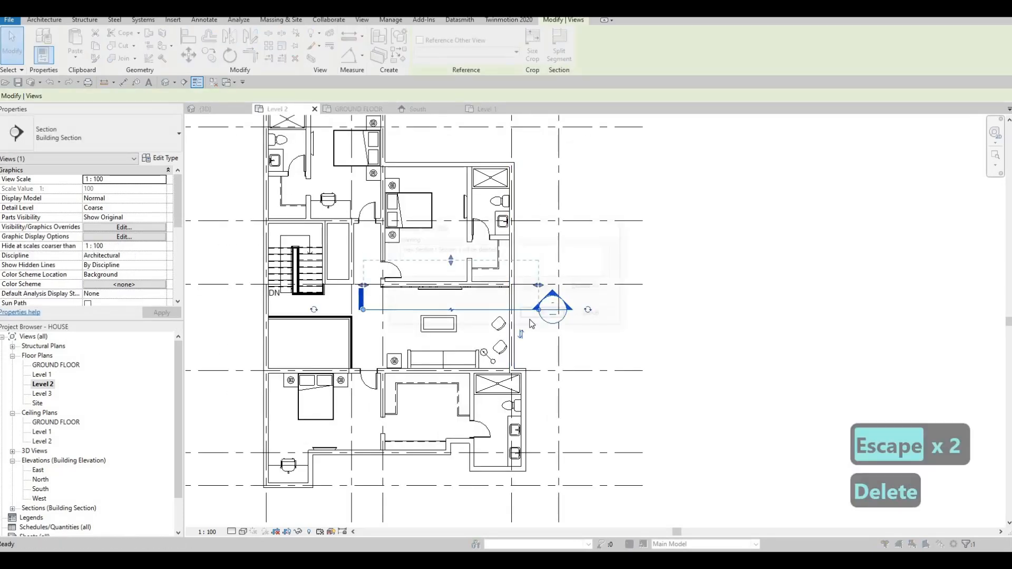
{"action": "key", "text": "Escape"}
{"action": "scroll", "coordinate": [422, 261], "scroll_direction": "down", "scroll_amount": 4}
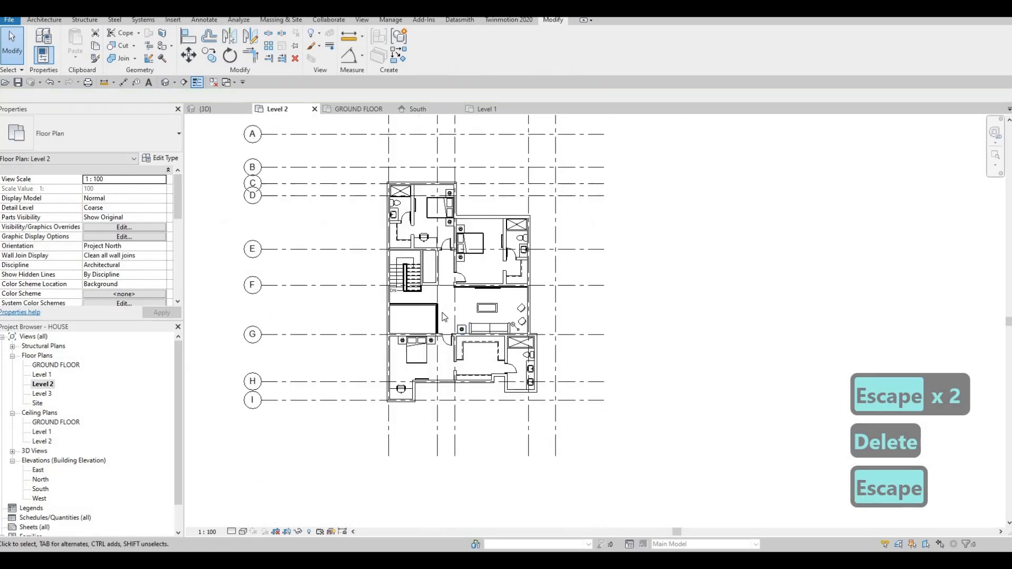
Start a roof by footprint on Level 2 and duplicate the Generic Roof - 300mm type as ROOF 1
{"action": "left_click", "coordinate": [45, 20]}
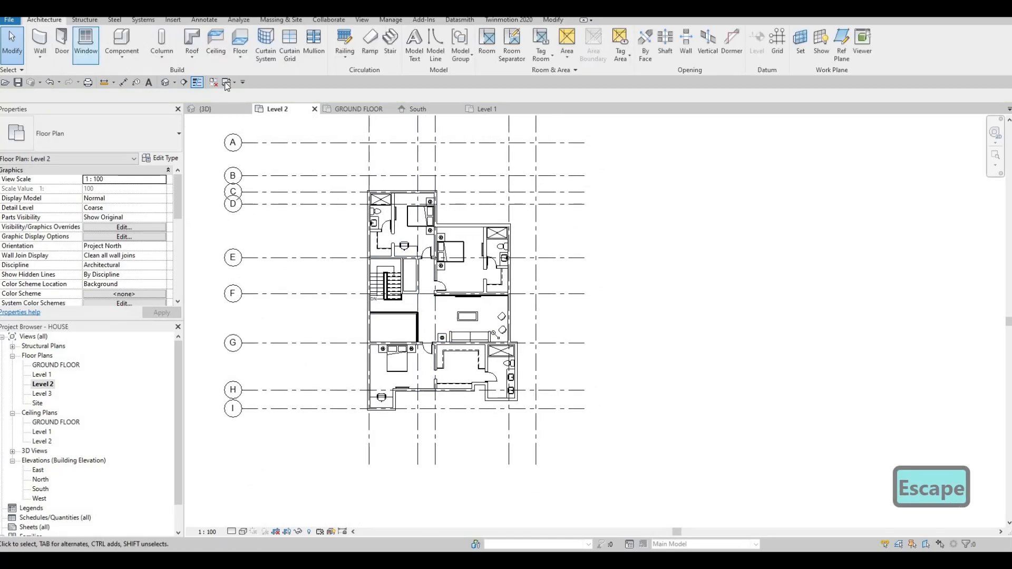
{"action": "left_click", "coordinate": [186, 45]}
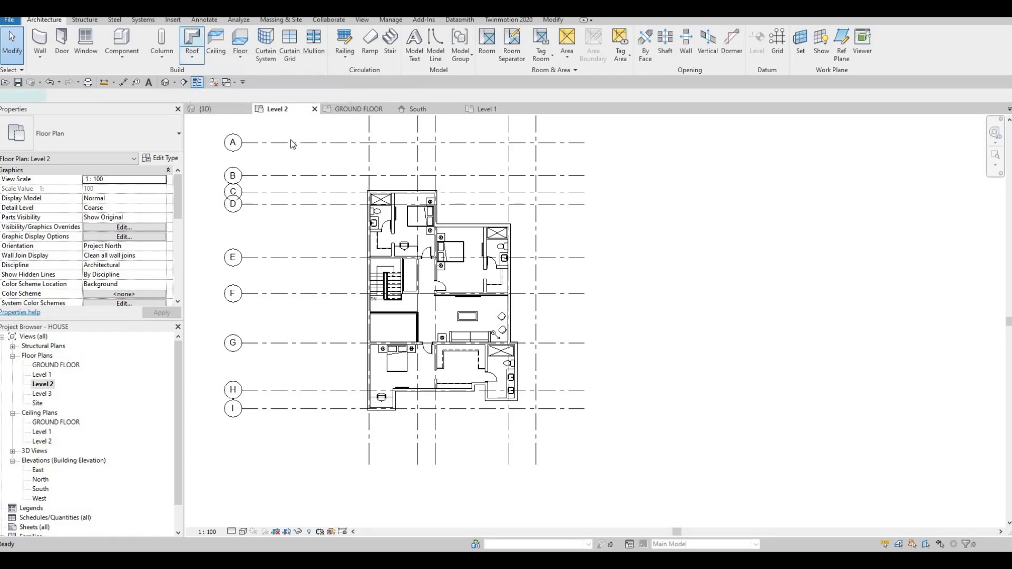
{"action": "left_click", "coordinate": [160, 158]}
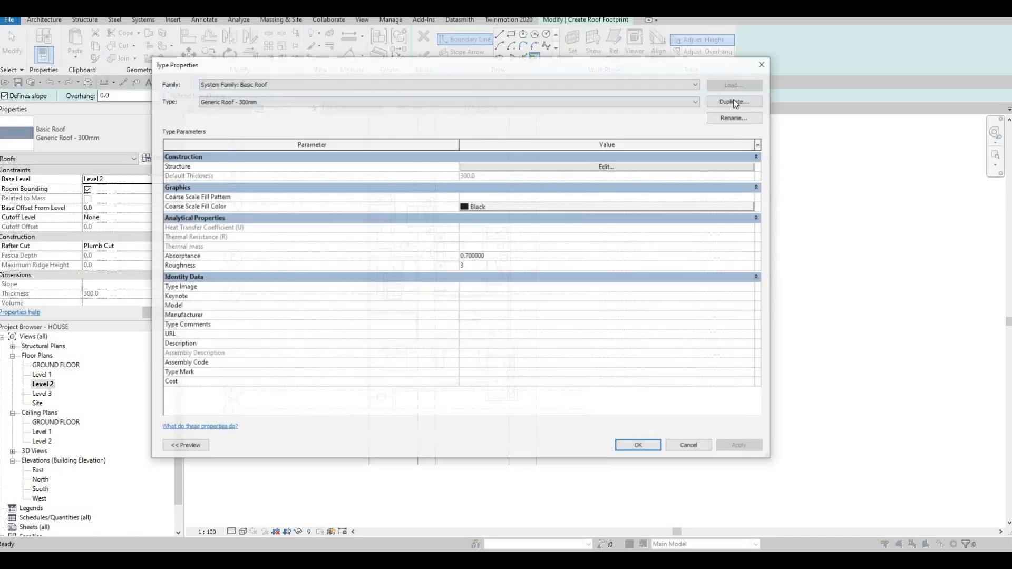
{"action": "left_click", "coordinate": [735, 101]}
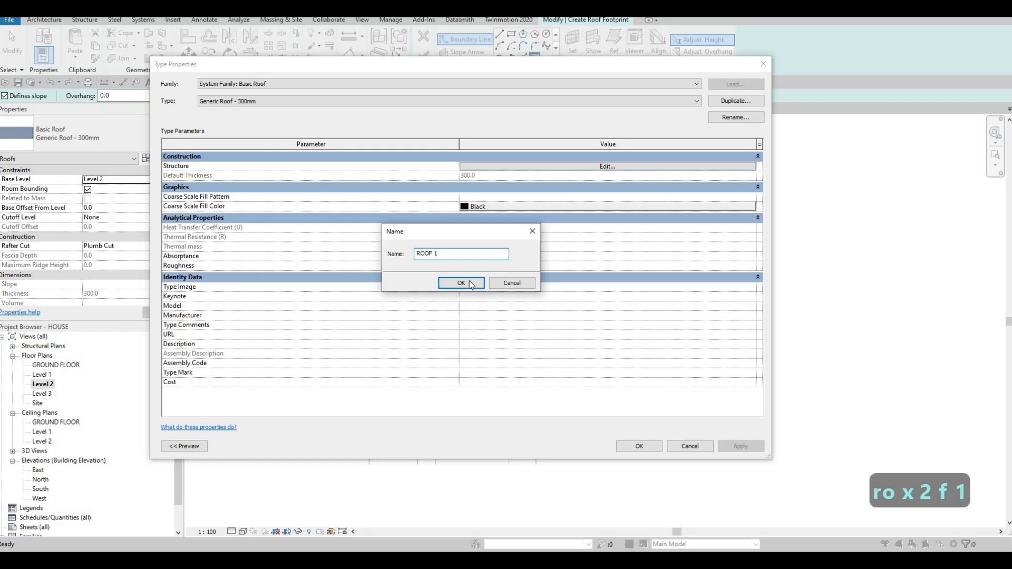
{"action": "key", "text": "Return"}
Set the structure layer of ROOF 1 to 200 mm thick with the Paint material
{"action": "left_click", "coordinate": [495, 166]}
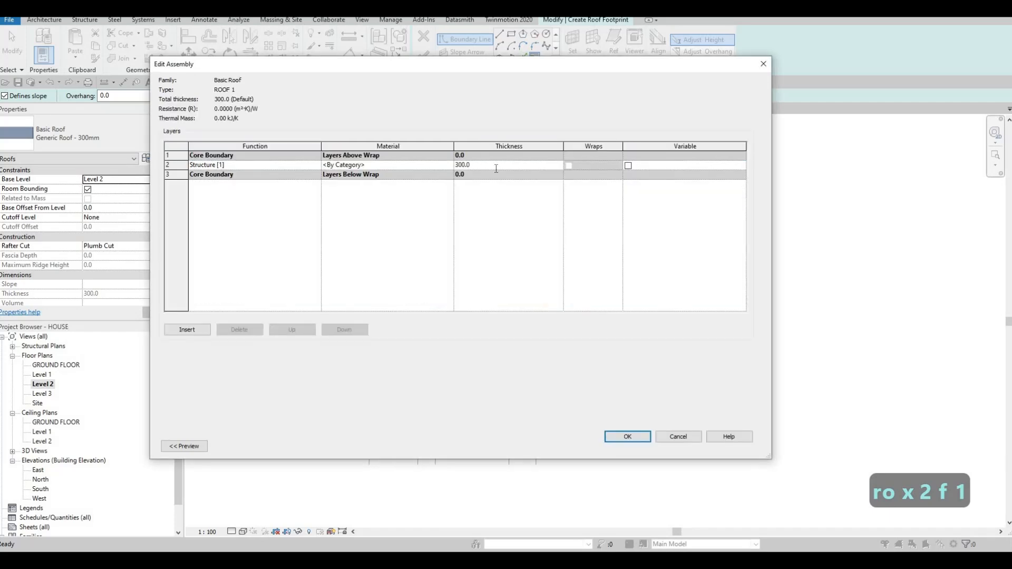
{"action": "type", "text": "200"}
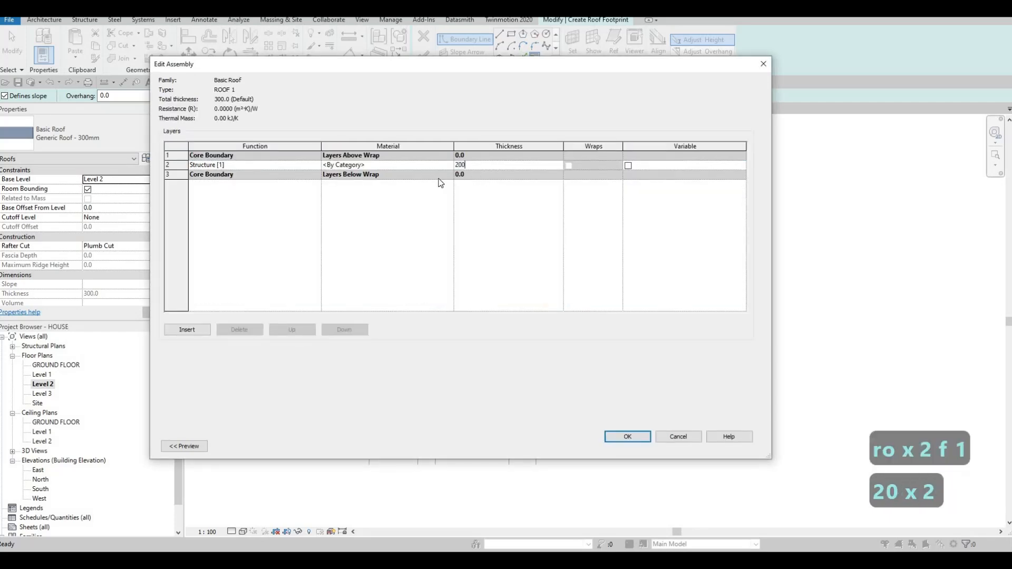
{"action": "left_click", "coordinate": [447, 165]}
{"action": "left_click", "coordinate": [447, 164]}
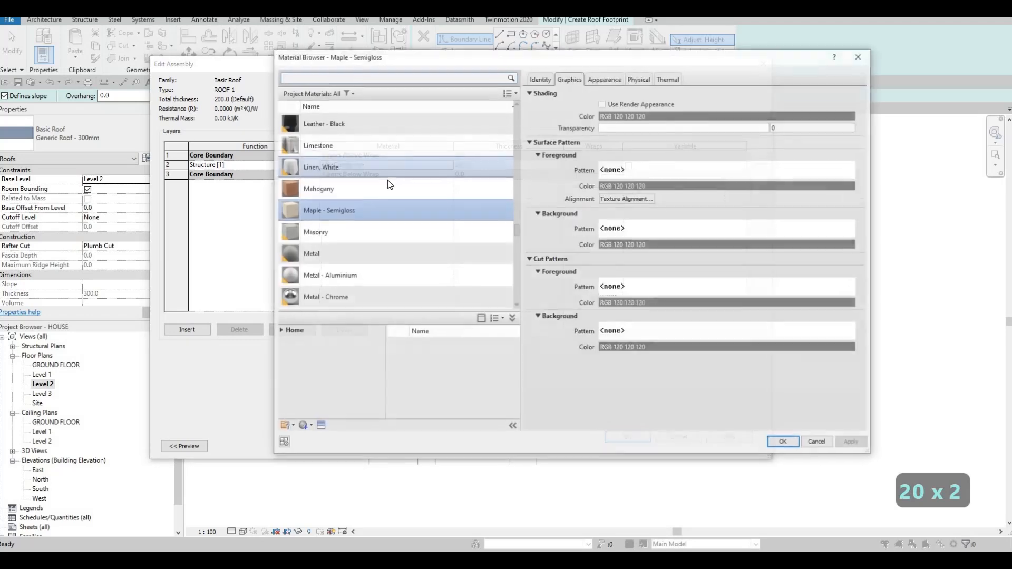
{"action": "scroll", "coordinate": [381, 269], "scroll_direction": "down", "scroll_amount": 3}
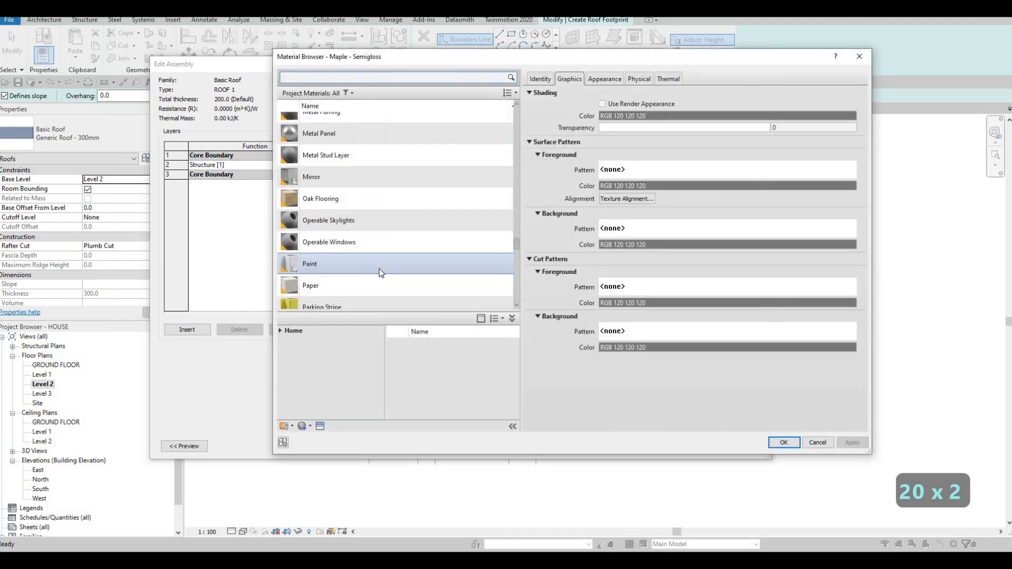
{"action": "scroll", "coordinate": [379, 268], "scroll_direction": "down", "scroll_amount": 3}
{"action": "scroll", "coordinate": [378, 236], "scroll_direction": "up", "scroll_amount": 2}
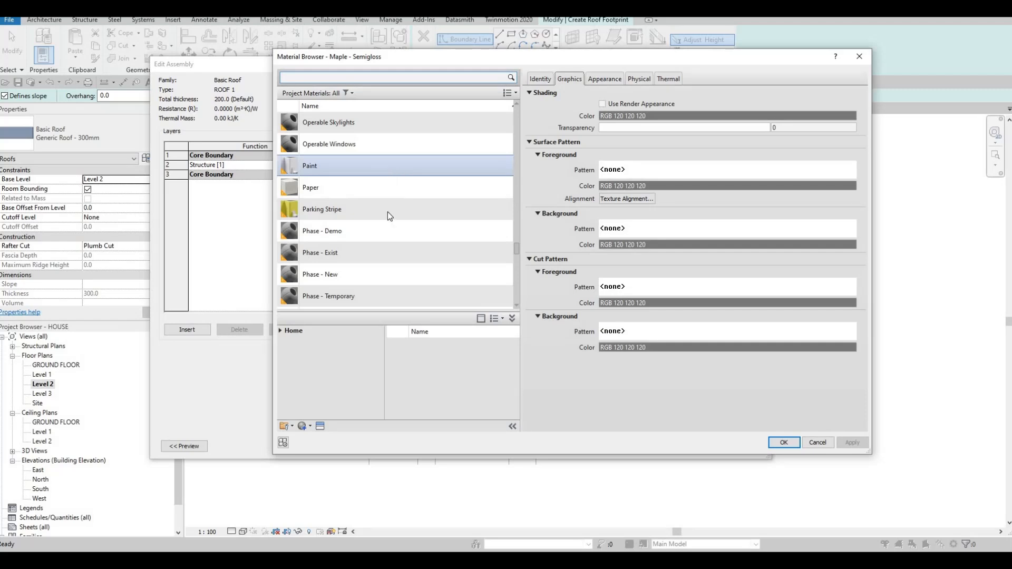
{"action": "left_click", "coordinate": [316, 166]}
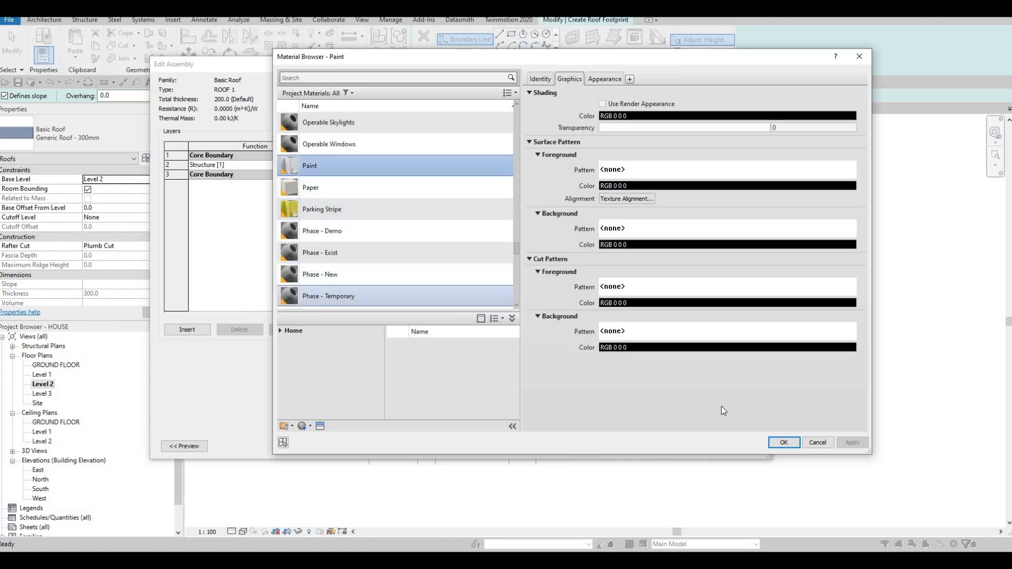
{"action": "left_click", "coordinate": [783, 443]}
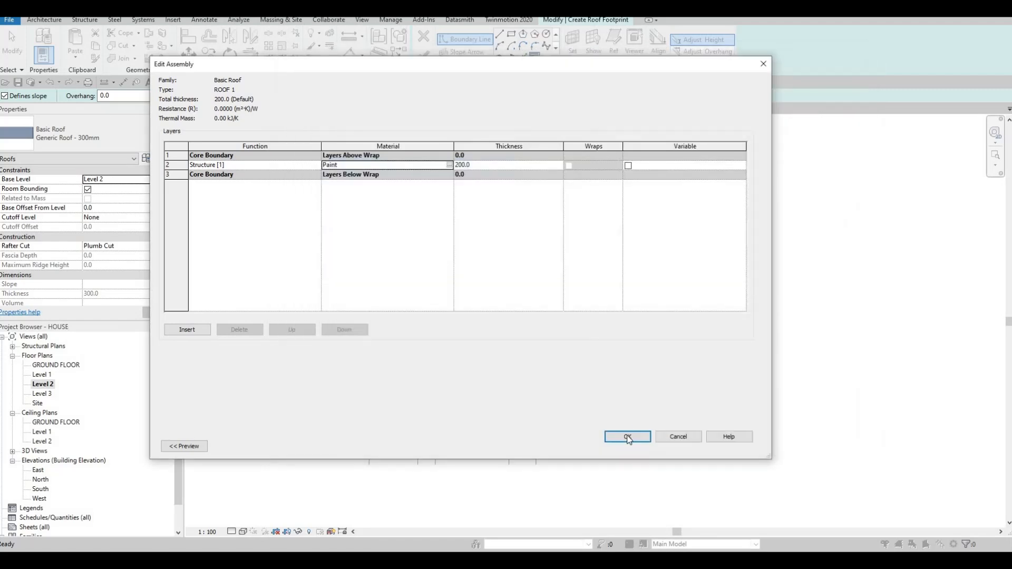
{"action": "left_click", "coordinate": [627, 437]}
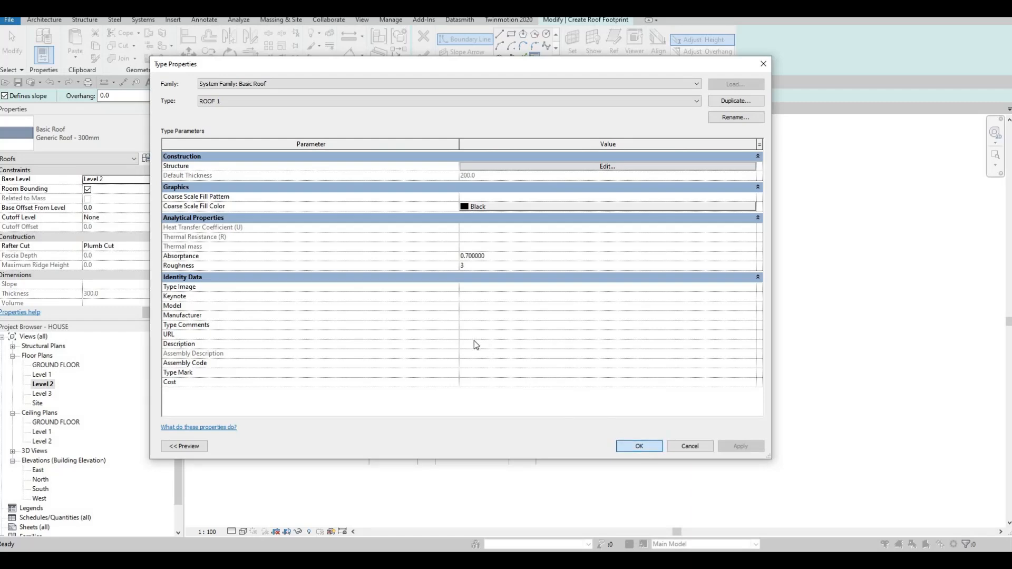
{"action": "key", "text": "Return"}
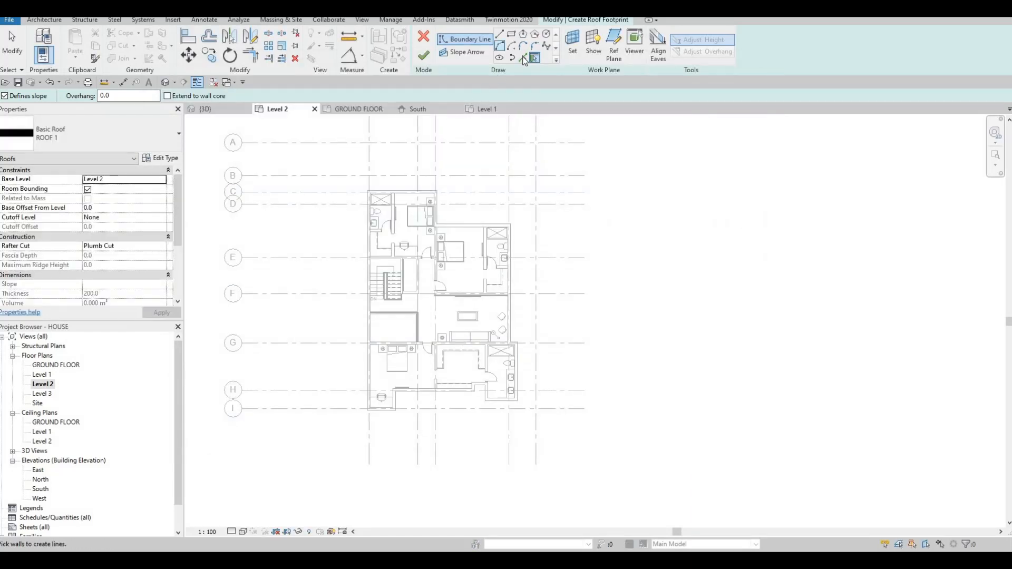
Turn off slope definition and pick roof boundary lines along the inner faces of the stepped north exterior walls
{"action": "scroll", "coordinate": [428, 169], "scroll_direction": "up", "scroll_amount": 2}
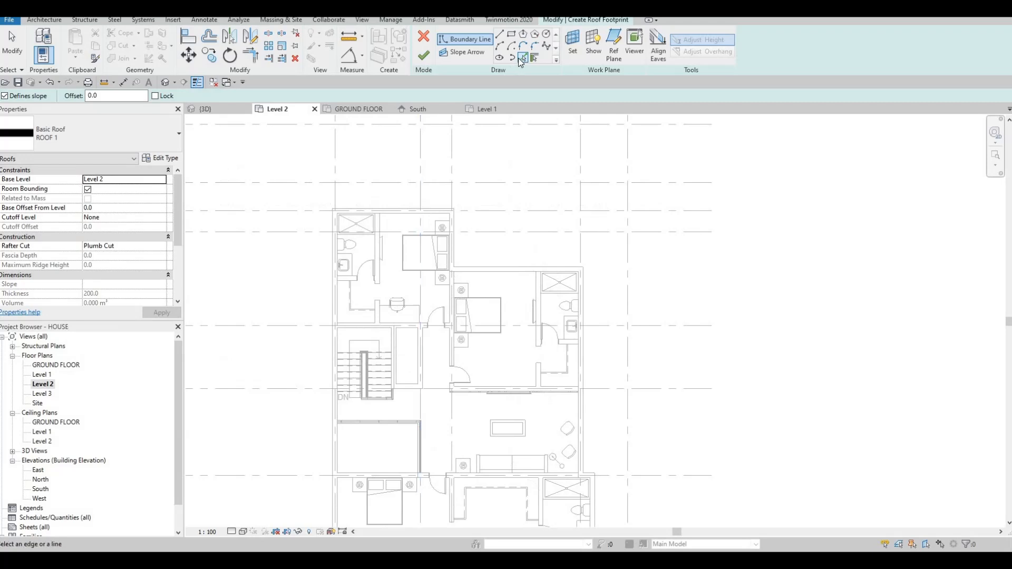
{"action": "left_click", "coordinate": [5, 96]}
{"action": "left_click", "coordinate": [414, 214]}
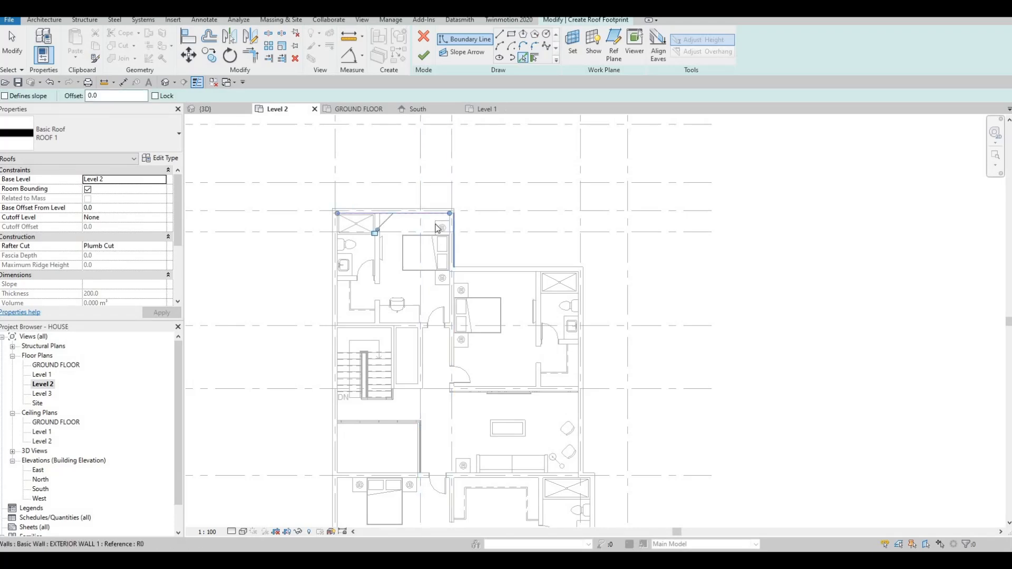
{"action": "scroll", "coordinate": [436, 227], "scroll_direction": "up", "scroll_amount": 4}
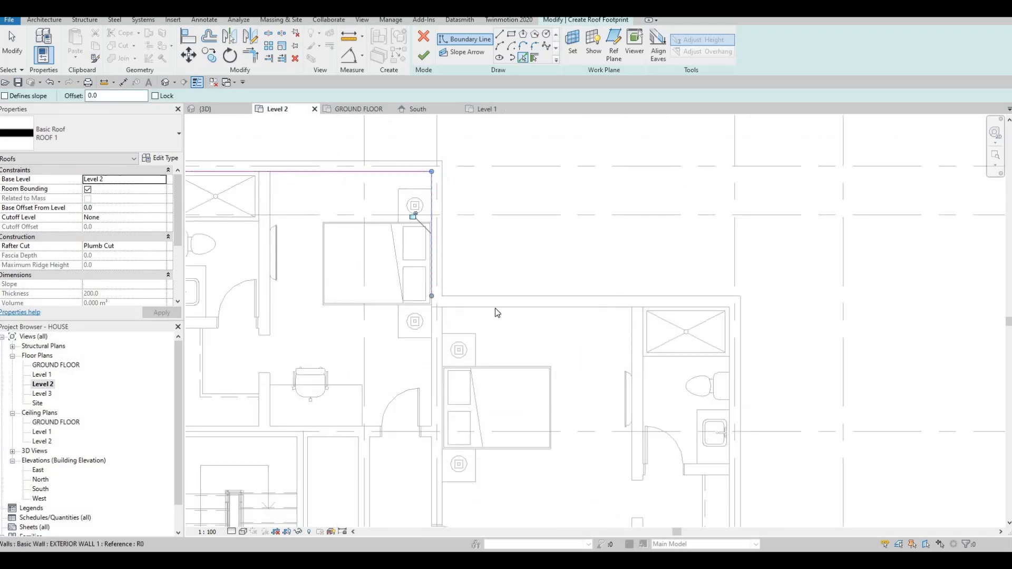
{"action": "left_click", "coordinate": [514, 305]}
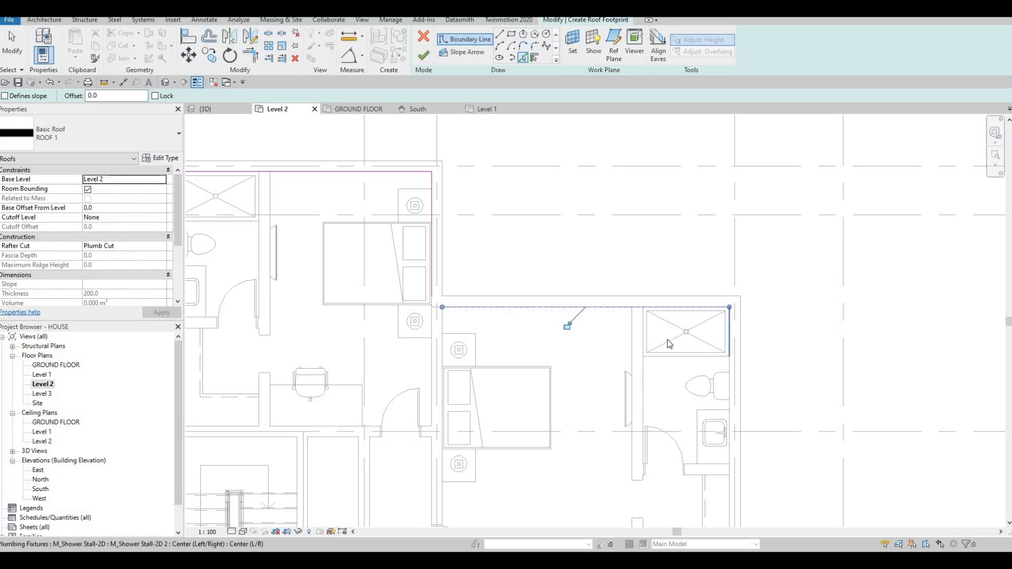
Pick roof boundary lines along the east wall, the wall at grid G, the southeast bathroom walls and the adjoining notch
{"action": "scroll", "coordinate": [598, 342], "scroll_direction": "down", "scroll_amount": 5}
{"action": "scroll", "coordinate": [640, 332], "scroll_direction": "up", "scroll_amount": 3}
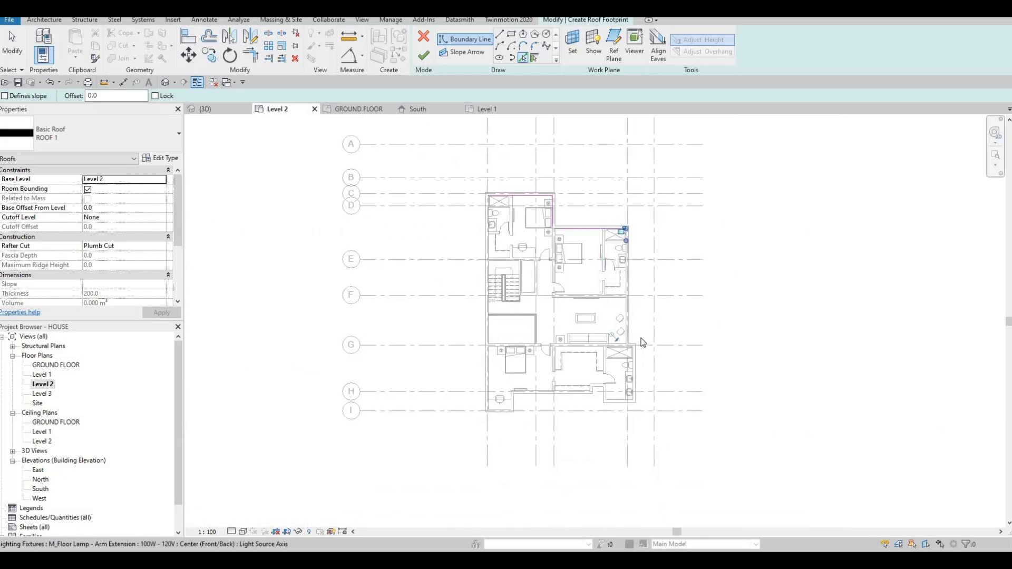
{"action": "scroll", "coordinate": [638, 323], "scroll_direction": "up", "scroll_amount": 5}
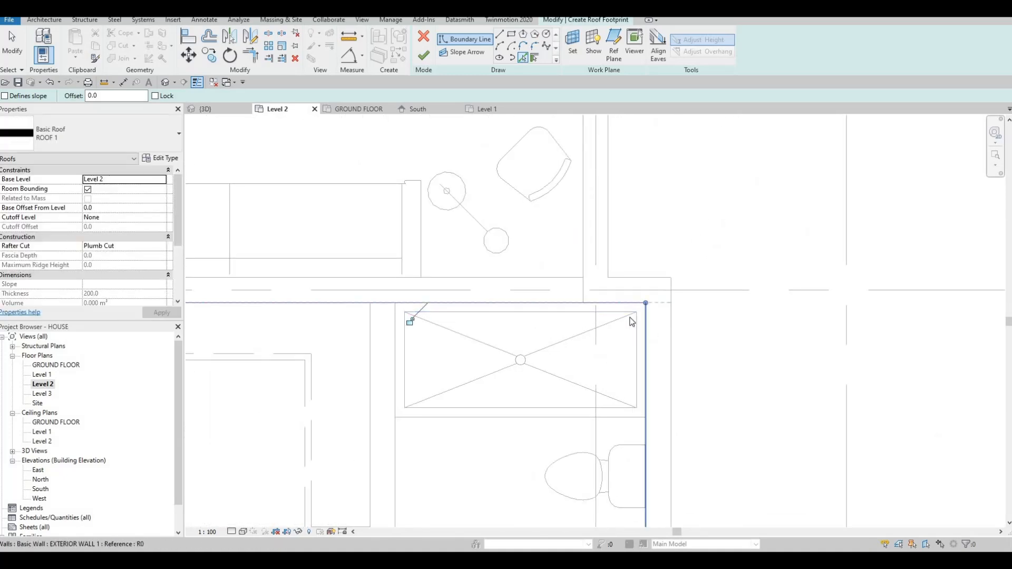
{"action": "scroll", "coordinate": [571, 351], "scroll_direction": "down", "scroll_amount": 5}
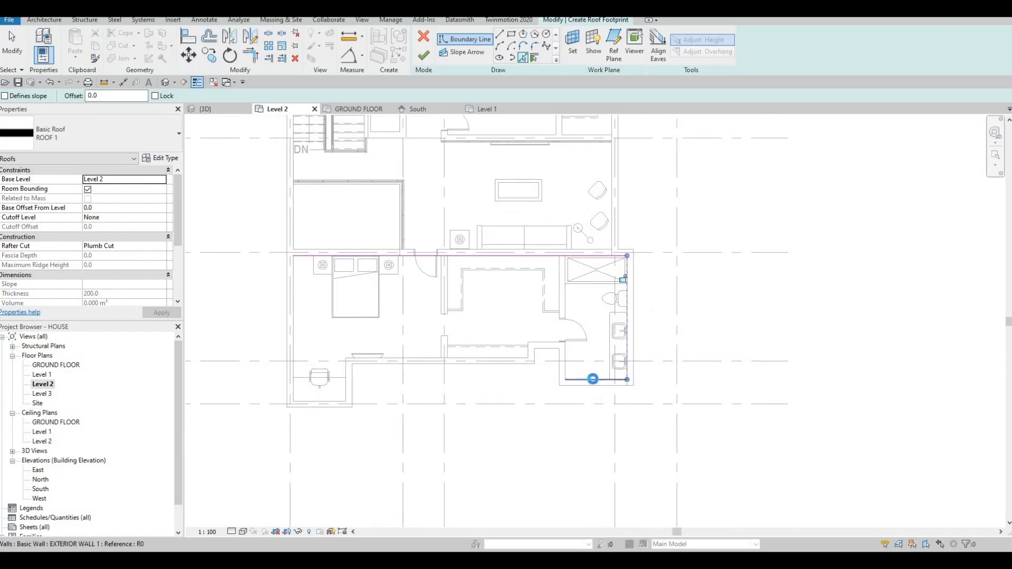
{"action": "scroll", "coordinate": [567, 358], "scroll_direction": "up", "scroll_amount": 2}
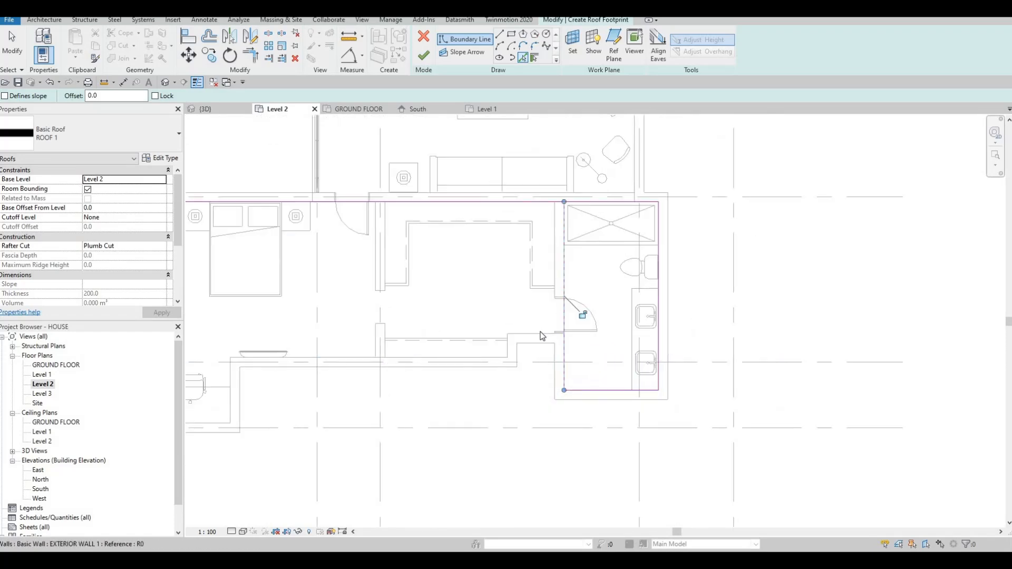
{"action": "left_click", "coordinate": [503, 347]}
Pick the remaining roof boundary lines along the south wall, the desk alcove and the full west wall
{"action": "scroll", "coordinate": [463, 340], "scroll_direction": "down", "scroll_amount": 4}
{"action": "middle_click_drag", "start_coordinate": [331, 370], "coordinate": [488, 344]}
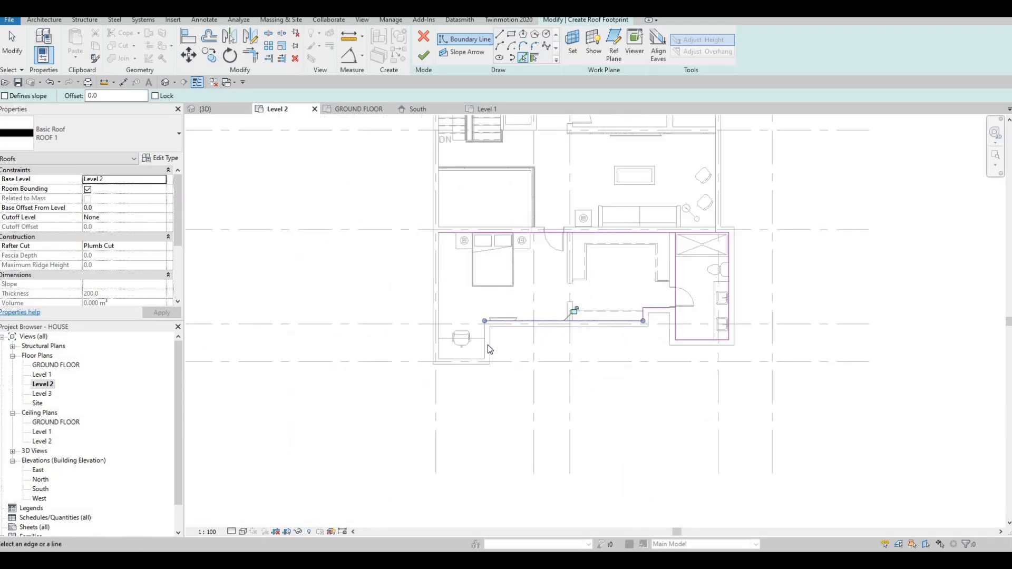
{"action": "scroll", "coordinate": [488, 345], "scroll_direction": "up", "scroll_amount": 3}
{"action": "left_click", "coordinate": [432, 369]}
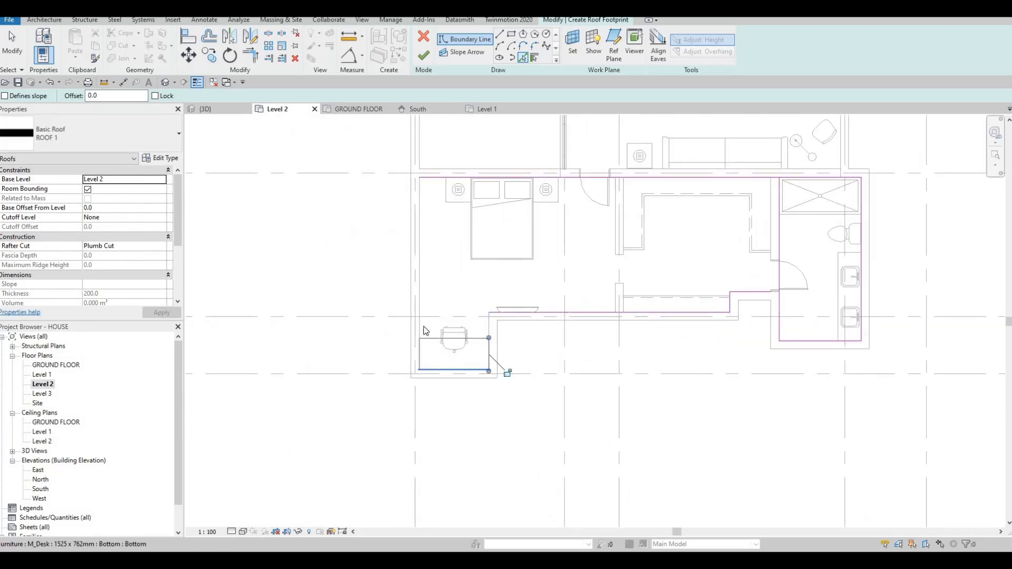
{"action": "scroll", "coordinate": [440, 301], "scroll_direction": "down", "scroll_amount": 5}
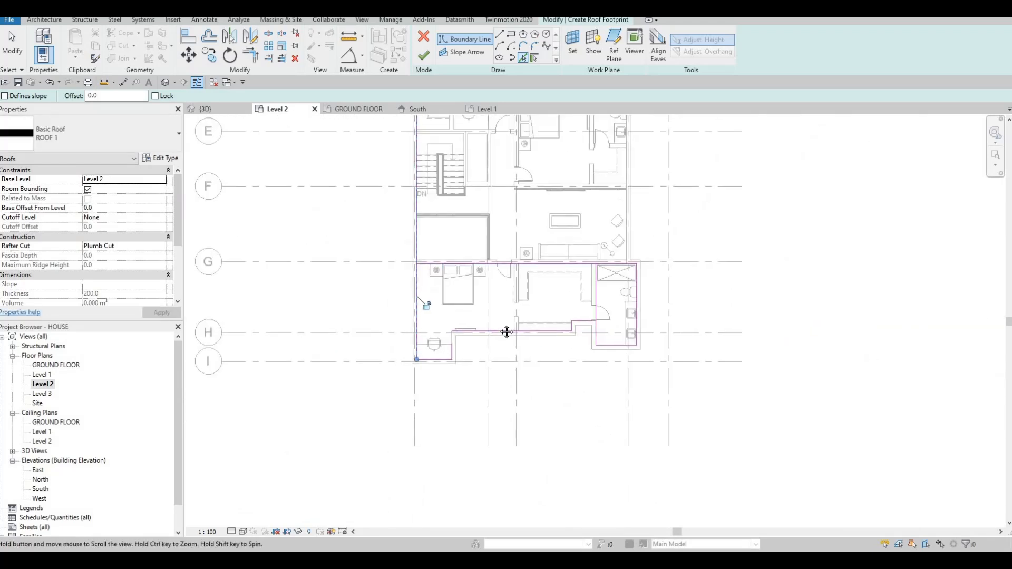
{"action": "middle_click_drag", "start_coordinate": [481, 278], "coordinate": [450, 262]}
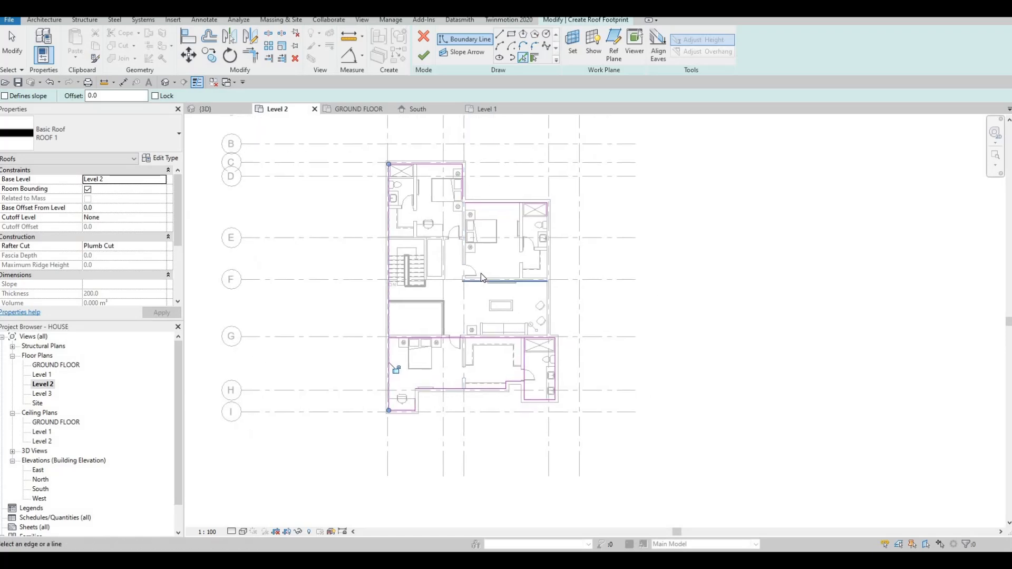
Trim the east and south roof boundary lines into corners around the southeast bathroom, unjoining elements where required
{"action": "key", "text": "Escape"}
{"action": "key", "text": "Escape"}
{"action": "key", "text": "t"}
{"action": "key", "text": "r"}
{"action": "scroll", "coordinate": [451, 195], "scroll_direction": "up", "scroll_amount": 3}
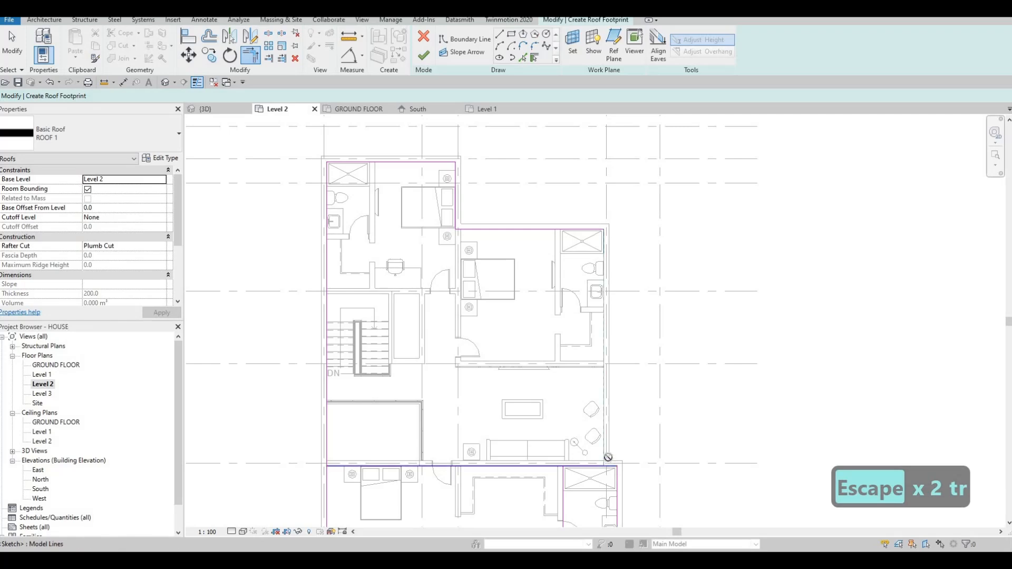
{"action": "left_click", "coordinate": [604, 409]}
{"action": "middle_click_drag", "start_coordinate": [685, 411], "coordinate": [664, 298]}
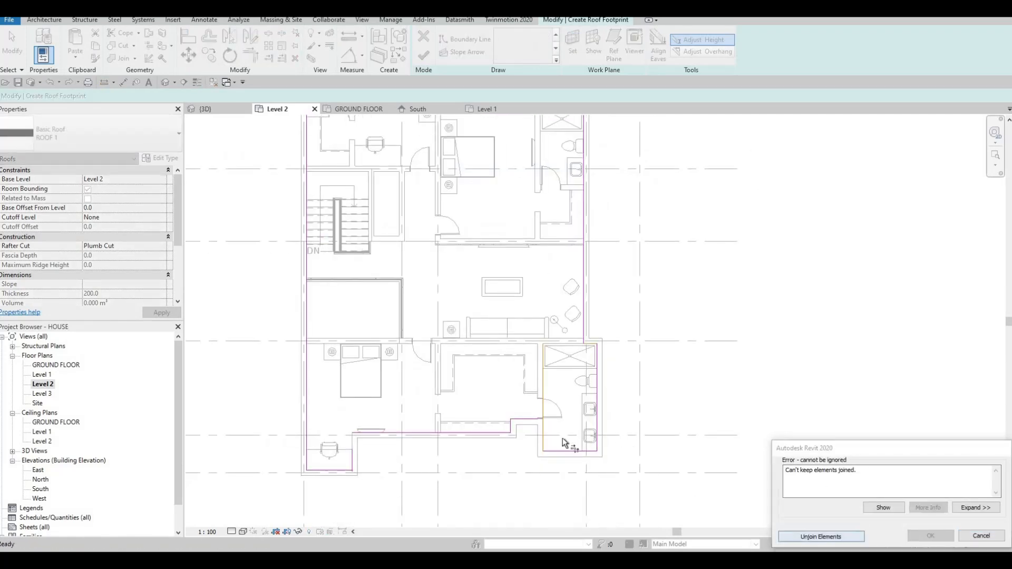
{"action": "key", "text": "Return"}
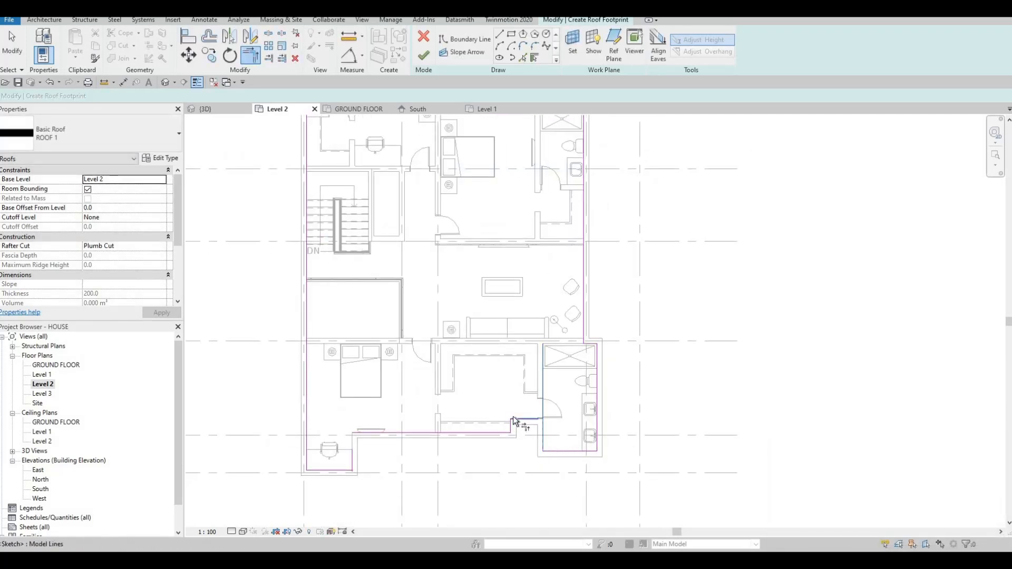
{"action": "left_click", "coordinate": [365, 434]}
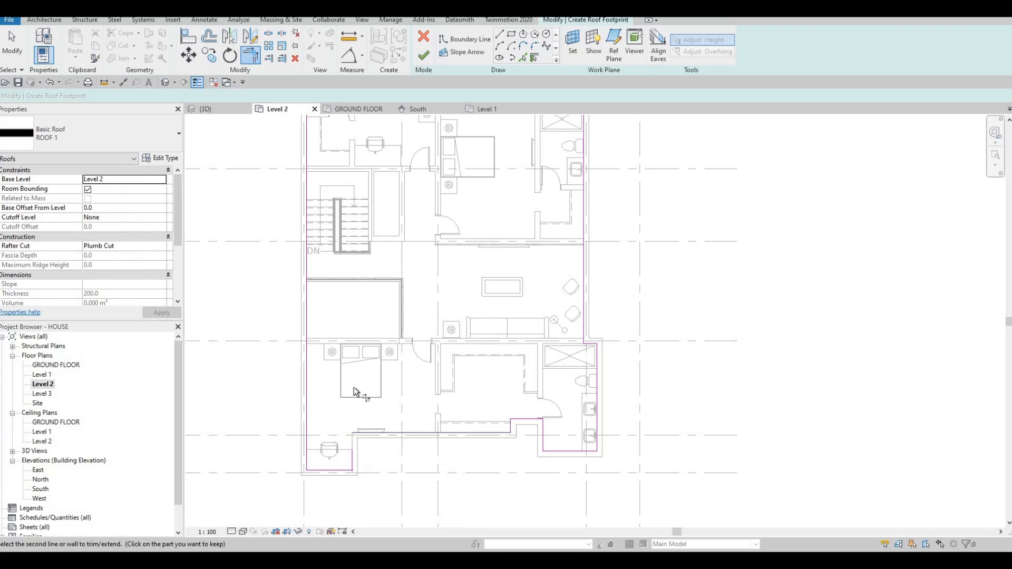
Set the roof's base level to Level 3 and try to finish the footprint sketch
{"action": "scroll", "coordinate": [422, 337], "scroll_direction": "down", "scroll_amount": 4}
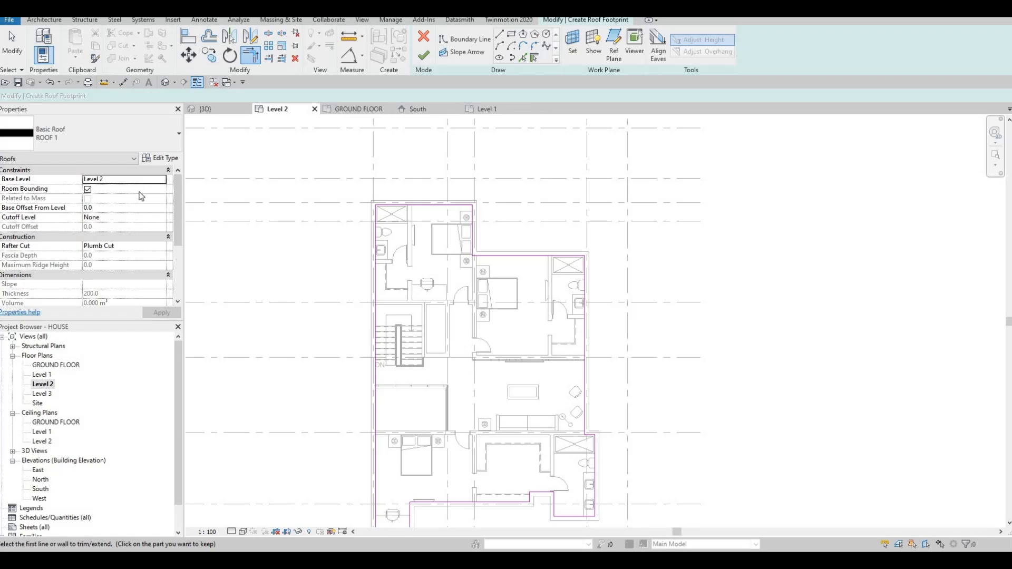
{"action": "left_click", "coordinate": [95, 212]}
{"action": "left_click", "coordinate": [424, 56]}
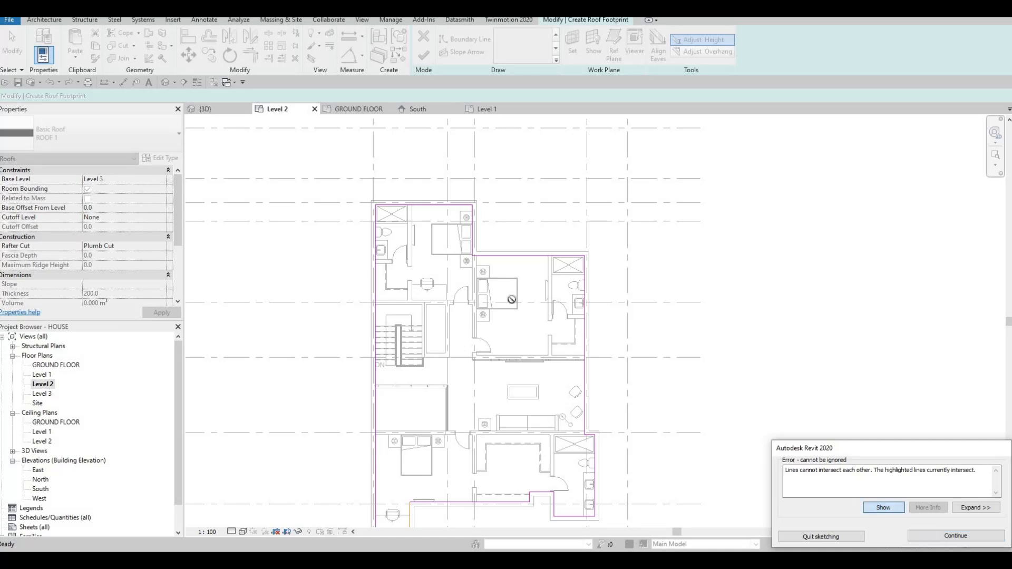
Return to the roof sketch and trim the two crossing boundary lines at the desk alcove's southeast corner
{"action": "scroll", "coordinate": [655, 322], "scroll_direction": "up", "scroll_amount": 5}
{"action": "key", "text": "Escape"}
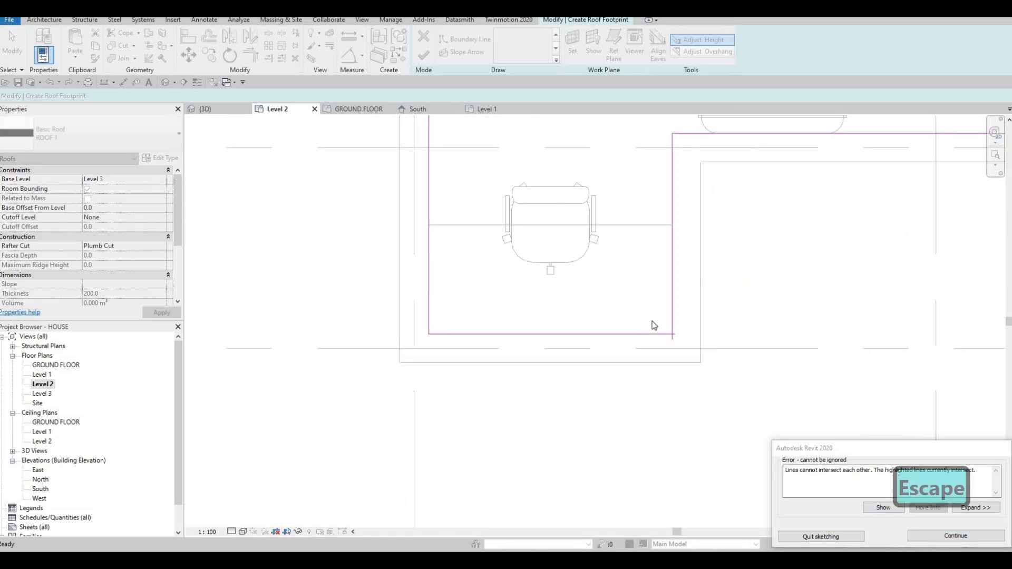
{"action": "key", "text": "Escape"}
{"action": "key", "text": "t"}
{"action": "key", "text": "r"}
{"action": "key", "text": "Escape"}
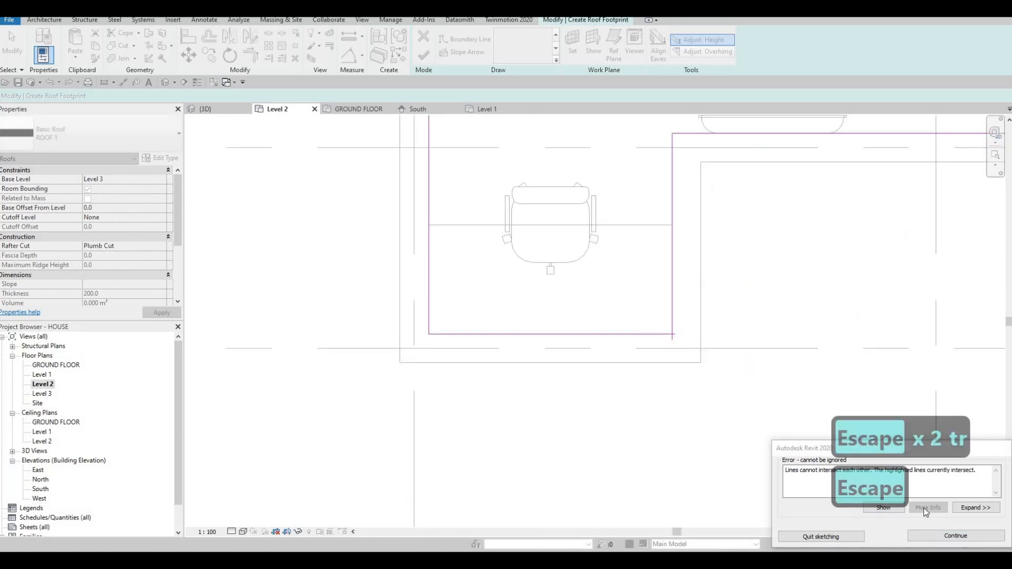
{"action": "left_click", "coordinate": [933, 536]}
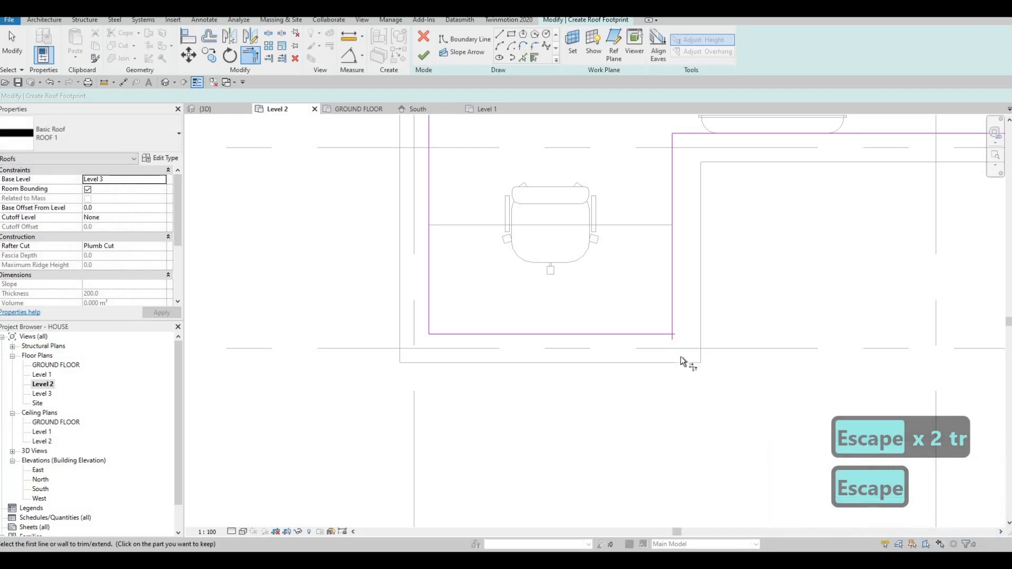
{"action": "key", "text": "t"}
{"action": "key", "text": "r"}
{"action": "left_click", "coordinate": [674, 320]}
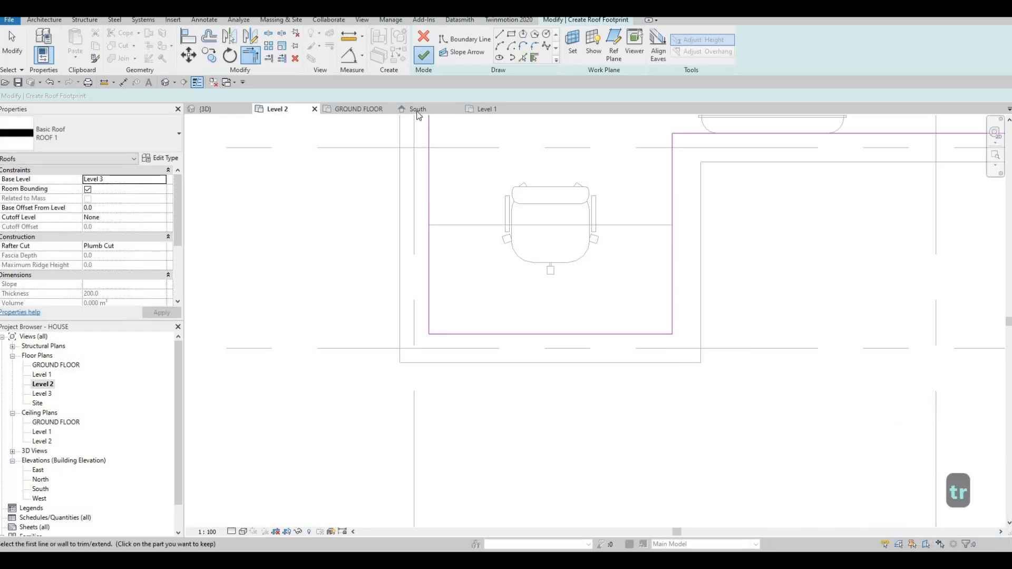
Finish the roof footprint sketch and inspect the new roof over the house in the 3D view
{"action": "left_click", "coordinate": [423, 54]}
{"action": "left_click", "coordinate": [220, 109]}
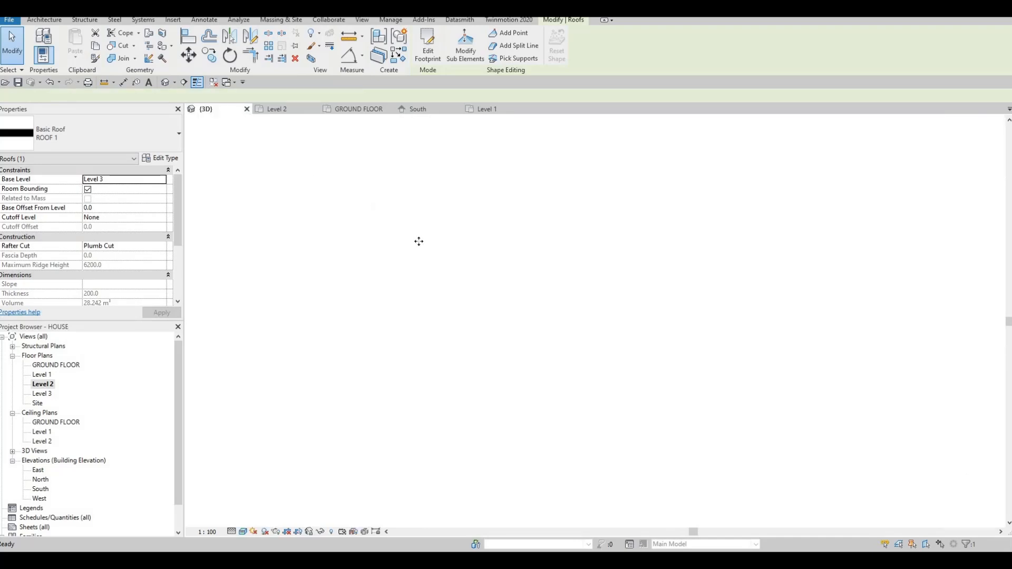
{"action": "middle_click_drag", "start_coordinate": [519, 226], "coordinate": [351, 251], "text": "shift"}
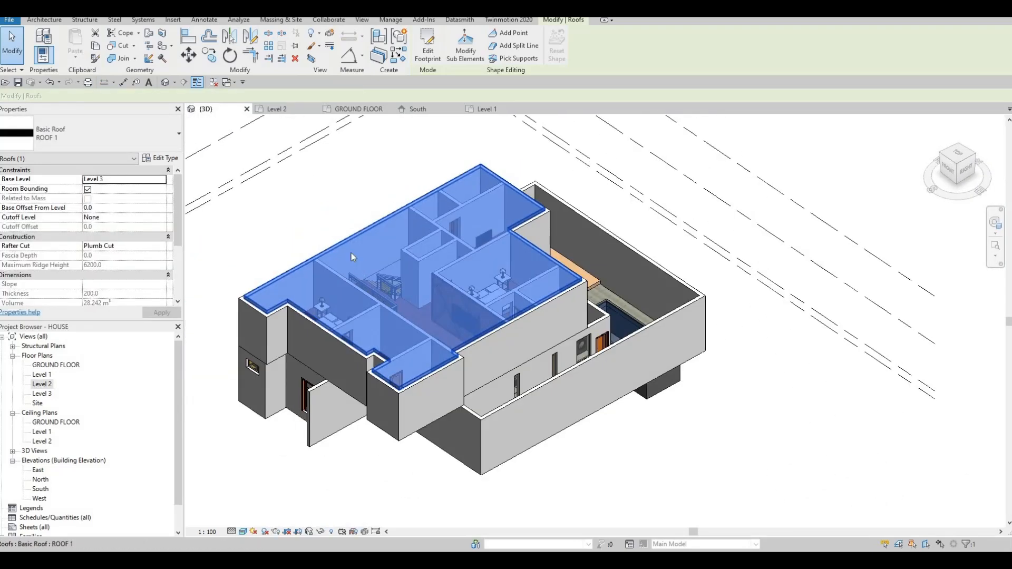
{"action": "key", "text": "Escape"}
{"action": "key", "text": "Escape"}
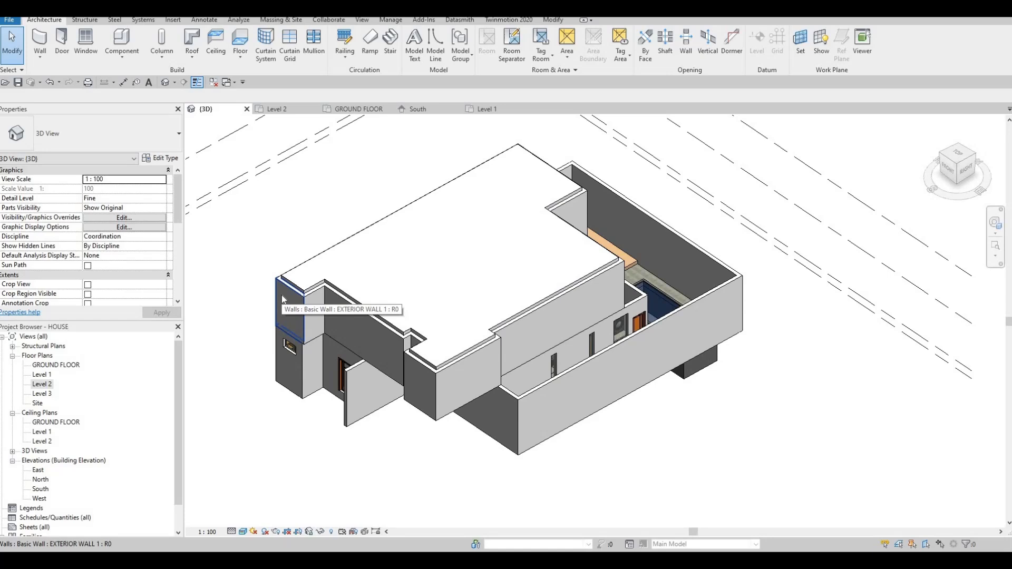
Select the whole chain of Level 2 exterior walls and set their top offset to 600
{"action": "key", "text": "Tab"}
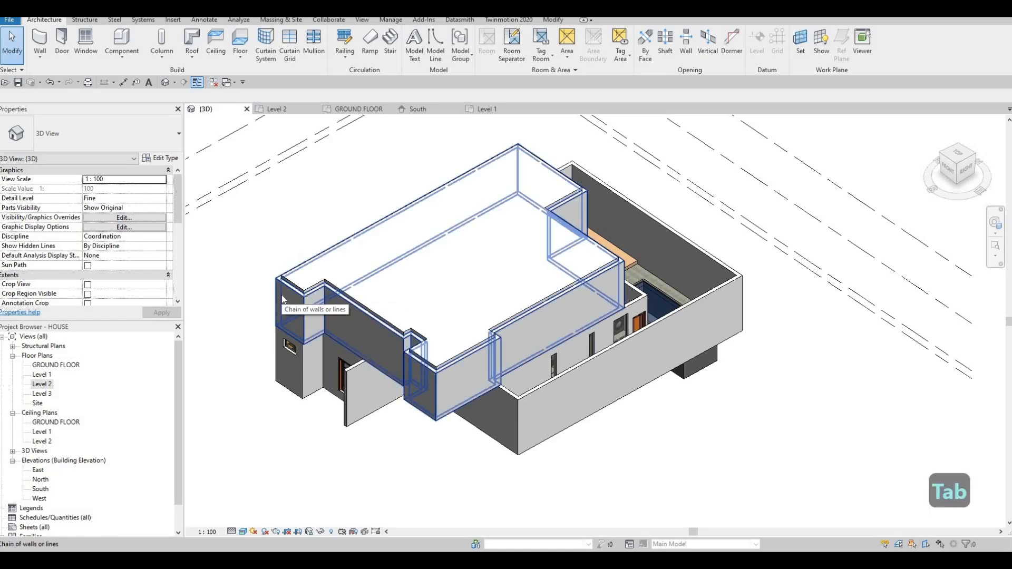
{"action": "left_click", "coordinate": [282, 297]}
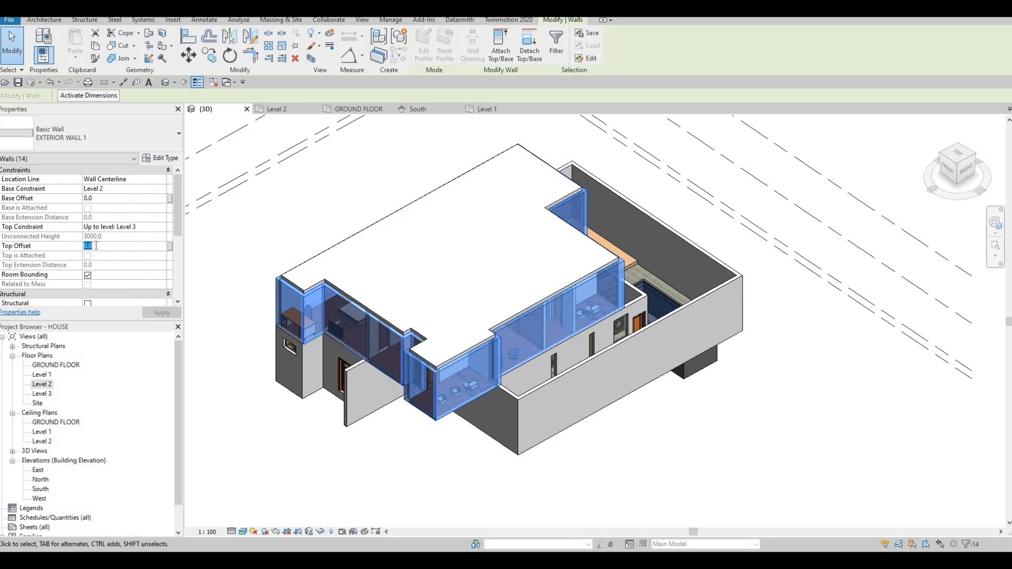
{"action": "type", "text": "600"}
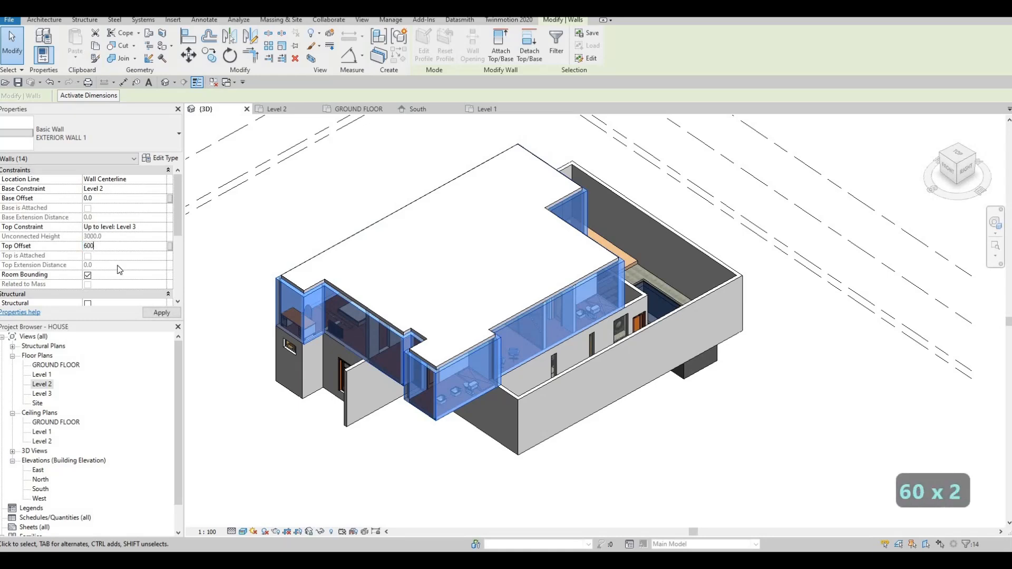
{"action": "left_click", "coordinate": [153, 313]}
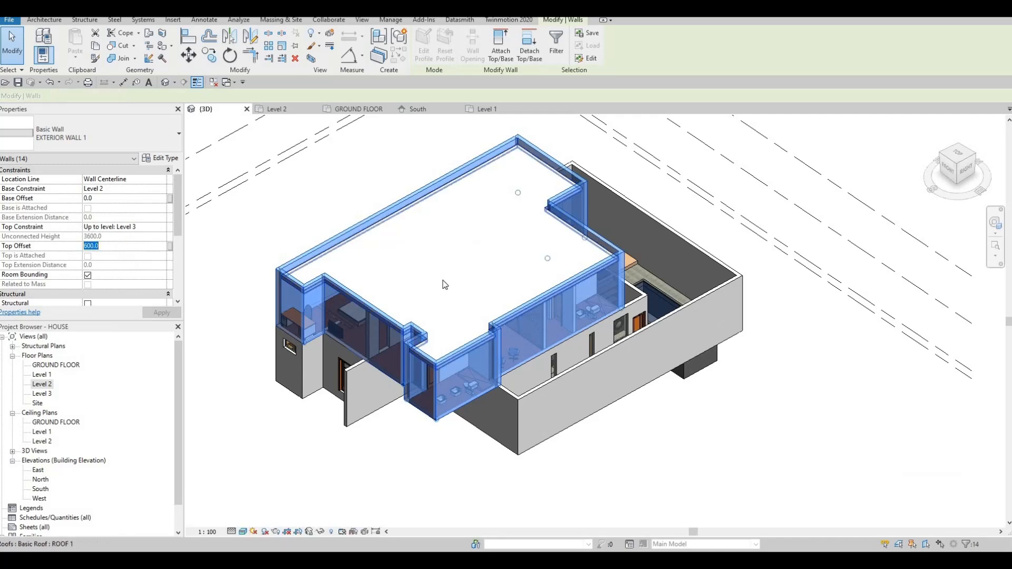
{"action": "key", "text": "Escape"}
{"action": "key", "text": "Escape"}
{"action": "middle_click_drag", "start_coordinate": [470, 284], "coordinate": [424, 311]}
{"action": "scroll", "coordinate": [424, 312], "scroll_direction": "down", "scroll_amount": 1}
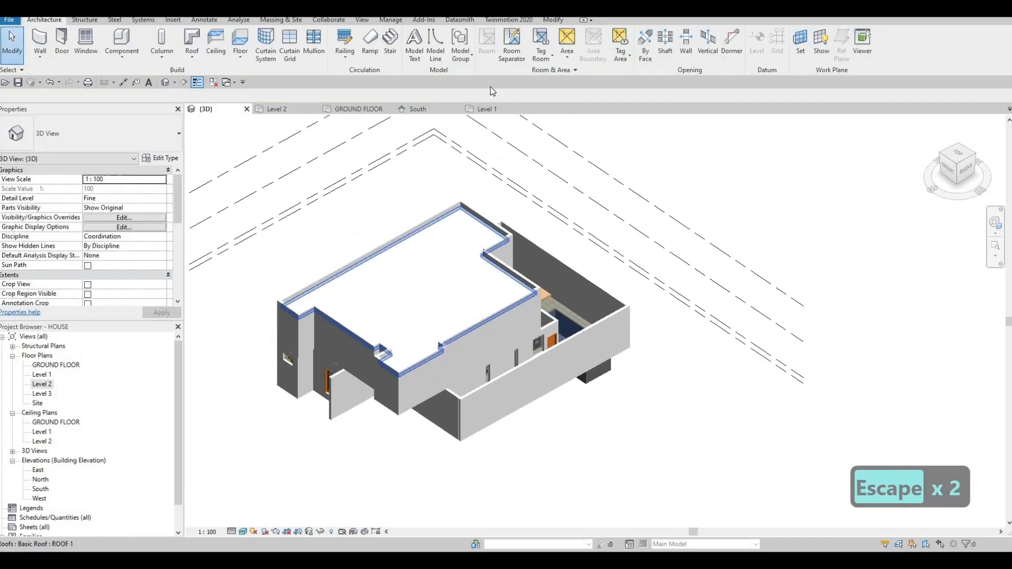
Search the material library for ASPH and paint the roof's upper surface with Asphalt Shingle
{"action": "left_click", "coordinate": [552, 22]}
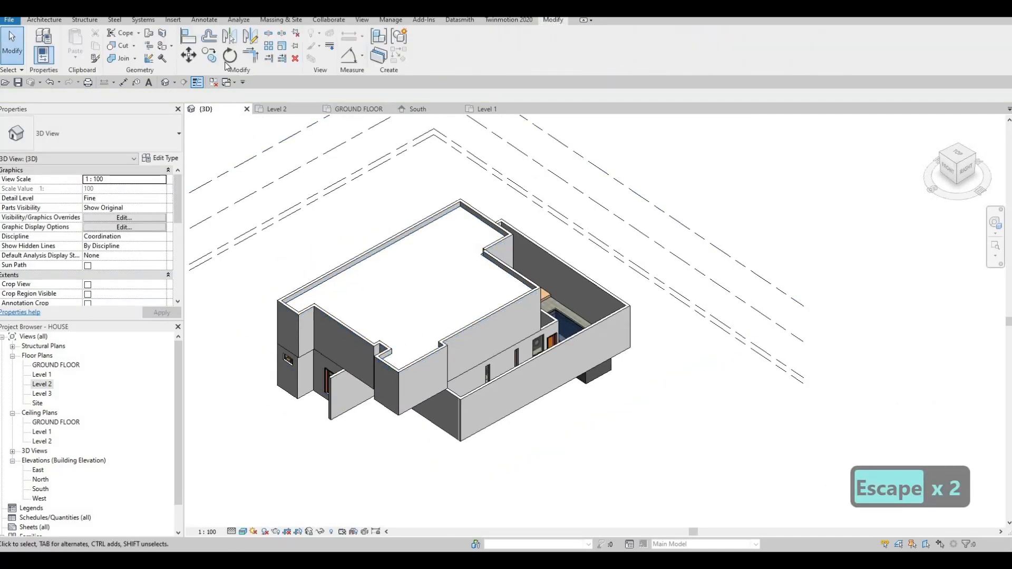
{"action": "left_click", "coordinate": [164, 44]}
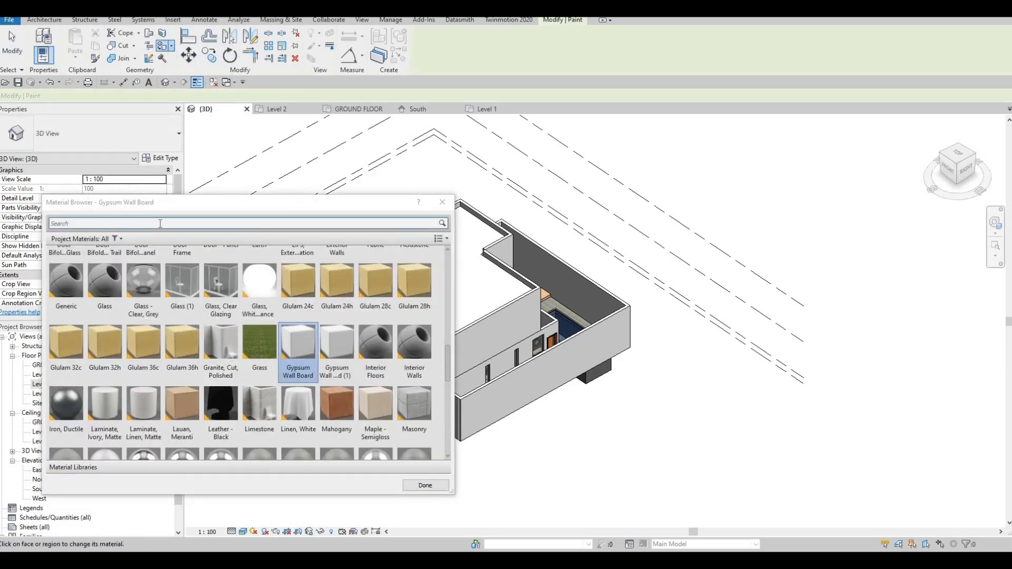
{"action": "key", "text": "a"}
{"action": "key", "text": "s"}
{"action": "key", "text": "h"}
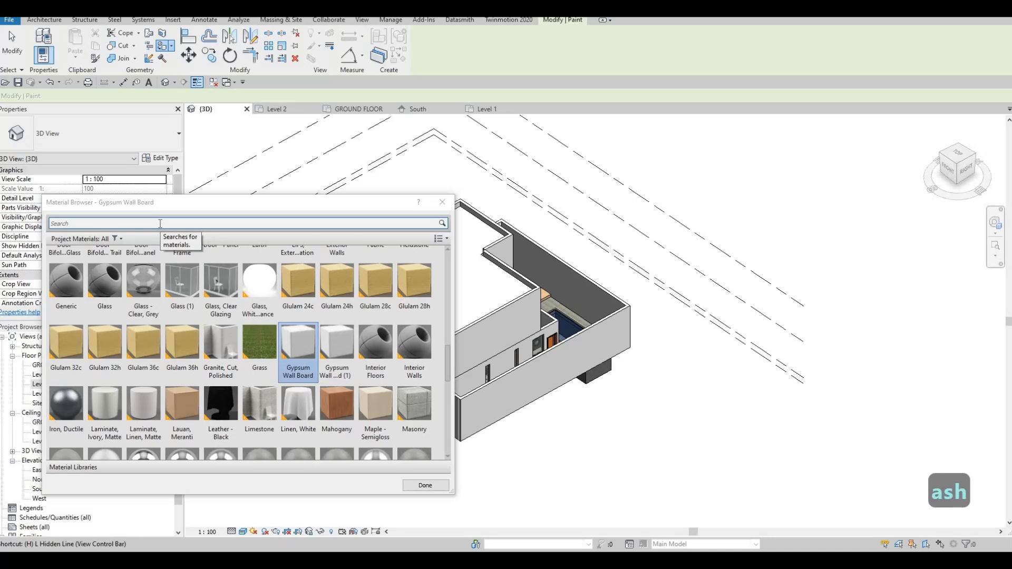
{"action": "left_click", "coordinate": [164, 222]}
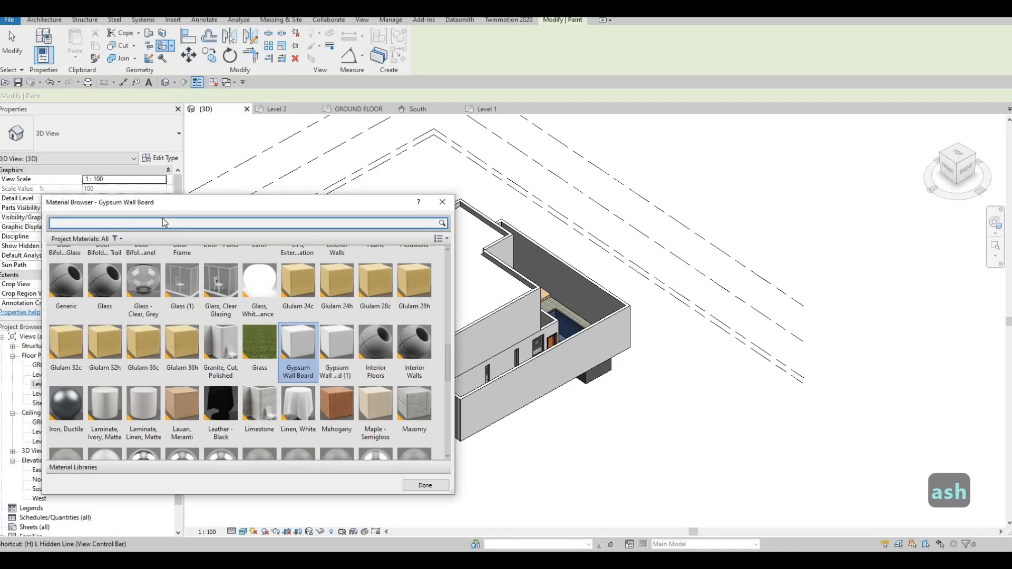
{"action": "type", "text": "ASH"}
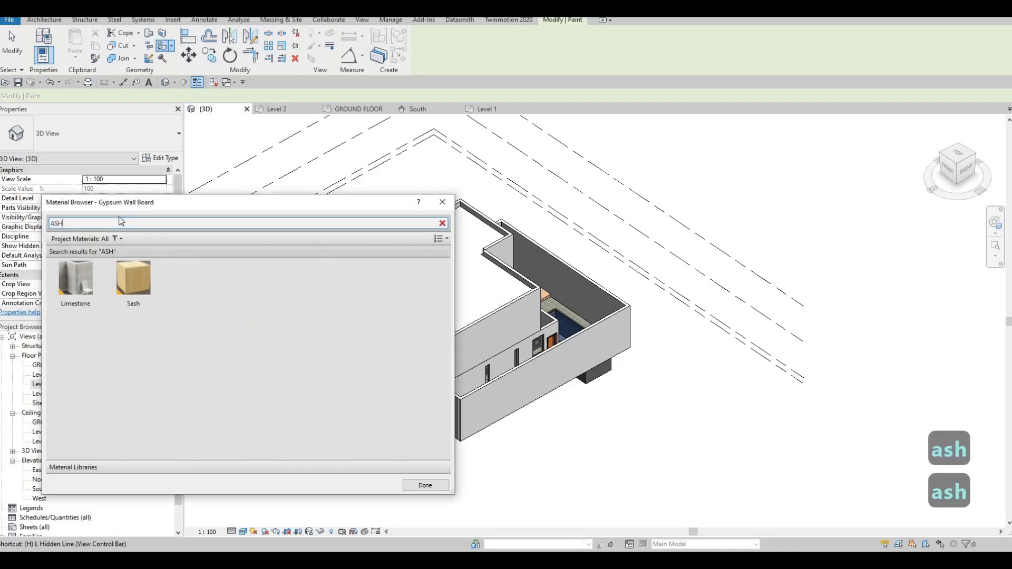
{"action": "key", "text": "BackSpace"}
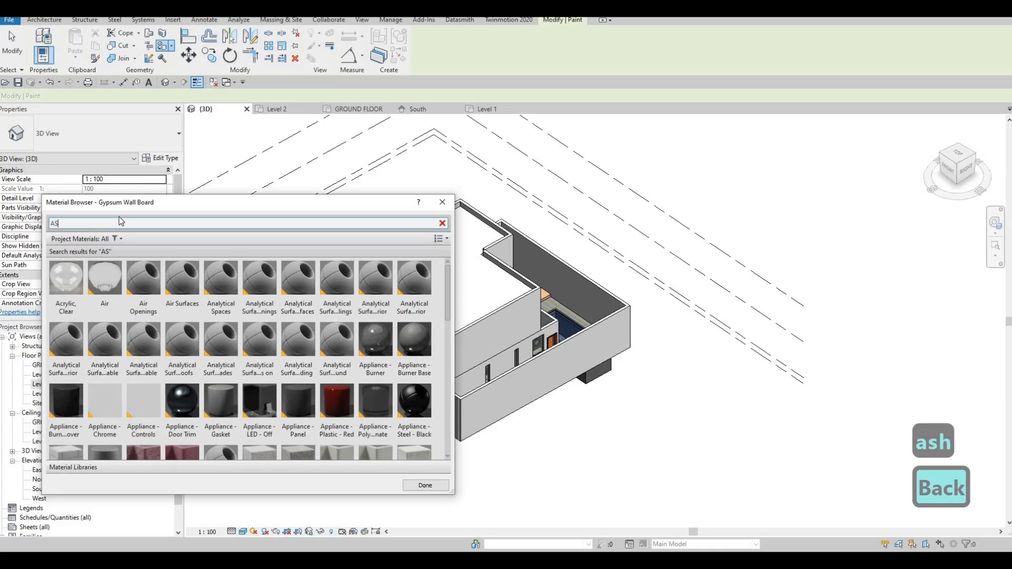
{"action": "type", "text": "PH"}
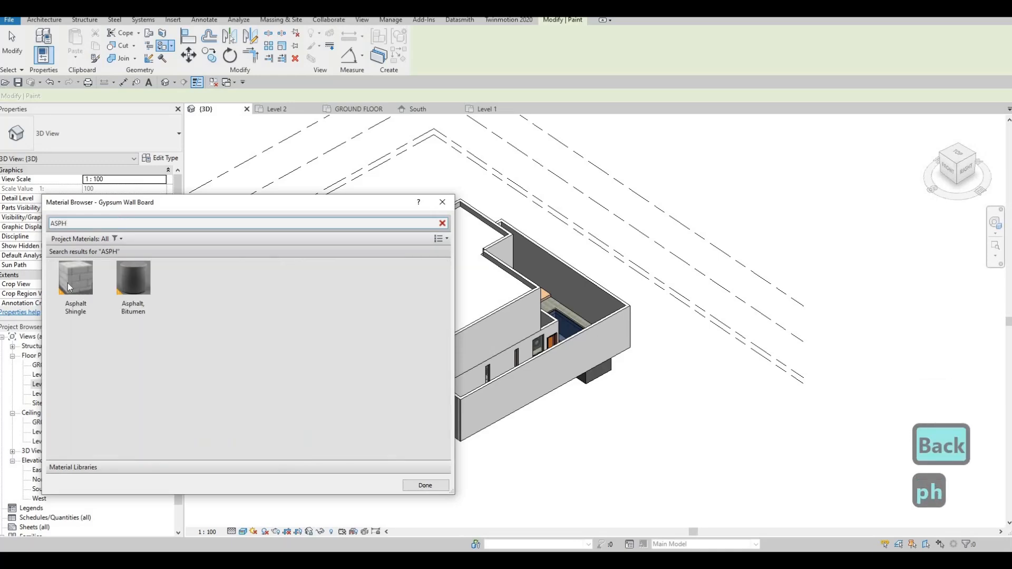
{"action": "left_click", "coordinate": [75, 288]}
{"action": "left_click", "coordinate": [479, 290]}
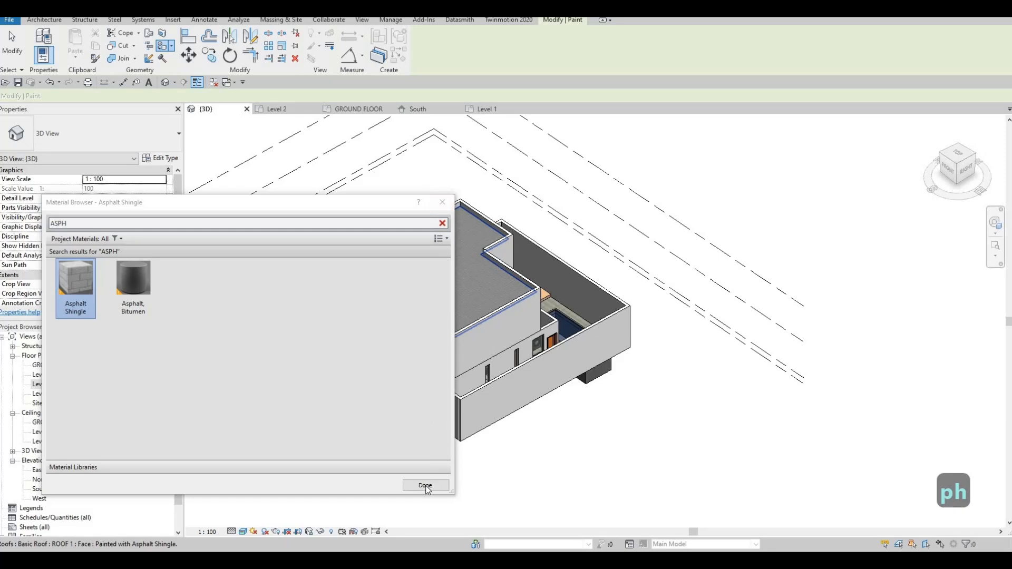
{"action": "key", "text": "Escape"}
{"action": "key", "text": "Escape"}
Select the exterior wall at the roof's rear inside corner and open the Level 2 floor plan
{"action": "mouse_move", "coordinate": [455, 332]}
{"action": "middle_mouse_down", "text": "shift"}
{"action": "mouse_move", "coordinate": [451, 313]}
{"action": "mouse_move", "coordinate": [361, 305]}
{"action": "mouse_move", "coordinate": [462, 291]}
{"action": "mouse_move", "coordinate": [409, 268]}
{"action": "mouse_move", "coordinate": [387, 288]}
{"action": "mouse_move", "coordinate": [467, 232]}
{"action": "mouse_move", "coordinate": [454, 230]}
{"action": "mouse_move", "coordinate": [443, 326]}
{"action": "middle_mouse_up", "text": "shift"}
{"action": "scroll", "coordinate": [436, 200], "scroll_direction": "up", "scroll_amount": 5}
{"action": "middle_click_drag", "start_coordinate": [336, 303], "coordinate": [428, 324]}
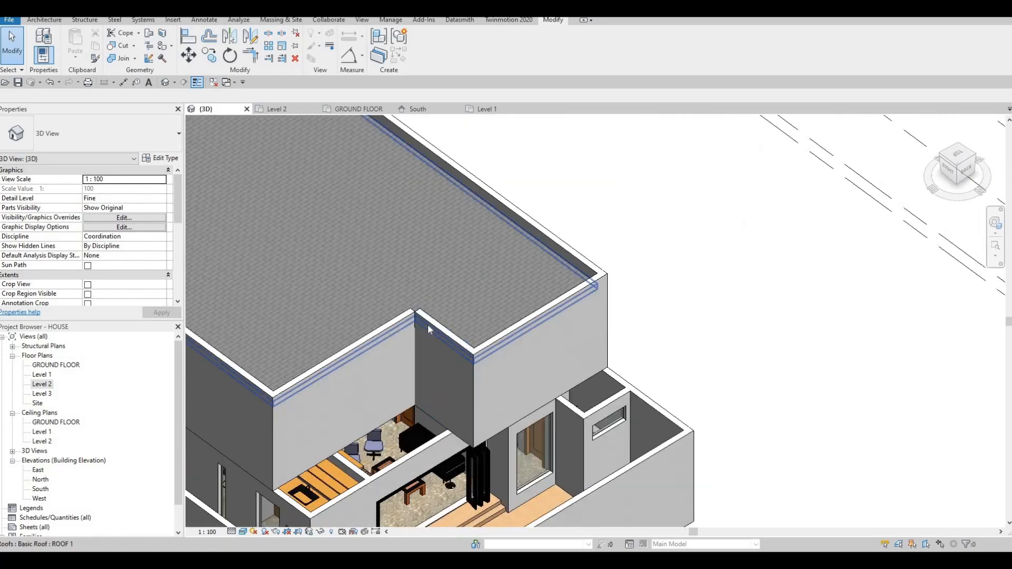
{"action": "key", "text": "Escape"}
{"action": "scroll", "coordinate": [425, 318], "scroll_direction": "up", "scroll_amount": 2}
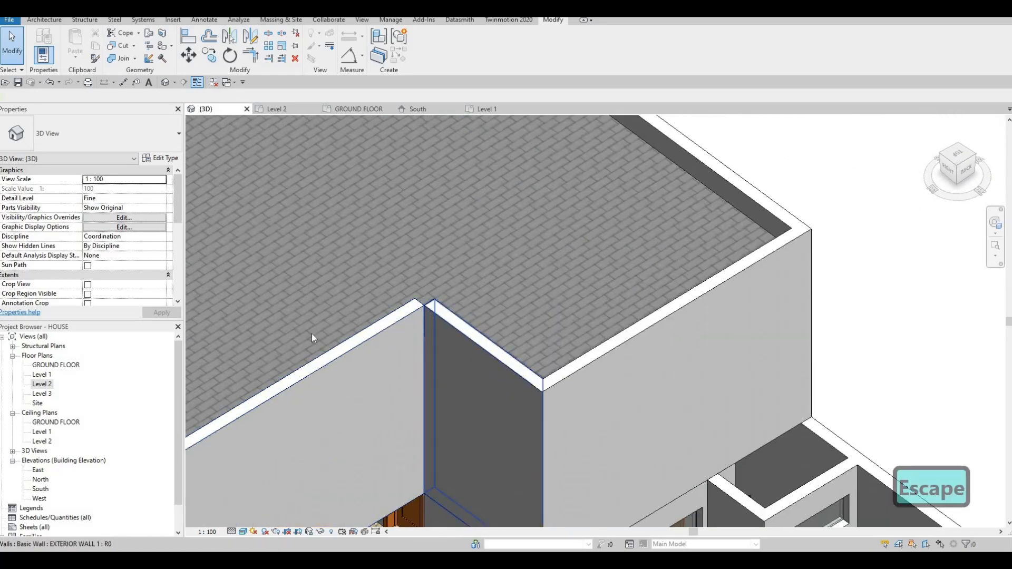
{"action": "left_click", "coordinate": [432, 338]}
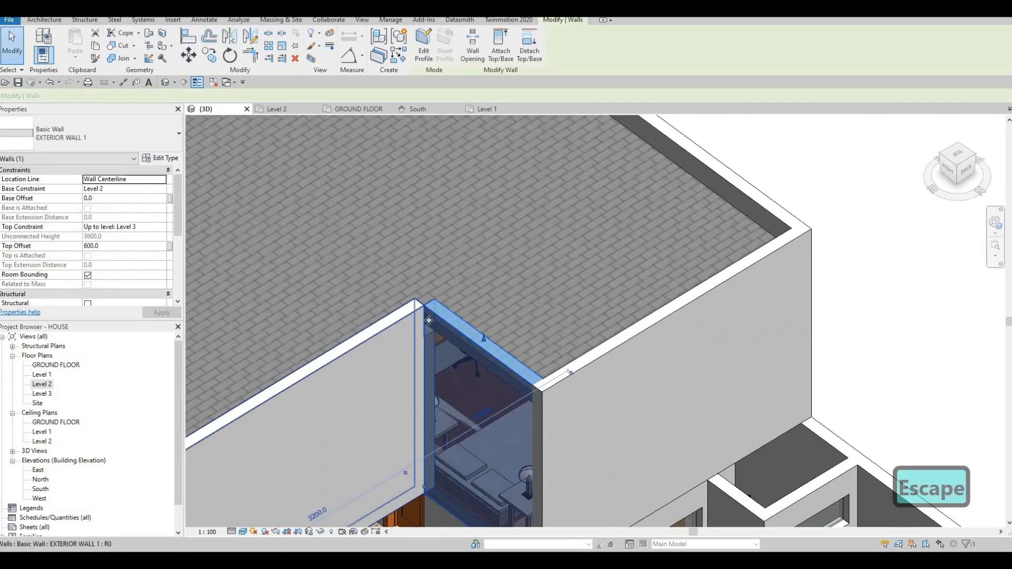
{"action": "double_click", "coordinate": [45, 386]}
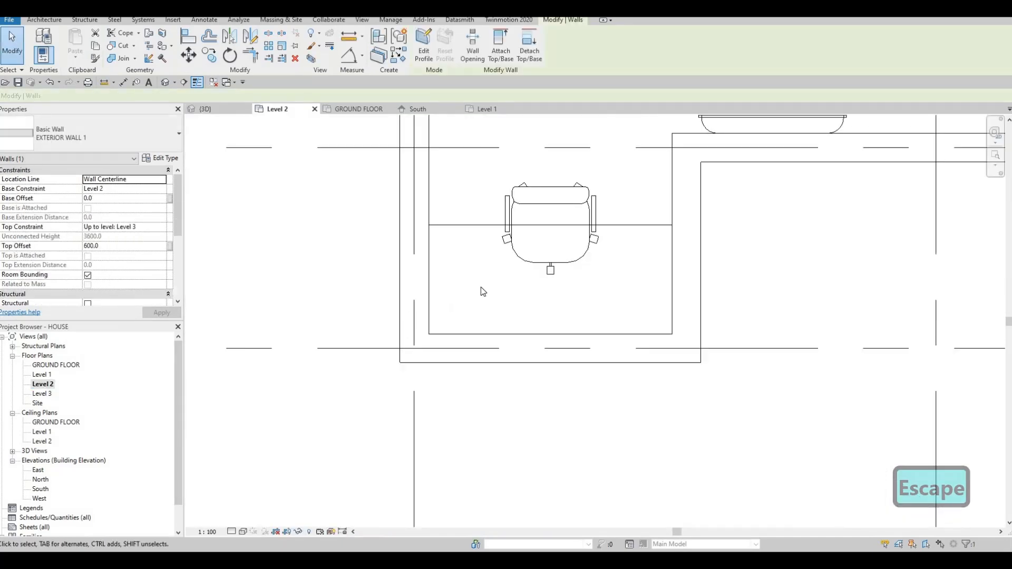
Readjust the upper end of the interior wall between the two rear bedrooms to clean up the exterior wall join
{"action": "middle_click_drag", "start_coordinate": [481, 286], "coordinate": [506, 332]}
{"action": "scroll", "coordinate": [454, 231], "scroll_direction": "down", "scroll_amount": 4}
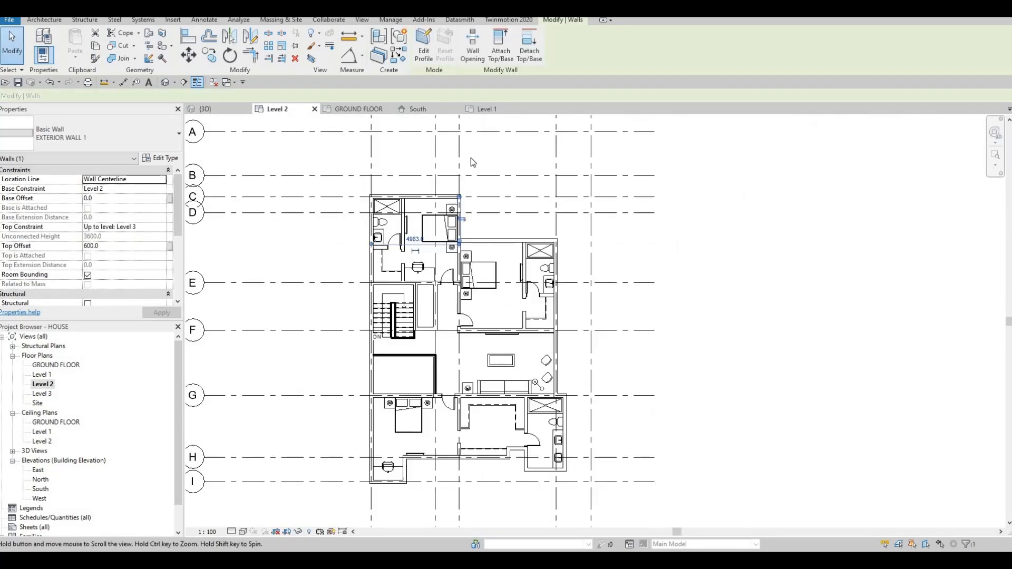
{"action": "scroll", "coordinate": [470, 157], "scroll_direction": "up", "scroll_amount": 6}
{"action": "scroll", "coordinate": [447, 304], "scroll_direction": "up", "scroll_amount": 2}
{"action": "middle_click_drag", "start_coordinate": [447, 304], "coordinate": [406, 240]}
{"action": "middle_click_drag", "start_coordinate": [443, 417], "coordinate": [415, 241]}
{"action": "scroll", "coordinate": [416, 242], "scroll_direction": "down", "scroll_amount": 1}
{"action": "middle_click_drag", "start_coordinate": [422, 359], "coordinate": [417, 305]}
{"action": "key", "text": "Escape"}
{"action": "key", "text": "Escape"}
{"action": "left_click", "coordinate": [401, 273]}
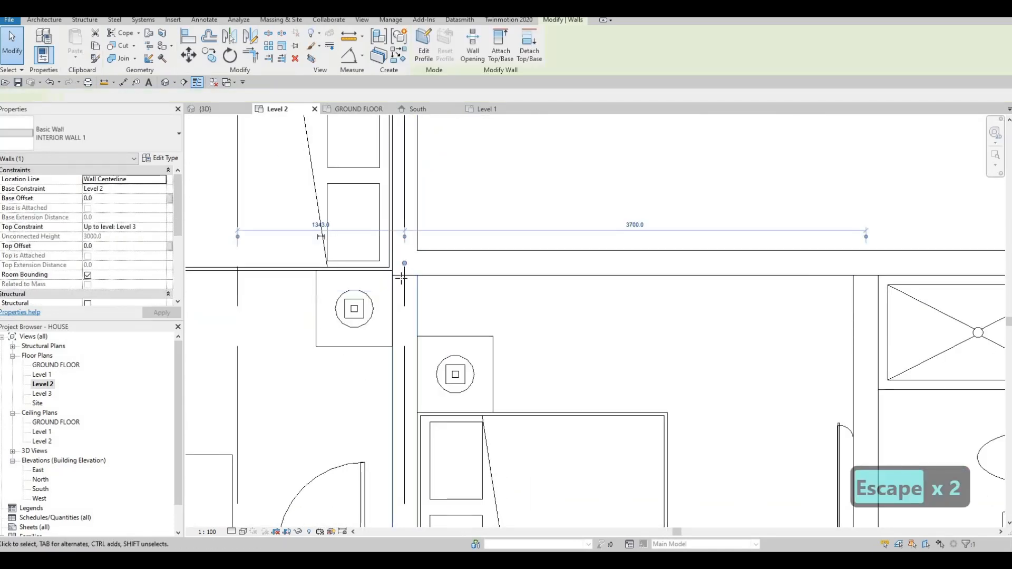
{"action": "mouse_move", "coordinate": [404, 263]}
{"action": "left_mouse_down"}
{"action": "mouse_move", "coordinate": [414, 286]}
{"action": "mouse_move", "coordinate": [404, 263]}
{"action": "left_mouse_up"}
{"action": "key", "text": "Escape"}
{"action": "key", "text": "Escape"}
{"action": "left_click", "coordinate": [404, 285]}
{"action": "key", "text": "Escape"}
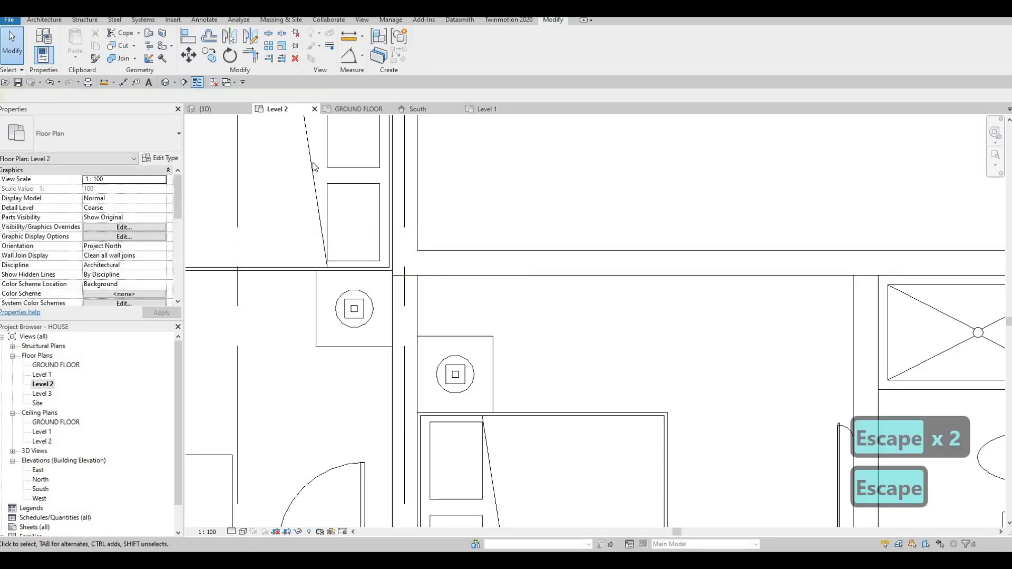
Examine the parapet's rear inside corner and the rear facade above the pool deck in the 3D view
{"action": "left_click", "coordinate": [217, 108]}
{"action": "key", "text": "Escape"}
{"action": "scroll", "coordinate": [475, 243], "scroll_direction": "down", "scroll_amount": 5}
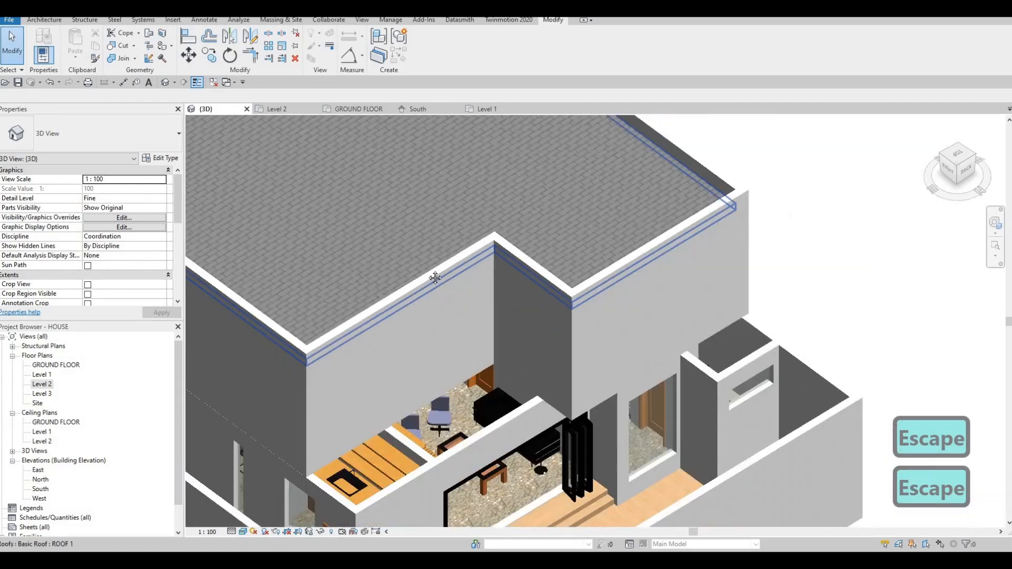
{"action": "scroll", "coordinate": [498, 247], "scroll_direction": "up", "scroll_amount": 6}
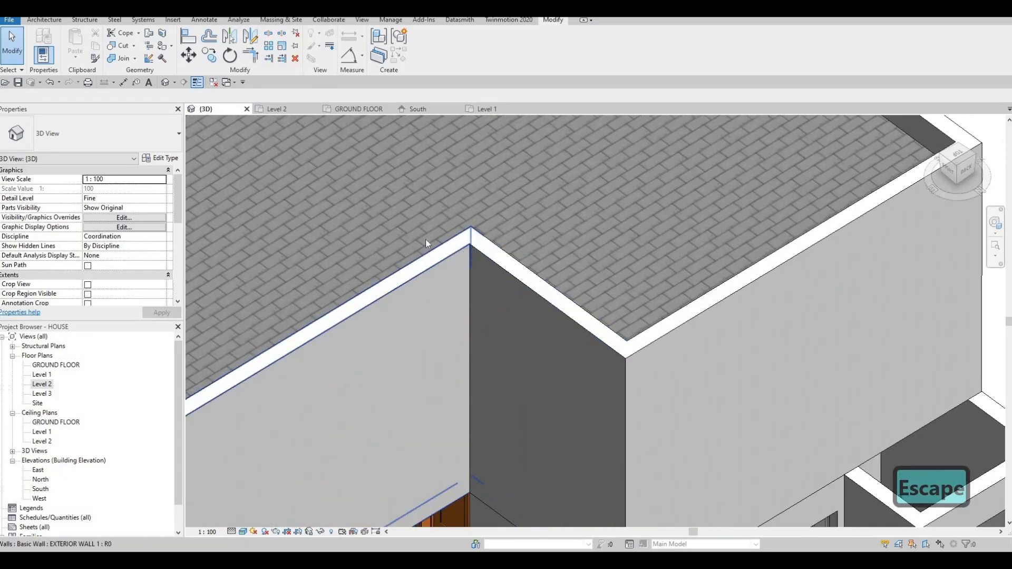
{"action": "scroll", "coordinate": [490, 279], "scroll_direction": "down", "scroll_amount": 4}
{"action": "key", "text": "Escape"}
{"action": "scroll", "coordinate": [490, 279], "scroll_direction": "down", "scroll_amount": 3}
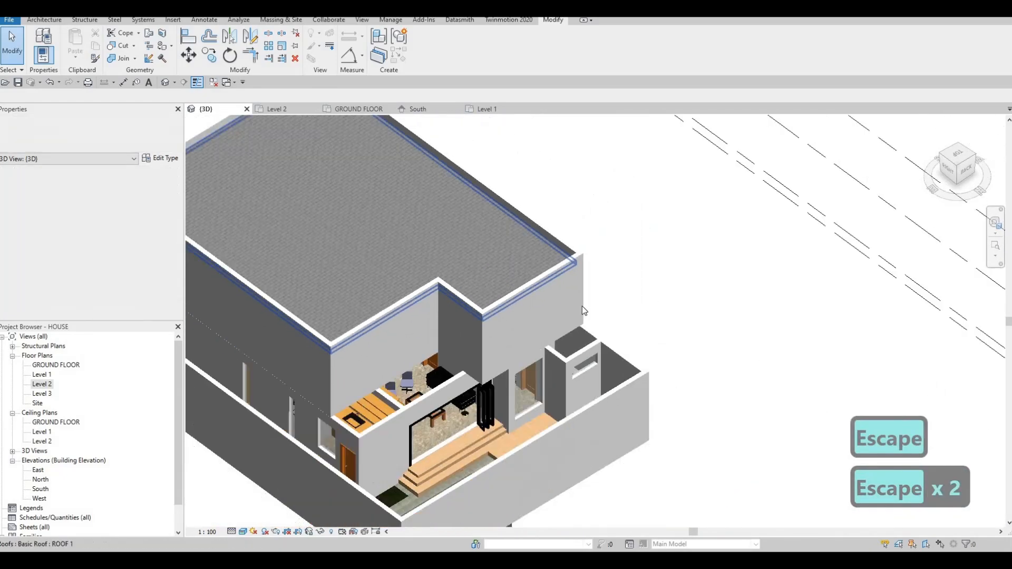
{"action": "middle_click_drag", "start_coordinate": [553, 316], "coordinate": [472, 264], "text": "shift"}
{"action": "scroll", "coordinate": [472, 265], "scroll_direction": "up", "scroll_amount": 5}
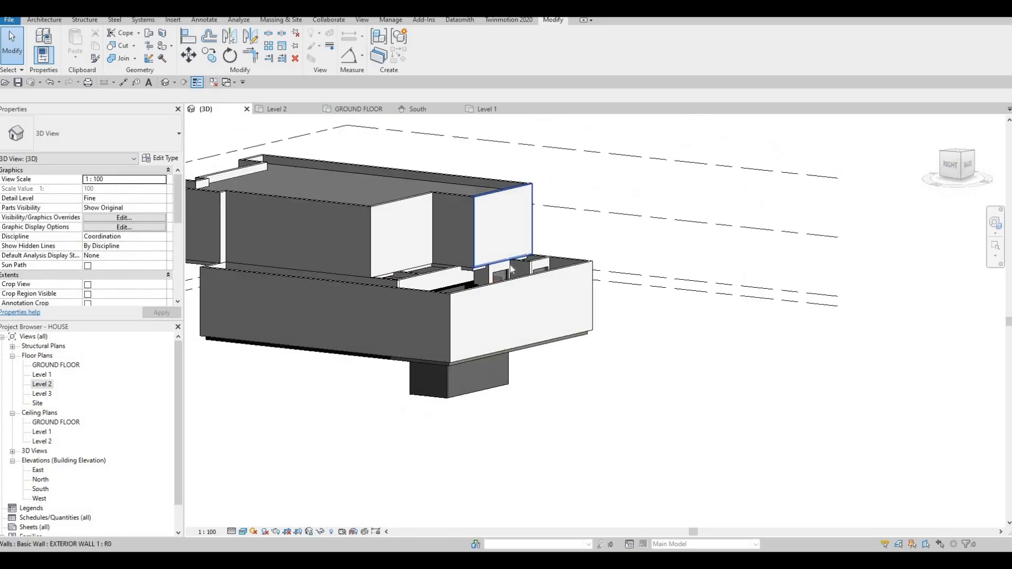
{"action": "scroll", "coordinate": [551, 283], "scroll_direction": "down", "scroll_amount": 3}
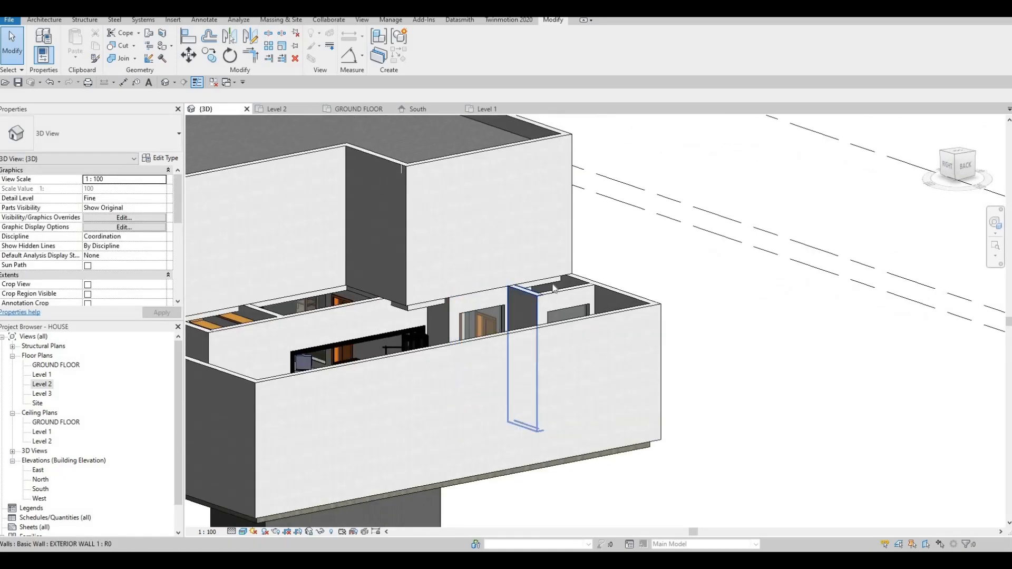
{"action": "middle_click_drag", "start_coordinate": [551, 284], "coordinate": [396, 303], "text": "shift"}
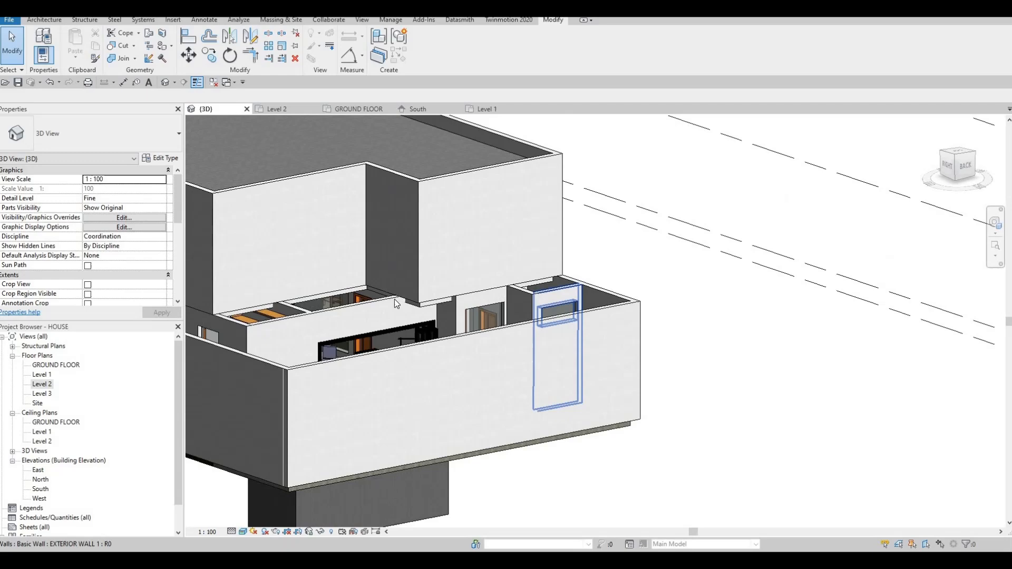
Examine the Level 1 floor plan around the rear bedroom, living area, kitchen and pool deck
{"action": "double_click", "coordinate": [41, 385]}
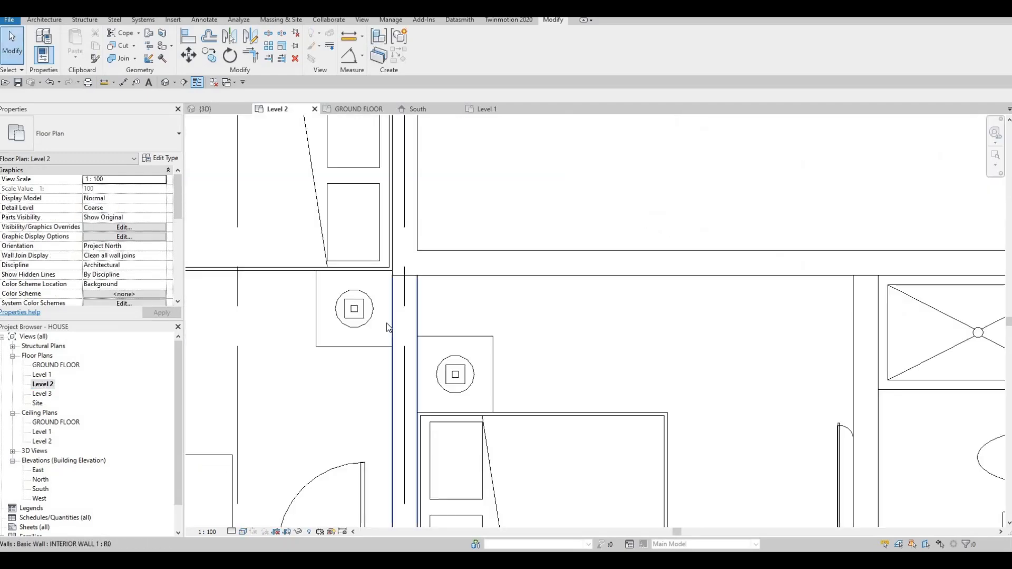
{"action": "double_click", "coordinate": [51, 374]}
{"action": "scroll", "coordinate": [533, 345], "scroll_direction": "down", "scroll_amount": 2}
{"action": "middle_click_drag", "start_coordinate": [636, 362], "coordinate": [581, 336]}
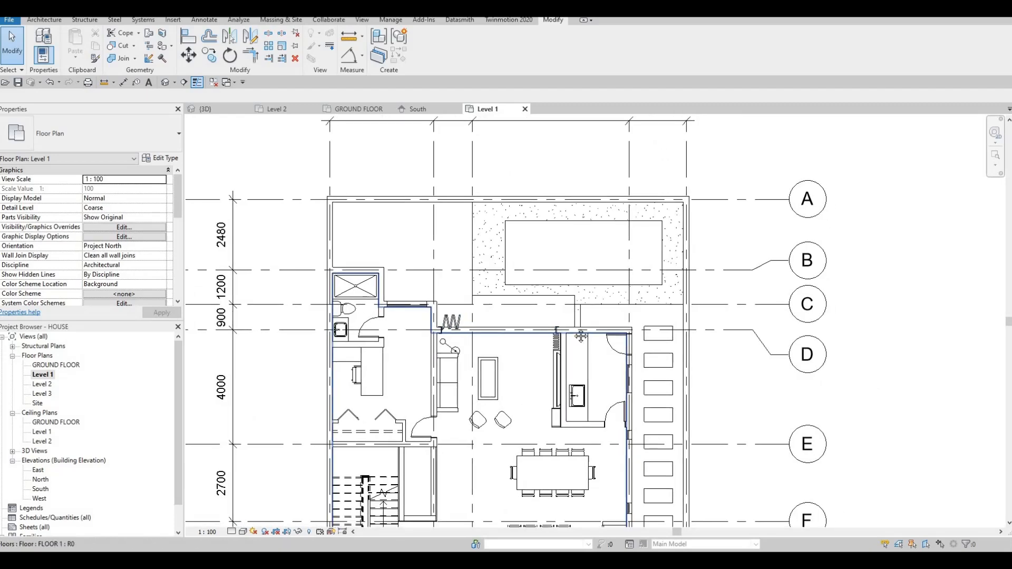
{"action": "scroll", "coordinate": [561, 328], "scroll_direction": "up", "scroll_amount": 4}
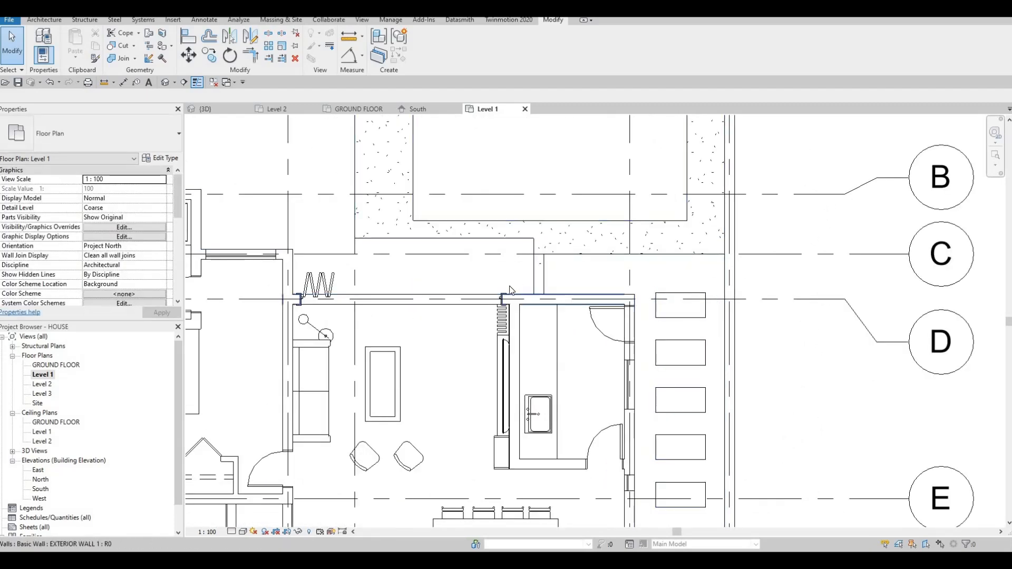
{"action": "scroll", "coordinate": [548, 278], "scroll_direction": "down", "scroll_amount": 1}
{"action": "middle_click_drag", "start_coordinate": [457, 308], "coordinate": [535, 311]}
{"action": "middle_click_drag", "start_coordinate": [379, 330], "coordinate": [381, 306]}
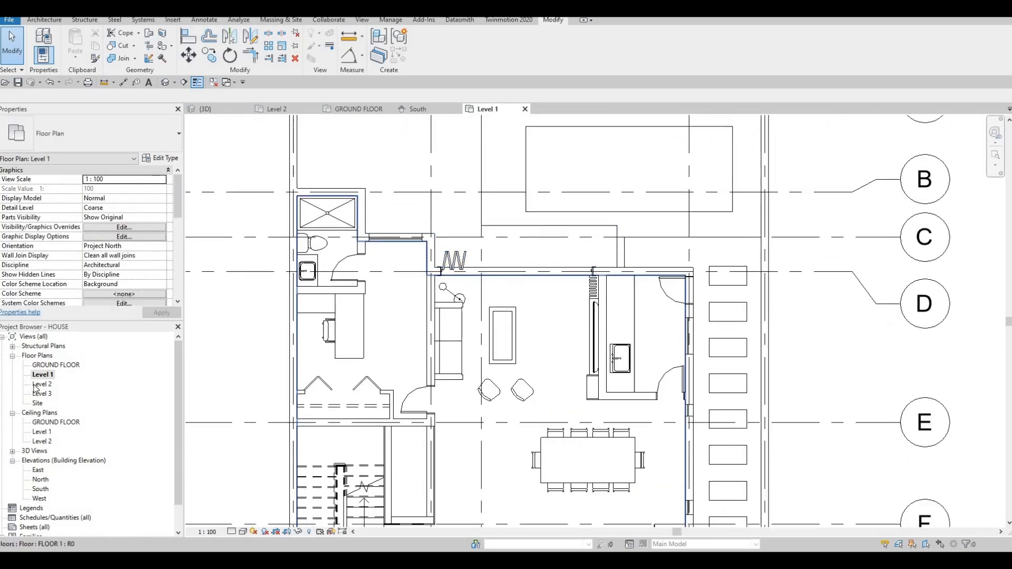
Set the Level 2 floor plan's underlay base level to Level 1 to show the ground layout at the rear
{"action": "double_click", "coordinate": [42, 385]}
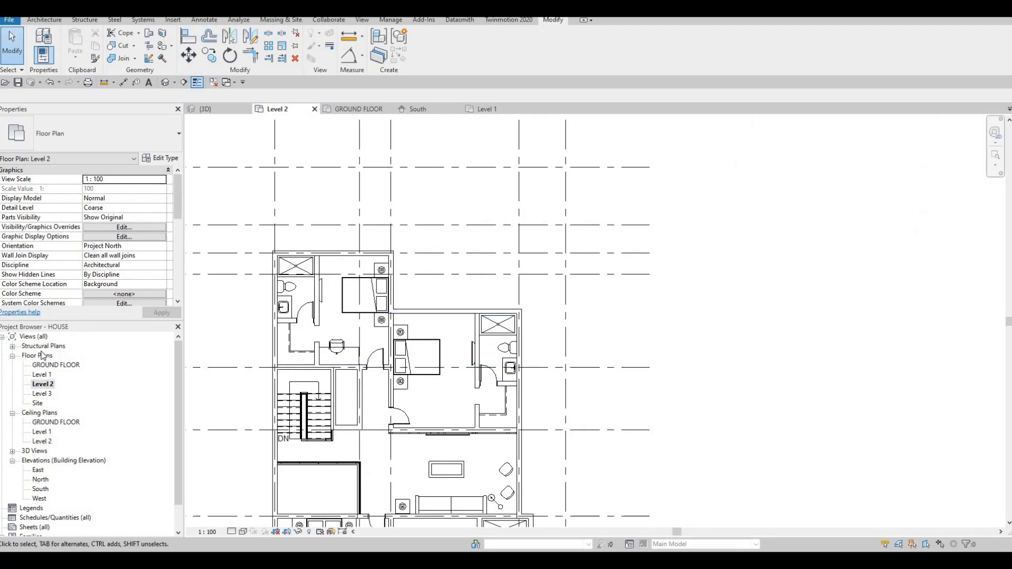
{"action": "scroll", "coordinate": [119, 256], "scroll_direction": "down", "scroll_amount": 5}
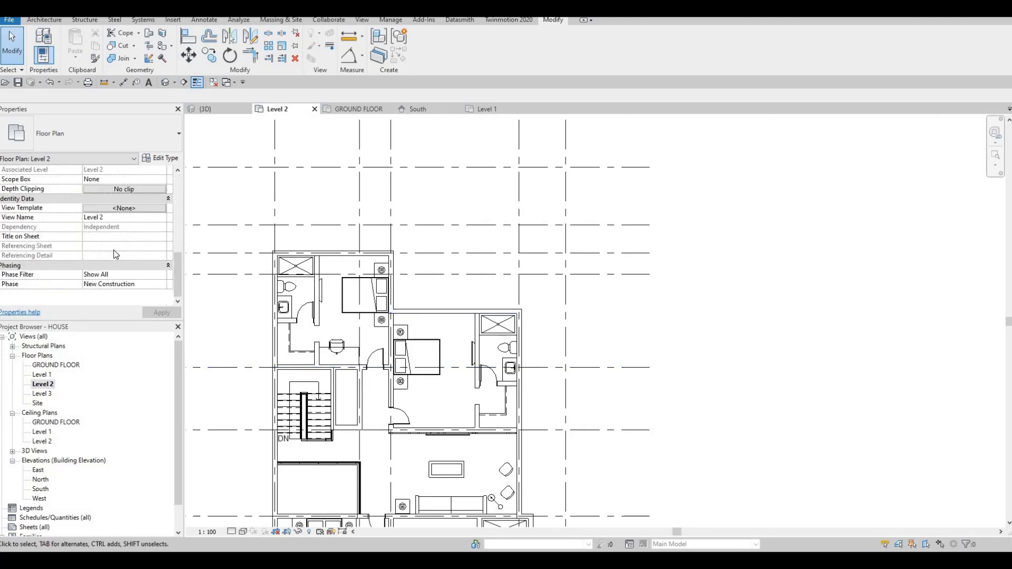
{"action": "scroll", "coordinate": [116, 248], "scroll_direction": "up", "scroll_amount": 3}
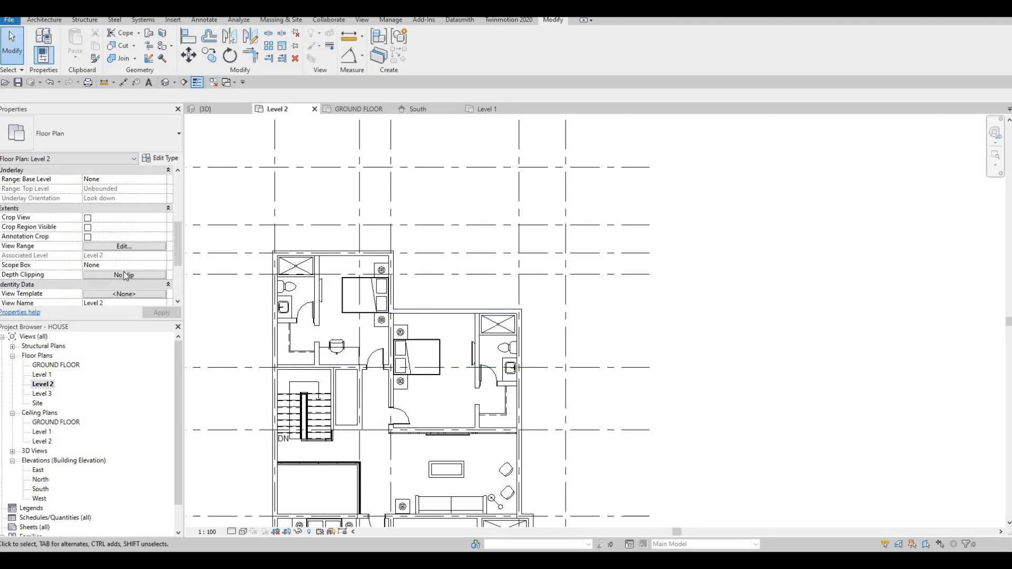
{"action": "scroll", "coordinate": [127, 276], "scroll_direction": "down", "scroll_amount": 2}
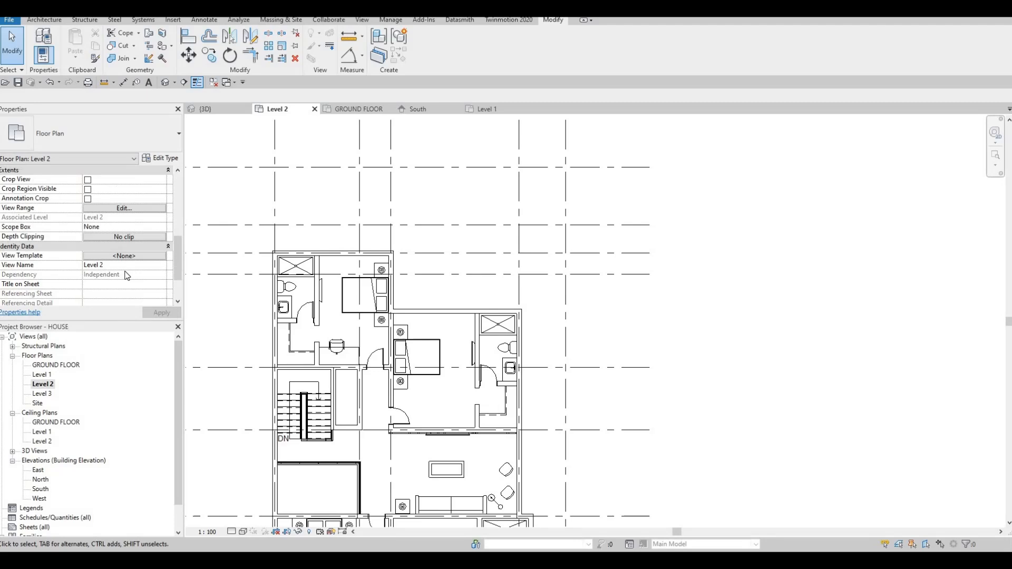
{"action": "scroll", "coordinate": [127, 274], "scroll_direction": "up", "scroll_amount": 3}
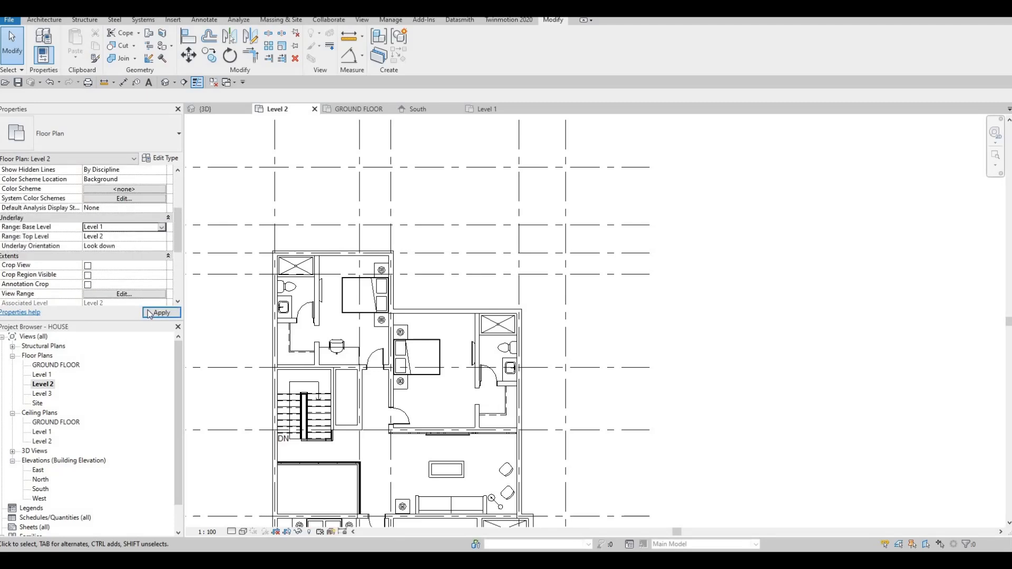
{"action": "left_click", "coordinate": [150, 315]}
{"action": "scroll", "coordinate": [369, 237], "scroll_direction": "up", "scroll_amount": 2}
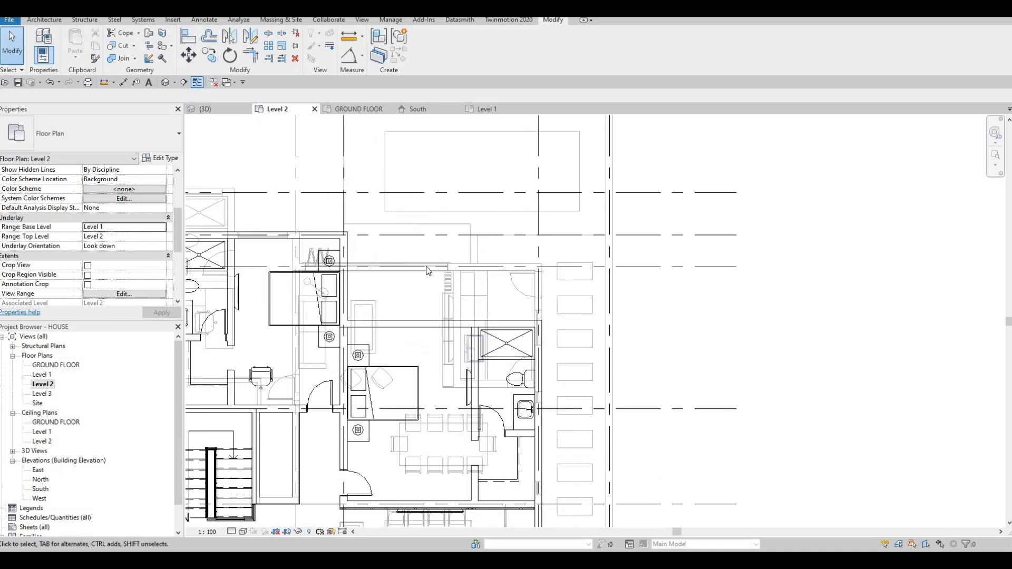
{"action": "left_click", "coordinate": [295, 223]}
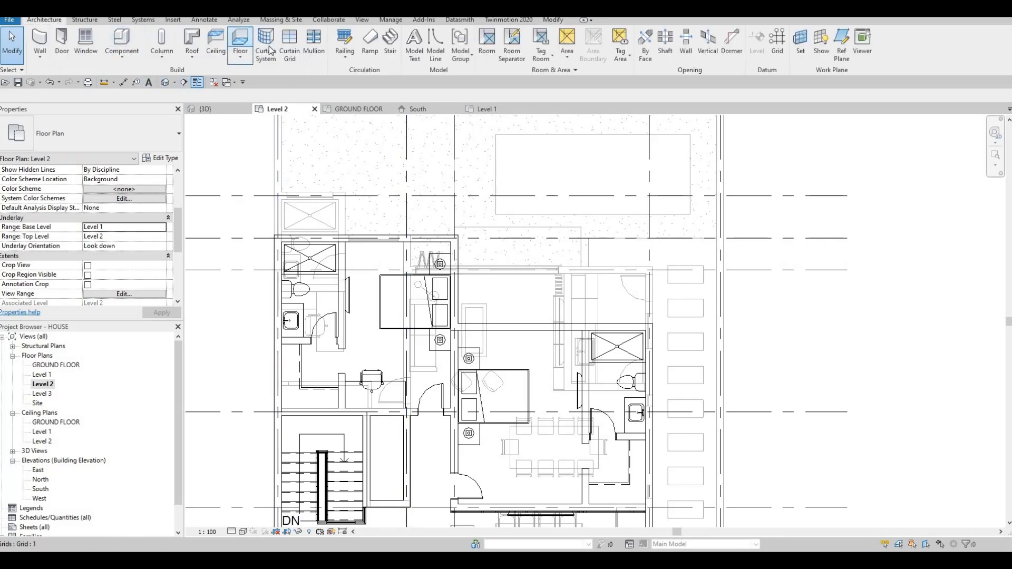
Create a flat rectangular ROOF 1 footprint on Level 2 over the exposed living and kitchen strip, between the rear bedroom wall and Level 1's rear wall
{"action": "left_click", "coordinate": [192, 41]}
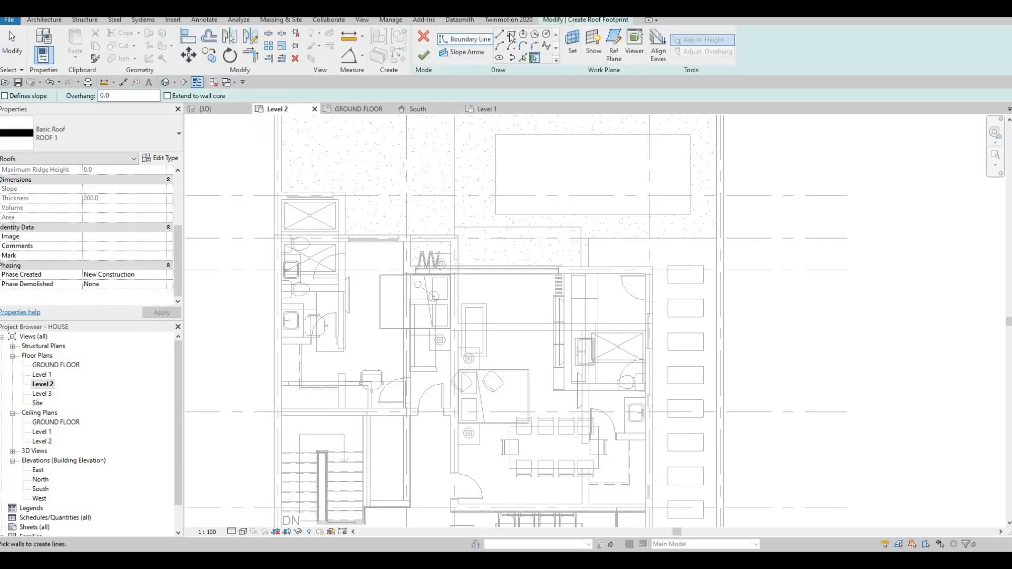
{"action": "key", "text": "l"}
{"action": "key", "text": "i"}
{"action": "scroll", "coordinate": [652, 332], "scroll_direction": "up", "scroll_amount": 3}
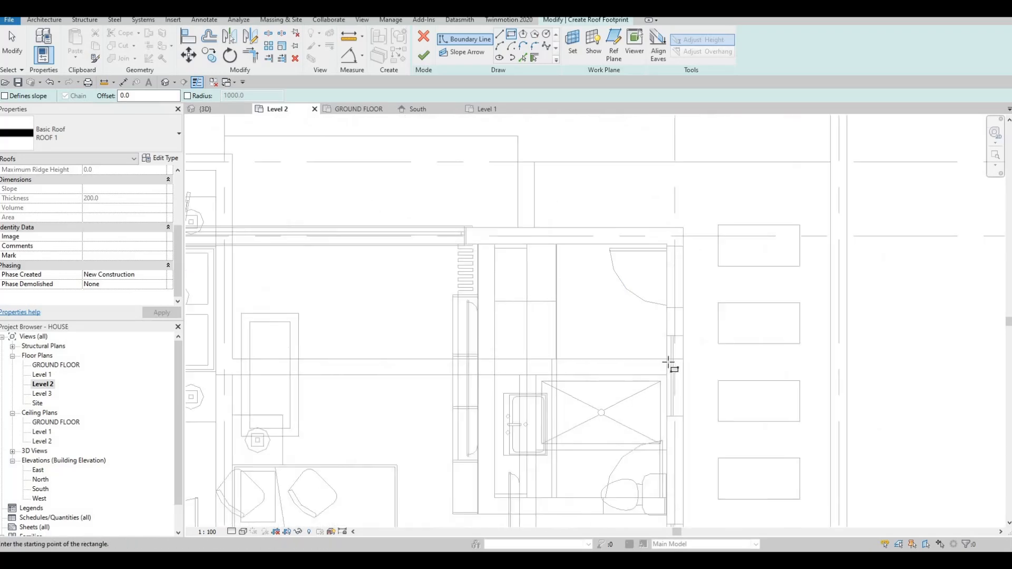
{"action": "left_click", "coordinate": [667, 359]}
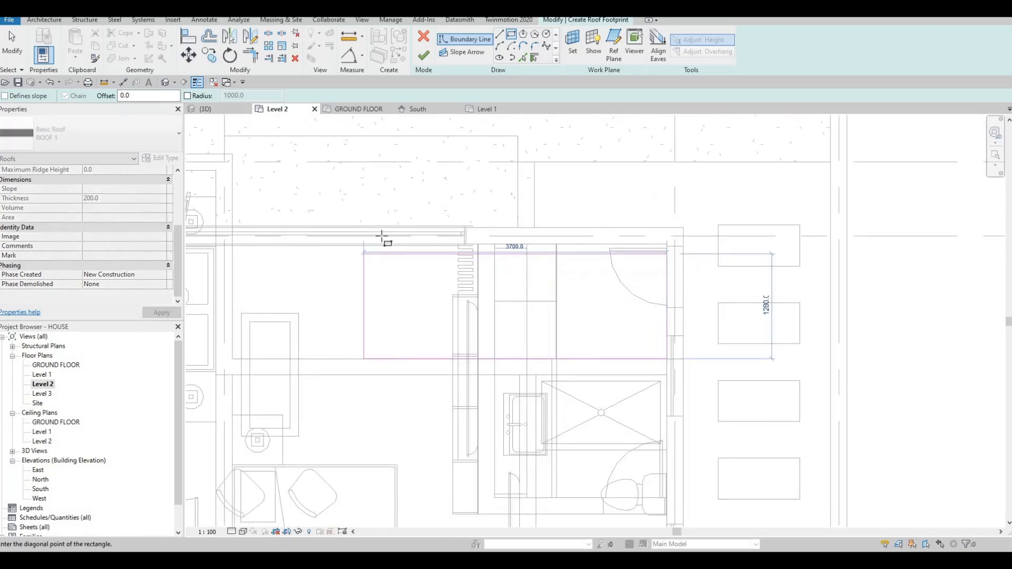
{"action": "middle_click_drag", "start_coordinate": [238, 245], "coordinate": [367, 234]}
{"action": "scroll", "coordinate": [388, 245], "scroll_direction": "up", "scroll_amount": 4}
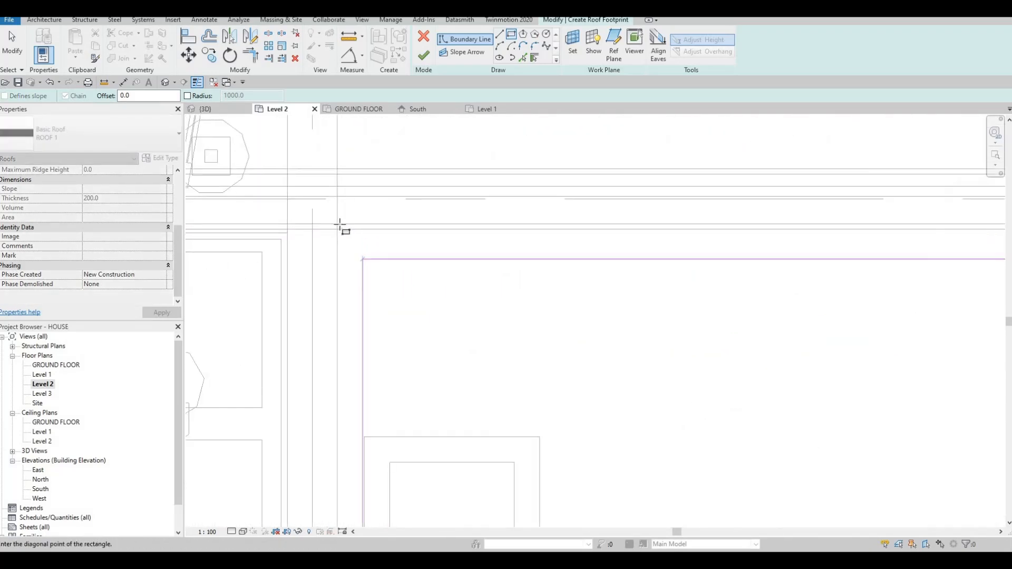
{"action": "left_click", "coordinate": [393, 234]}
{"action": "scroll", "coordinate": [393, 234], "scroll_direction": "down", "scroll_amount": 4}
{"action": "key", "text": "Escape"}
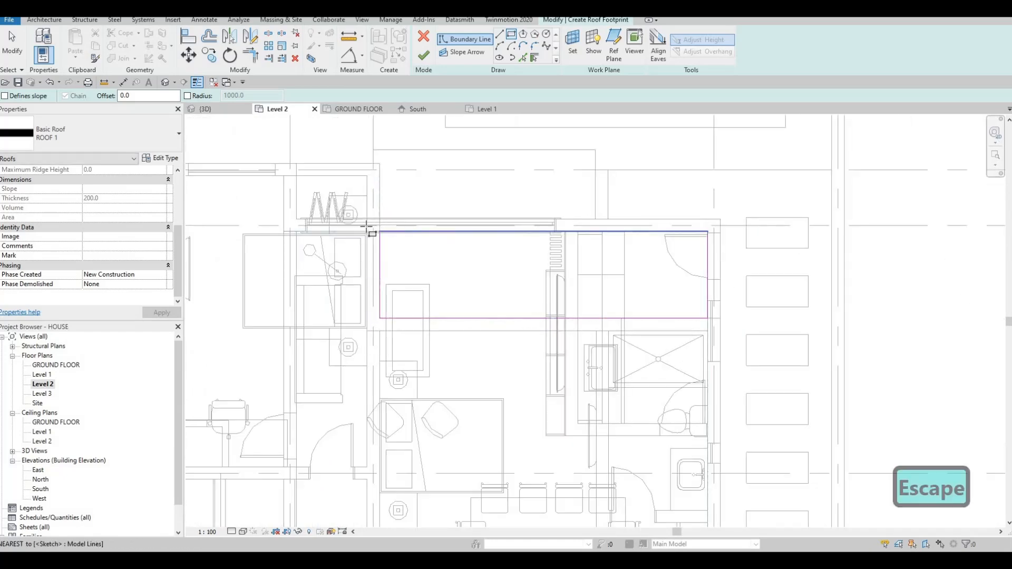
{"action": "left_click", "coordinate": [424, 57]}
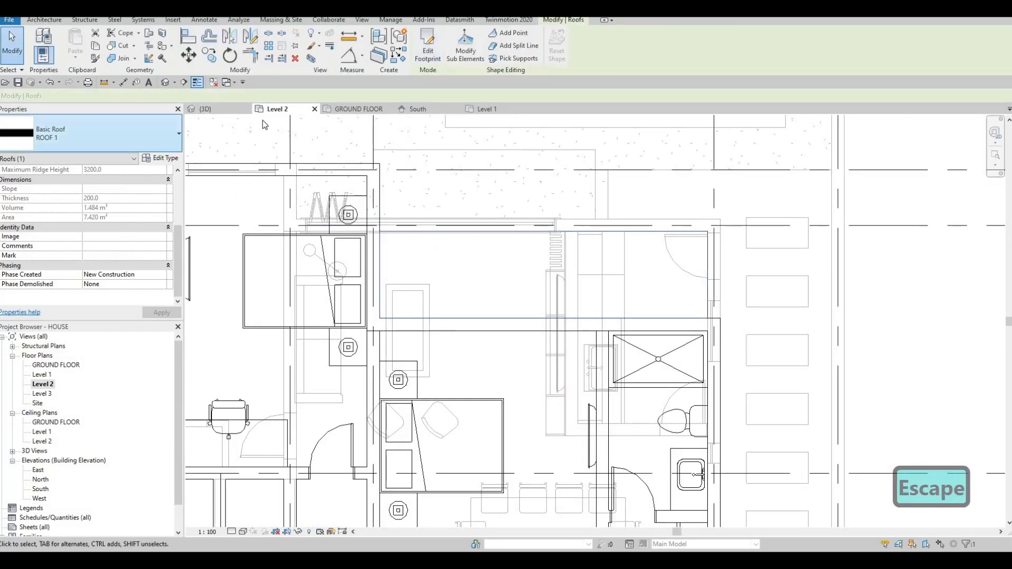
Set the base offset of the new roof above the living and kitchen strip to -200 in the 3D view
{"action": "left_click", "coordinate": [227, 110]}
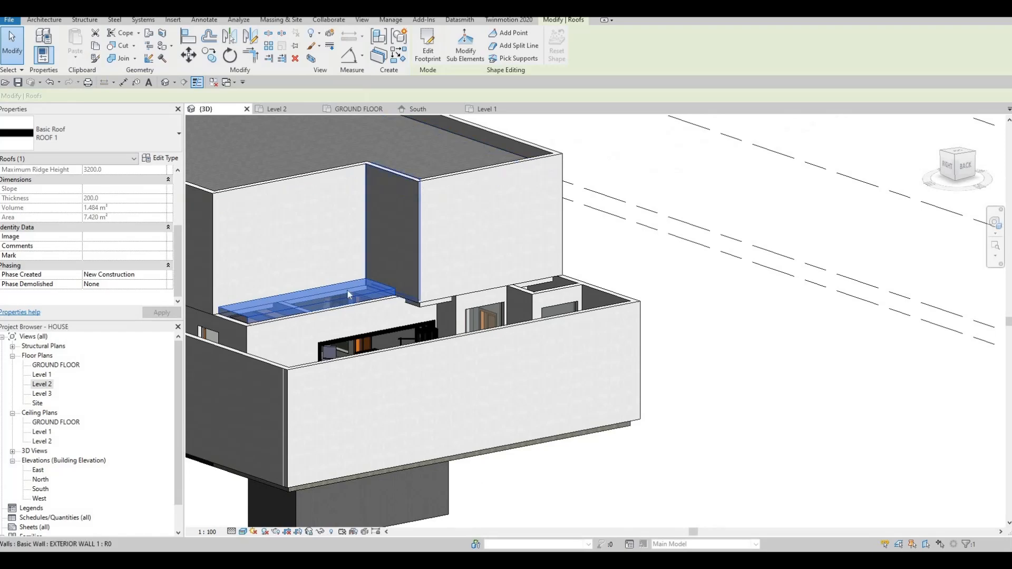
{"action": "key", "text": "Escape"}
{"action": "scroll", "coordinate": [402, 343], "scroll_direction": "up", "scroll_amount": 6}
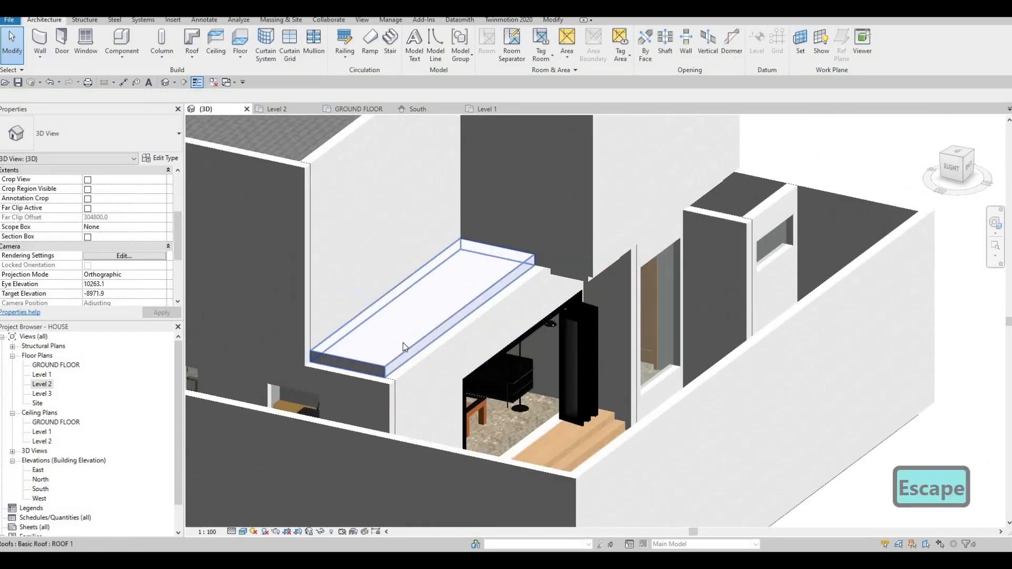
{"action": "left_click", "coordinate": [403, 343]}
{"action": "middle_click_drag", "start_coordinate": [403, 343], "coordinate": [332, 255], "text": "shift"}
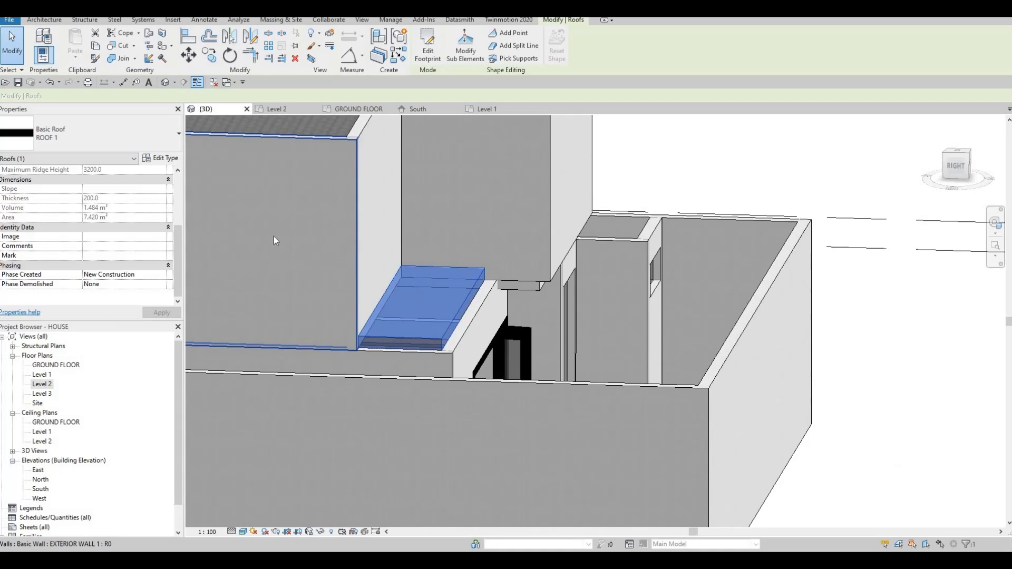
{"action": "scroll", "coordinate": [121, 213], "scroll_direction": "up", "scroll_amount": 4}
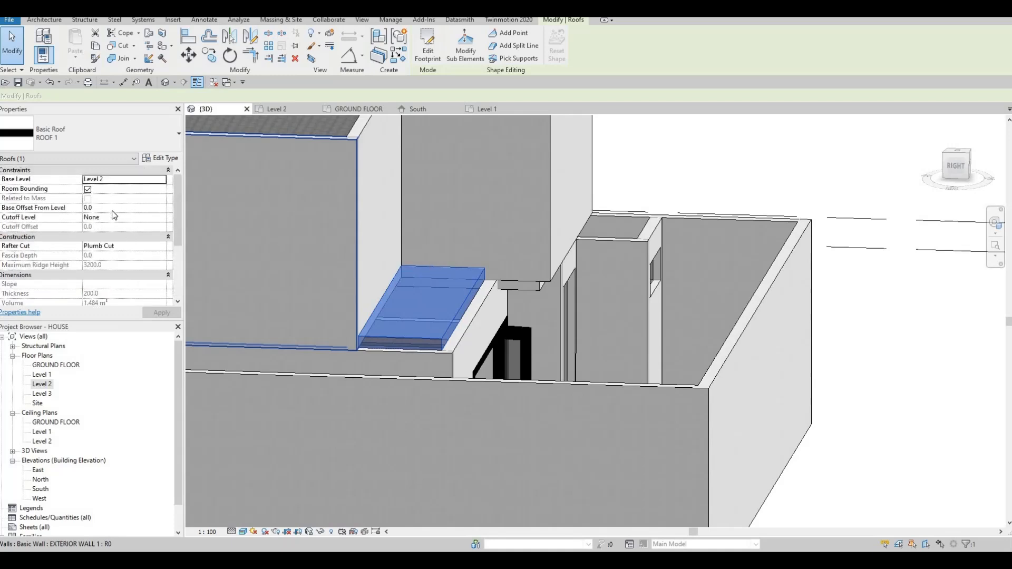
{"action": "left_click", "coordinate": [115, 209]}
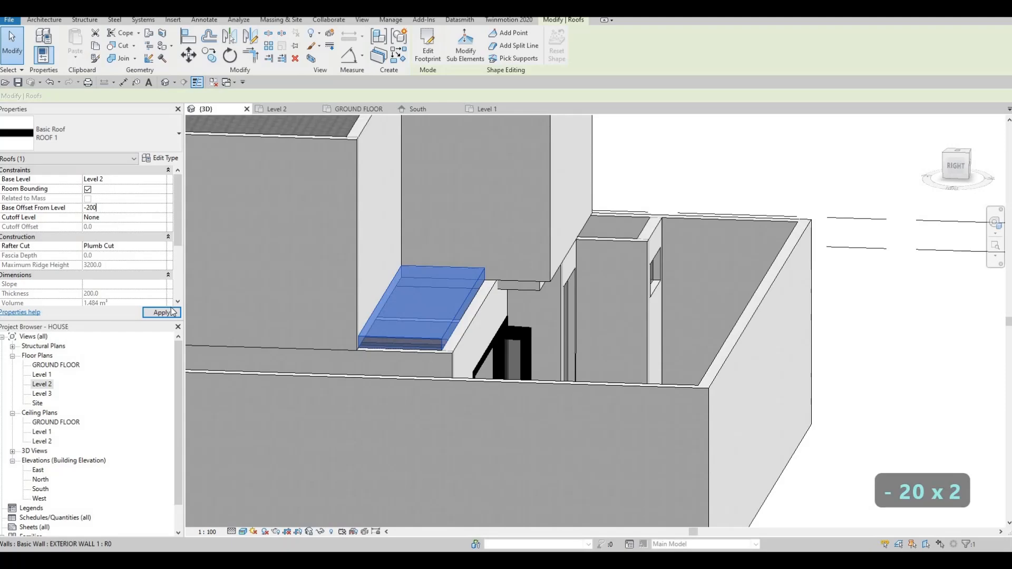
{"action": "key", "text": "Escape"}
{"action": "key", "text": "Escape"}
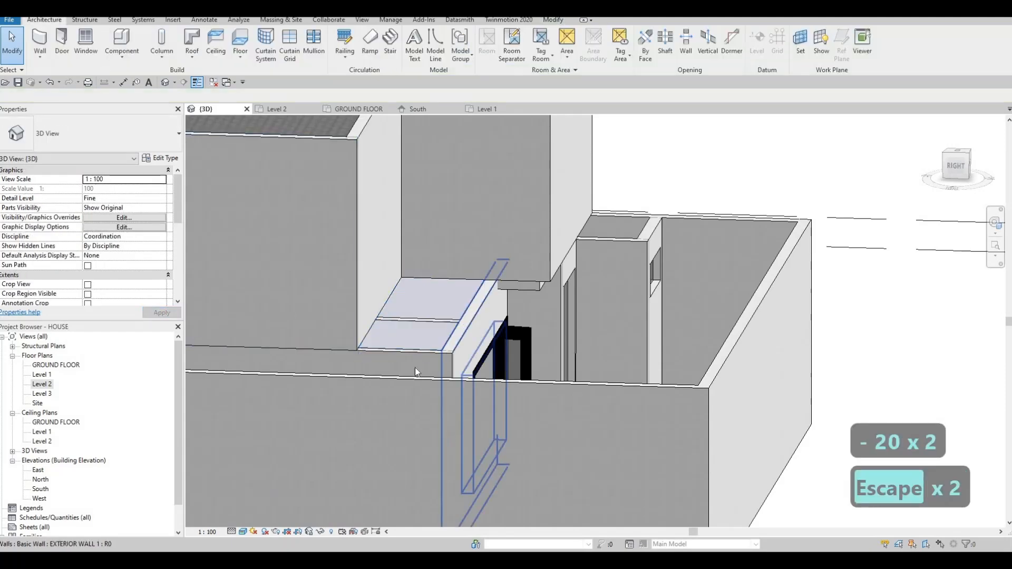
Attach the top of the interior wall showing through the living and kitchen strip to the lowered roof
{"action": "scroll", "coordinate": [419, 336], "scroll_direction": "up", "scroll_amount": 4}
{"action": "left_click", "coordinate": [337, 379]}
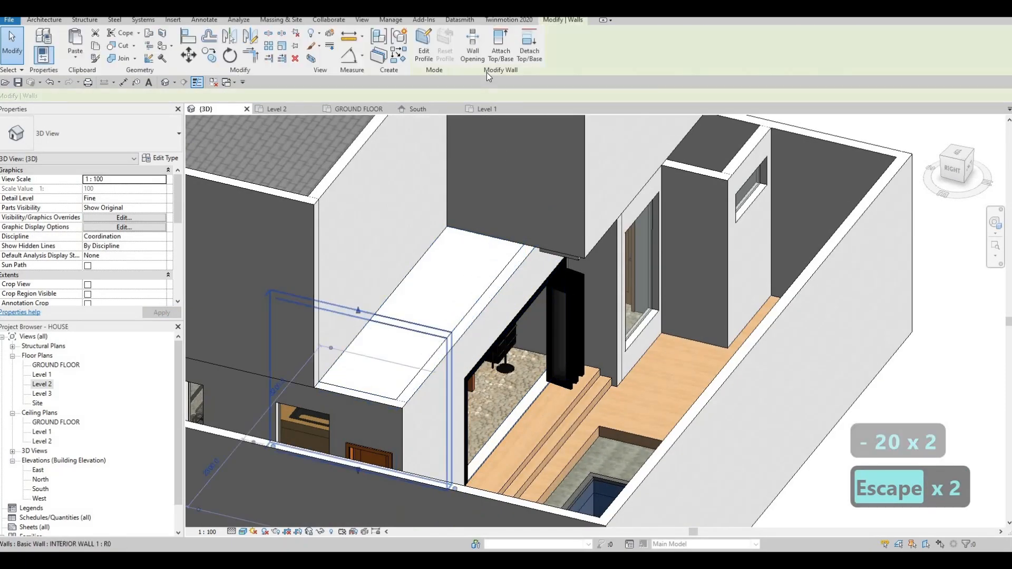
{"action": "left_click", "coordinate": [447, 261]}
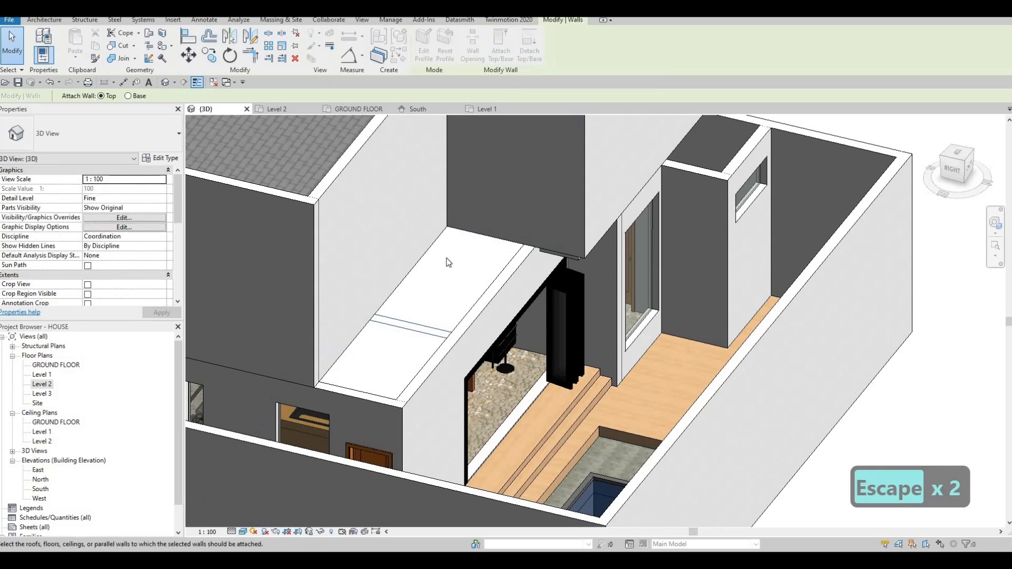
{"action": "key", "text": "Escape"}
Examine the lowered roof and the Level 2 floor edge at the rear corner in the 3D view
{"action": "middle_click_drag", "start_coordinate": [451, 362], "coordinate": [460, 330], "text": "shift"}
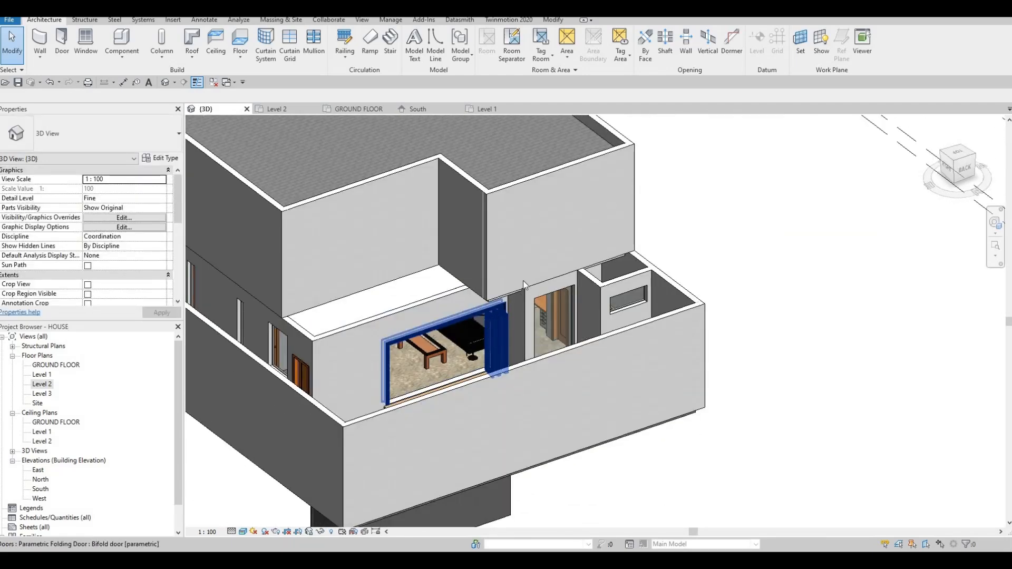
{"action": "middle_click_drag", "start_coordinate": [522, 284], "coordinate": [485, 321], "text": "shift"}
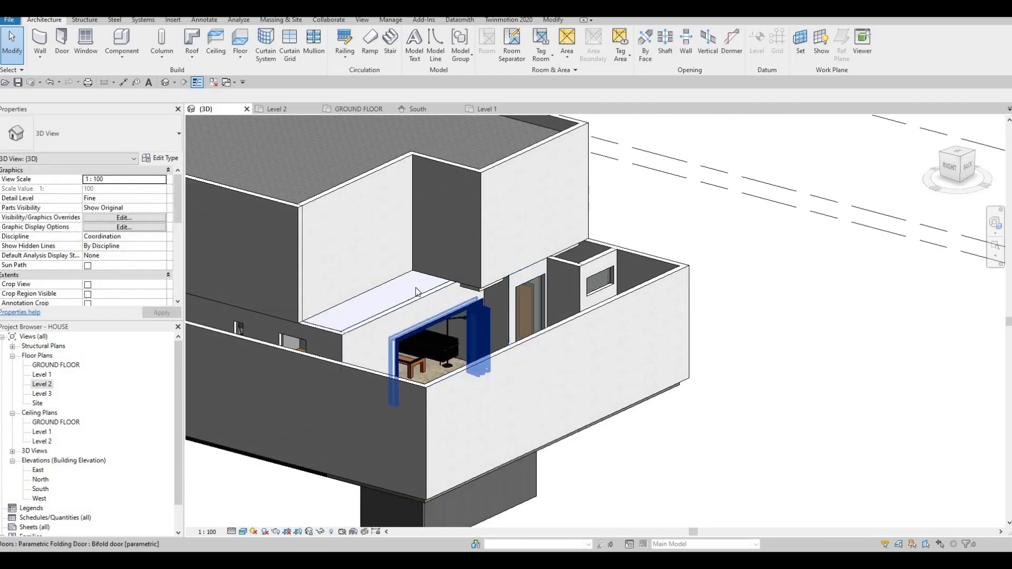
{"action": "middle_click_drag", "start_coordinate": [416, 291], "coordinate": [367, 288], "text": "shift"}
{"action": "left_click", "coordinate": [432, 285]}
{"action": "key", "text": "Escape"}
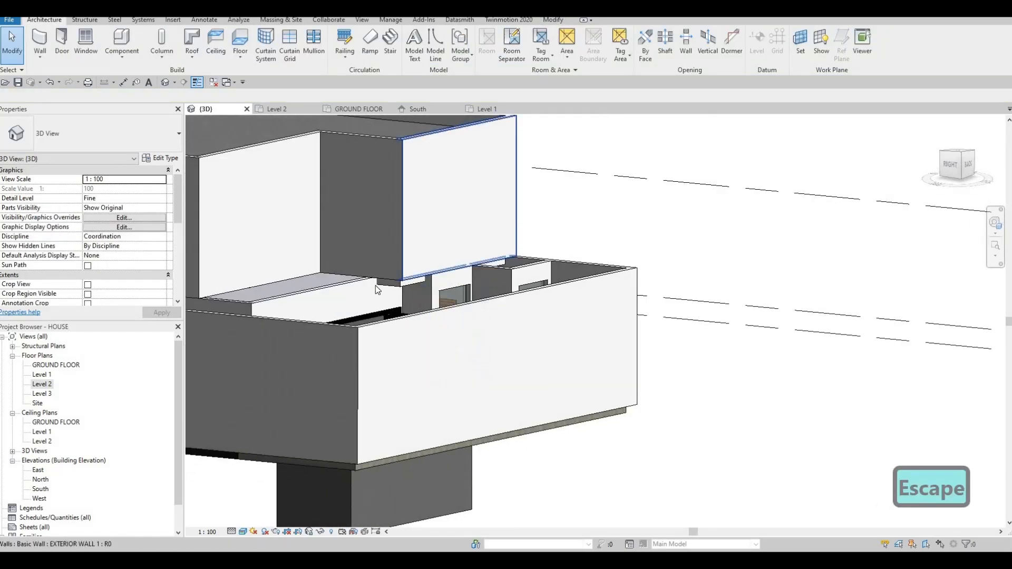
{"action": "scroll", "coordinate": [397, 294], "scroll_direction": "up", "scroll_amount": 2}
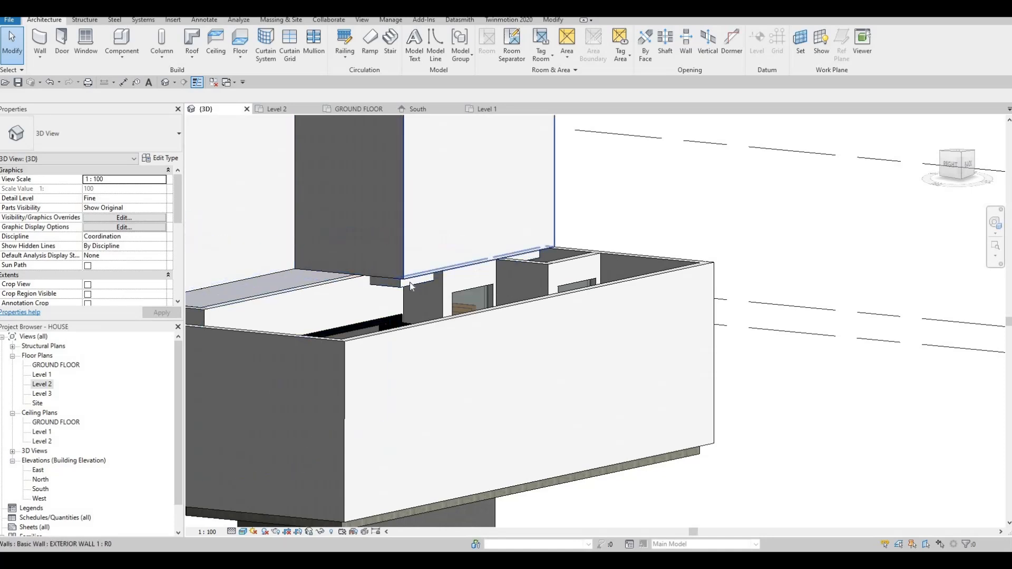
{"action": "middle_click_drag", "start_coordinate": [380, 290], "coordinate": [346, 291], "text": "shift"}
{"action": "key", "text": "Escape"}
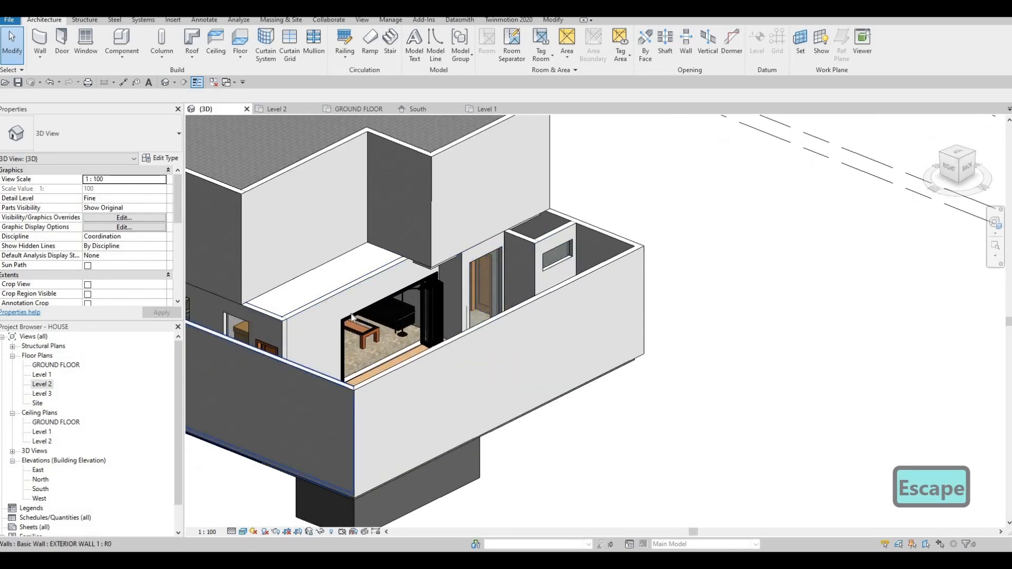
Create a flat rectangular ROOF 1 footprint on Level 2 over the projecting shower area of the rear bathroom below
{"action": "double_click", "coordinate": [42, 384]}
{"action": "scroll", "coordinate": [379, 264], "scroll_direction": "down", "scroll_amount": 2}
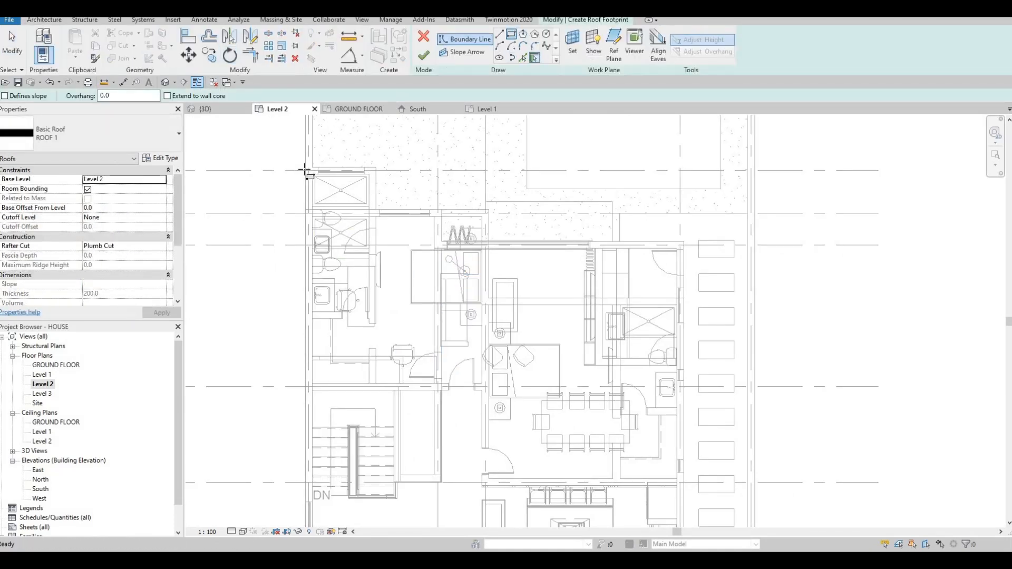
{"action": "scroll", "coordinate": [322, 182], "scroll_direction": "up", "scroll_amount": 4}
{"action": "left_click", "coordinate": [325, 185]}
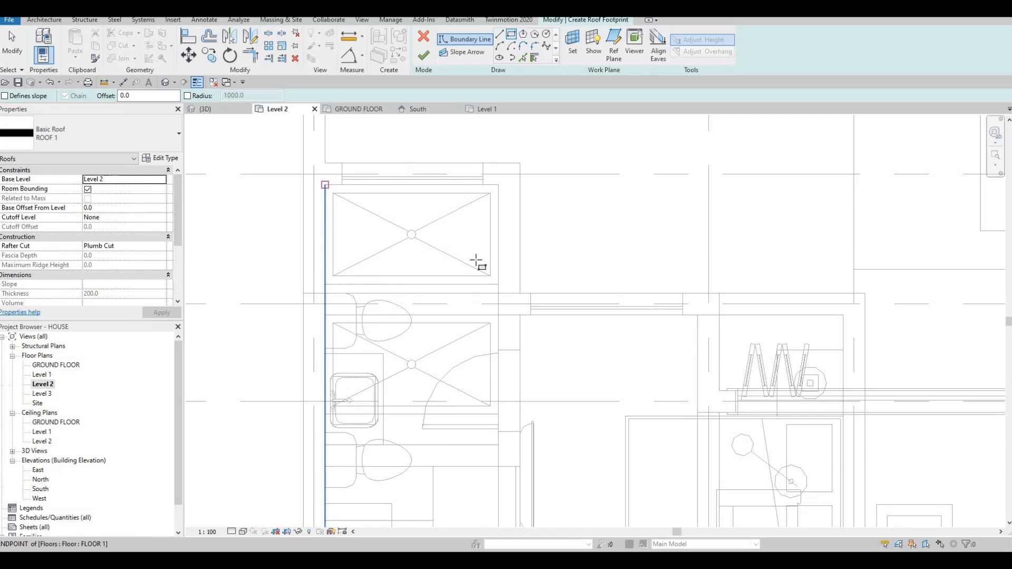
{"action": "left_click", "coordinate": [498, 292]}
{"action": "key", "text": "Escape"}
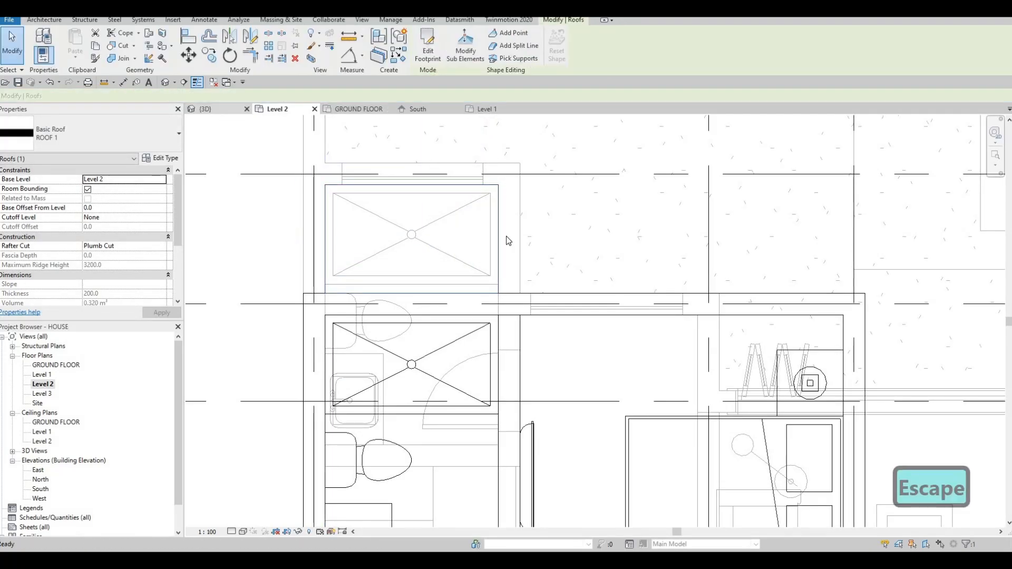
Set the base offset of the new bathroom roof to -200 in the 3D view
{"action": "left_click", "coordinate": [206, 109]}
{"action": "key", "text": "Escape"}
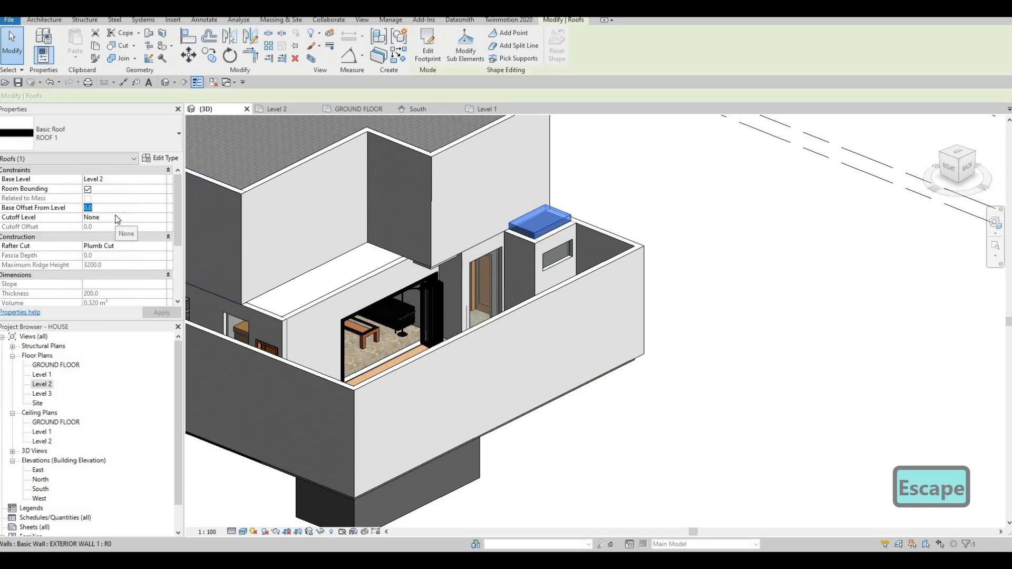
{"action": "type", "text": "-200"}
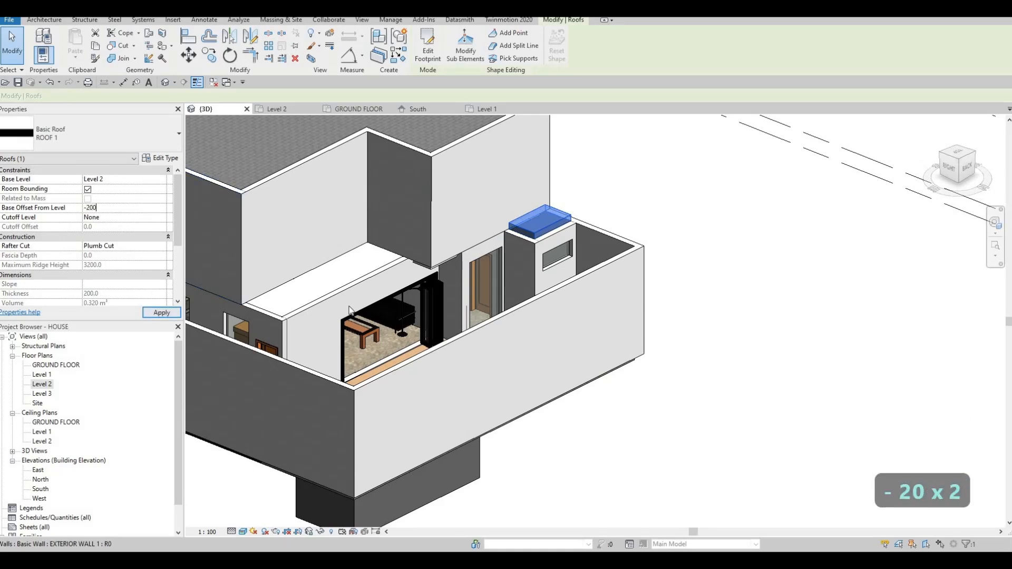
{"action": "left_click", "coordinate": [161, 313]}
{"action": "key", "text": "Escape"}
{"action": "key", "text": "Escape"}
Examine the Level 2 floor edges from the rear, front and below, and select the narrow recessed upper wall on the front facade
{"action": "middle_click_drag", "start_coordinate": [456, 250], "coordinate": [450, 285], "text": "shift"}
{"action": "scroll", "coordinate": [444, 295], "scroll_direction": "up", "scroll_amount": 4}
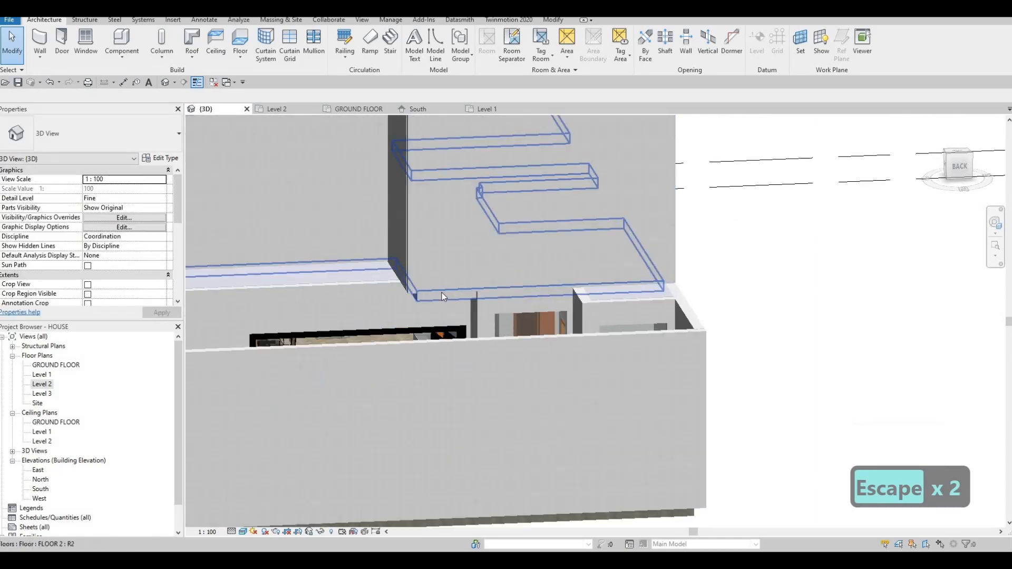
{"action": "middle_click_drag", "start_coordinate": [354, 295], "coordinate": [397, 291]}
{"action": "scroll", "coordinate": [390, 289], "scroll_direction": "down", "scroll_amount": 5}
{"action": "middle_click_drag", "start_coordinate": [491, 257], "coordinate": [538, 268]}
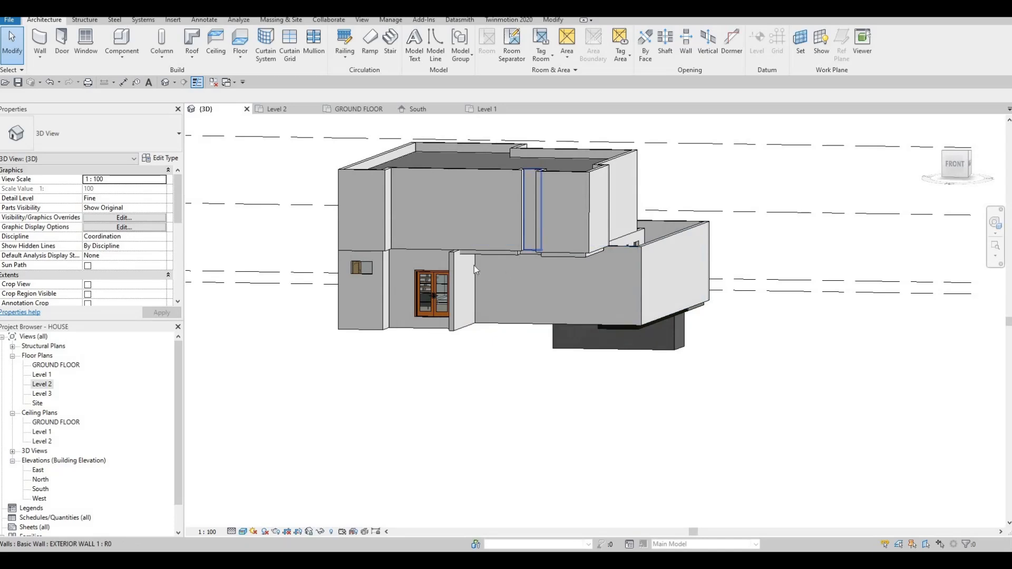
{"action": "scroll", "coordinate": [470, 258], "scroll_direction": "up", "scroll_amount": 3}
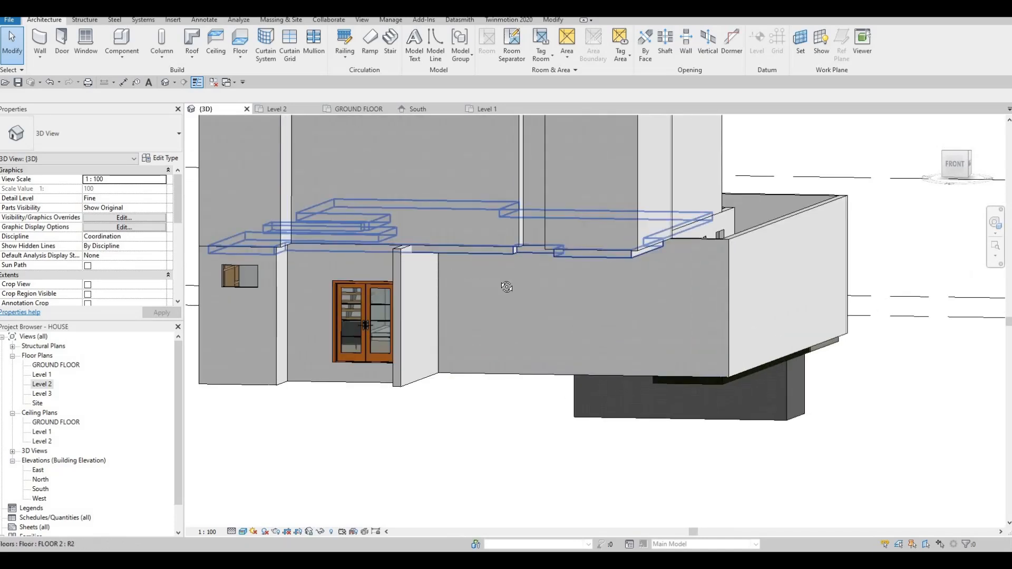
{"action": "scroll", "coordinate": [548, 287], "scroll_direction": "down", "scroll_amount": 3}
{"action": "middle_click_drag", "start_coordinate": [587, 286], "coordinate": [518, 253], "text": "shift"}
{"action": "left_click", "coordinate": [668, 306]}
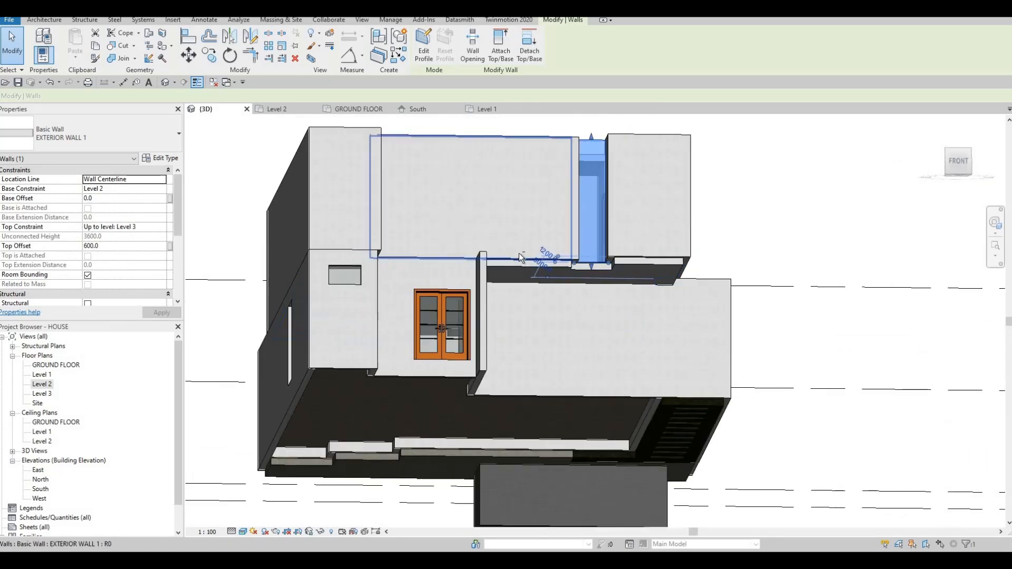
Align the Level 2 floor edges at the narrow front recess with the outer faces of the recess walls
{"action": "middle_click_drag", "start_coordinate": [504, 310], "coordinate": [495, 256], "text": "shift"}
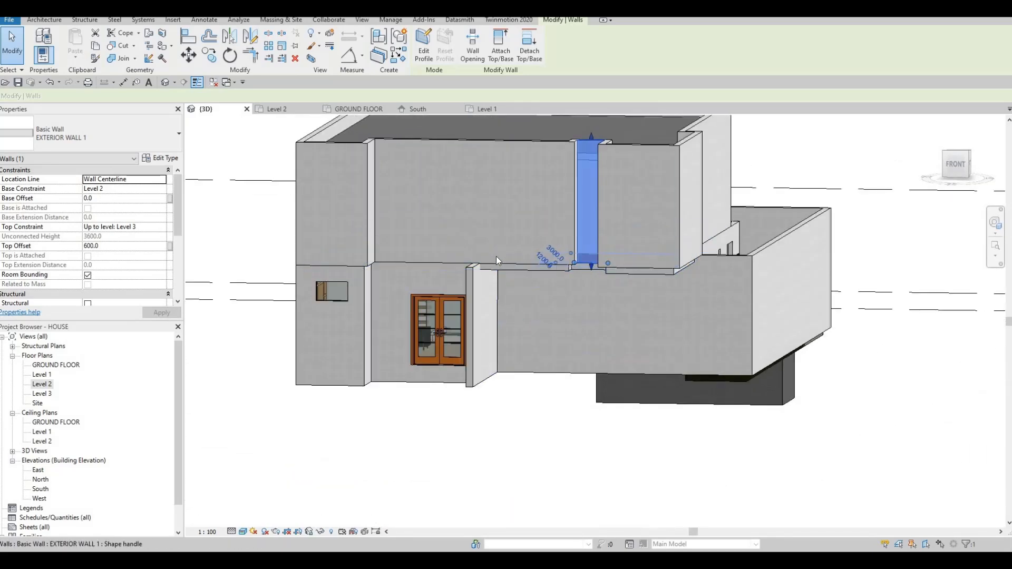
{"action": "key", "text": "Escape"}
{"action": "scroll", "coordinate": [496, 232], "scroll_direction": "up", "scroll_amount": 2}
{"action": "left_click", "coordinate": [491, 250]}
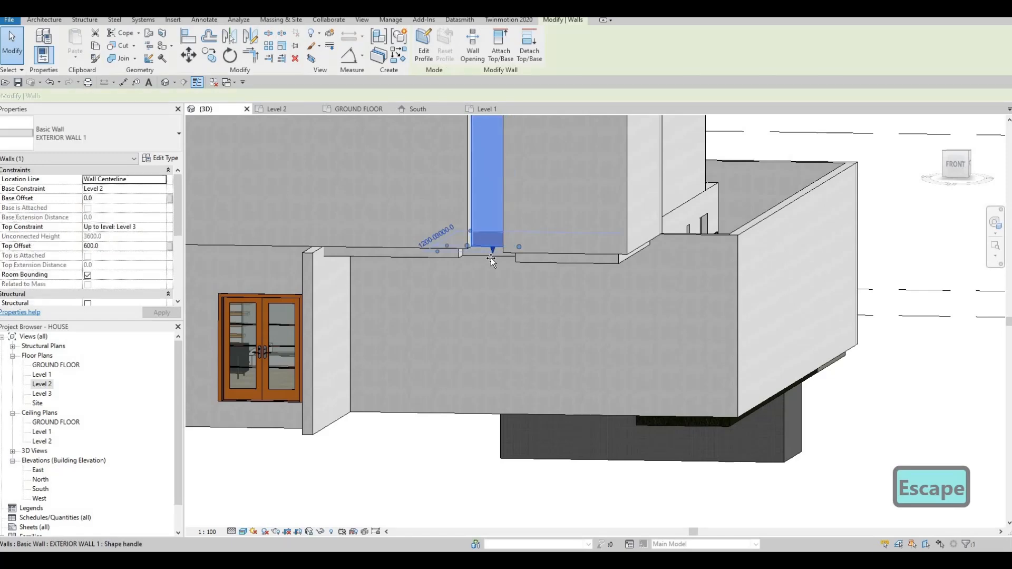
{"action": "left_click_drag", "start_coordinate": [491, 258], "coordinate": [494, 258]}
{"action": "middle_click_drag", "start_coordinate": [510, 288], "coordinate": [523, 248], "text": "shift"}
{"action": "key", "text": "Escape"}
{"action": "key", "text": "Escape"}
{"action": "scroll", "coordinate": [523, 248], "scroll_direction": "up", "scroll_amount": 2}
{"action": "key", "text": "a"}
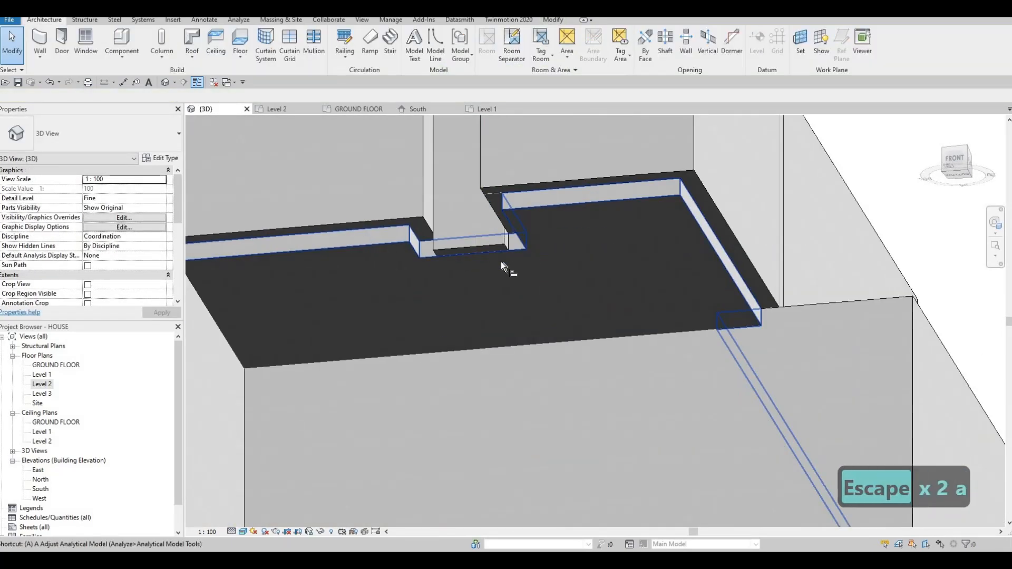
{"action": "key", "text": "l"}
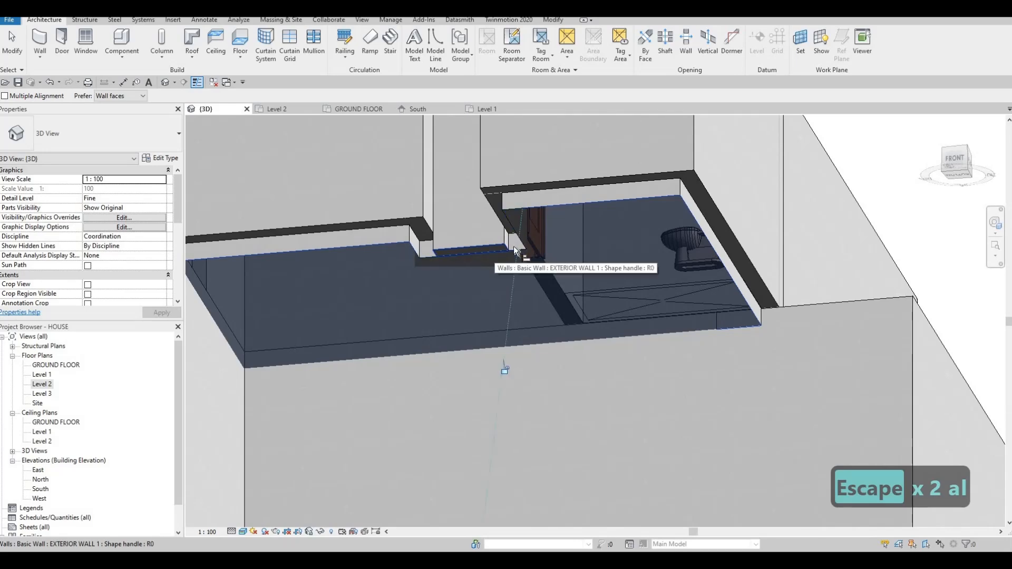
{"action": "left_click", "coordinate": [514, 245]}
Align the Level 2 floor edges beneath the projecting front bathroom with the outer faces of its front and side walls
{"action": "middle_click_drag", "start_coordinate": [658, 302], "coordinate": [618, 281], "text": "shift"}
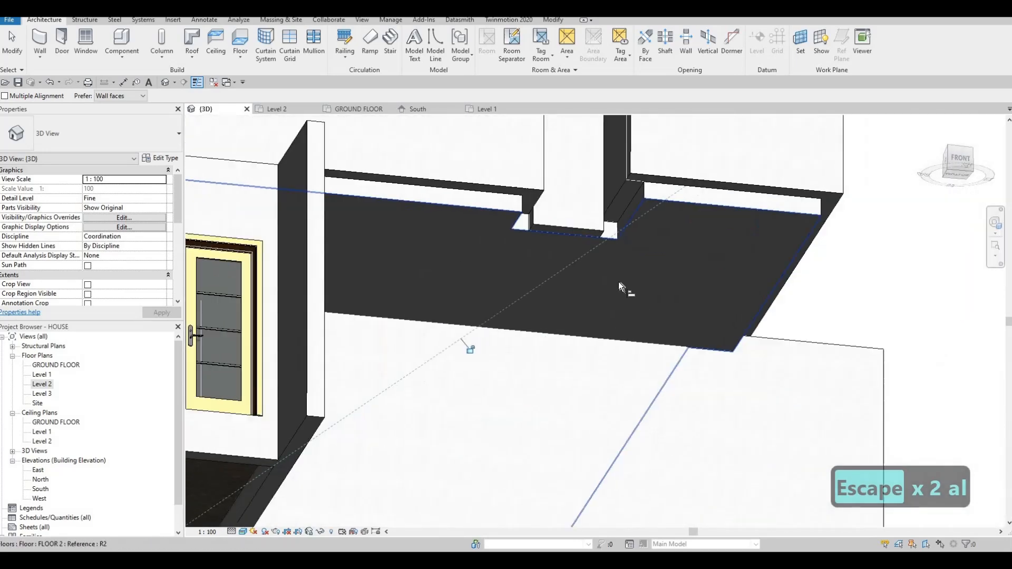
{"action": "left_click", "coordinate": [685, 210]}
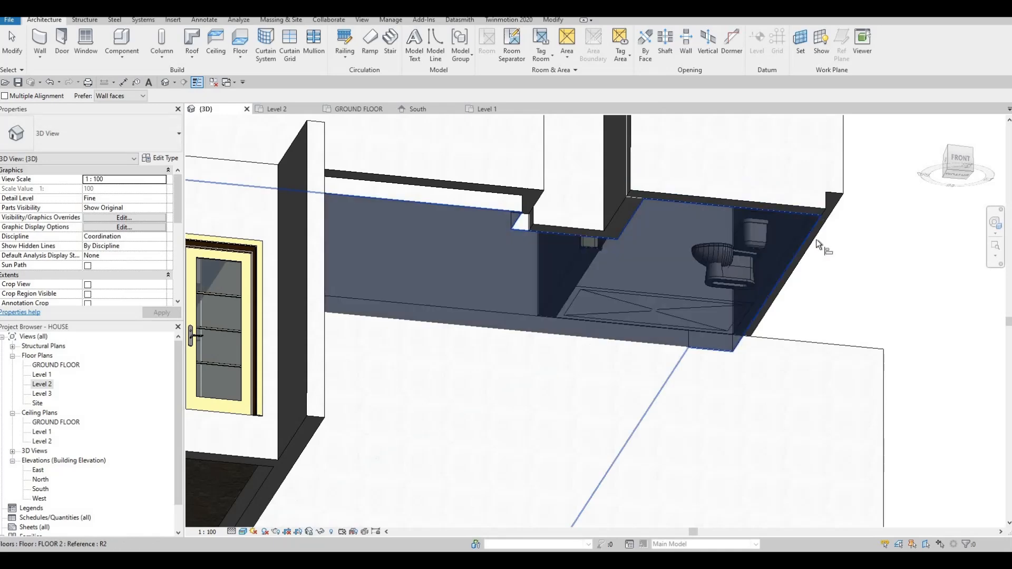
{"action": "middle_click_drag", "start_coordinate": [645, 236], "coordinate": [525, 209], "text": "shift"}
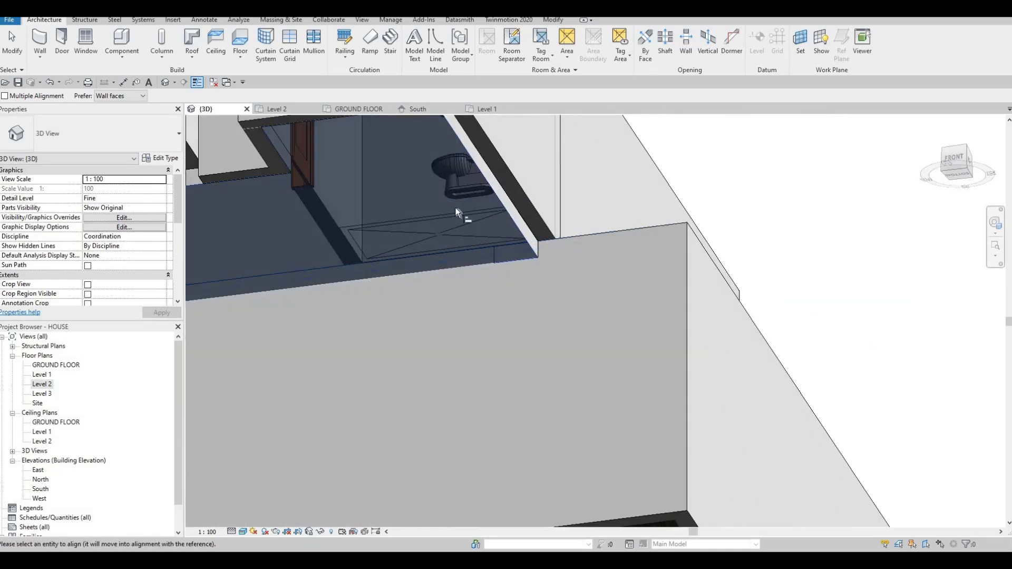
{"action": "left_click", "coordinate": [686, 261]}
Align the remaining short floor edge at the front recess with the outer face of the return wall above
{"action": "middle_click_drag", "start_coordinate": [507, 244], "coordinate": [761, 278]}
{"action": "middle_click_drag", "start_coordinate": [480, 200], "coordinate": [501, 191]}
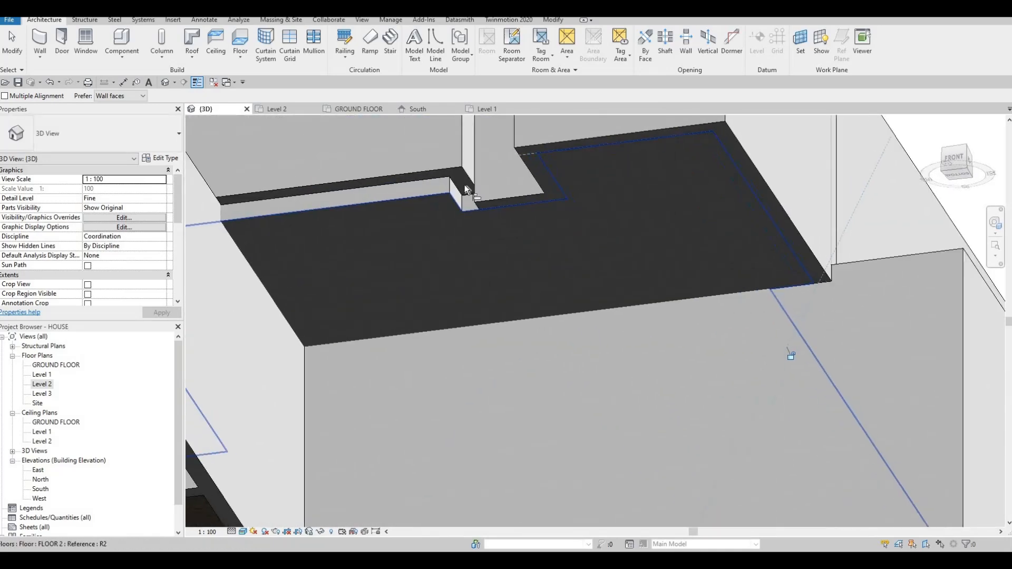
{"action": "left_click", "coordinate": [467, 196]}
{"action": "left_click", "coordinate": [460, 182]}
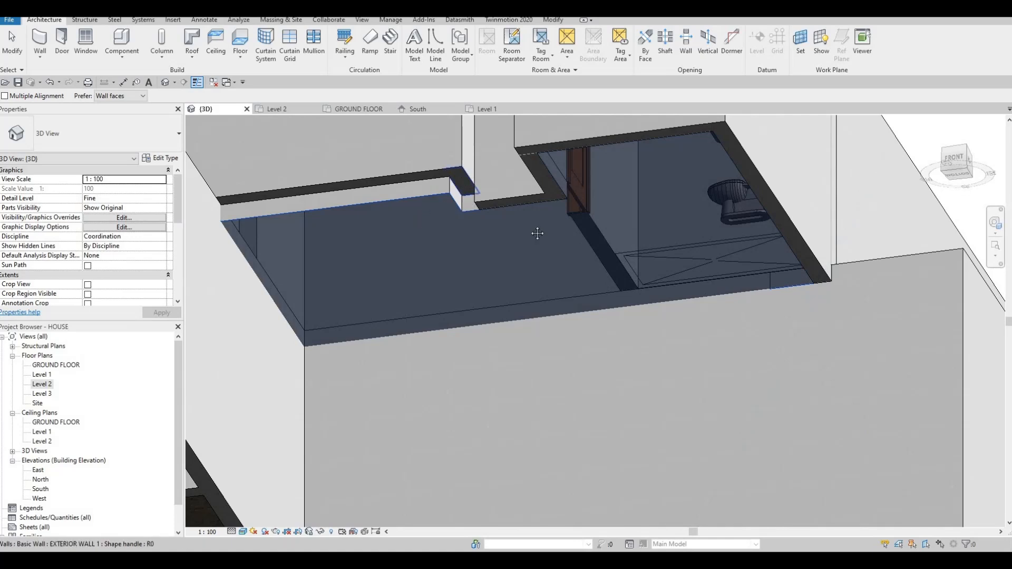
{"action": "left_click", "coordinate": [466, 189]}
{"action": "middle_click_drag", "start_coordinate": [353, 179], "coordinate": [468, 187]}
{"action": "scroll", "coordinate": [464, 190], "scroll_direction": "down", "scroll_amount": 1}
{"action": "key", "text": "Escape"}
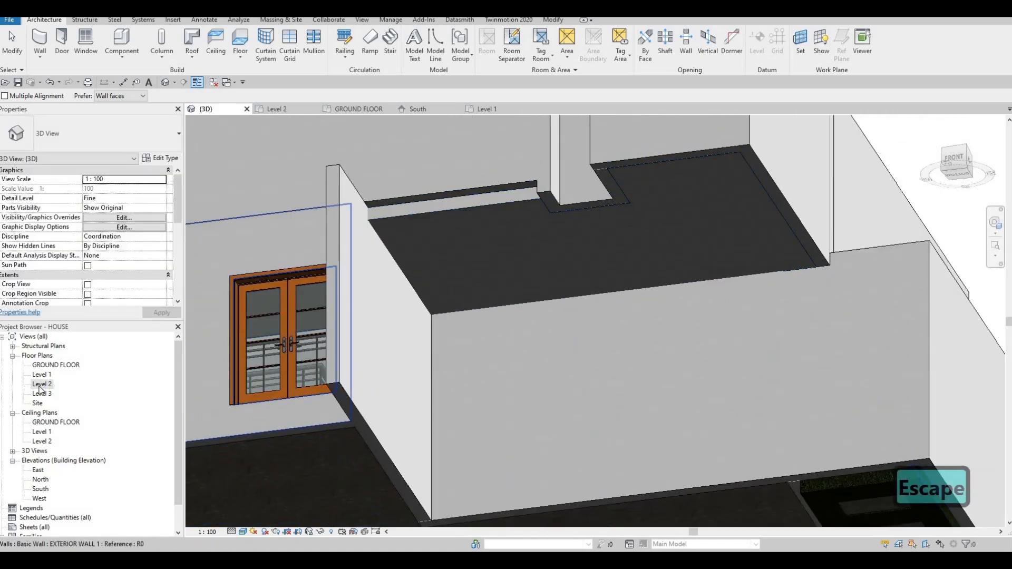
{"action": "double_click", "coordinate": [76, 387]}
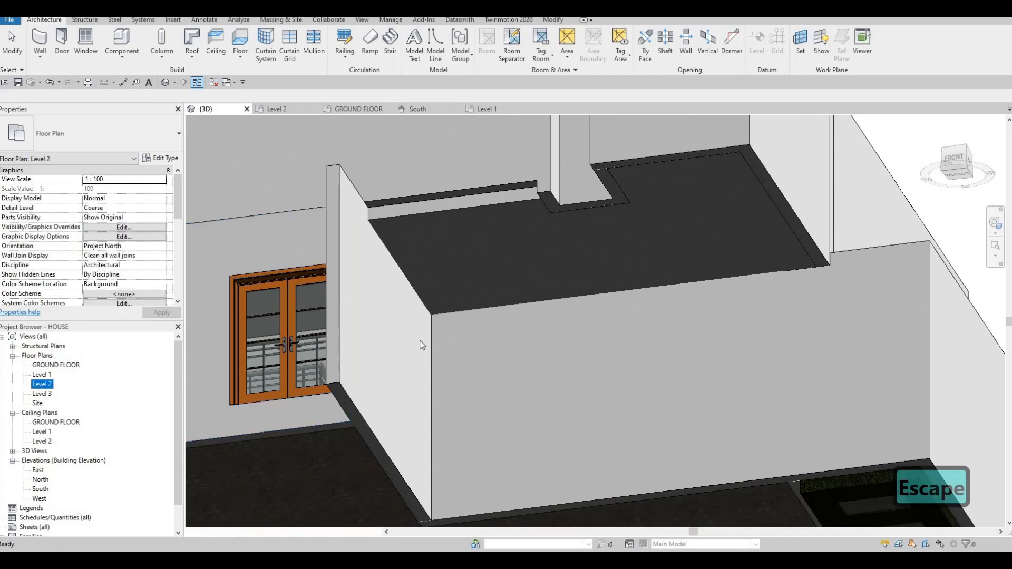
{"action": "scroll", "coordinate": [435, 375], "scroll_direction": "down", "scroll_amount": 3}
{"action": "scroll", "coordinate": [471, 321], "scroll_direction": "up", "scroll_amount": 6}
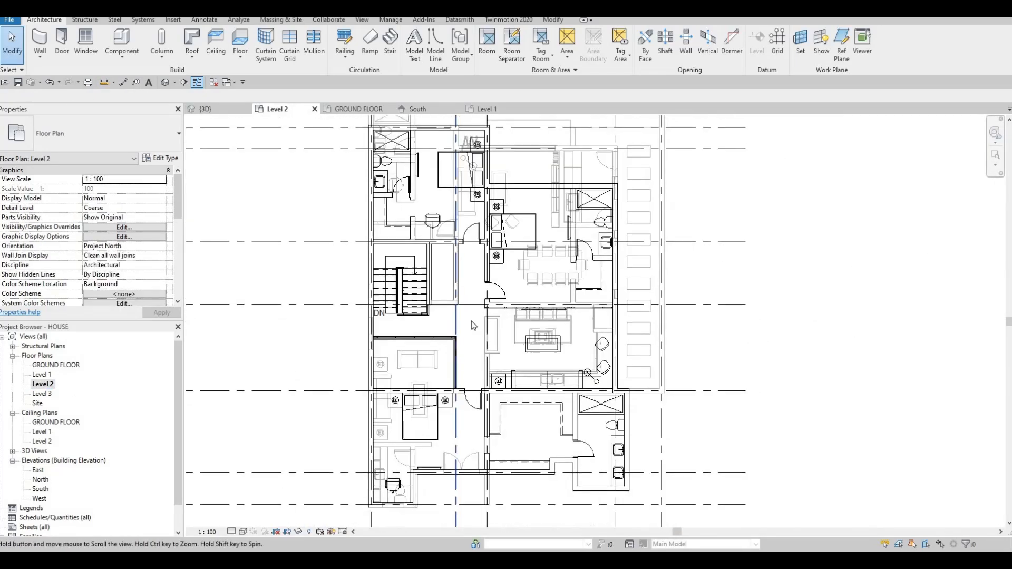
{"action": "middle_click_drag", "start_coordinate": [451, 317], "coordinate": [486, 259]}
{"action": "scroll", "coordinate": [483, 253], "scroll_direction": "up", "scroll_amount": 2}
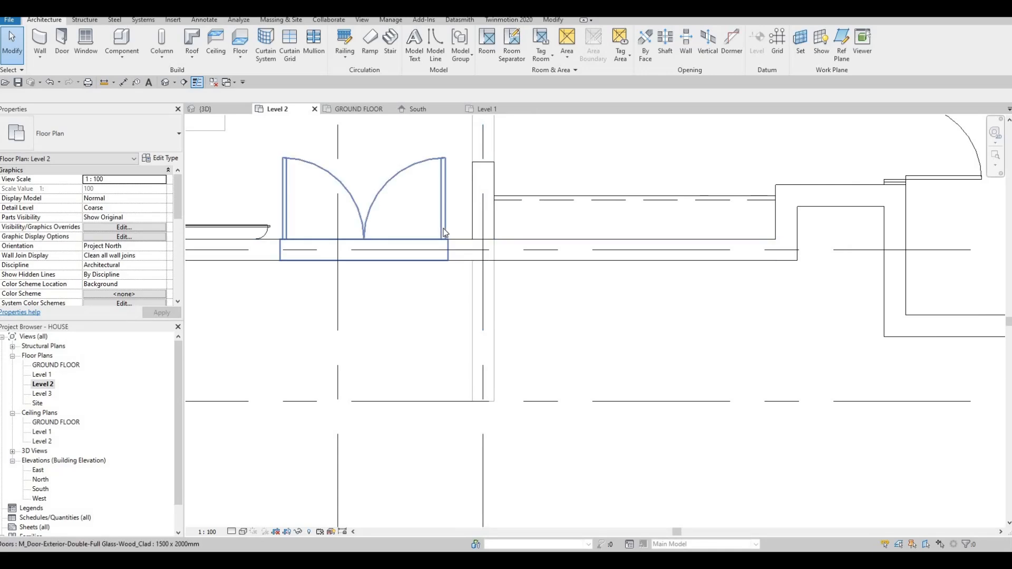
{"action": "key", "text": "l"}
{"action": "scroll", "coordinate": [503, 250], "scroll_direction": "up", "scroll_amount": 2}
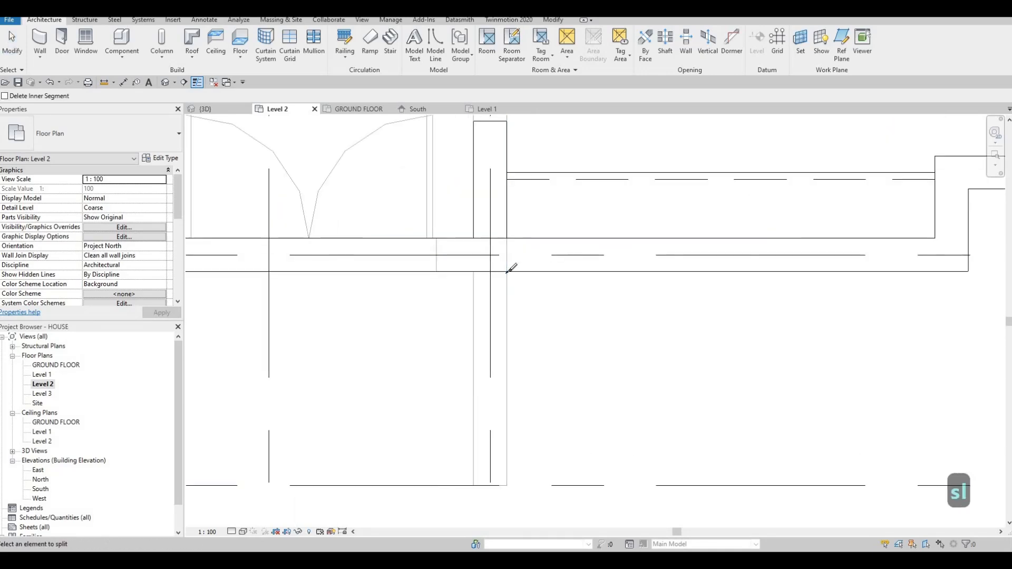
{"action": "key", "text": "Escape"}
{"action": "key", "text": "Escape"}
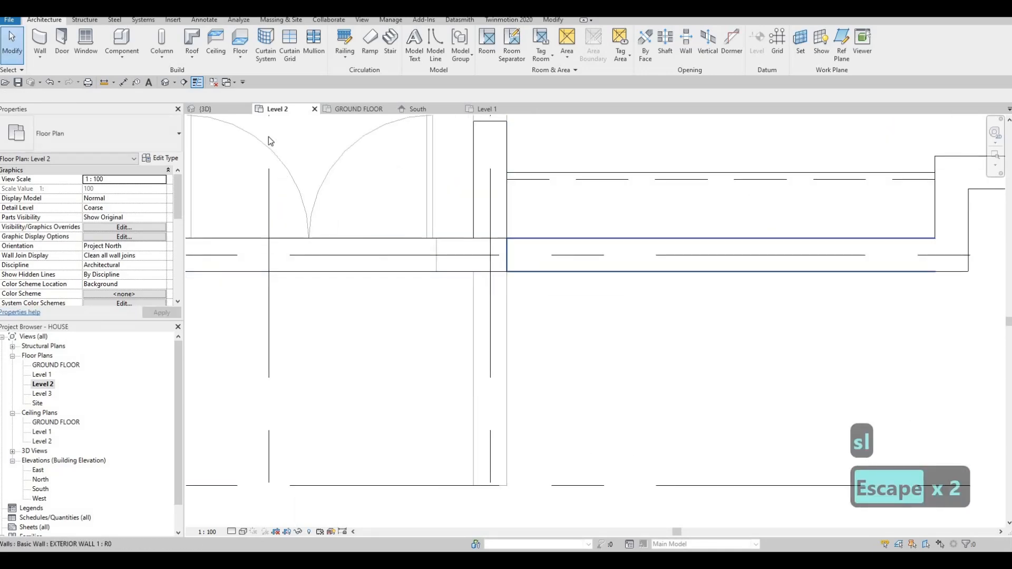
In the 3D view, align the floor edge beneath the long front wall with that wall's outer face
{"action": "left_click", "coordinate": [214, 109]}
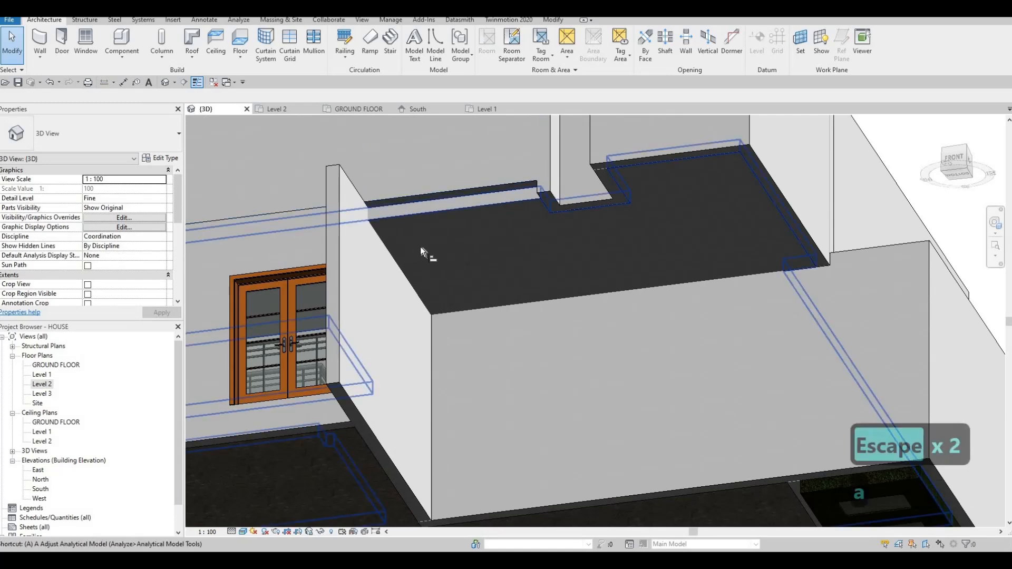
{"action": "key", "text": "a"}
{"action": "key", "text": "l"}
{"action": "left_click", "coordinate": [416, 198]}
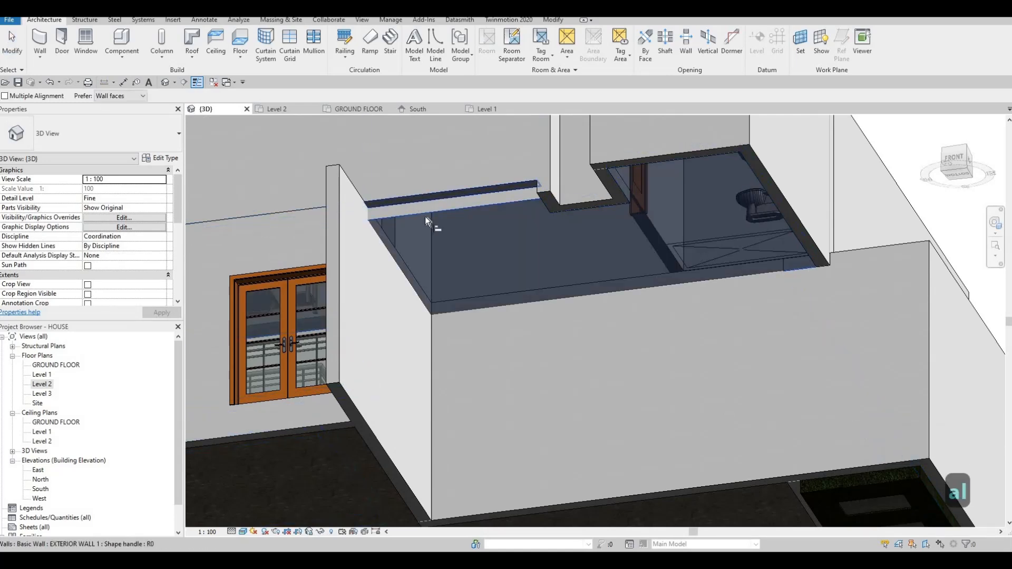
{"action": "left_click", "coordinate": [424, 216]}
{"action": "key", "text": "Escape"}
Examine the front facade in the 3D view and Level 2 plan, including the upper walls over the lower rear roofs
{"action": "scroll", "coordinate": [382, 248], "scroll_direction": "down", "scroll_amount": 2}
{"action": "middle_click_drag", "start_coordinate": [387, 216], "coordinate": [387, 311], "text": "shift"}
{"action": "middle_click_drag", "start_coordinate": [558, 375], "coordinate": [273, 110], "text": "shift"}
{"action": "left_click", "coordinate": [273, 110]}
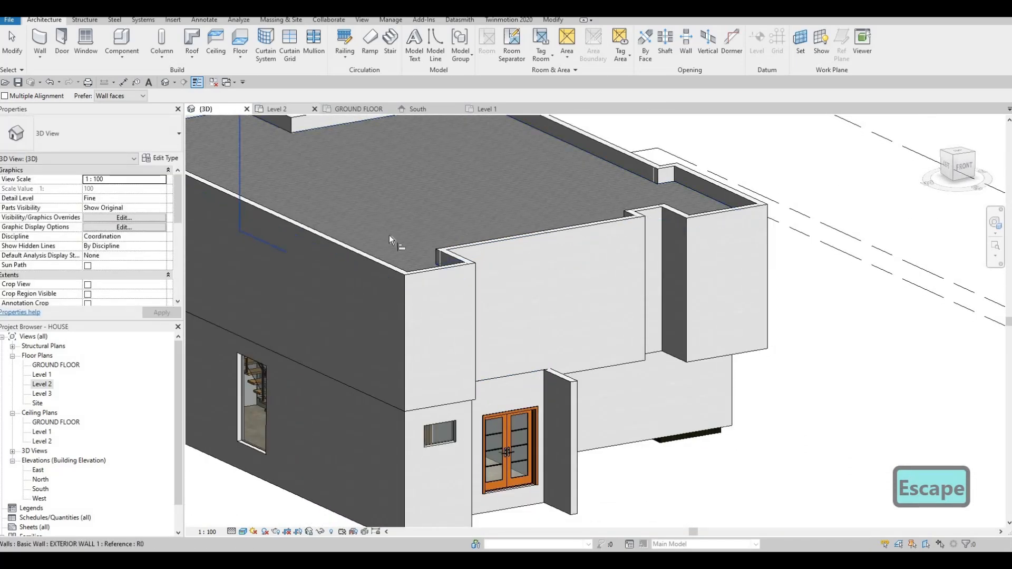
{"action": "scroll", "coordinate": [413, 244], "scroll_direction": "down", "scroll_amount": 3}
{"action": "key", "text": "Escape"}
{"action": "scroll", "coordinate": [432, 248], "scroll_direction": "up", "scroll_amount": 5}
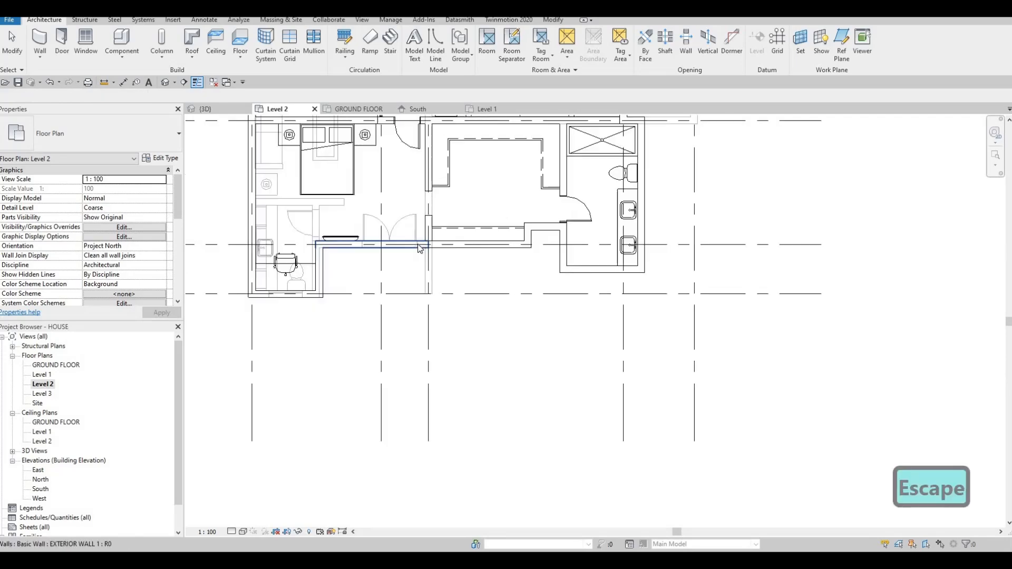
{"action": "scroll", "coordinate": [449, 248], "scroll_direction": "up", "scroll_amount": 2}
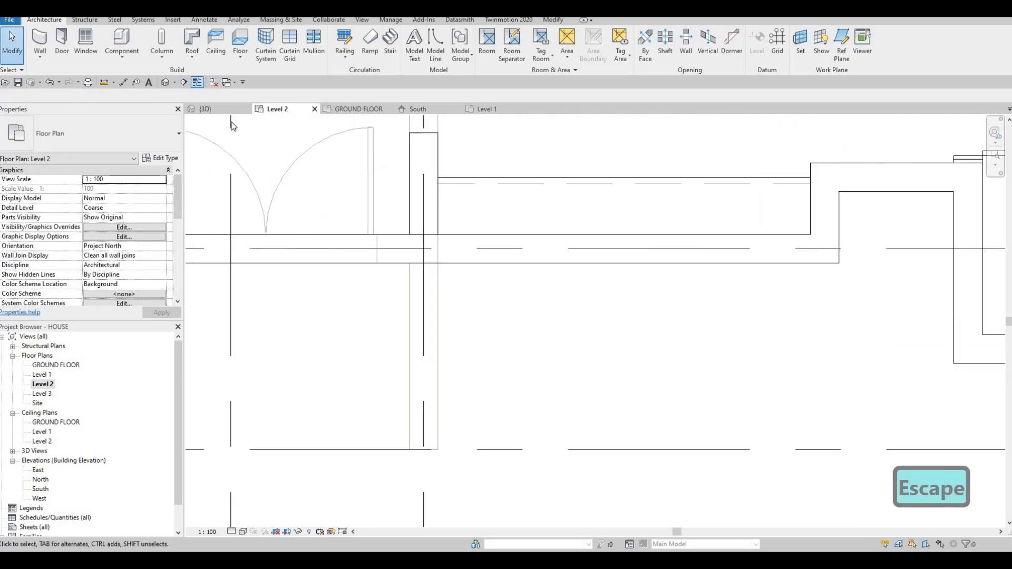
{"action": "left_click", "coordinate": [213, 109]}
{"action": "key", "text": "Escape"}
{"action": "middle_click_drag", "start_coordinate": [411, 248], "coordinate": [242, 206], "text": "shift"}
{"action": "middle_click_drag", "start_coordinate": [365, 282], "coordinate": [595, 282], "text": "shift"}
{"action": "scroll", "coordinate": [491, 390], "scroll_direction": "down", "scroll_amount": 1}
{"action": "scroll", "coordinate": [595, 282], "scroll_direction": "up", "scroll_amount": 4}
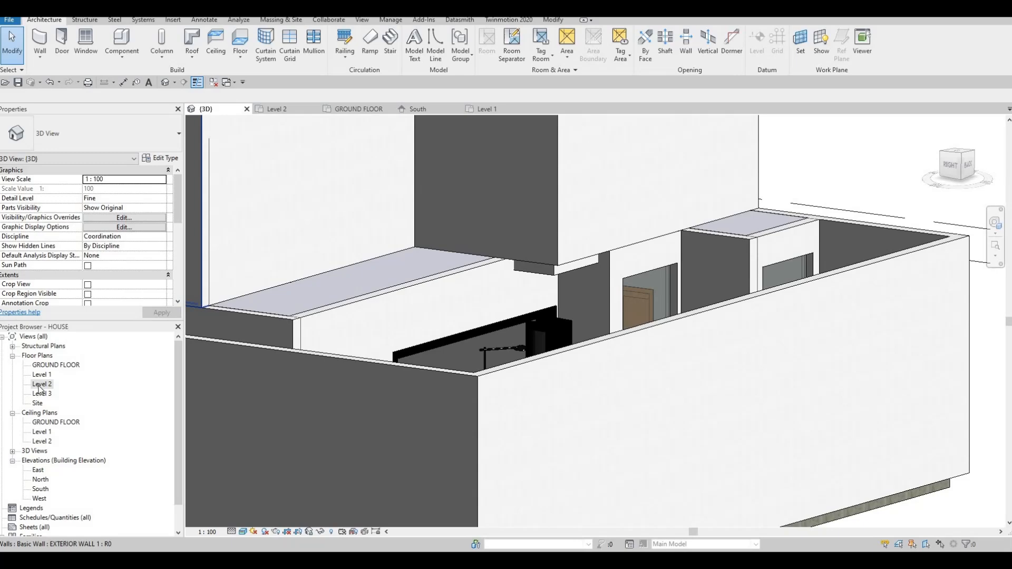
Select the rear bedroom's side wall in the 3D view and locate it in the Level 2 plan above the Level 1 folding door
{"action": "left_click", "coordinate": [277, 109]}
{"action": "scroll", "coordinate": [417, 298], "scroll_direction": "down", "scroll_amount": 6}
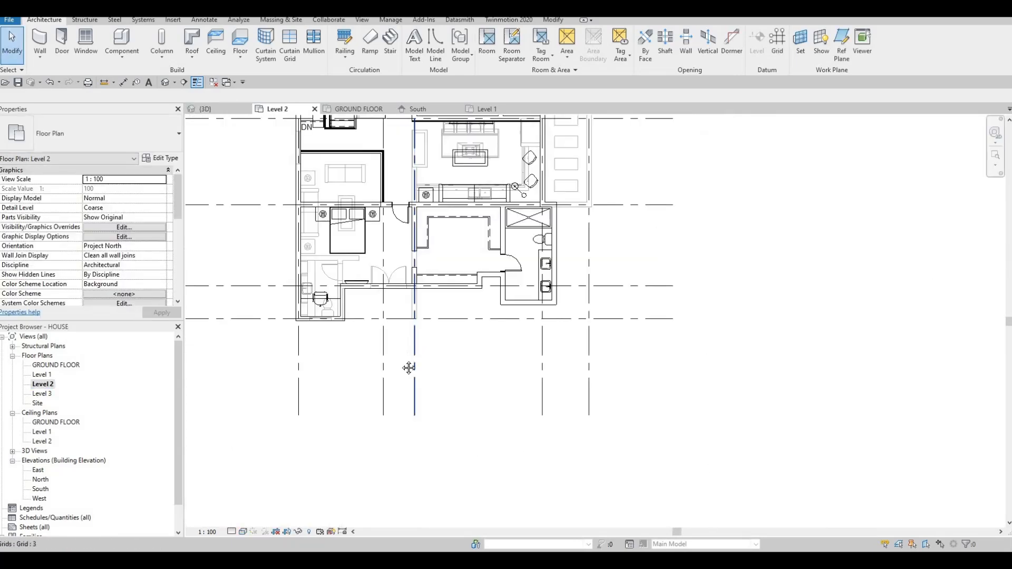
{"action": "scroll", "coordinate": [419, 240], "scroll_direction": "up", "scroll_amount": 2}
{"action": "scroll", "coordinate": [420, 240], "scroll_direction": "up", "scroll_amount": 4}
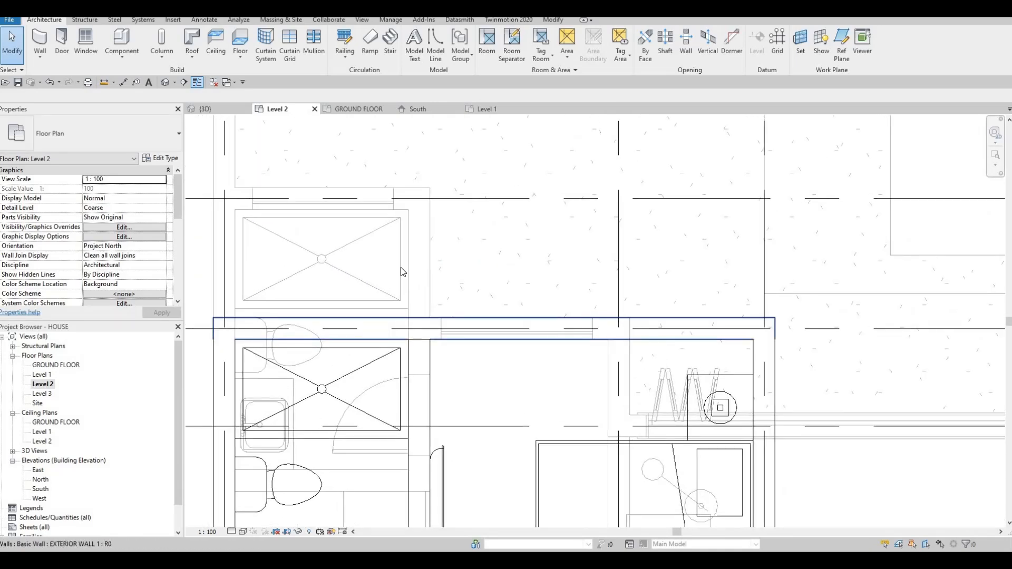
{"action": "middle_click_drag", "start_coordinate": [434, 310], "coordinate": [434, 301]}
{"action": "key", "text": "Escape"}
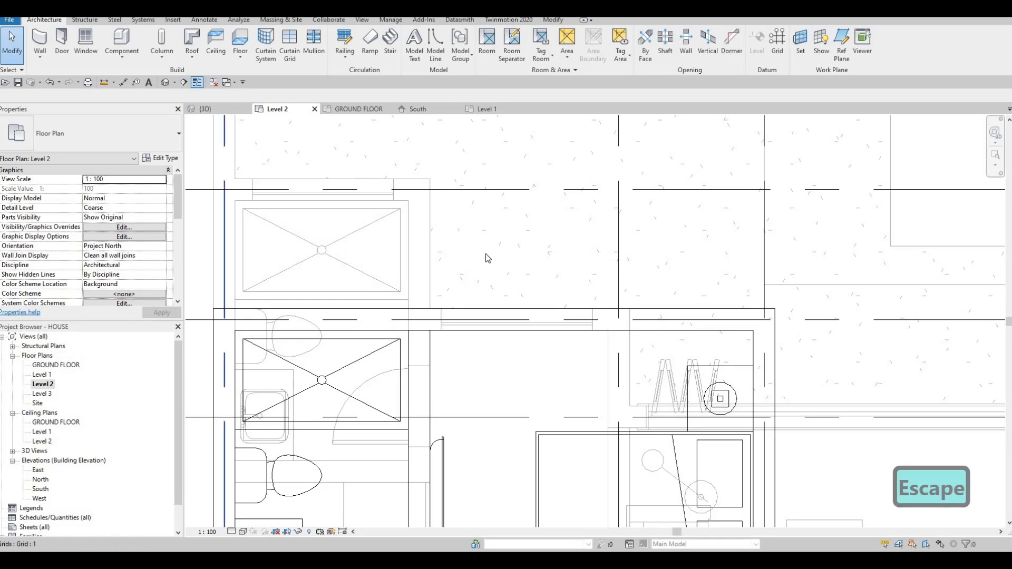
{"action": "left_click", "coordinate": [218, 109]}
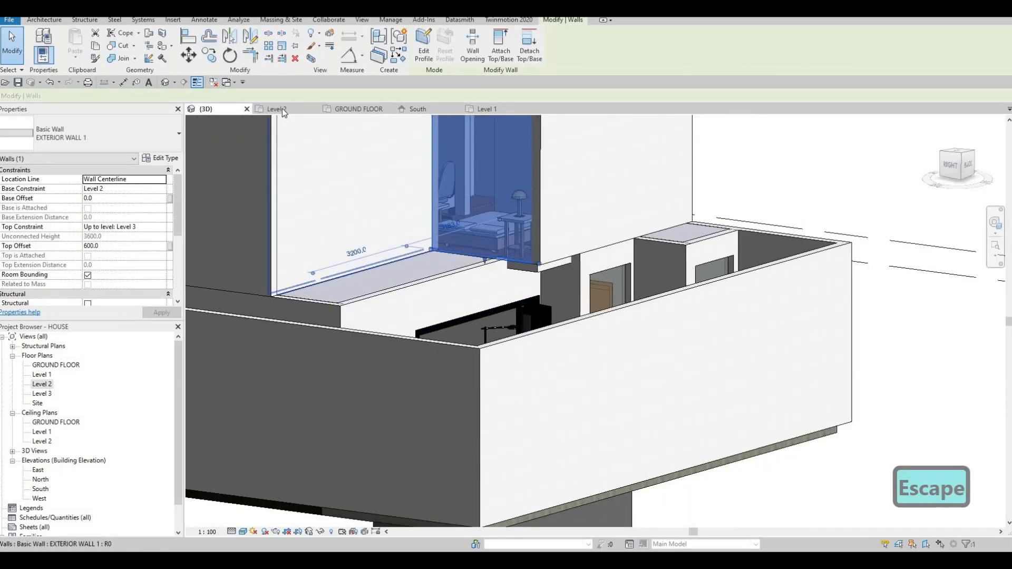
{"action": "left_click", "coordinate": [276, 108]}
{"action": "scroll", "coordinate": [508, 253], "scroll_direction": "down", "scroll_amount": 3}
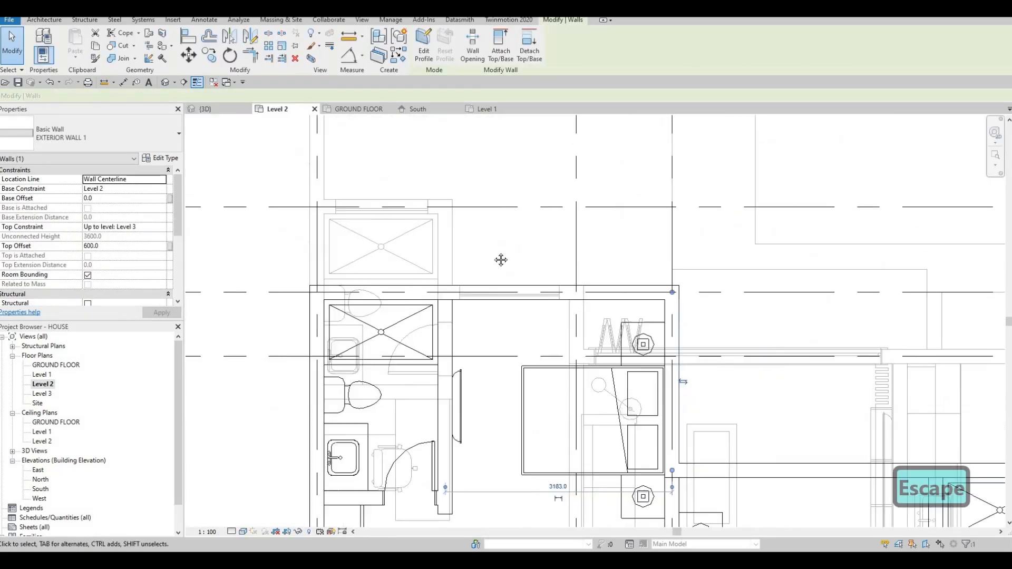
{"action": "scroll", "coordinate": [573, 235], "scroll_direction": "up", "scroll_amount": 4}
{"action": "scroll", "coordinate": [527, 295], "scroll_direction": "down", "scroll_amount": 1}
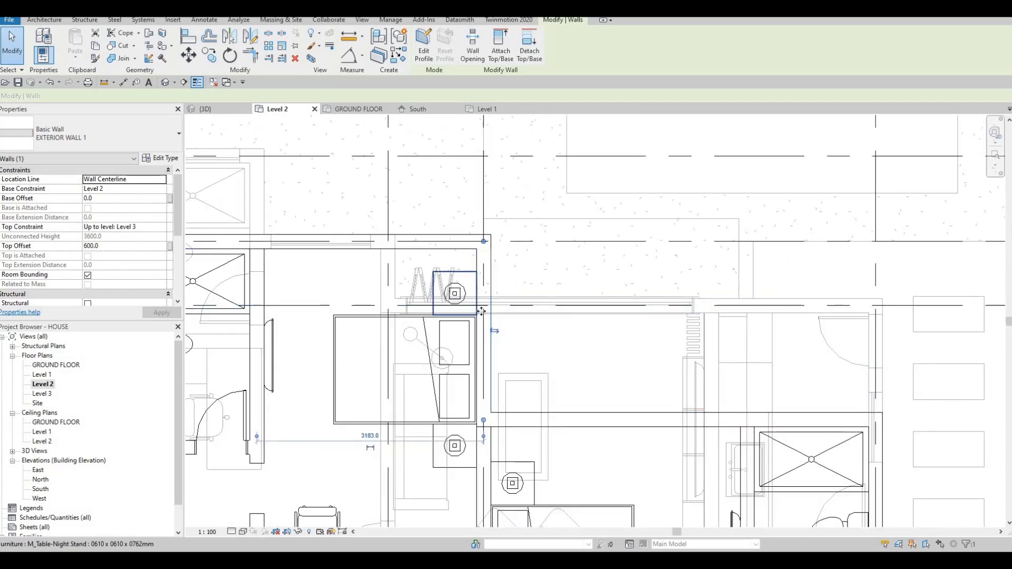
{"action": "scroll", "coordinate": [489, 307], "scroll_direction": "up", "scroll_amount": 2}
{"action": "scroll", "coordinate": [504, 313], "scroll_direction": "up", "scroll_amount": 2}
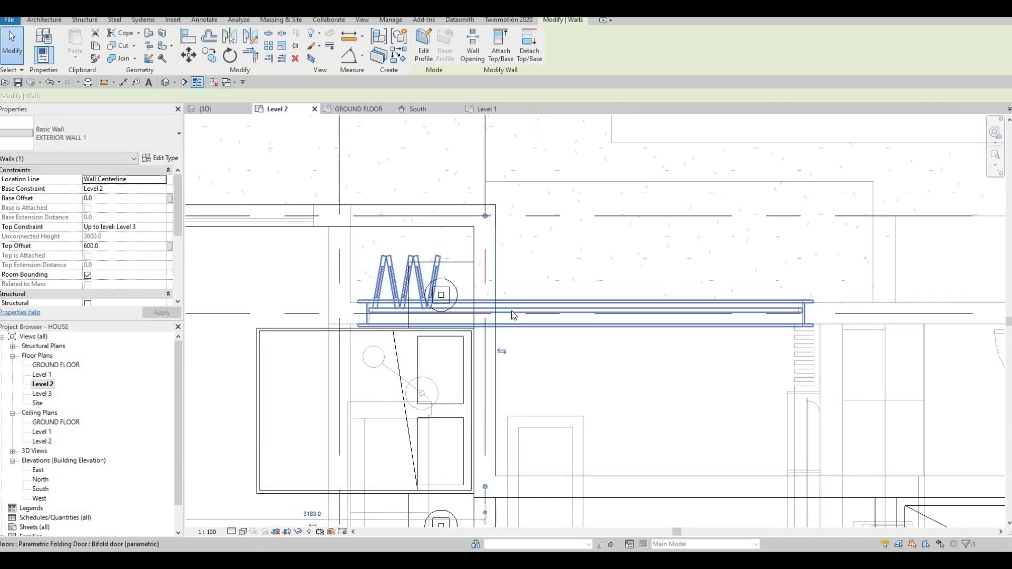
{"action": "key", "text": "Escape"}
{"action": "key", "text": "a"}
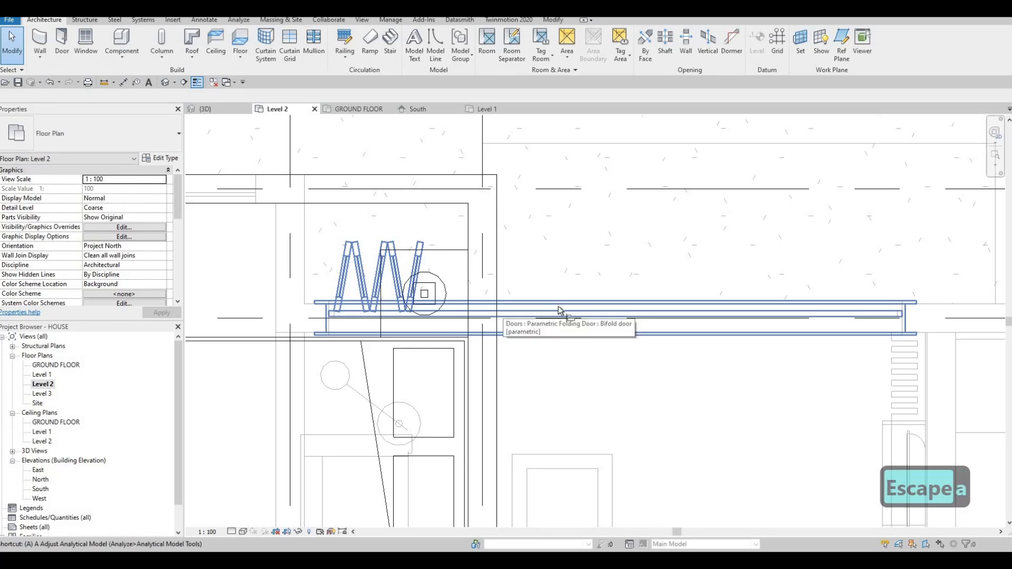
{"action": "key", "text": "l"}
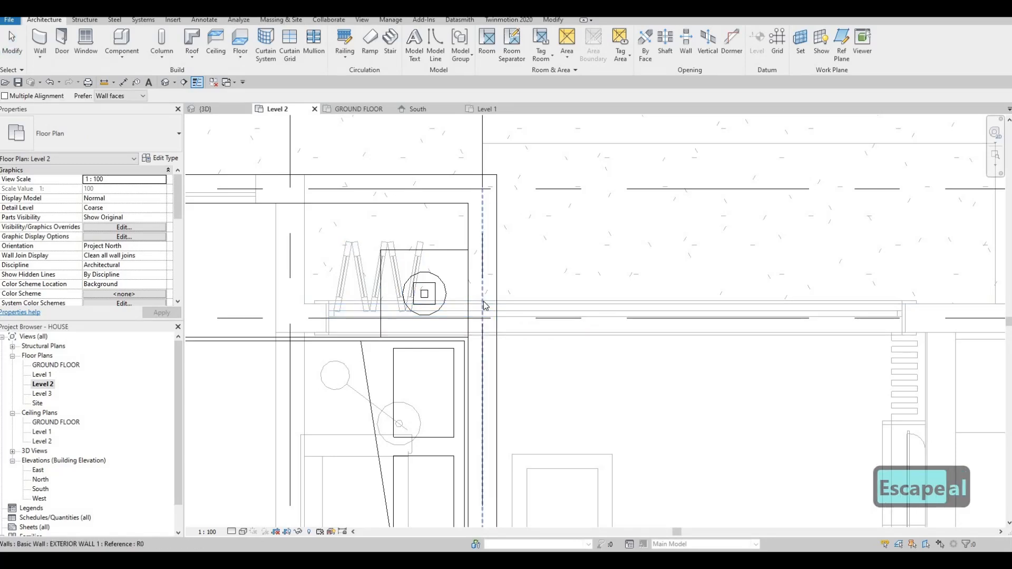
{"action": "key", "text": "Escape"}
{"action": "key", "text": "Escape"}
Split the rear bedroom's side wall on Level 2 where it crosses the outer face of the Level 1 folding-door wall
{"action": "key", "text": "l"}
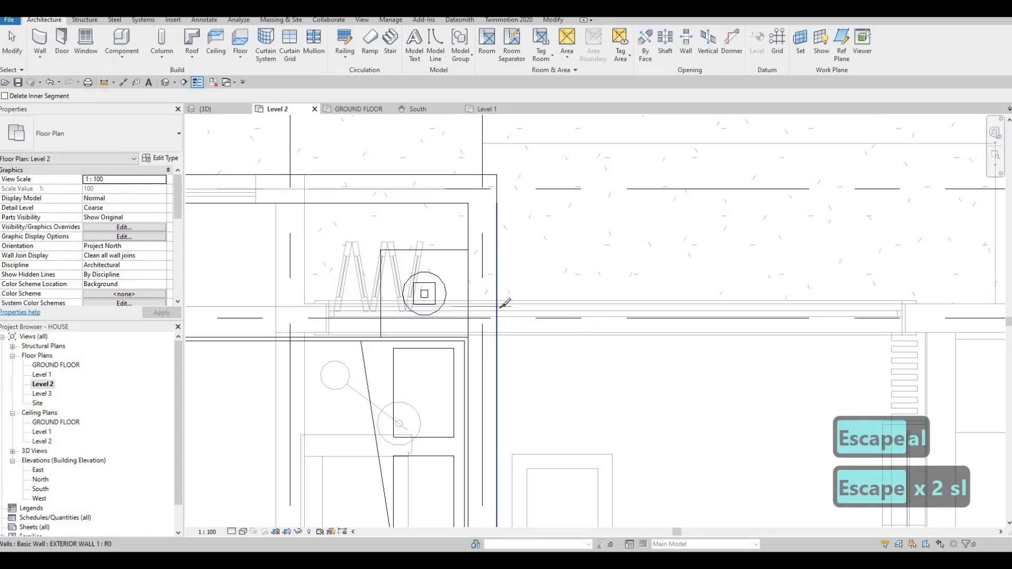
{"action": "scroll", "coordinate": [505, 304], "scroll_direction": "up", "scroll_amount": 1}
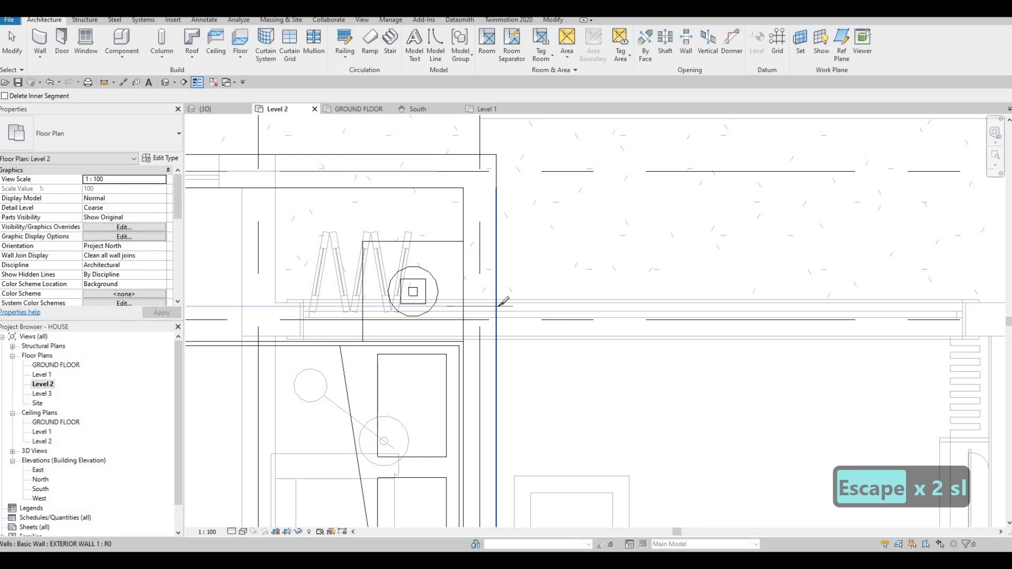
{"action": "scroll", "coordinate": [503, 302], "scroll_direction": "up", "scroll_amount": 1}
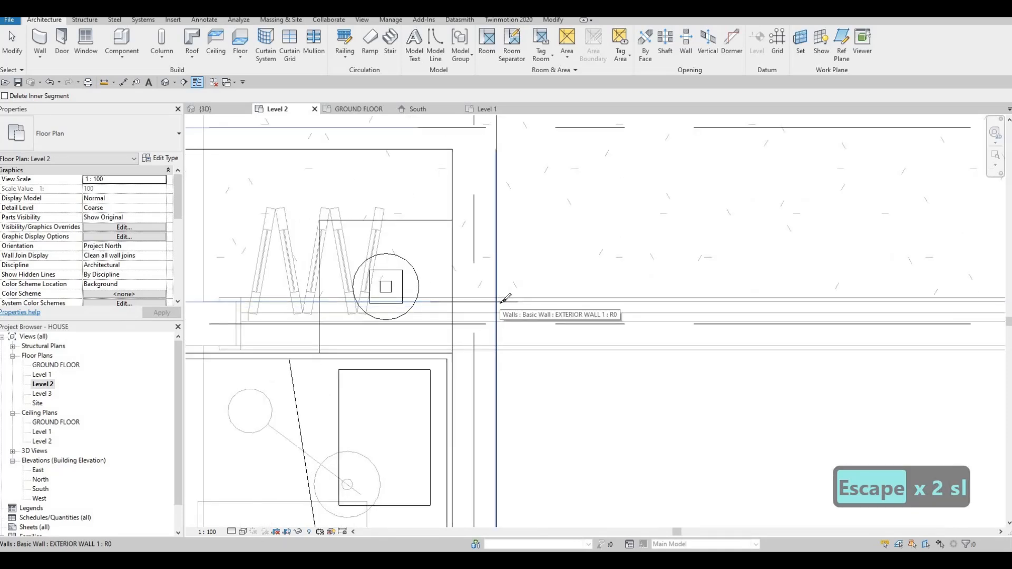
{"action": "left_click", "coordinate": [497, 303]}
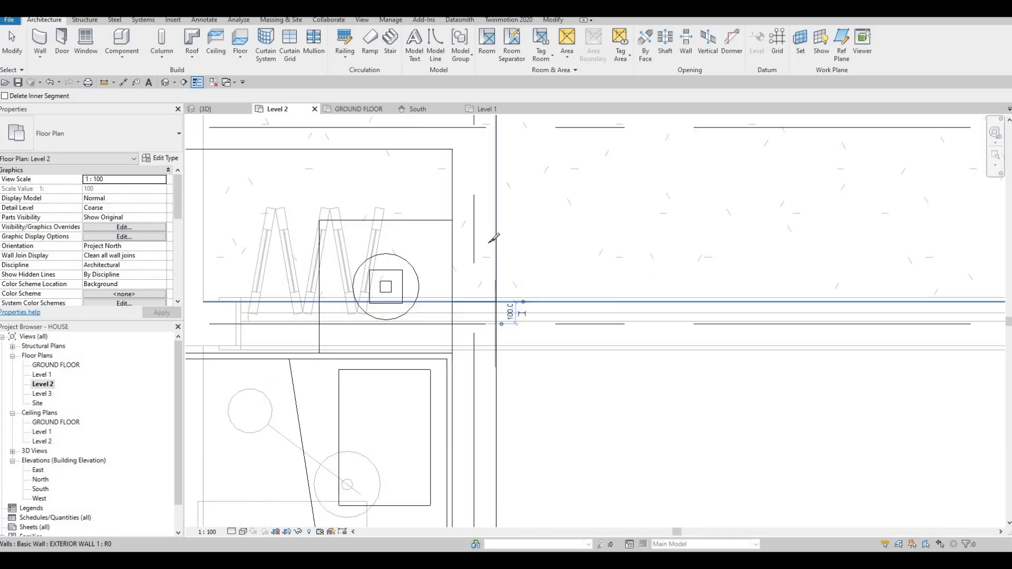
{"action": "scroll", "coordinate": [485, 242], "scroll_direction": "down", "scroll_amount": 2}
{"action": "middle_click_drag", "start_coordinate": [349, 194], "coordinate": [448, 247]}
{"action": "scroll", "coordinate": [448, 247], "scroll_direction": "down", "scroll_amount": 1}
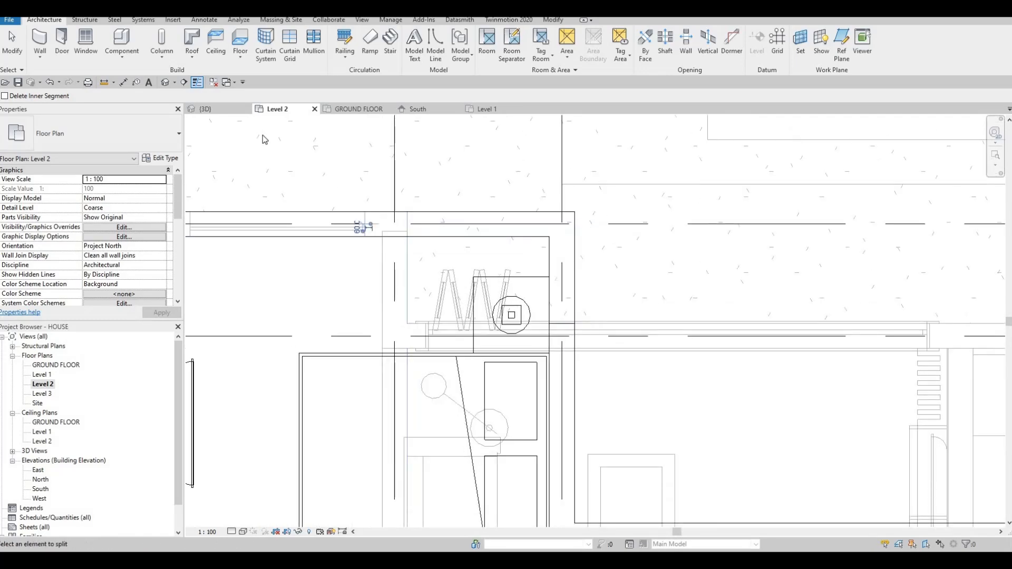
In the 3D view, align the Level 2 floor edge beneath the rear bedroom's side wall with that wall's outer face
{"action": "key", "text": "Escape"}
{"action": "key", "text": "Escape"}
{"action": "key", "text": "Escape"}
{"action": "key", "text": "ctrl+Tab"}
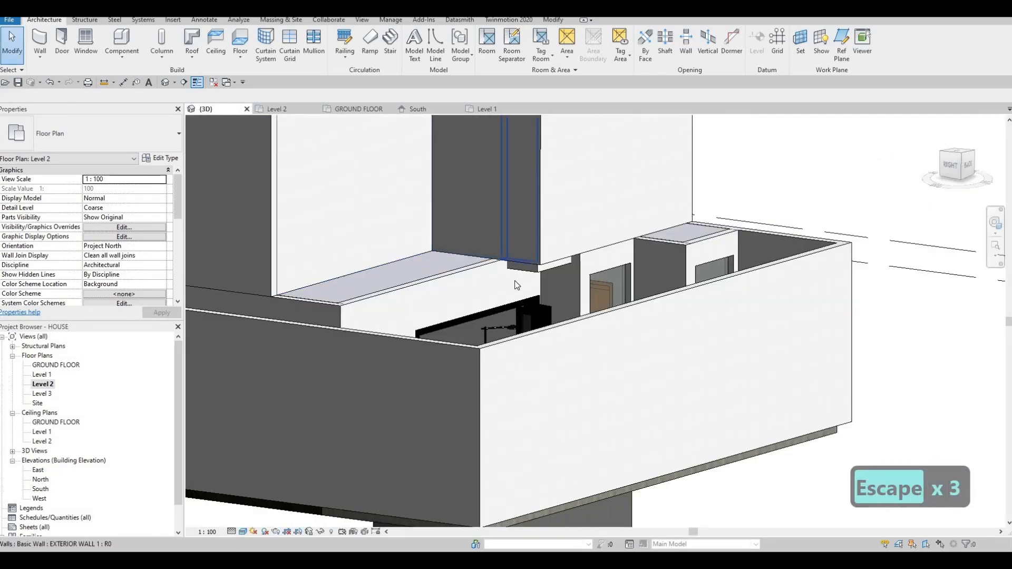
{"action": "key", "text": "a"}
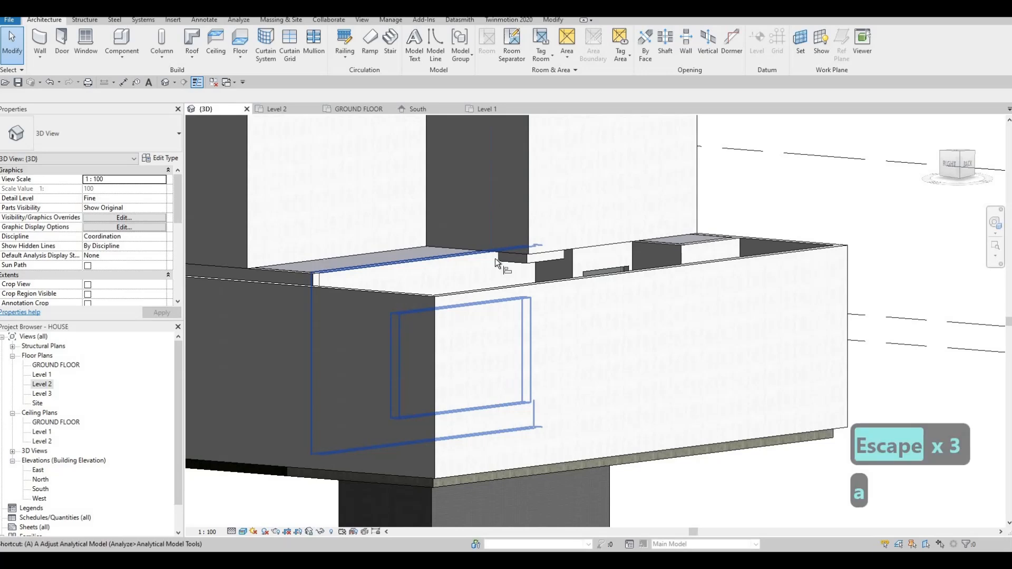
{"action": "key", "text": "l"}
{"action": "scroll", "coordinate": [533, 270], "scroll_direction": "up", "scroll_amount": 4}
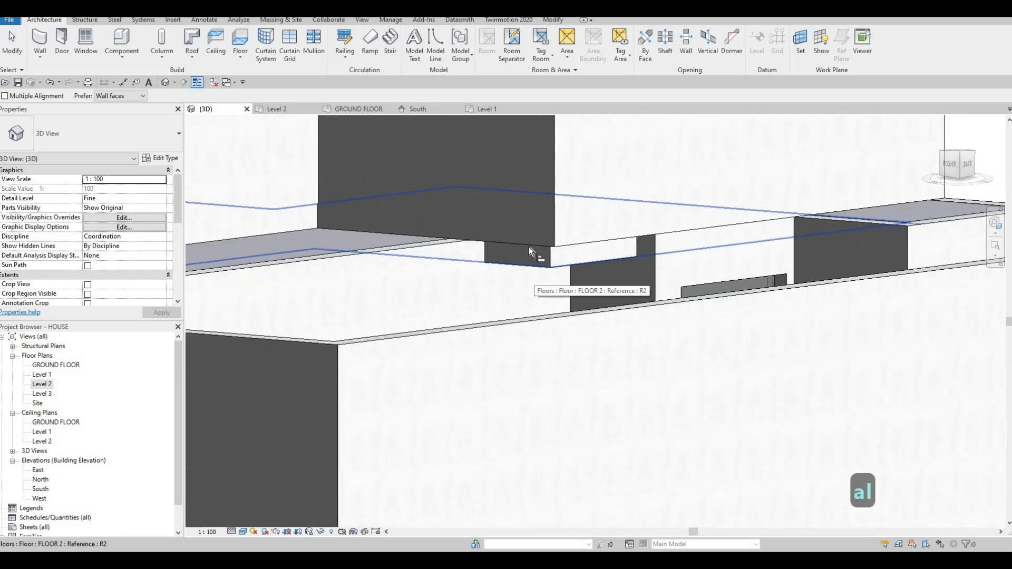
{"action": "left_click", "coordinate": [528, 247]}
{"action": "left_click", "coordinate": [528, 246]}
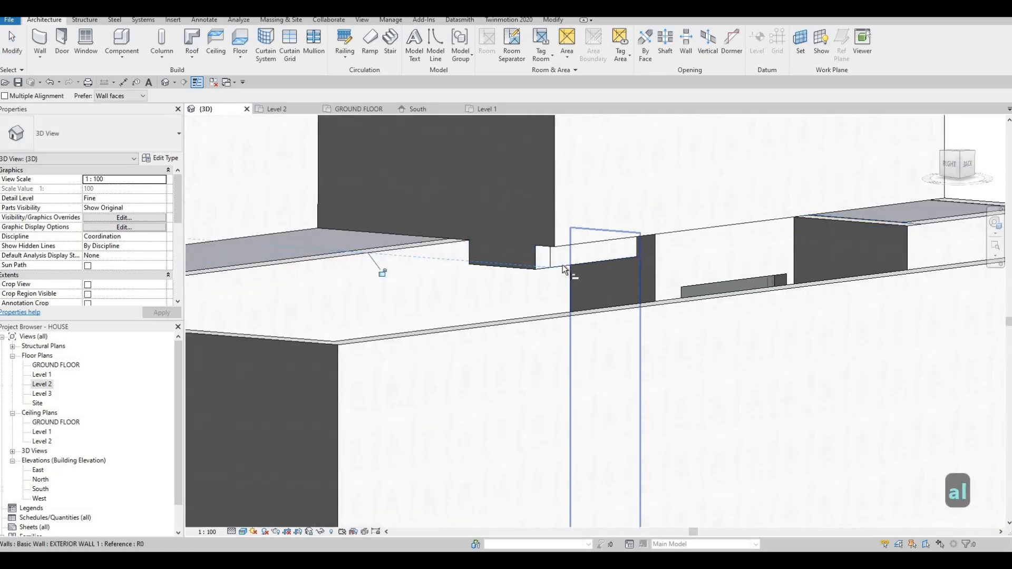
{"action": "left_click", "coordinate": [563, 265]}
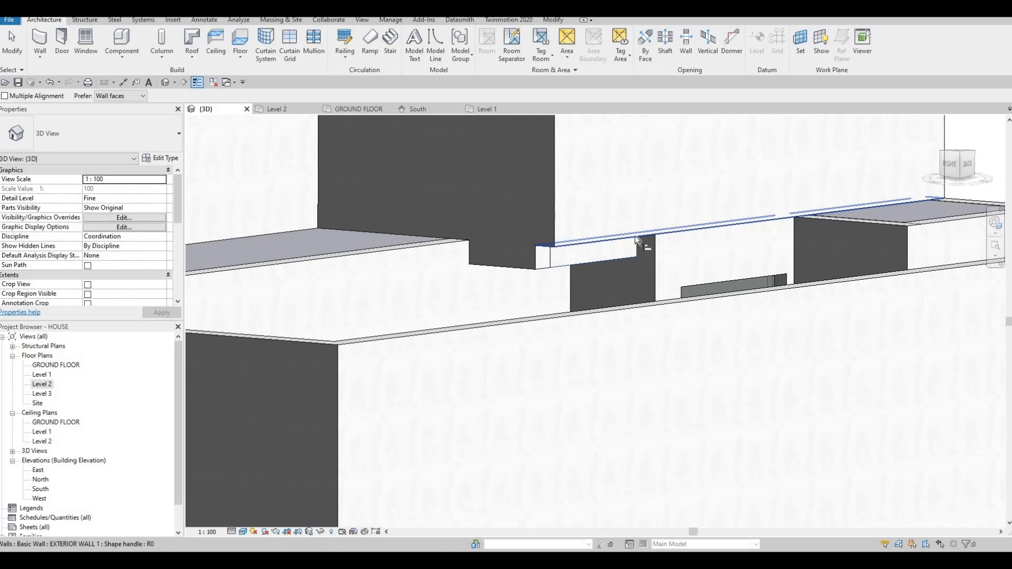
{"action": "key", "text": "Escape"}
Select the rear bedroom's rear exterior wall in the 3D view and locate it in the Level 2 plan
{"action": "left_click", "coordinate": [605, 232]}
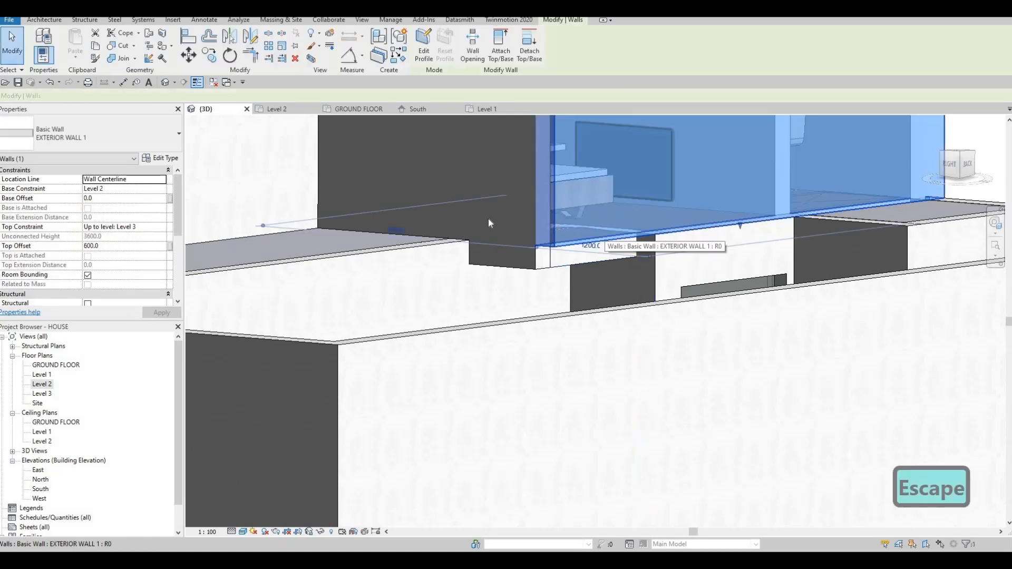
{"action": "left_click", "coordinate": [280, 109]}
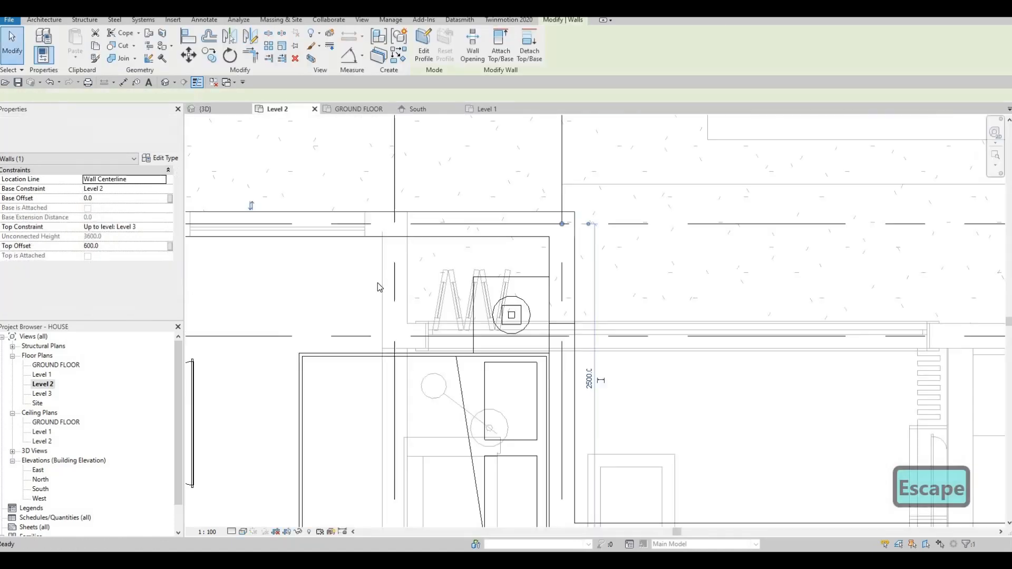
{"action": "middle_click_drag", "start_coordinate": [452, 247], "coordinate": [499, 279]}
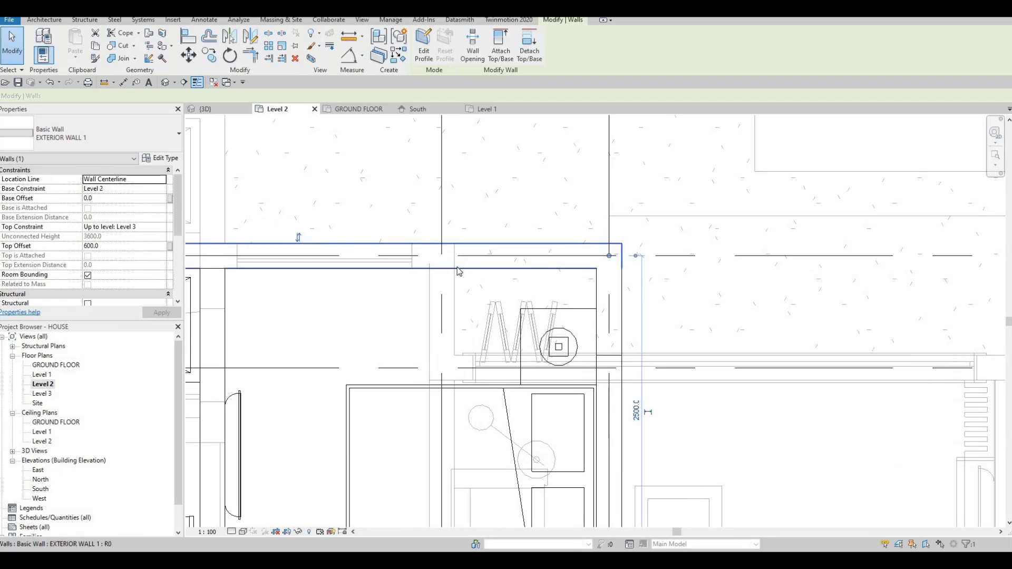
{"action": "key", "text": "Escape"}
{"action": "key", "text": "a"}
{"action": "key", "text": "l"}
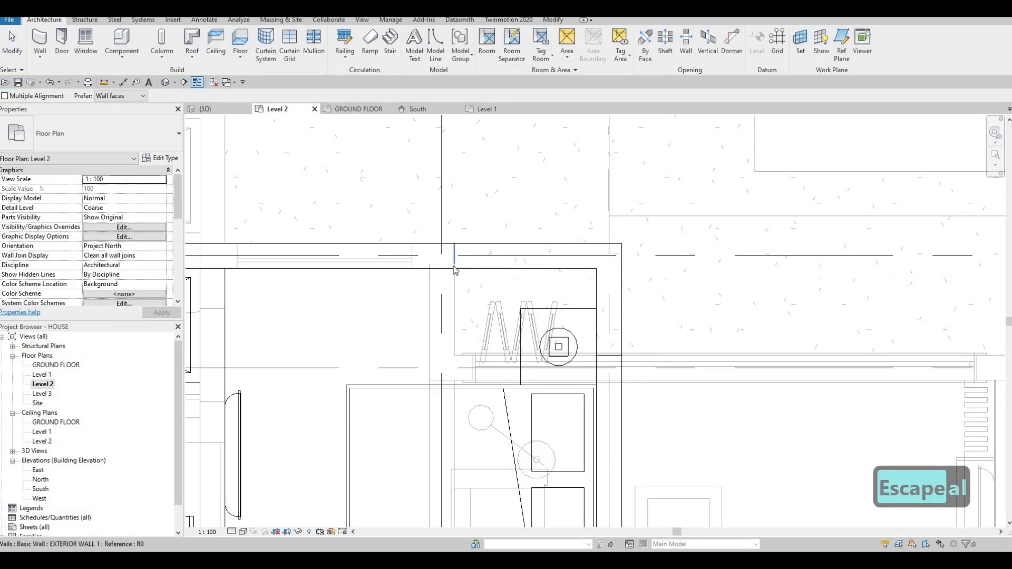
{"action": "key", "text": "Escape"}
{"action": "key", "text": "Escape"}
Split the rear exterior wall on Level 2 where it crosses the face of the Level 1 wall beside the folding door
{"action": "key", "text": "s"}
{"action": "key", "text": "l"}
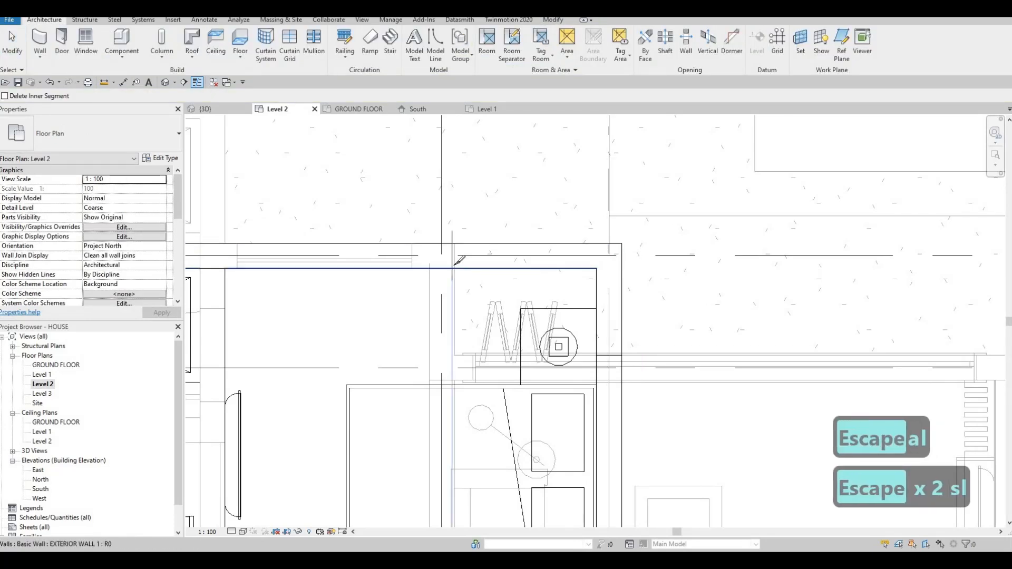
{"action": "scroll", "coordinate": [457, 267], "scroll_direction": "up", "scroll_amount": 4}
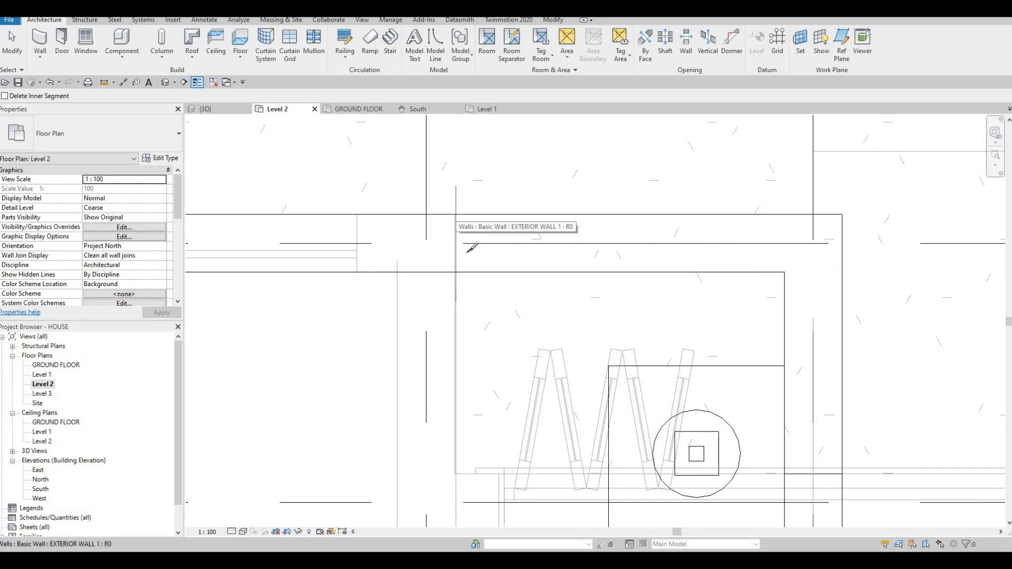
{"action": "key", "text": "Escape"}
{"action": "key", "text": "Escape"}
{"action": "key", "text": "Escape"}
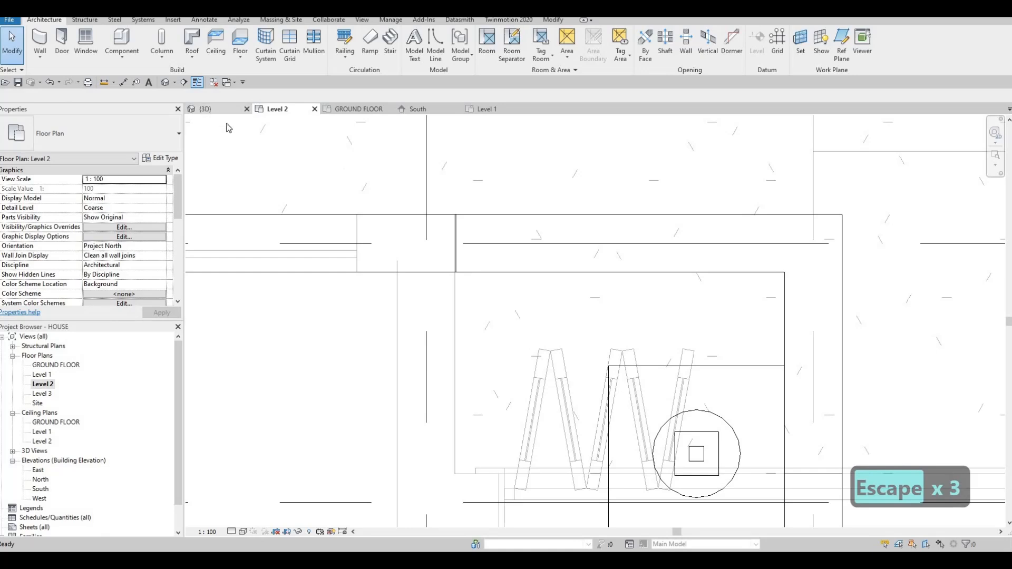
In the 3D view, align the floor edge at the split rear wall with that wall's outer face
{"action": "key", "text": "Escape"}
{"action": "key", "text": "a"}
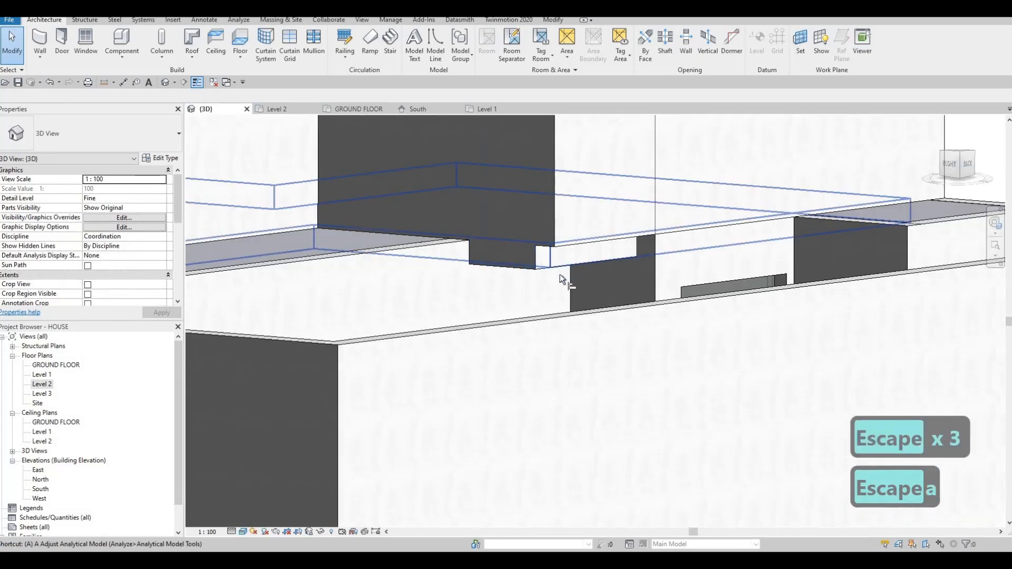
{"action": "key", "text": "l"}
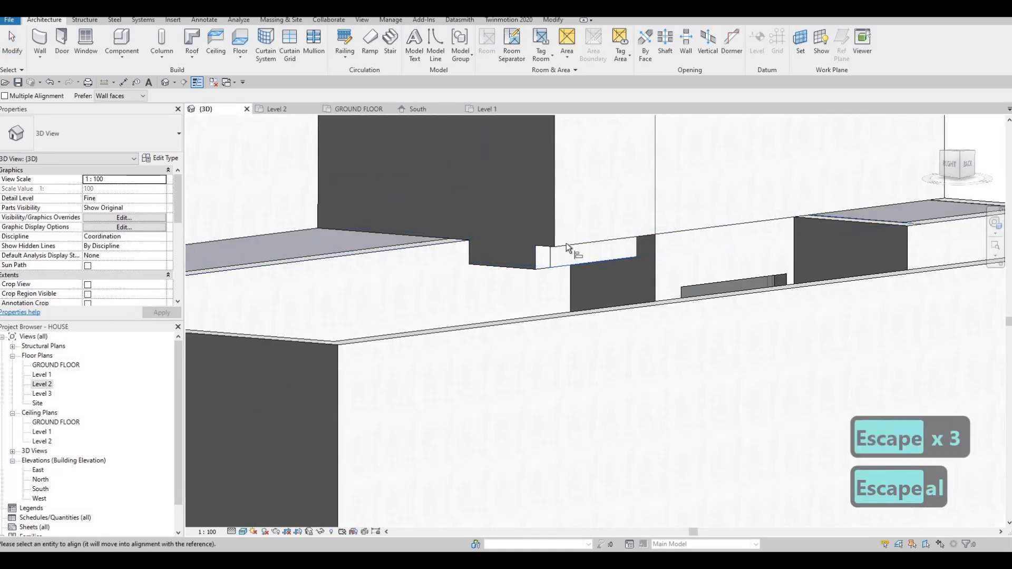
{"action": "left_click", "coordinate": [566, 246]}
{"action": "key", "text": "Escape"}
{"action": "key", "text": "Escape"}
Examine the front facade in the 3D view and locate the projecting front corner room in the Level 2 plan
{"action": "middle_click_drag", "start_coordinate": [544, 332], "coordinate": [343, 320], "text": "shift"}
{"action": "scroll", "coordinate": [411, 356], "scroll_direction": "down", "scroll_amount": 5}
{"action": "middle_click_drag", "start_coordinate": [384, 363], "coordinate": [489, 258], "text": "shift"}
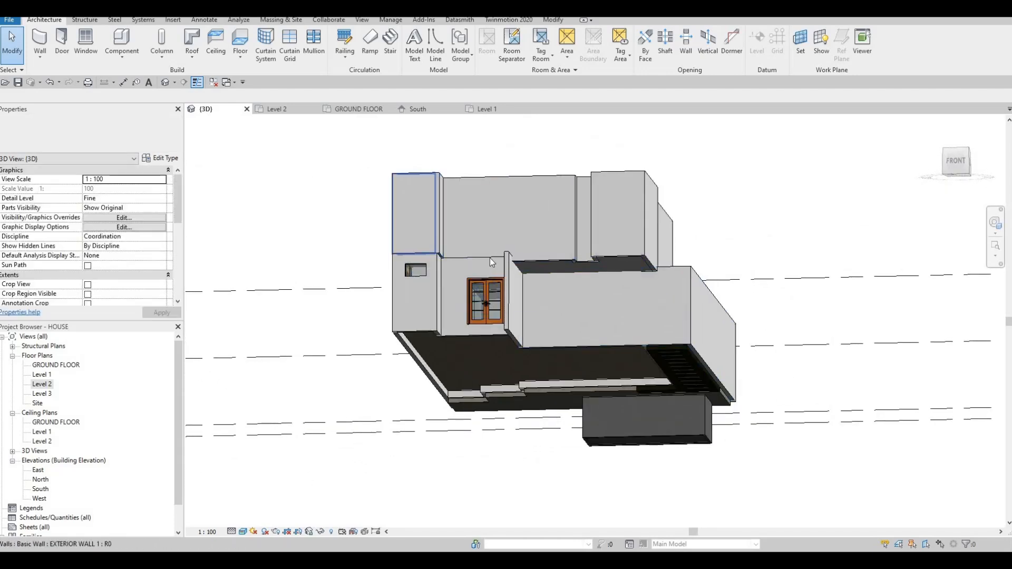
{"action": "scroll", "coordinate": [487, 253], "scroll_direction": "up", "scroll_amount": 6}
{"action": "scroll", "coordinate": [467, 257], "scroll_direction": "up", "scroll_amount": 2}
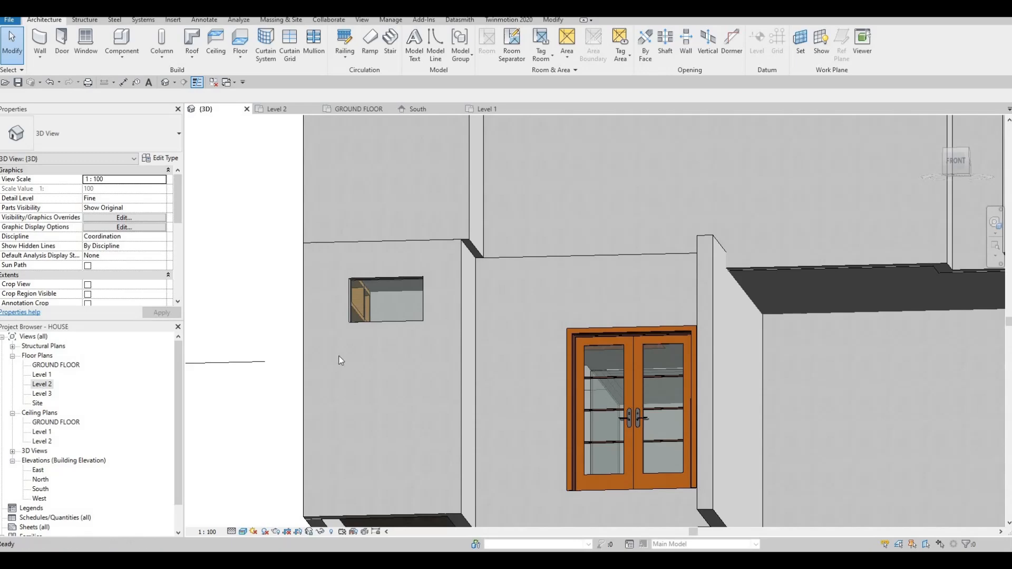
{"action": "scroll", "coordinate": [409, 318], "scroll_direction": "down", "scroll_amount": 5}
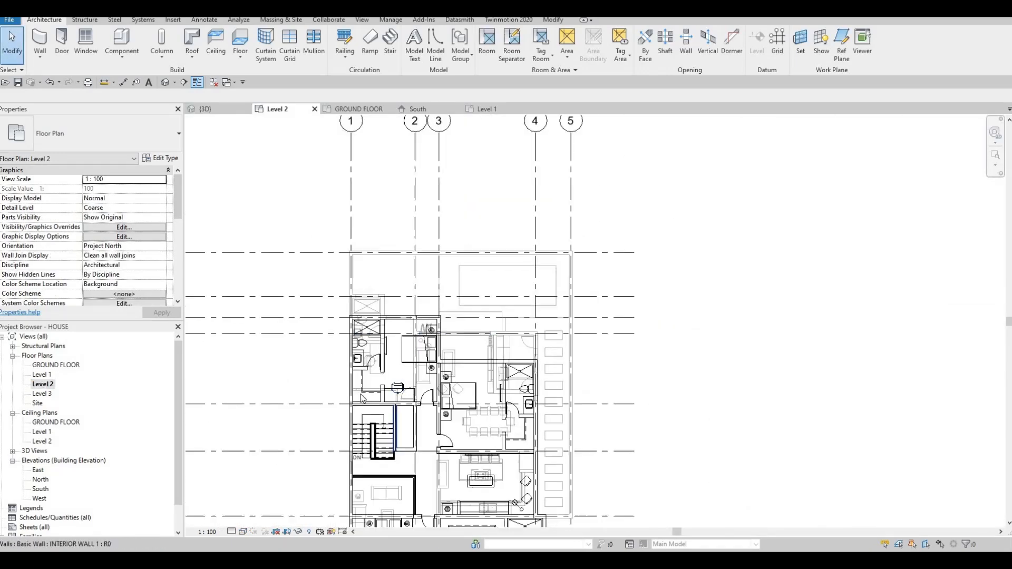
{"action": "scroll", "coordinate": [392, 359], "scroll_direction": "up", "scroll_amount": 8}
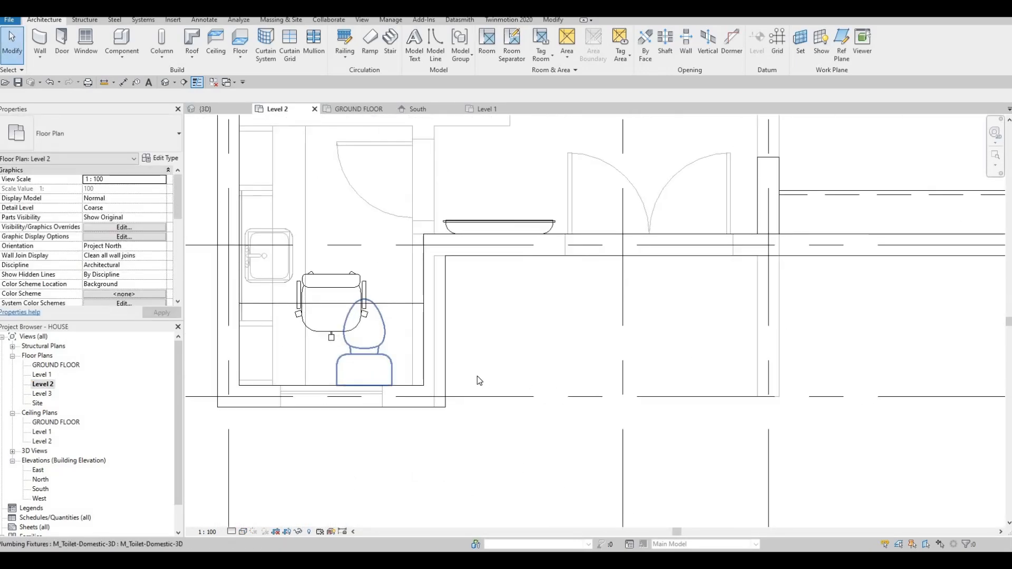
{"action": "scroll", "coordinate": [476, 375], "scroll_direction": "down", "scroll_amount": 3}
Align the inner face of the front corner room's side wall on Level 2 with the Level 1 bathroom wall below
{"action": "key", "text": "Escape"}
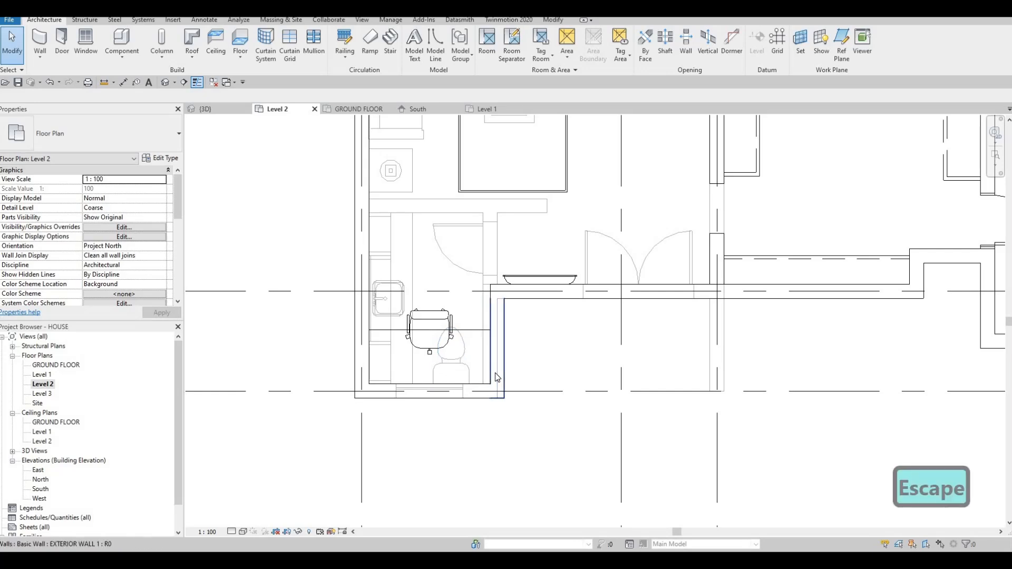
{"action": "key", "text": "Escape"}
{"action": "key", "text": "a"}
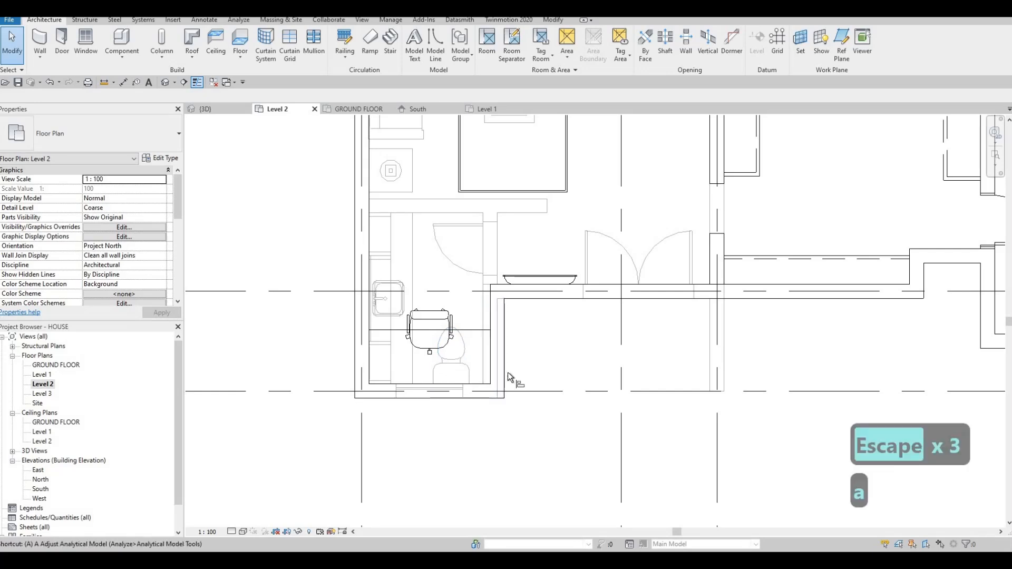
{"action": "key", "text": "l"}
{"action": "scroll", "coordinate": [488, 349], "scroll_direction": "up", "scroll_amount": 2}
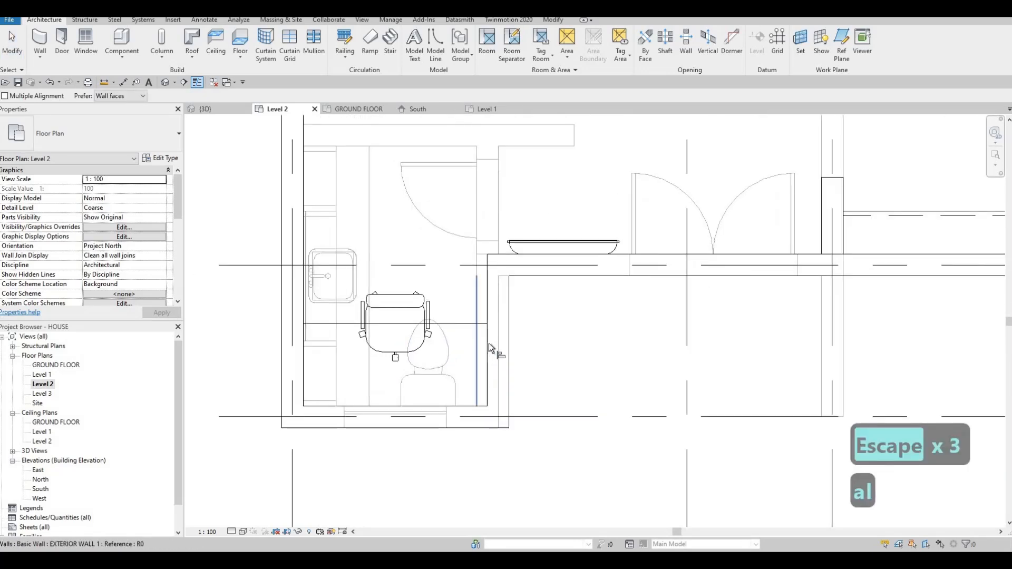
{"action": "left_click", "coordinate": [488, 295]}
{"action": "left_click", "coordinate": [485, 331]}
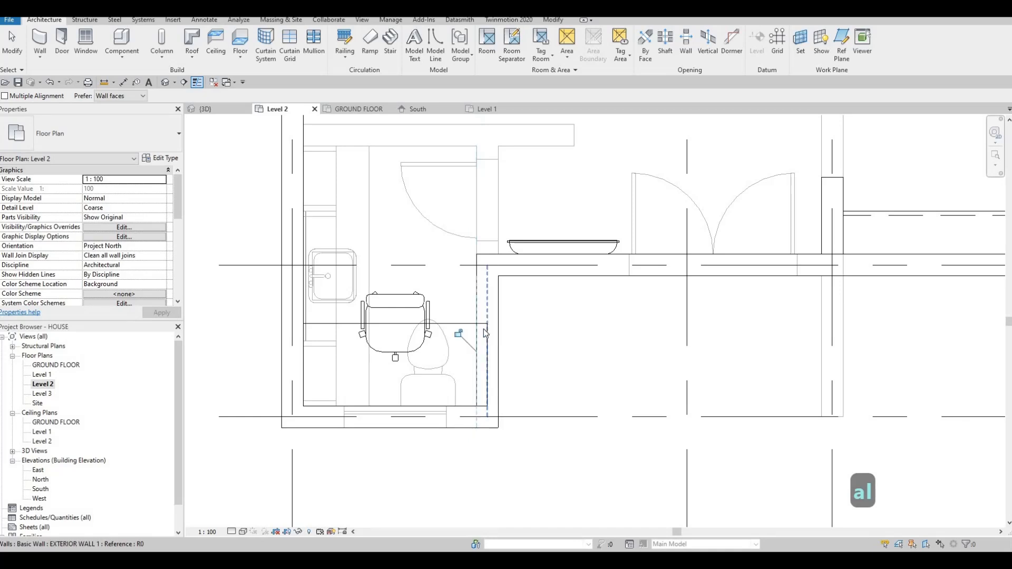
{"action": "key", "text": "Escape"}
{"action": "key", "text": "Escape"}
{"action": "key", "text": "Escape"}
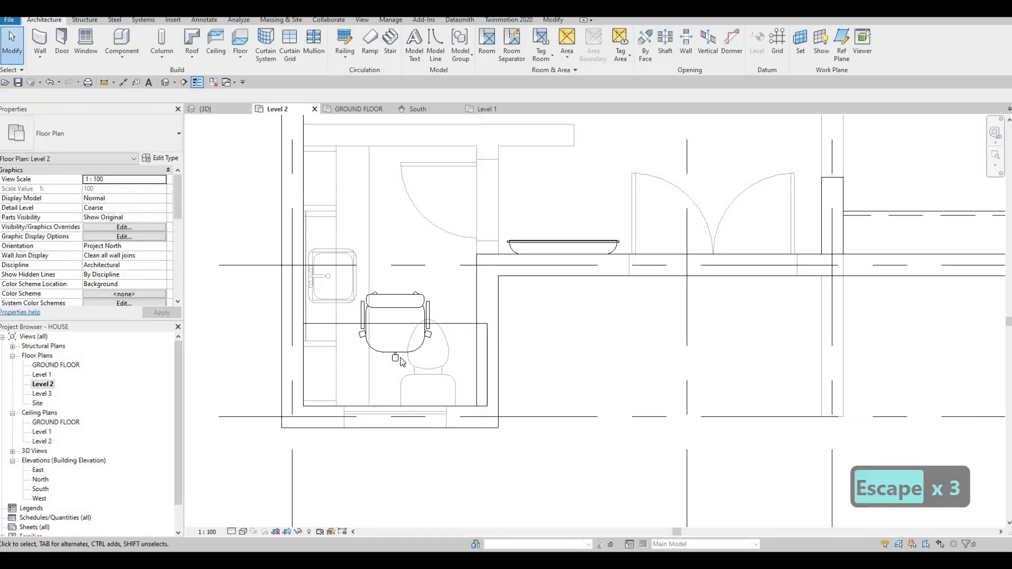
Set the type width of the M_Desk in the front corner room to 1650 mm
{"action": "middle_click_drag", "start_coordinate": [453, 327], "coordinate": [443, 342]}
{"action": "key", "text": "Escape"}
{"action": "key", "text": "Escape"}
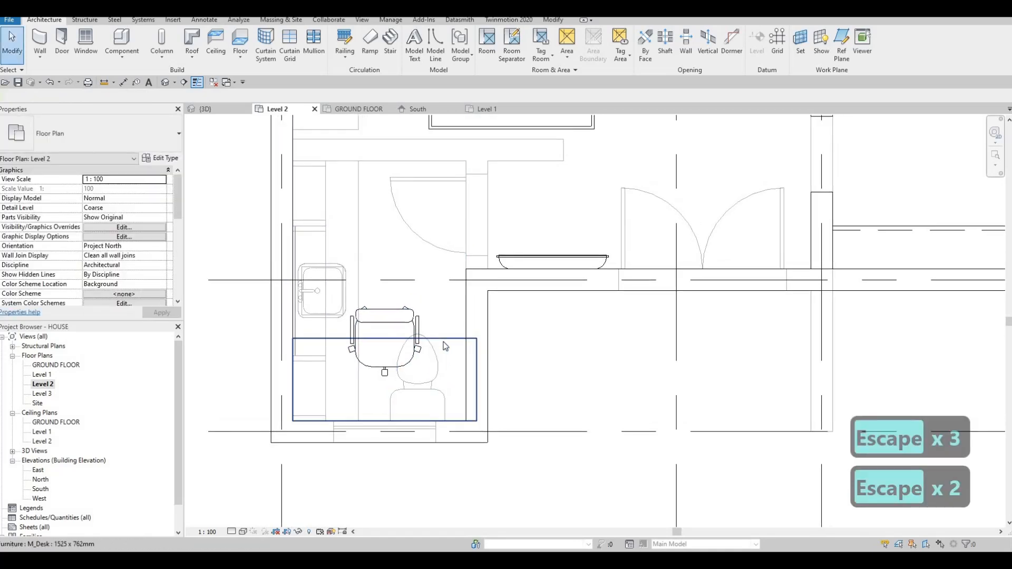
{"action": "left_click", "coordinate": [445, 346]}
{"action": "left_click", "coordinate": [160, 158]}
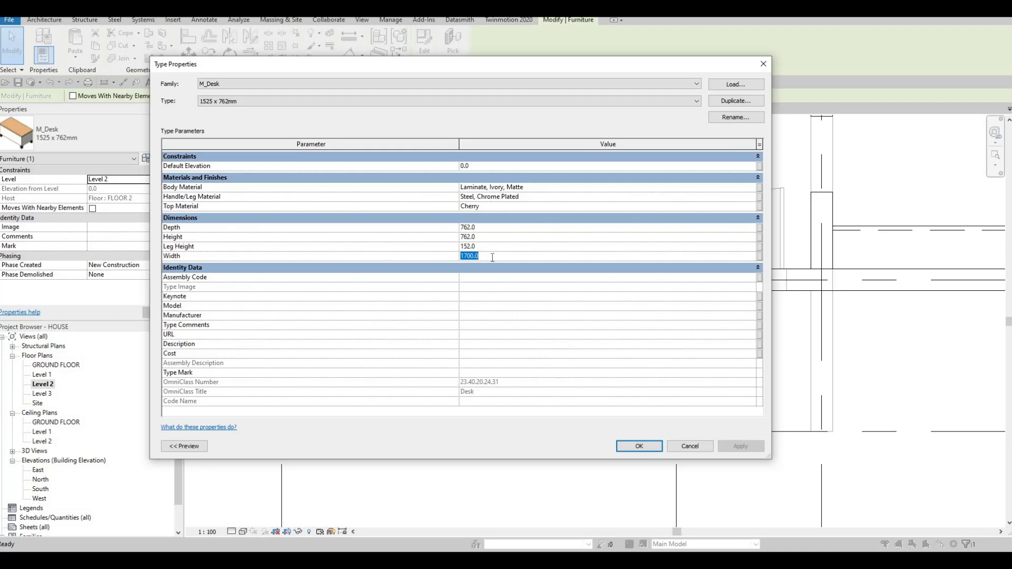
{"action": "type", "text": "165"}
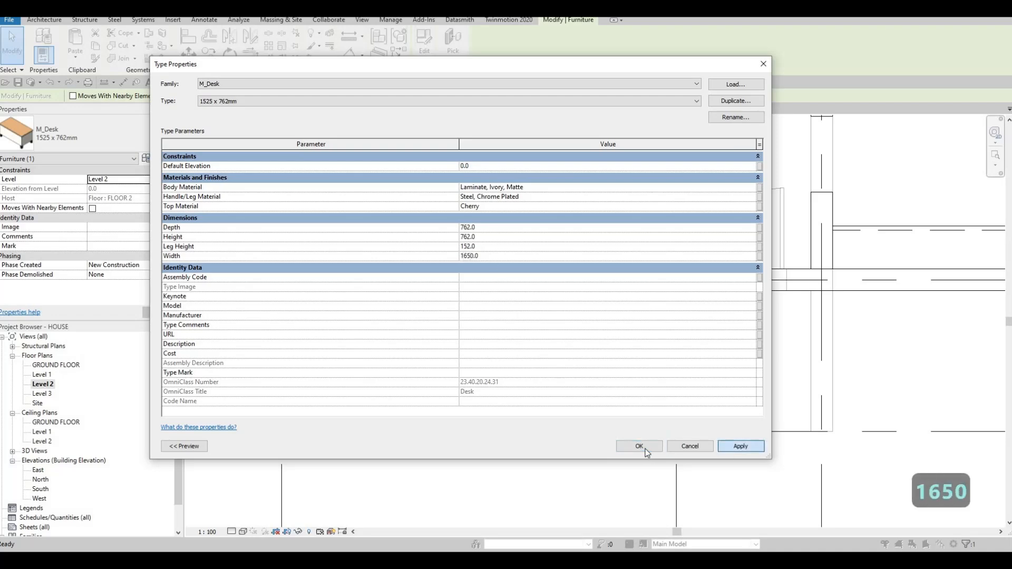
{"action": "left_click", "coordinate": [639, 447]}
{"action": "key", "text": "Escape"}
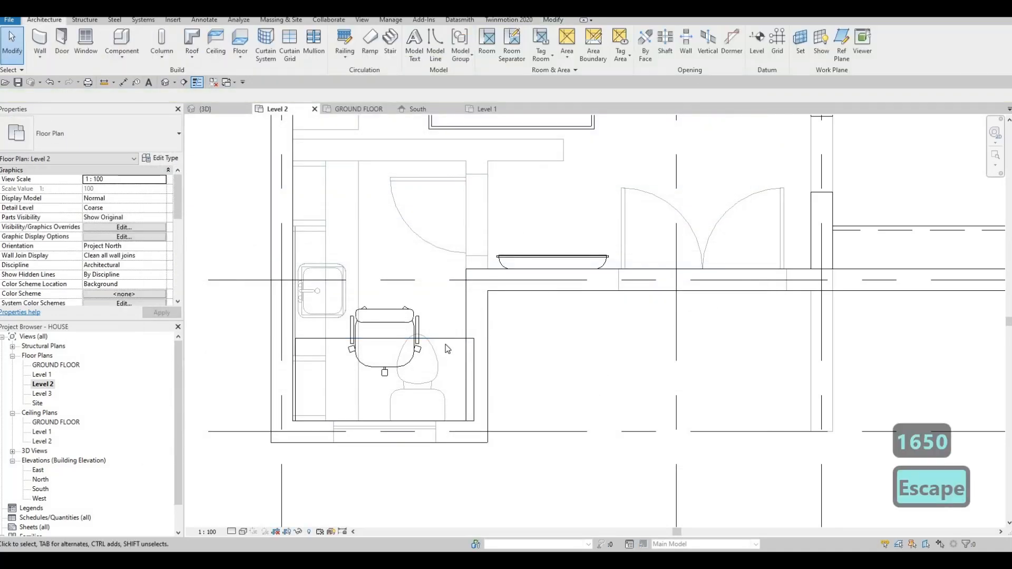
{"action": "left_click", "coordinate": [435, 354]}
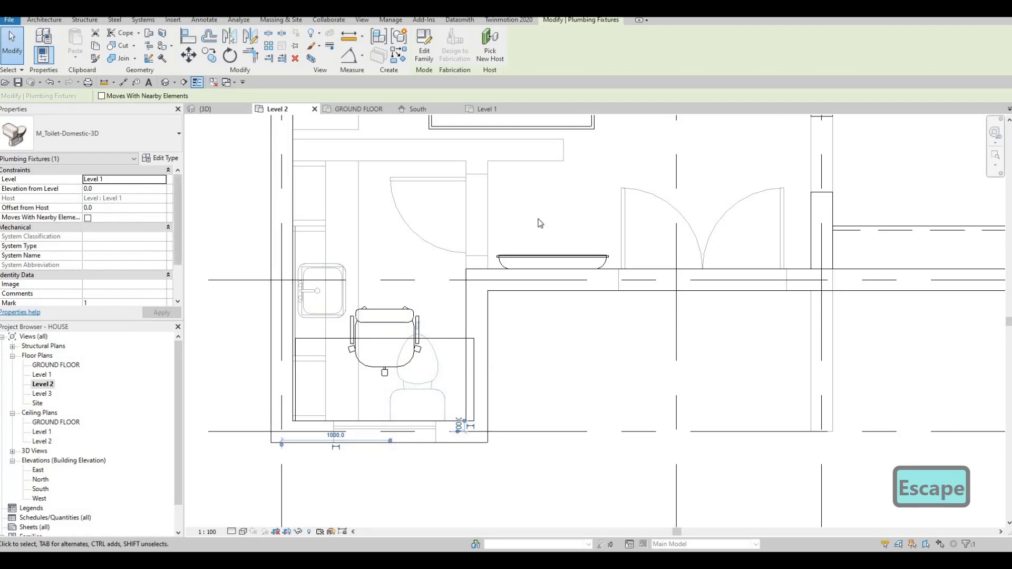
{"action": "left_click", "coordinate": [160, 158]}
{"action": "key", "text": "Escape"}
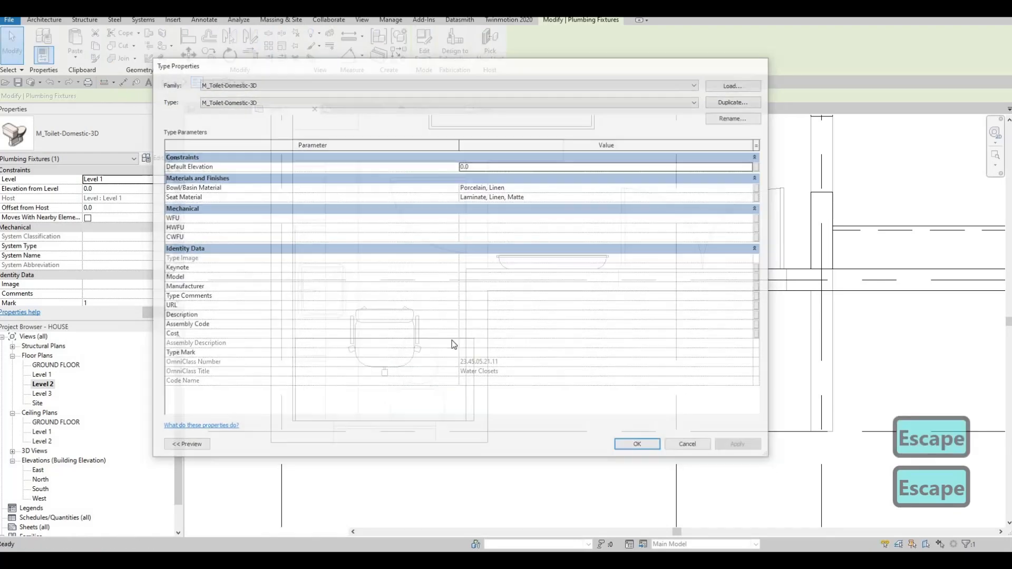
{"action": "key", "text": "Escape"}
Set the front corner desk's type width to 1600 mm
{"action": "left_click", "coordinate": [453, 342]}
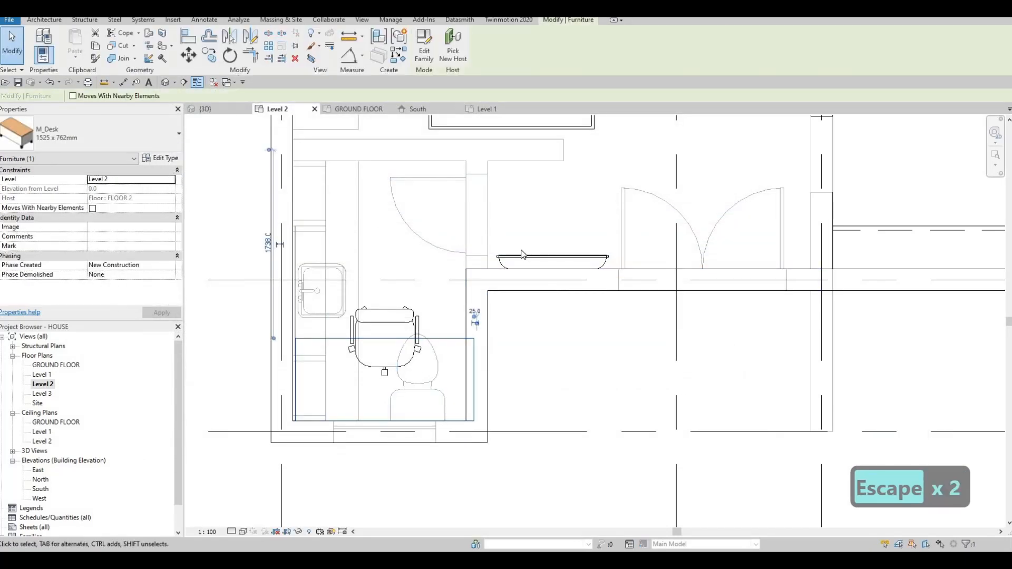
{"action": "left_click", "coordinate": [164, 158]}
{"action": "left_click", "coordinate": [490, 256]}
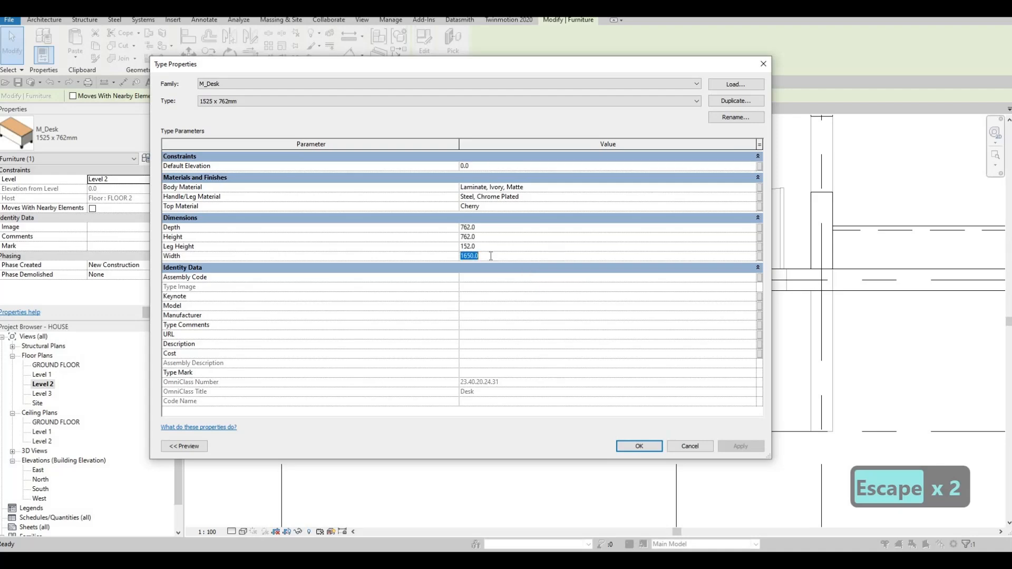
{"action": "type", "text": "1600"}
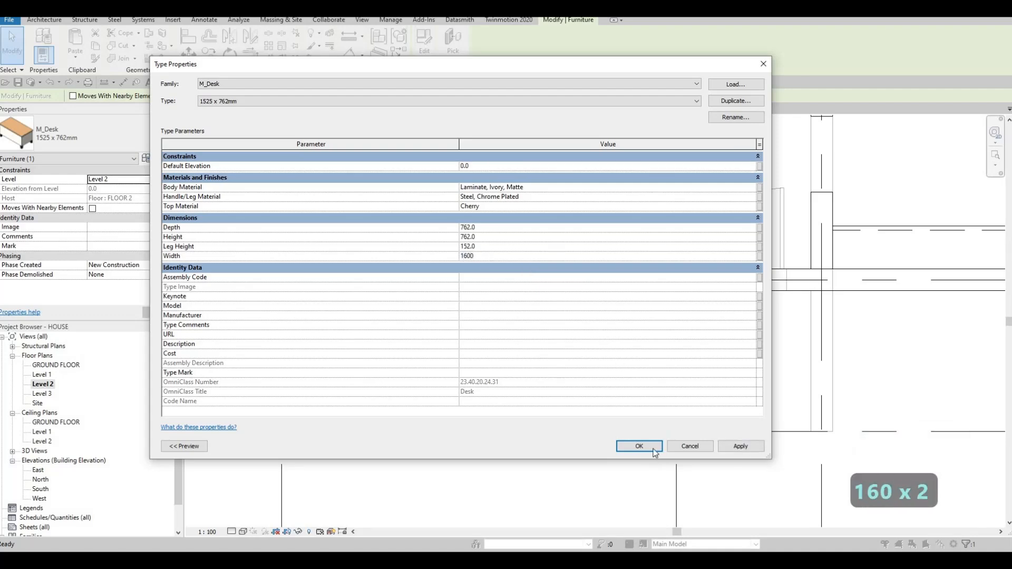
{"action": "left_click", "coordinate": [638, 446]}
{"action": "key", "text": "Escape"}
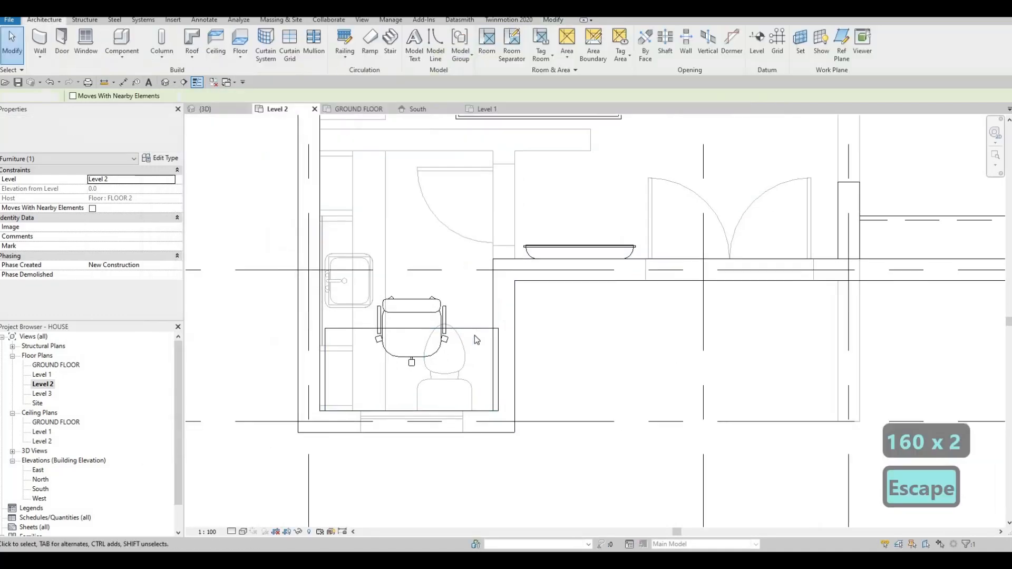
{"action": "left_click", "coordinate": [475, 335]}
{"action": "key", "text": "Left"}
{"action": "key", "text": "Left"}
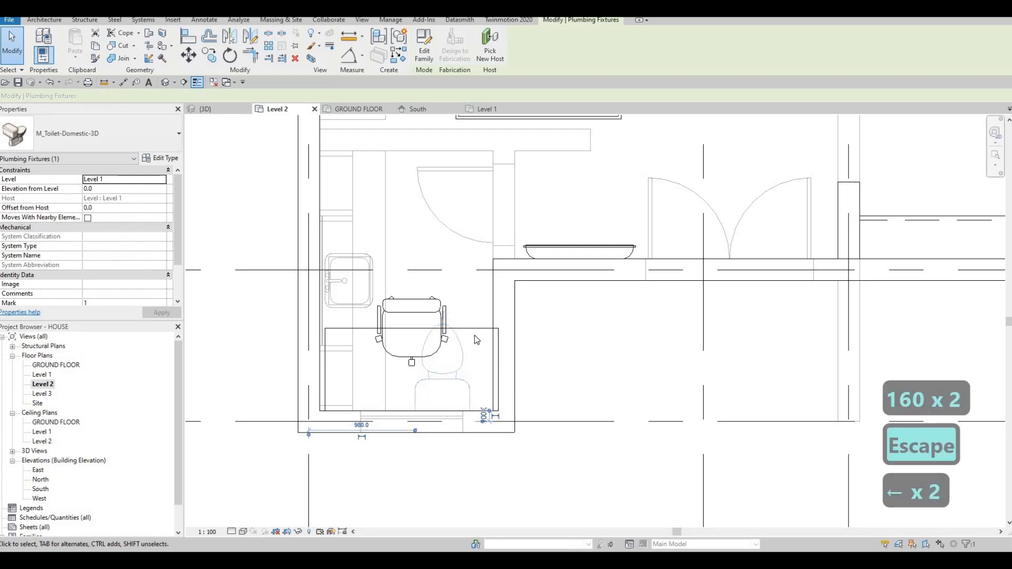
{"action": "key", "text": "Right"}
{"action": "key", "text": "Right"}
{"action": "key", "text": "Escape"}
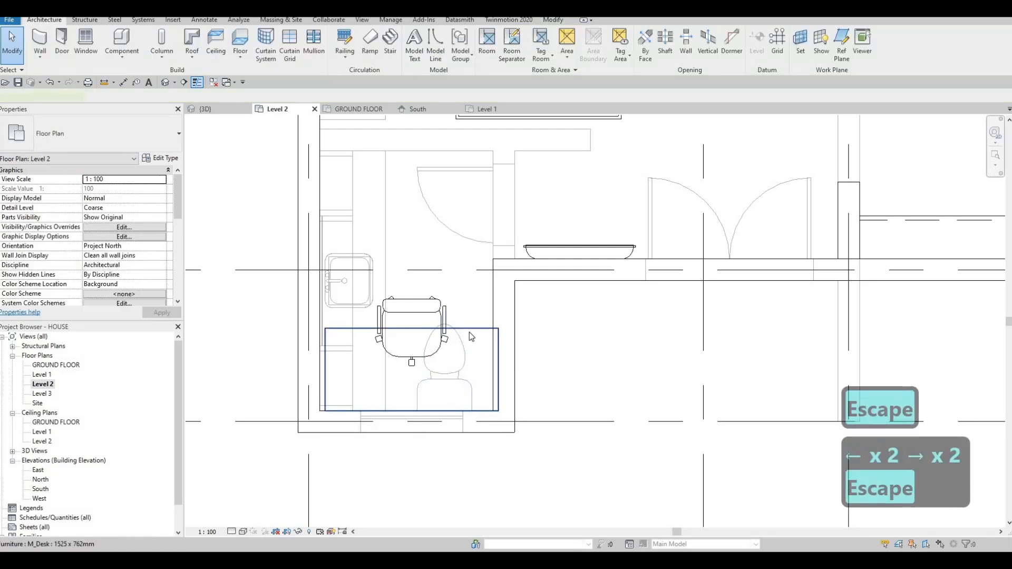
Align the side edge of the front corner desk on Level 2 with the room's inner wall face
{"action": "left_click", "coordinate": [469, 331]}
{"action": "key", "text": "a"}
{"action": "key", "text": "l"}
{"action": "scroll", "coordinate": [326, 374], "scroll_direction": "up", "scroll_amount": 1}
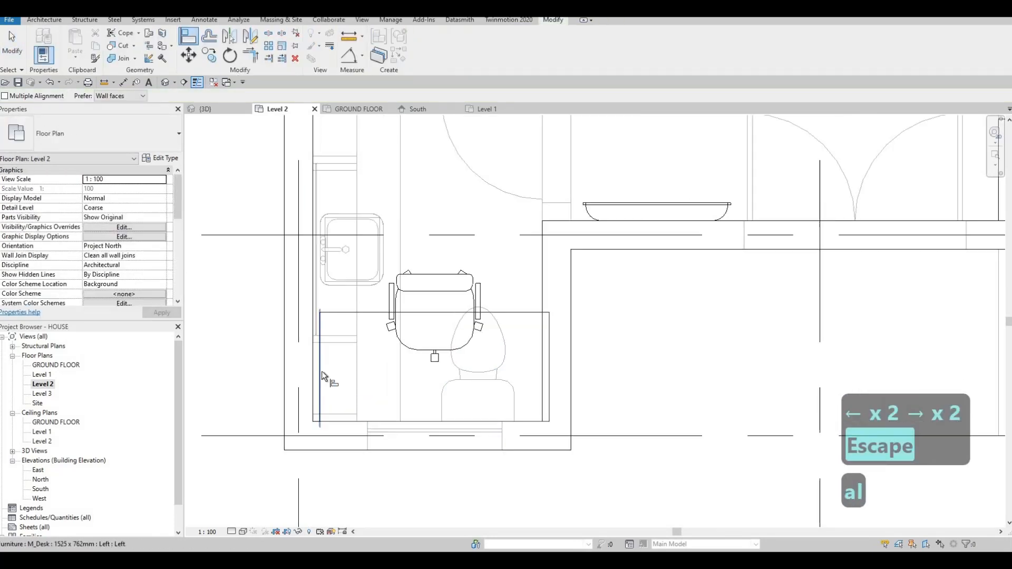
{"action": "left_click", "coordinate": [315, 371]}
{"action": "left_click", "coordinate": [321, 371]}
{"action": "scroll", "coordinate": [390, 345], "scroll_direction": "down", "scroll_amount": 3}
{"action": "key", "text": "Escape"}
{"action": "key", "text": "Escape"}
{"action": "key", "text": "Escape"}
{"action": "key", "text": "Escape"}
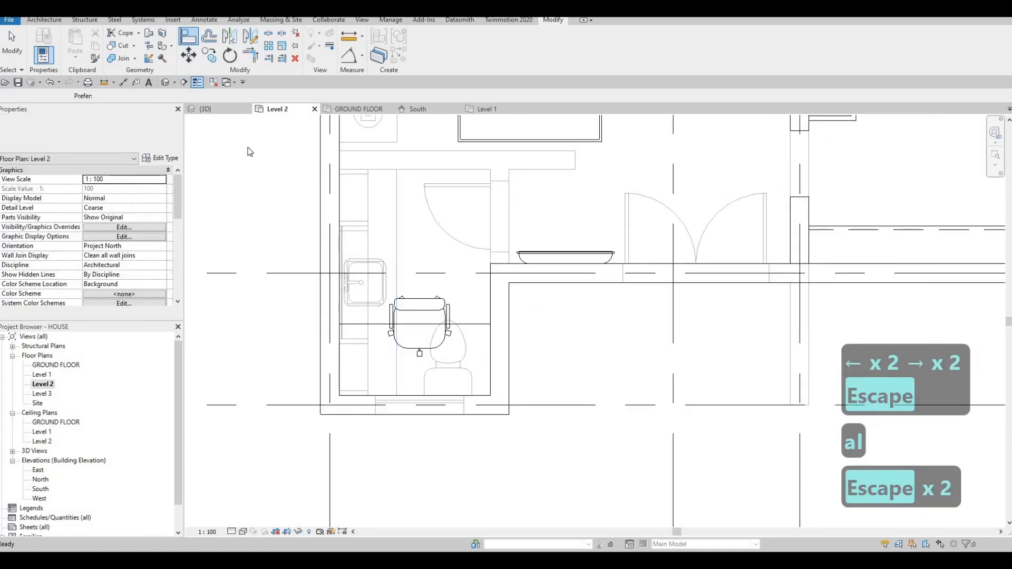
Examine the house and its boundary walls from several sides in the 3D view, checking the side and rear walls' constraints
{"action": "left_click", "coordinate": [220, 109]}
{"action": "middle_click_drag", "start_coordinate": [428, 315], "coordinate": [529, 299]}
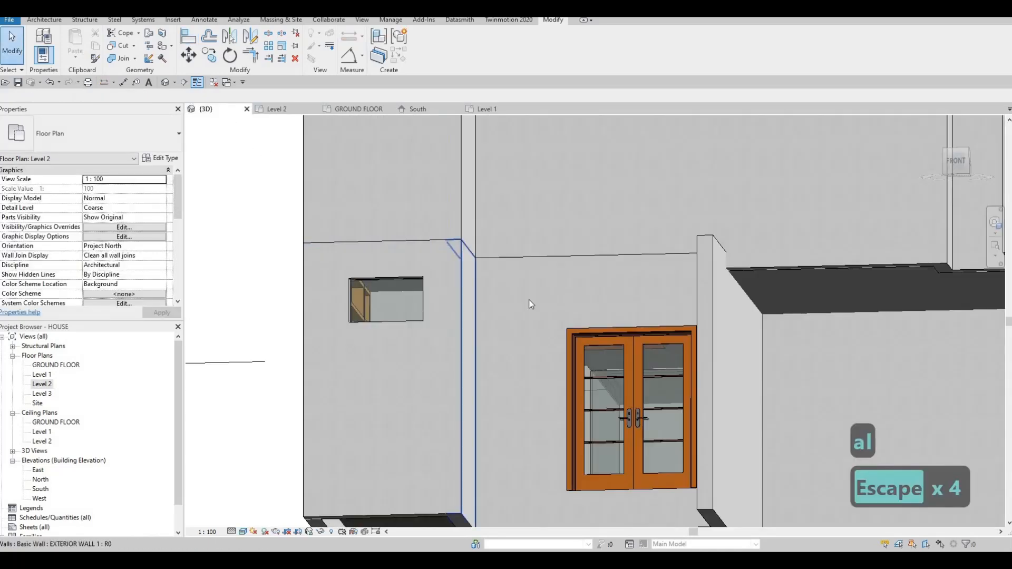
{"action": "scroll", "coordinate": [519, 296], "scroll_direction": "down", "scroll_amount": 1}
{"action": "key", "text": "F1"}
{"action": "scroll", "coordinate": [519, 294], "scroll_direction": "down", "scroll_amount": 5}
{"action": "middle_click_drag", "start_coordinate": [536, 395], "coordinate": [669, 346], "text": "shift"}
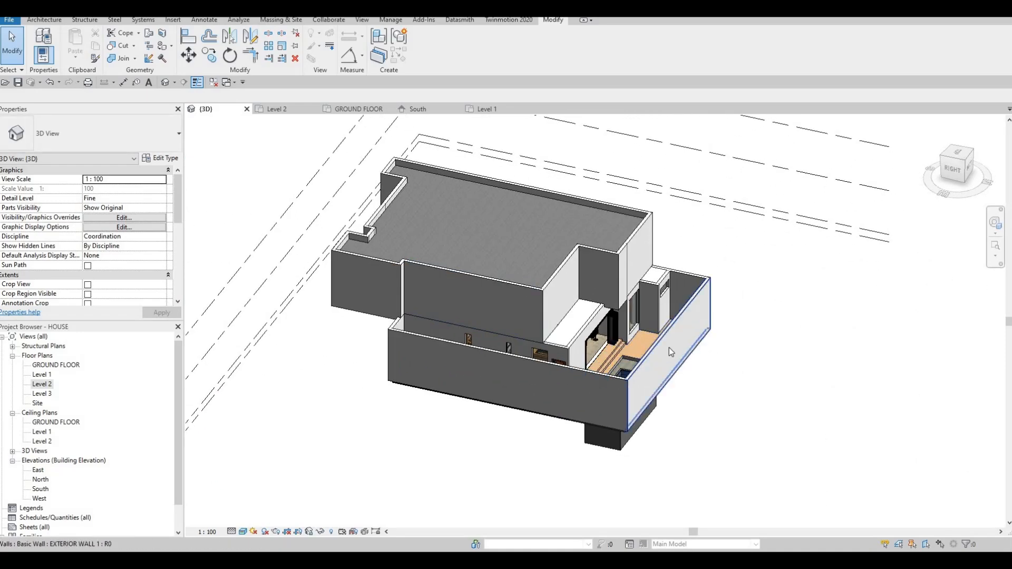
{"action": "left_click", "coordinate": [676, 312]}
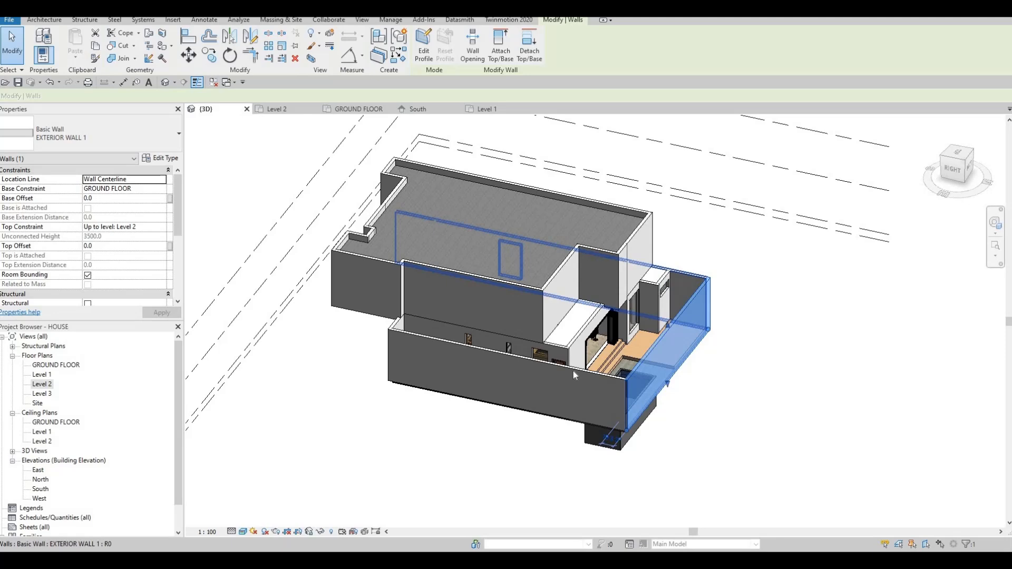
{"action": "left_click", "coordinate": [393, 335]}
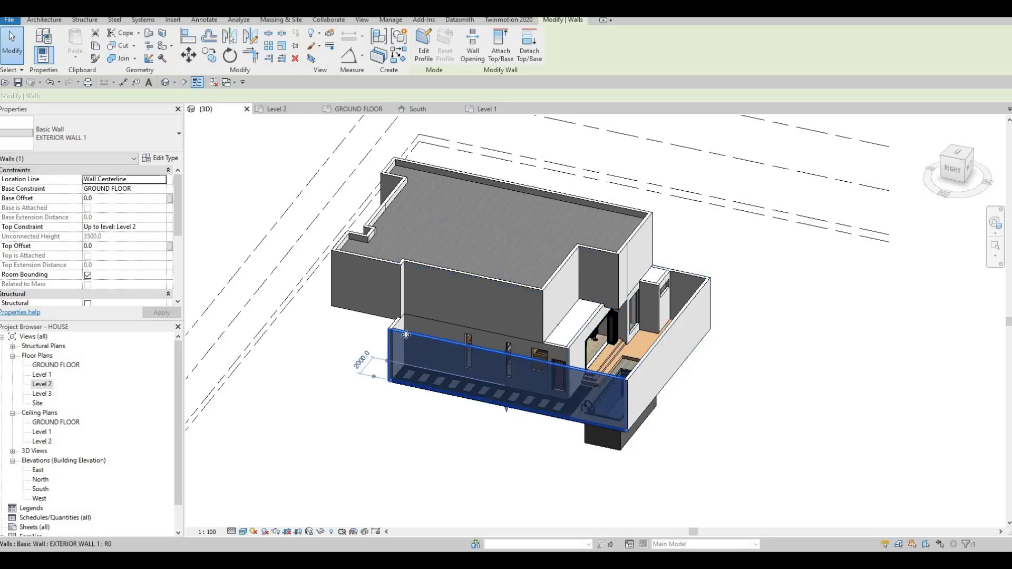
{"action": "middle_click_drag", "start_coordinate": [596, 359], "coordinate": [447, 380], "text": "shift"}
{"action": "scroll", "coordinate": [447, 380], "scroll_direction": "up", "scroll_amount": 3}
{"action": "key", "text": "Escape"}
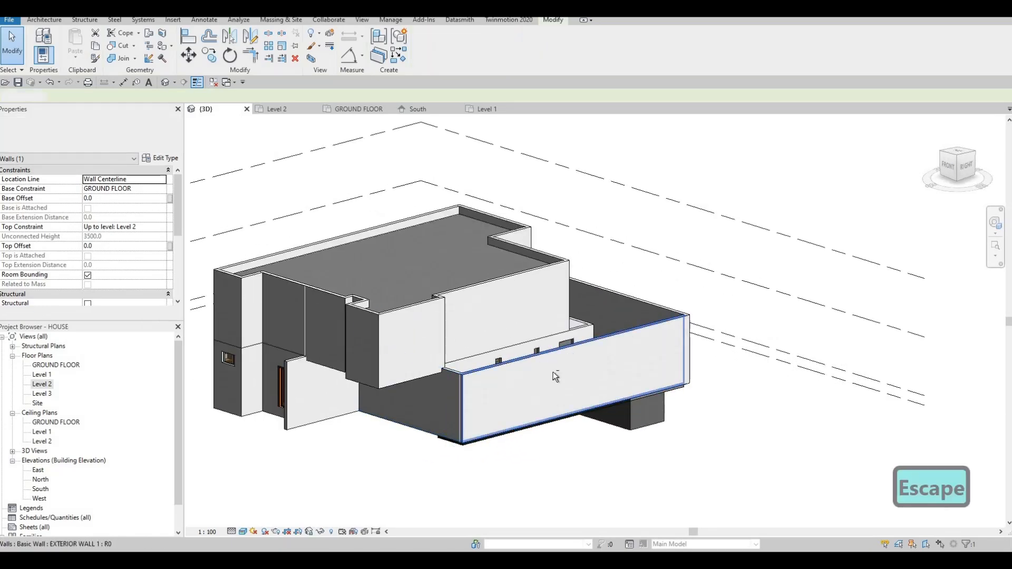
{"action": "middle_click_drag", "start_coordinate": [552, 371], "coordinate": [593, 320], "text": "shift"}
{"action": "left_click", "coordinate": [584, 350]}
{"action": "middle_click_drag", "start_coordinate": [488, 318], "coordinate": [606, 302], "text": "shift"}
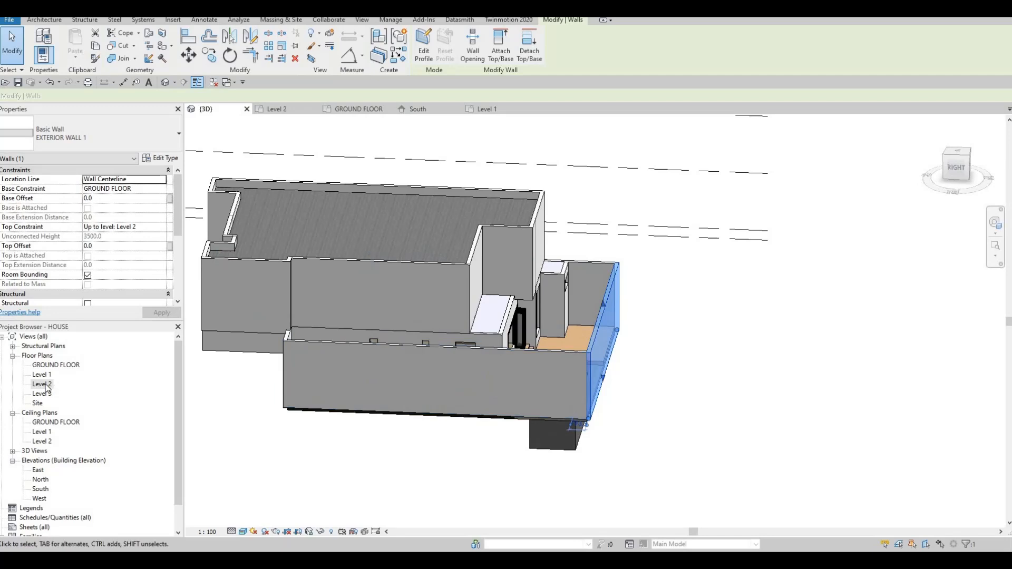
Set the underlay base level of the Level 2 floor plan to None
{"action": "key", "text": "ctrl+Tab"}
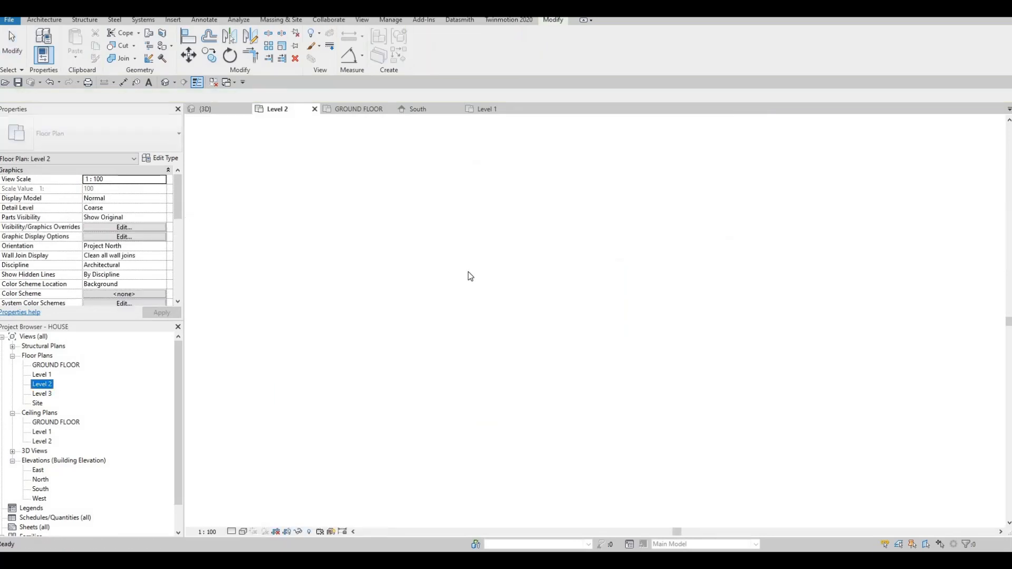
{"action": "scroll", "coordinate": [142, 195], "scroll_direction": "down", "scroll_amount": 3}
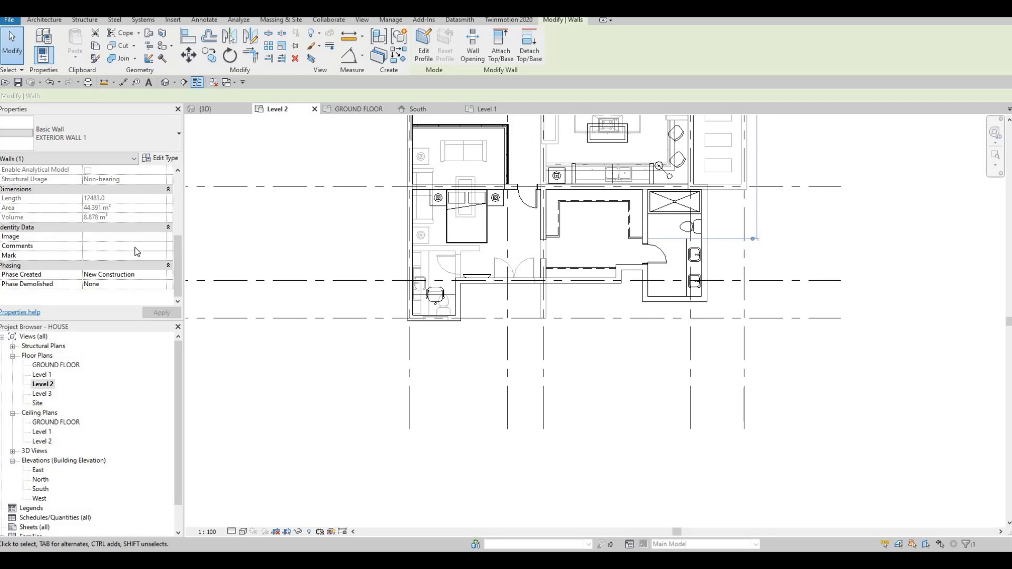
{"action": "scroll", "coordinate": [136, 251], "scroll_direction": "up", "scroll_amount": 4}
{"action": "scroll", "coordinate": [136, 247], "scroll_direction": "up", "scroll_amount": 1}
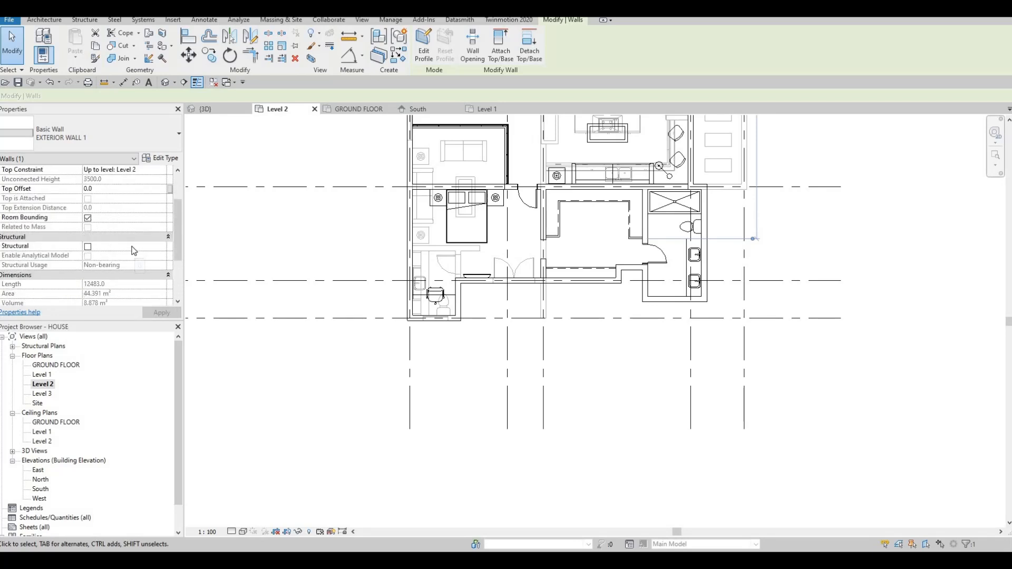
{"action": "key", "text": "Escape"}
{"action": "key", "text": "Escape"}
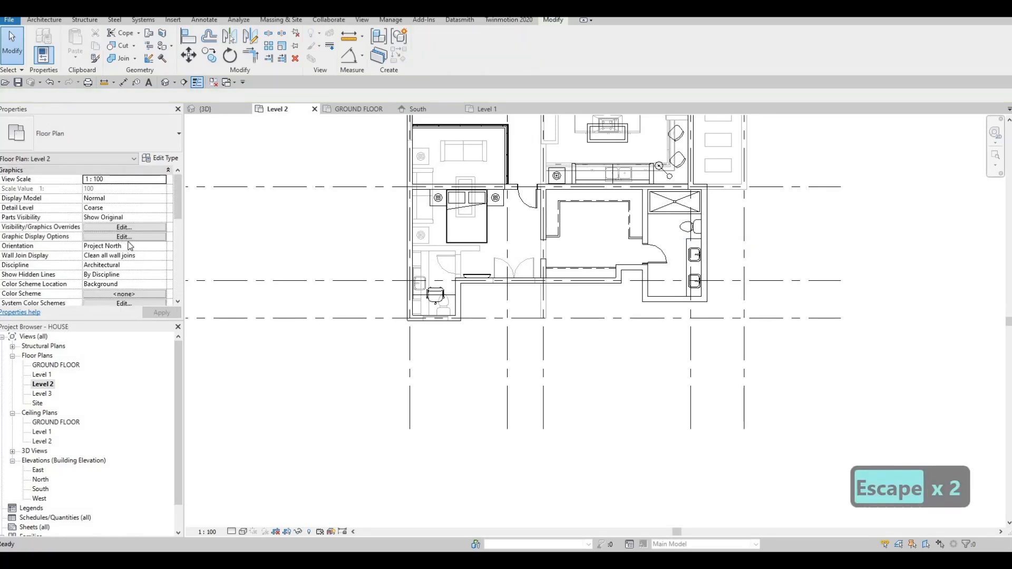
{"action": "scroll", "coordinate": [129, 246], "scroll_direction": "down", "scroll_amount": 5}
{"action": "scroll", "coordinate": [135, 227], "scroll_direction": "up", "scroll_amount": 3}
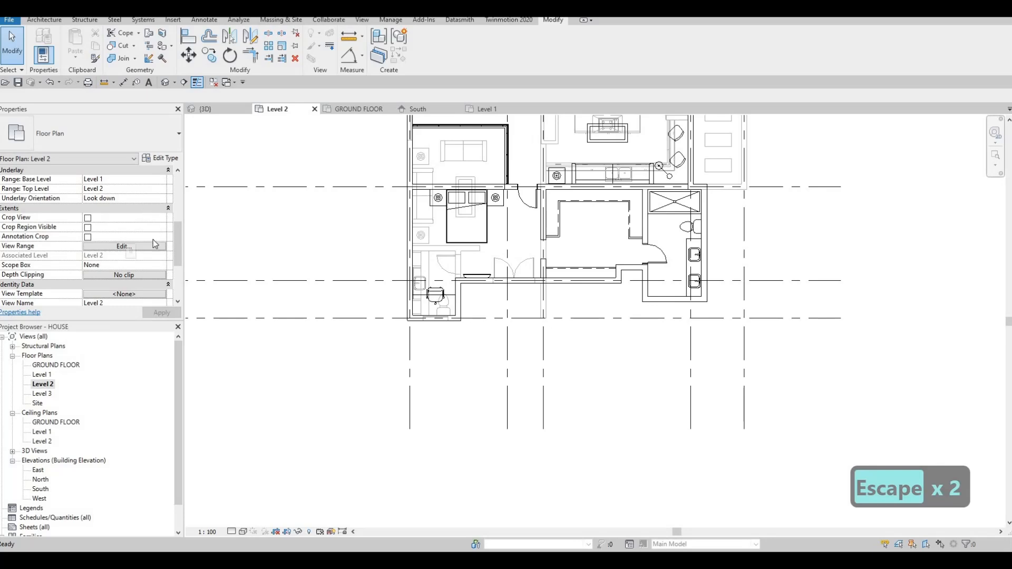
{"action": "scroll", "coordinate": [150, 248], "scroll_direction": "up", "scroll_amount": 3}
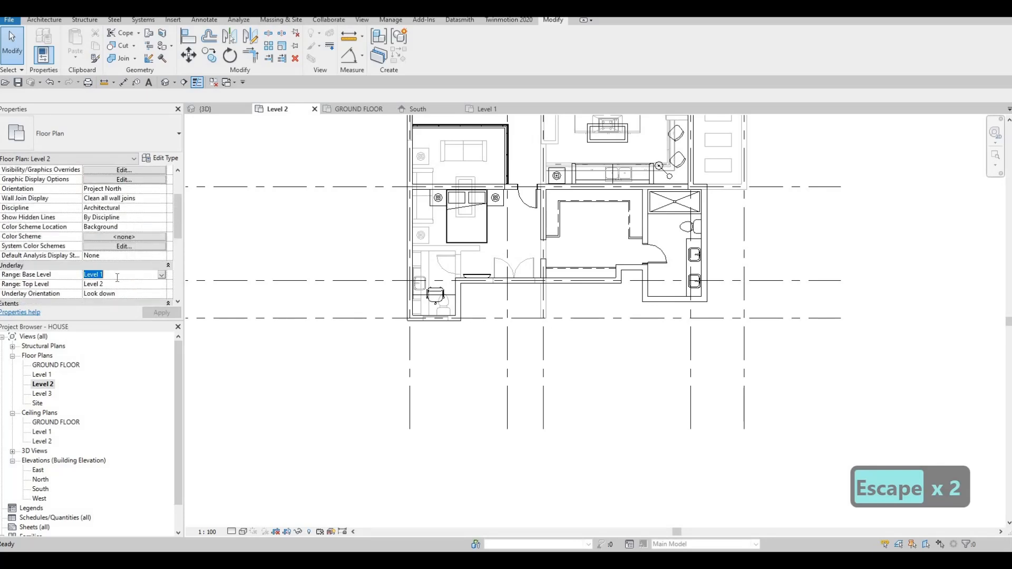
{"action": "left_click", "coordinate": [162, 274]}
{"action": "left_click", "coordinate": [103, 285]}
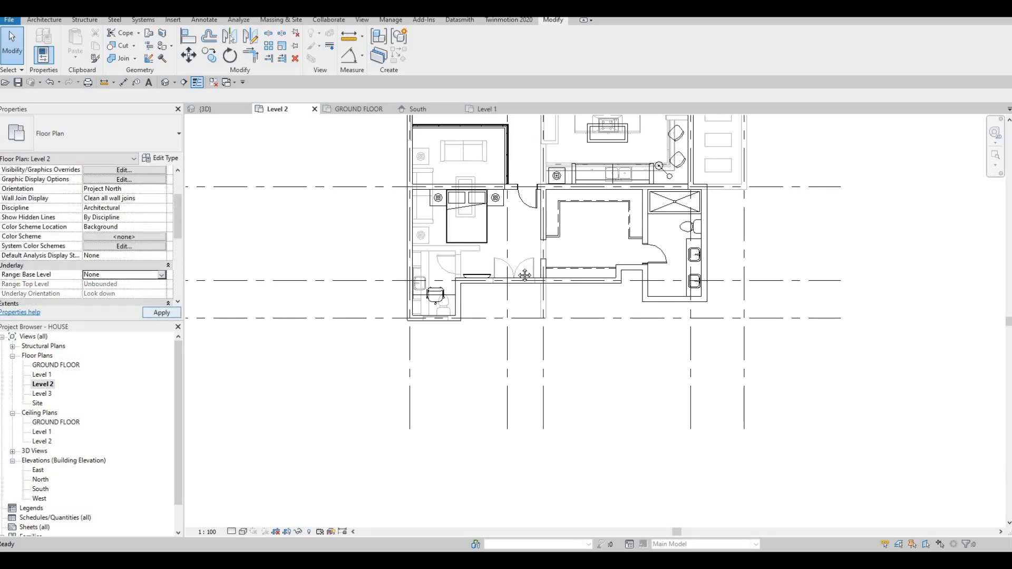
{"action": "middle_click_drag", "start_coordinate": [513, 191], "coordinate": [441, 280]}
{"action": "scroll", "coordinate": [440, 145], "scroll_direction": "down", "scroll_amount": 1}
{"action": "key", "text": "Escape"}
{"action": "middle_click_drag", "start_coordinate": [441, 141], "coordinate": [367, 320]}
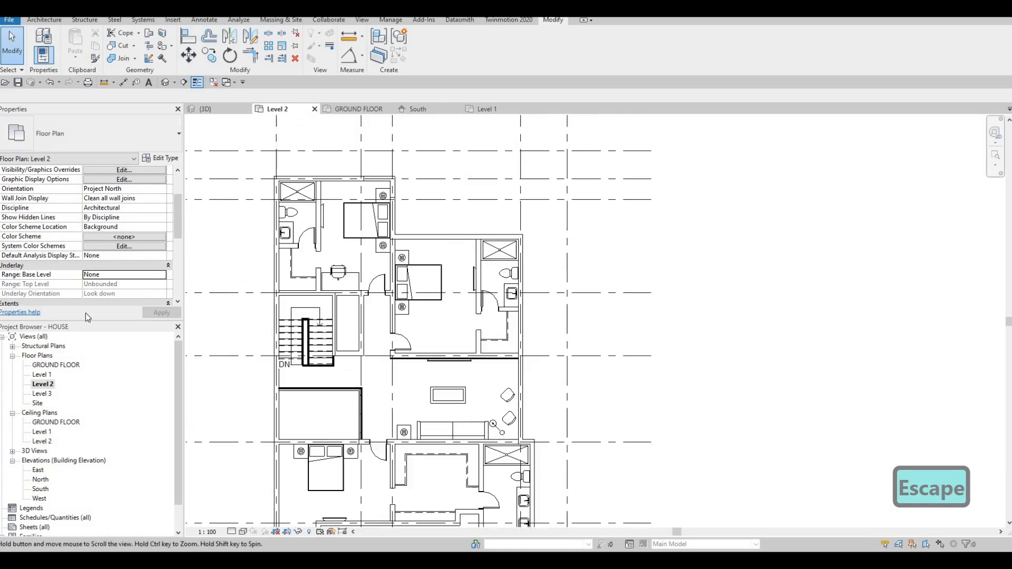
Examine the open terrace area between the bathroom and the pool in the Level 1 and GROUND FLOOR plans
{"action": "double_click", "coordinate": [45, 375]}
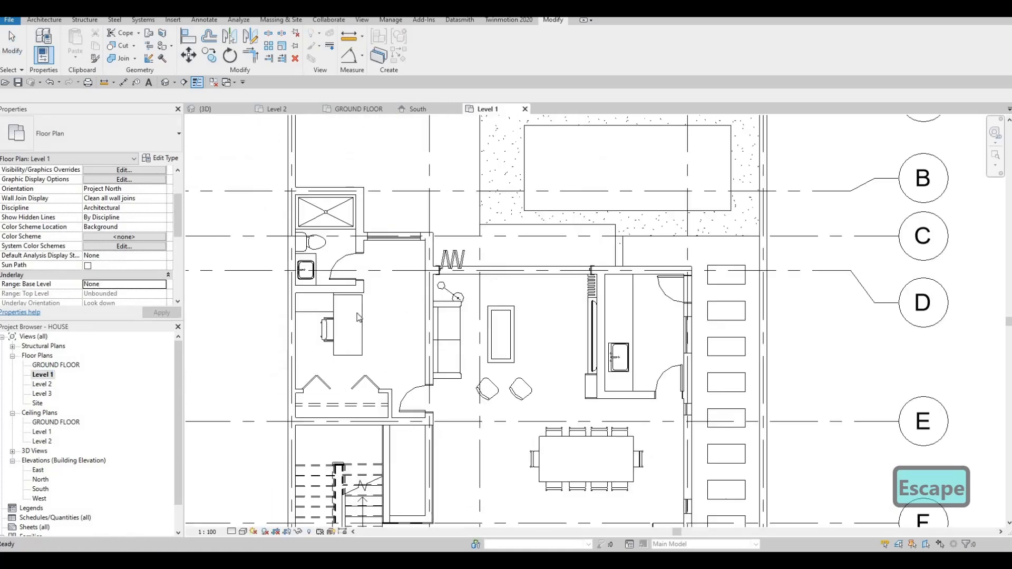
{"action": "middle_click_drag", "start_coordinate": [390, 296], "coordinate": [375, 304]}
{"action": "scroll", "coordinate": [368, 306], "scroll_direction": "down", "scroll_amount": 4}
{"action": "middle_click_drag", "start_coordinate": [324, 245], "coordinate": [342, 259]}
{"action": "key", "text": "Escape"}
{"action": "scroll", "coordinate": [339, 258], "scroll_direction": "up", "scroll_amount": 7}
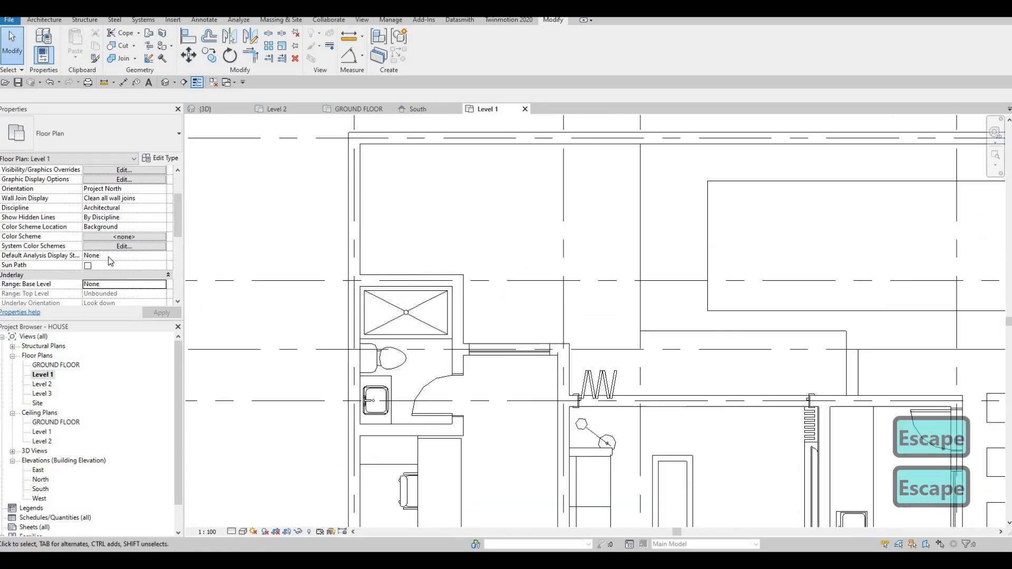
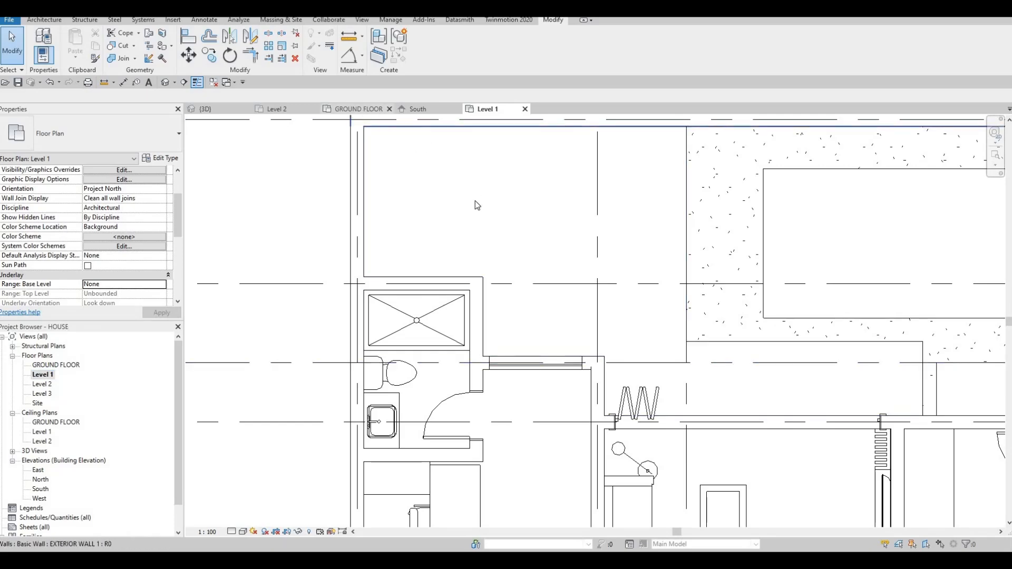
{"action": "middle_click_drag", "start_coordinate": [539, 217], "coordinate": [507, 299]}
{"action": "scroll", "coordinate": [507, 300], "scroll_direction": "down", "scroll_amount": 3}
{"action": "middle_click_drag", "start_coordinate": [415, 232], "coordinate": [547, 229]}
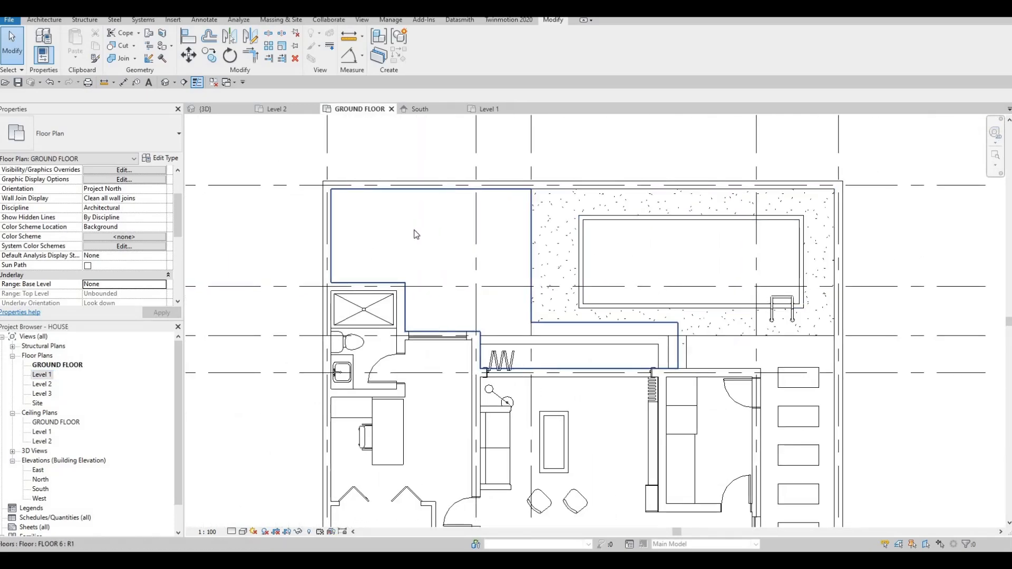
{"action": "scroll", "coordinate": [416, 234], "scroll_direction": "up", "scroll_amount": 2}
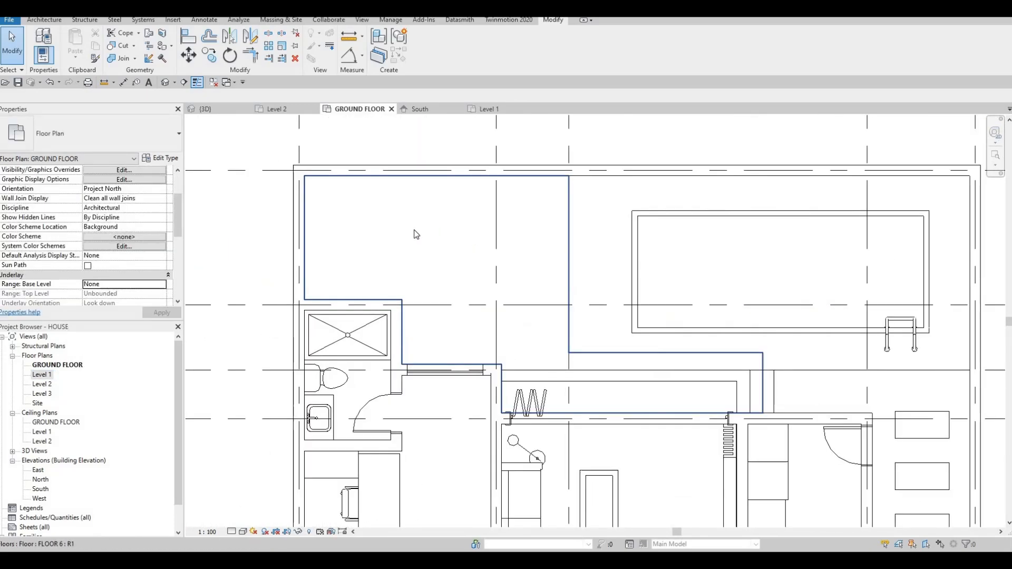
Create an in-place Generic Models component with the default name and start an extrusion on the terrace floor's work plane
{"action": "left_click", "coordinate": [44, 19]}
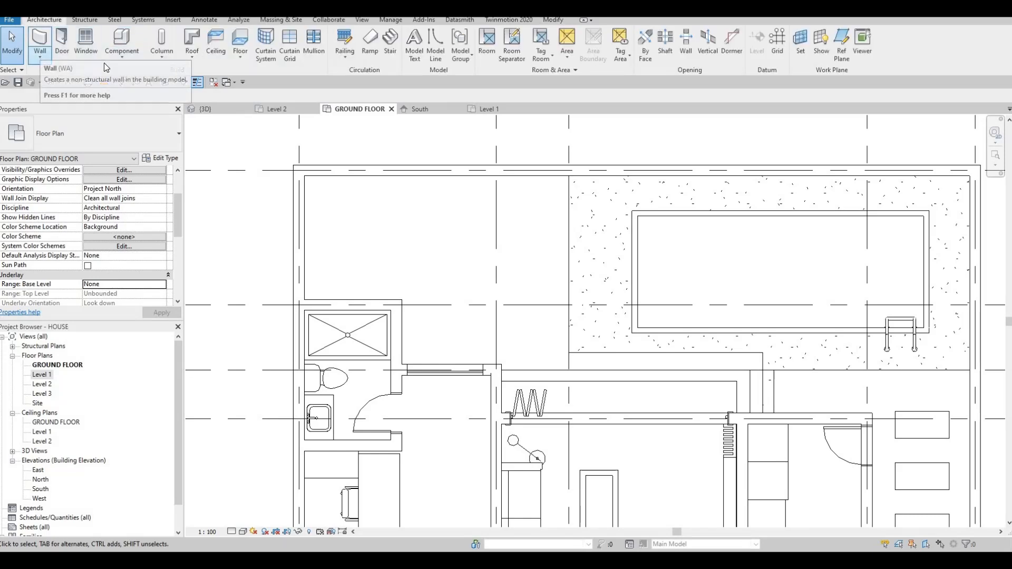
{"action": "left_click", "coordinate": [122, 53]}
{"action": "left_click", "coordinate": [140, 99]}
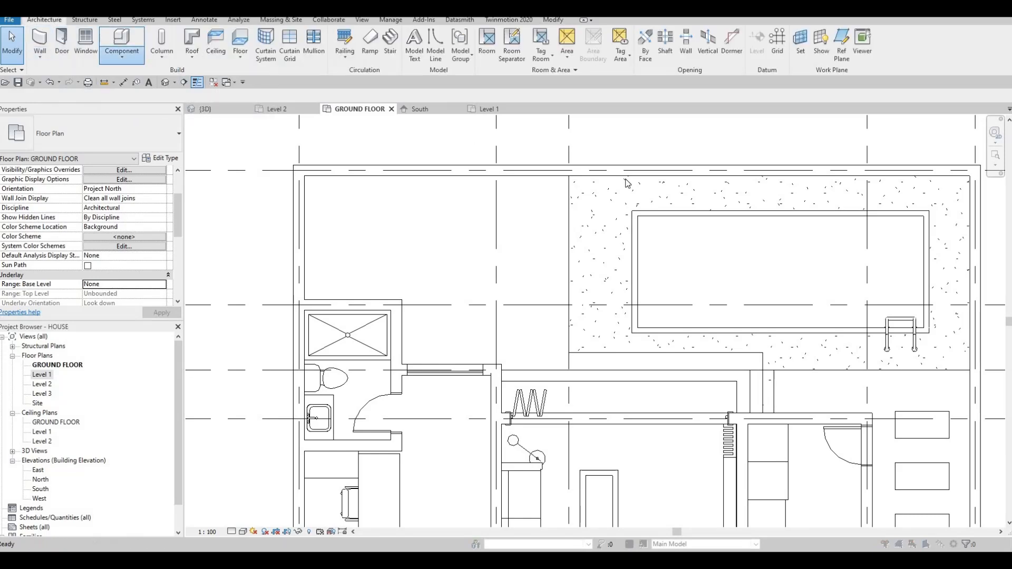
{"action": "scroll", "coordinate": [624, 216], "scroll_direction": "down", "scroll_amount": 3}
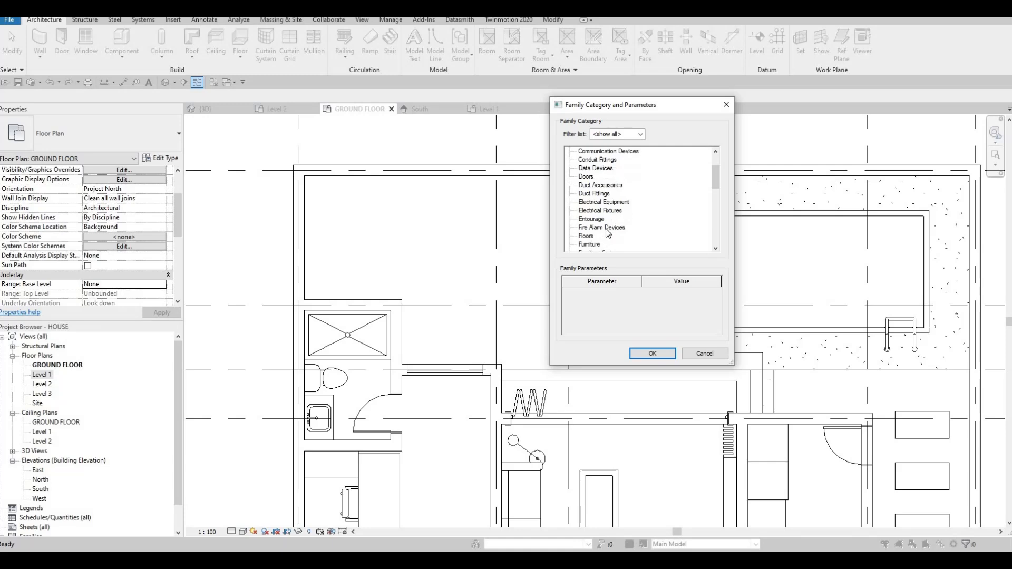
{"action": "scroll", "coordinate": [602, 243], "scroll_direction": "down", "scroll_amount": 1}
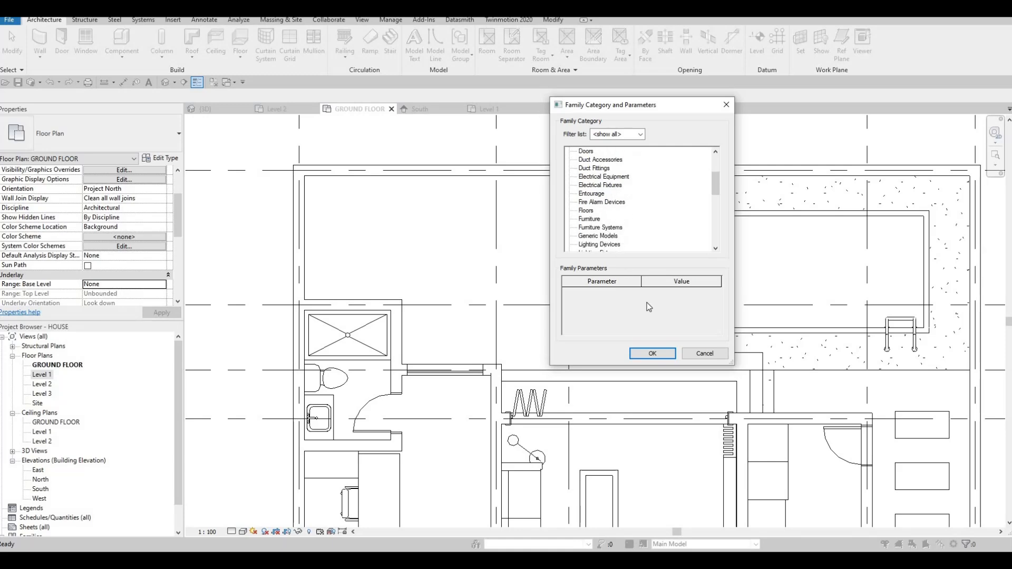
{"action": "left_click", "coordinate": [652, 353]}
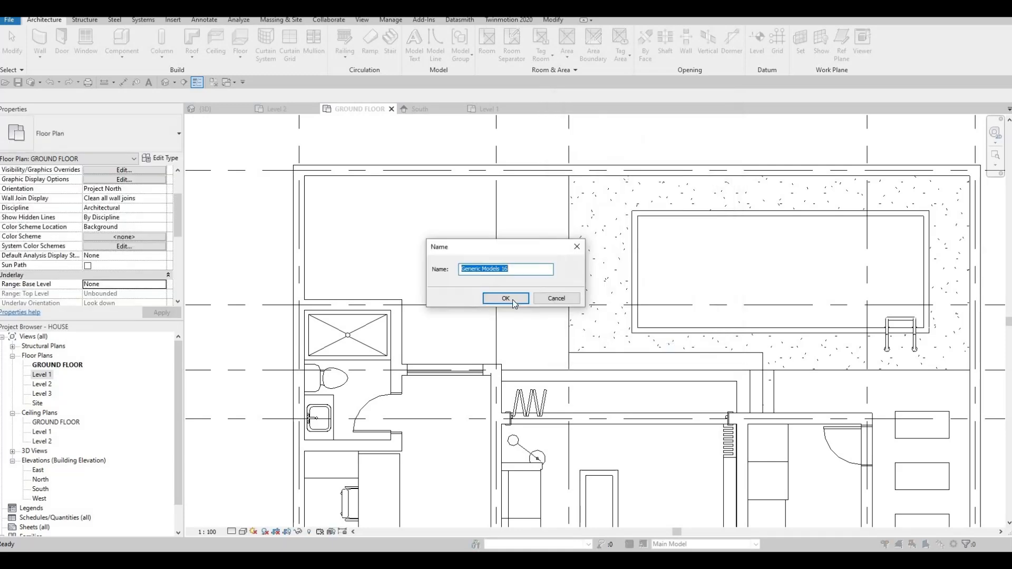
{"action": "left_click", "coordinate": [513, 299]}
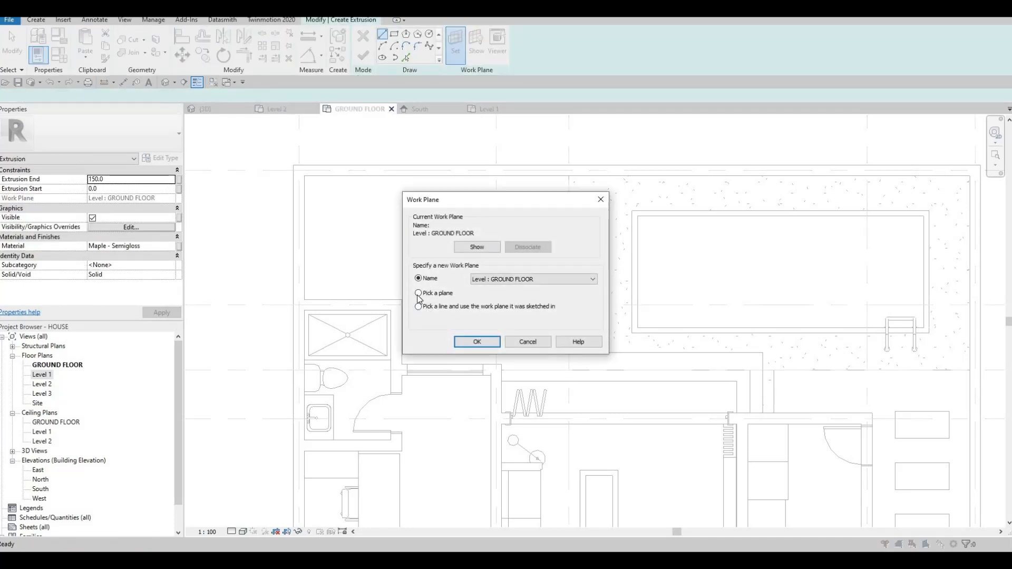
{"action": "left_click", "coordinate": [419, 293]}
{"action": "left_click", "coordinate": [476, 342]}
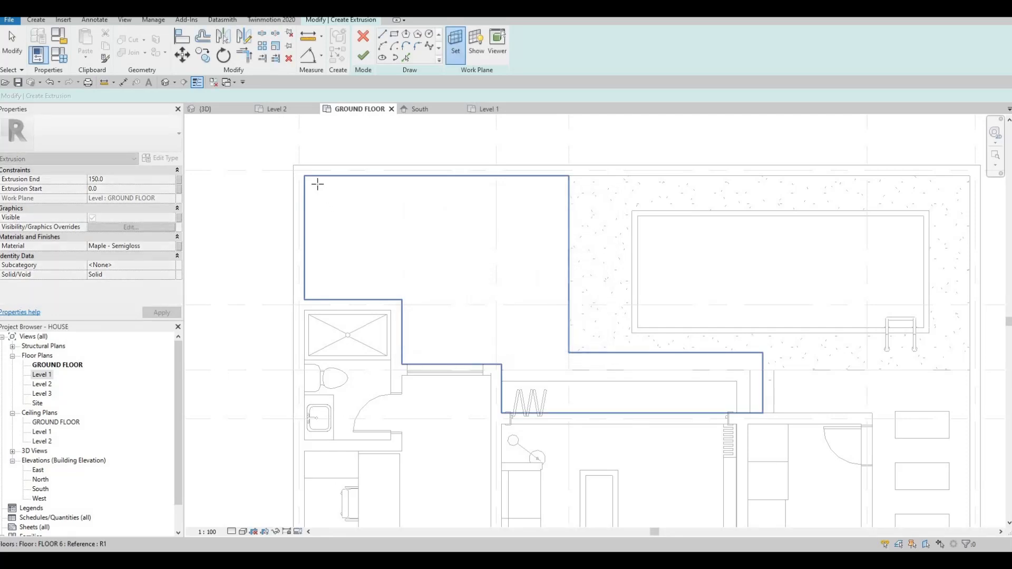
Set the extrusion's material to Aluminum 7075, added from the Metal group of the AEC Materials library
{"action": "left_click", "coordinate": [169, 247]}
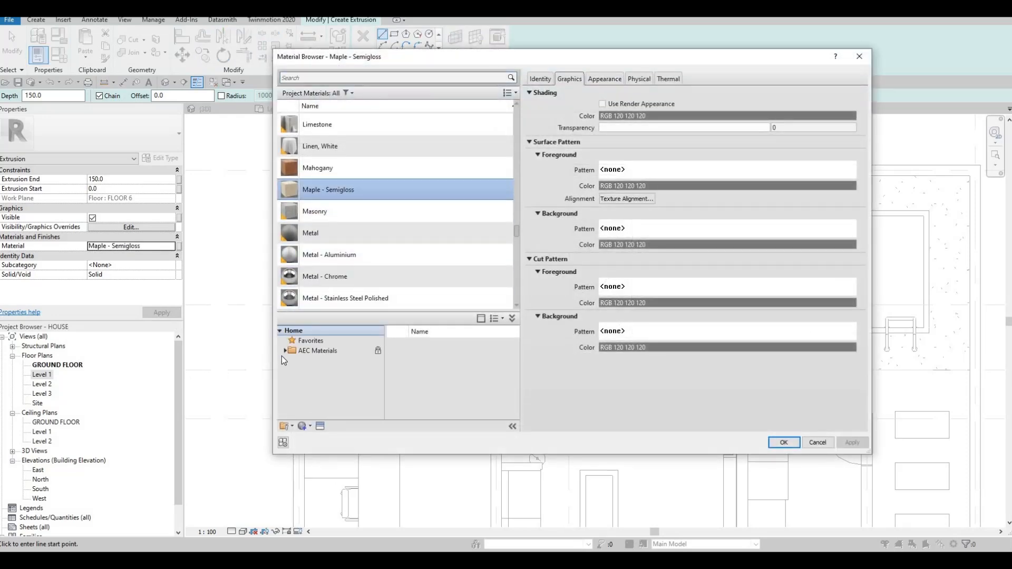
{"action": "left_click", "coordinate": [285, 351]}
{"action": "scroll", "coordinate": [318, 390], "scroll_direction": "down", "scroll_amount": 2}
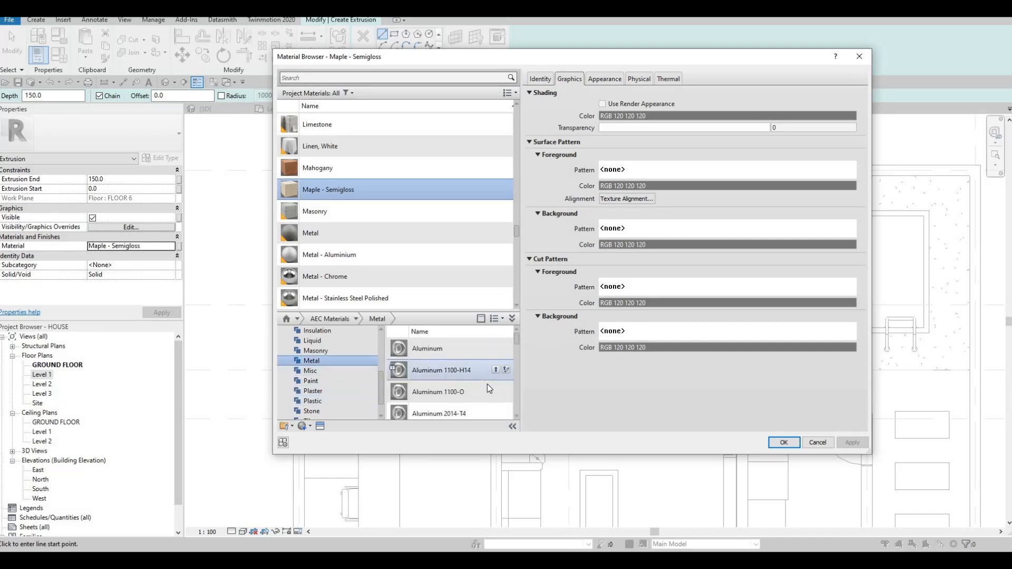
{"action": "left_click", "coordinate": [496, 369]}
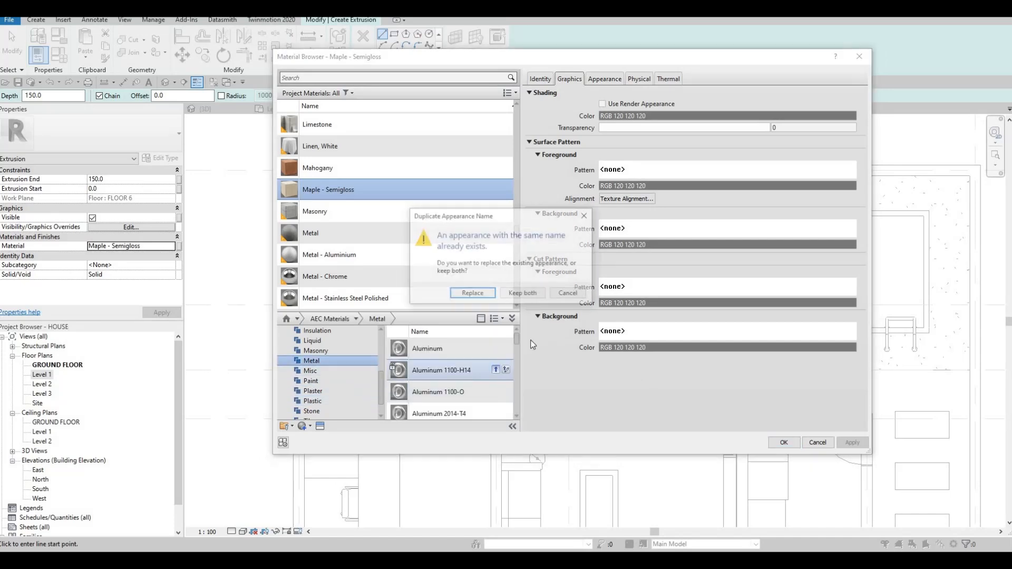
{"action": "key", "text": "Escape"}
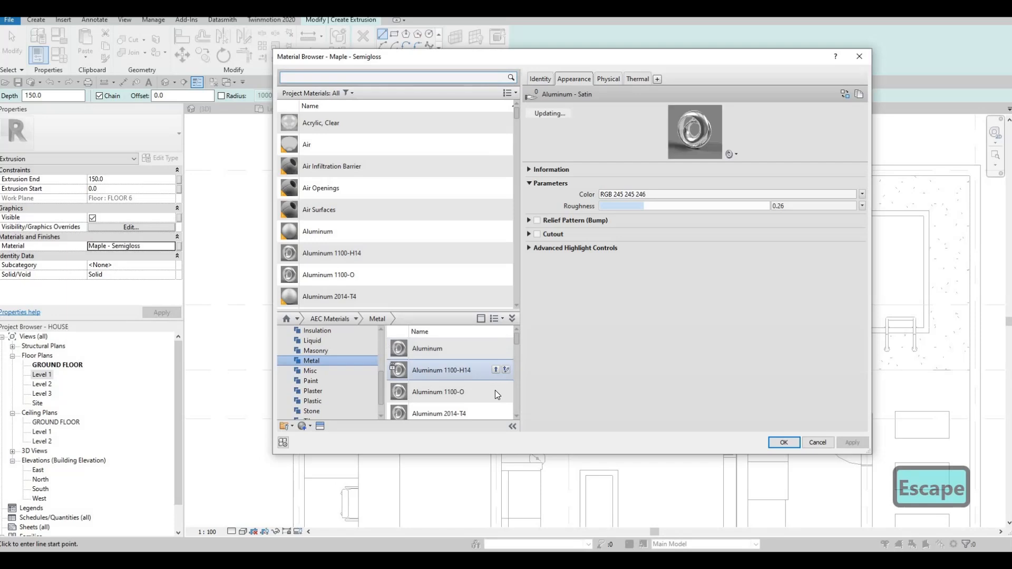
{"action": "key", "text": "Escape"}
{"action": "scroll", "coordinate": [490, 384], "scroll_direction": "down", "scroll_amount": 3}
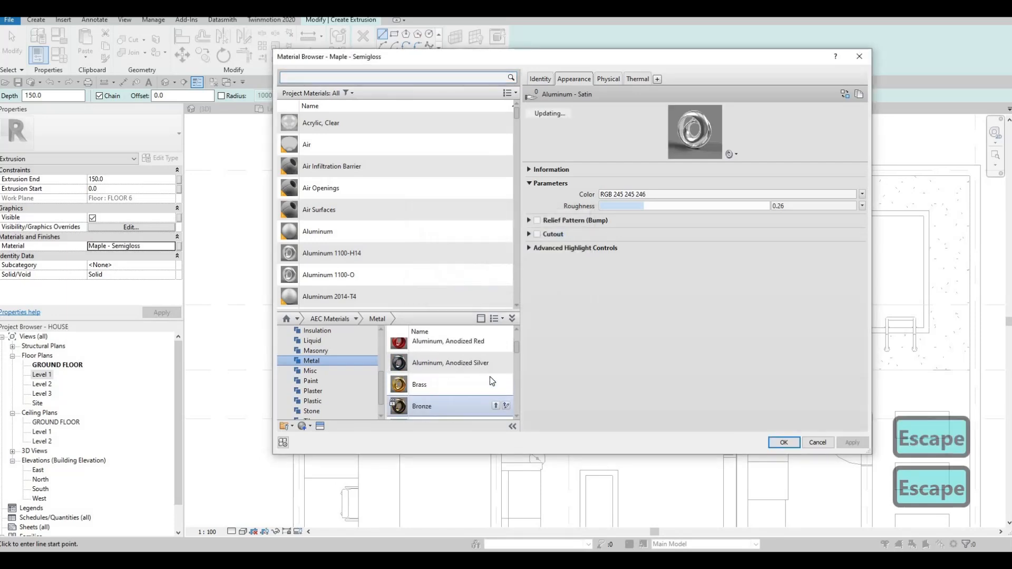
{"action": "scroll", "coordinate": [498, 363], "scroll_direction": "up", "scroll_amount": 1}
{"action": "left_click", "coordinate": [495, 358]}
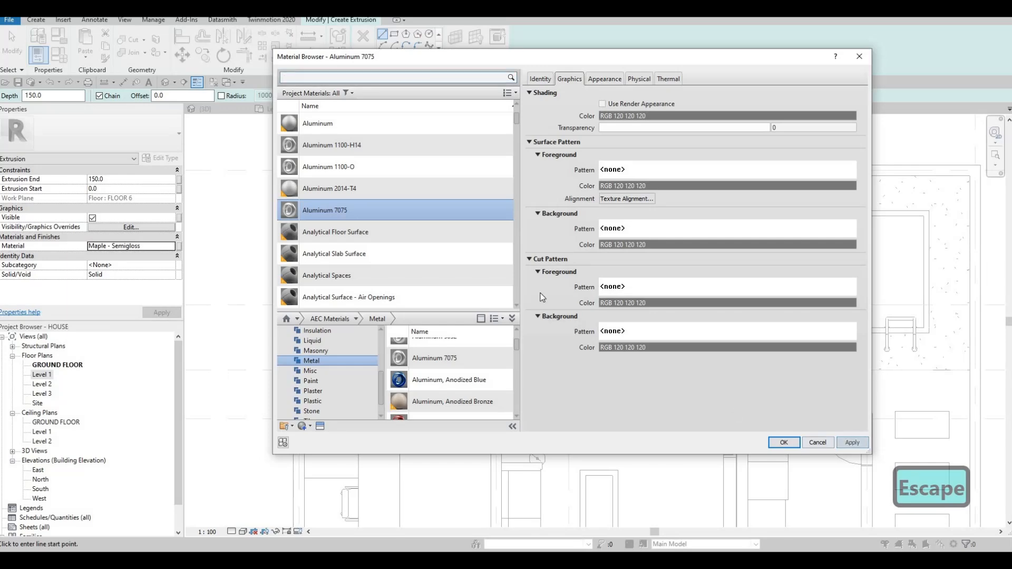
{"action": "key", "text": "Return"}
Sketch a square profile about 140 × 140 mm just inside the terrace's outer wall corner, away from the pool
{"action": "key", "text": "r"}
{"action": "key", "text": "c"}
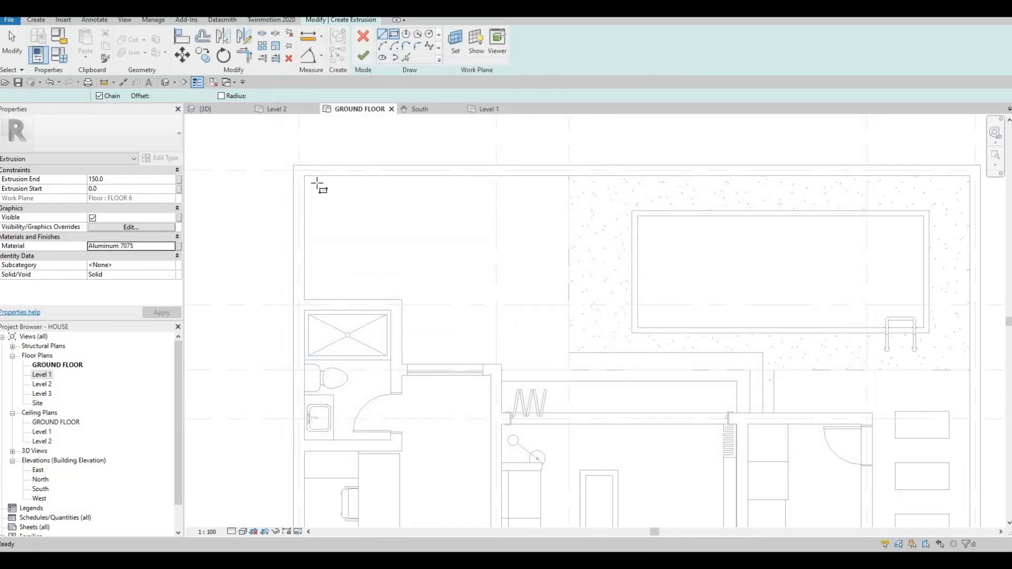
{"action": "scroll", "coordinate": [319, 190], "scroll_direction": "up", "scroll_amount": 4}
{"action": "left_click", "coordinate": [323, 200]}
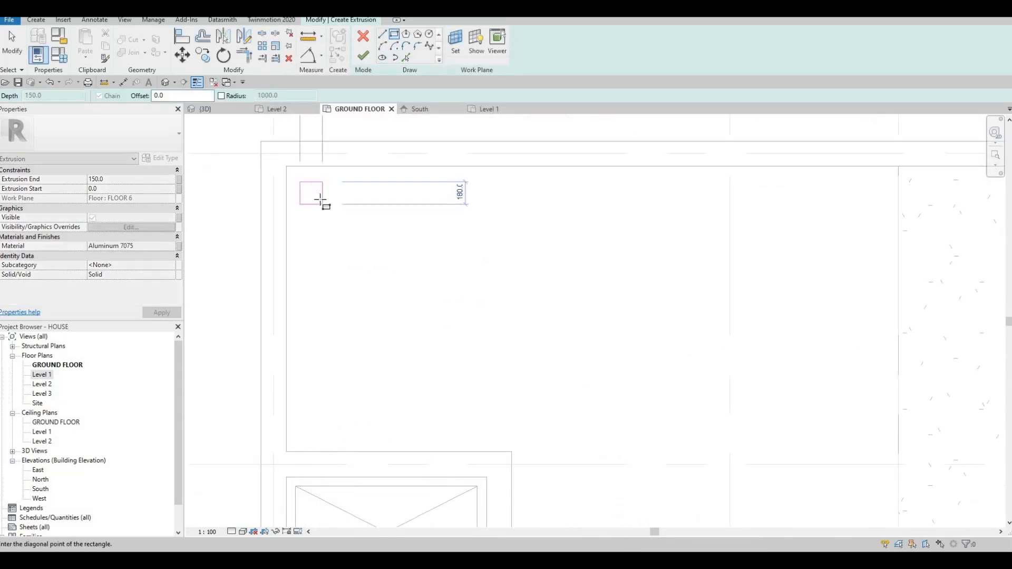
{"action": "left_click", "coordinate": [317, 199]}
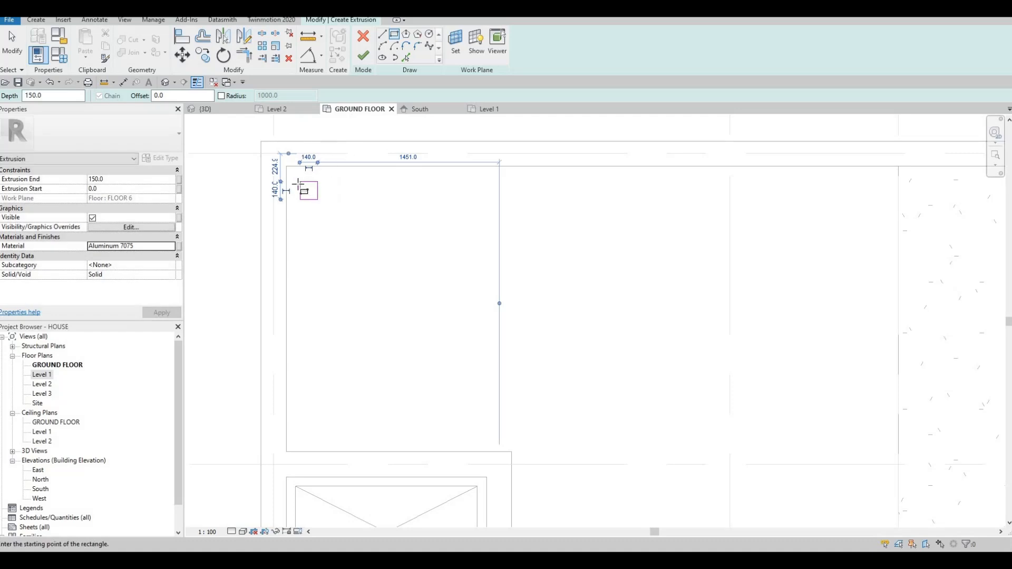
{"action": "key", "text": "Escape"}
{"action": "key", "text": "Escape"}
Set the sketched square's height and width to 100 mm each
{"action": "scroll", "coordinate": [313, 189], "scroll_direction": "up", "scroll_amount": 2}
{"action": "left_click", "coordinate": [312, 180]}
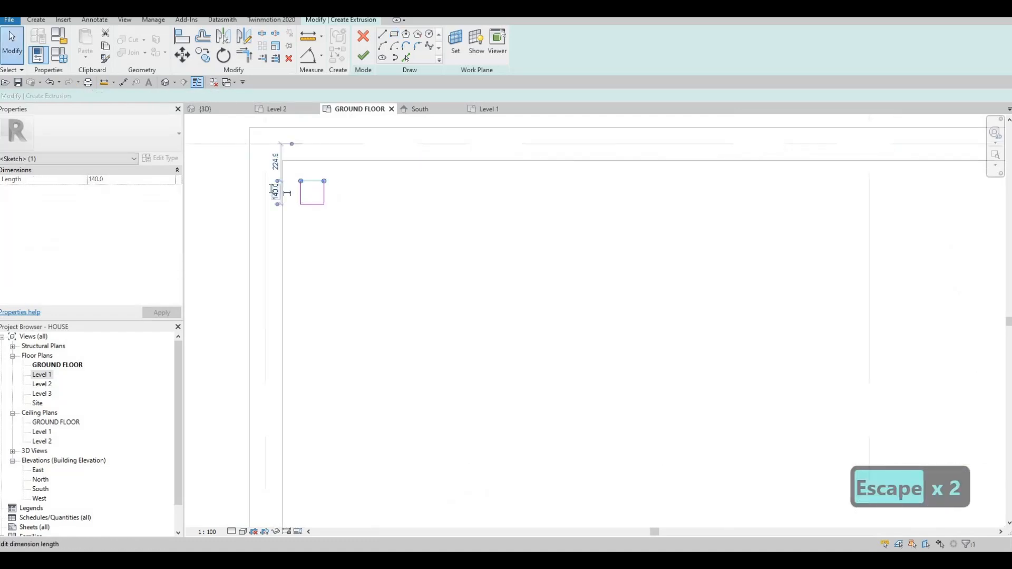
{"action": "type", "text": "100"}
{"action": "key", "text": "Return"}
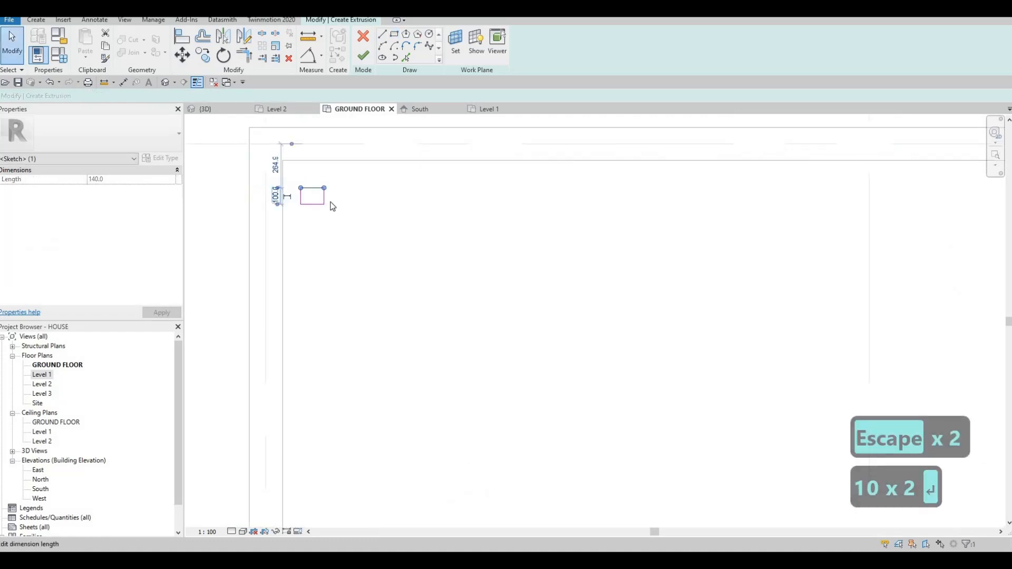
{"action": "left_click", "coordinate": [323, 199]}
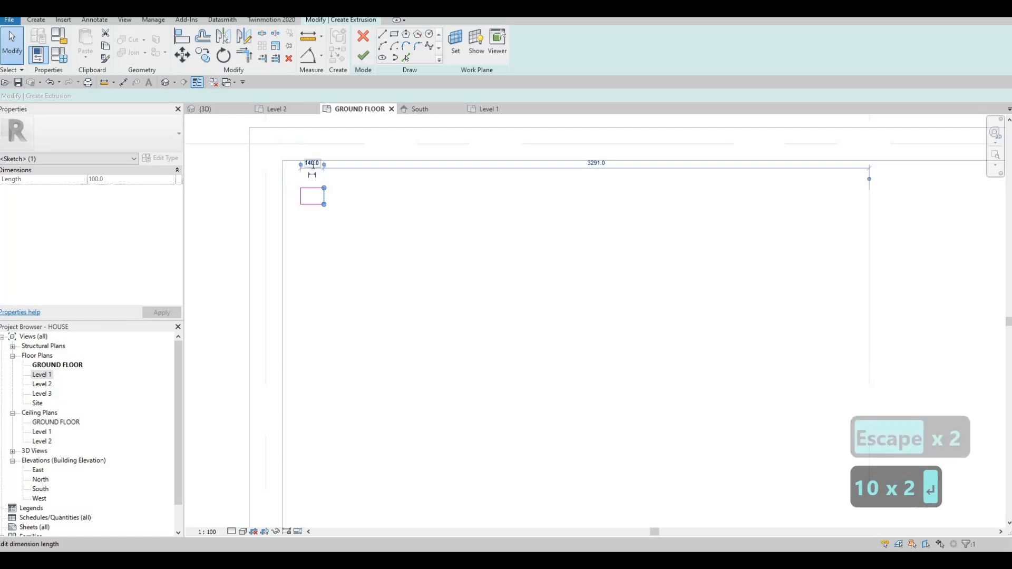
{"action": "left_click", "coordinate": [310, 164]}
{"action": "key", "text": "Return"}
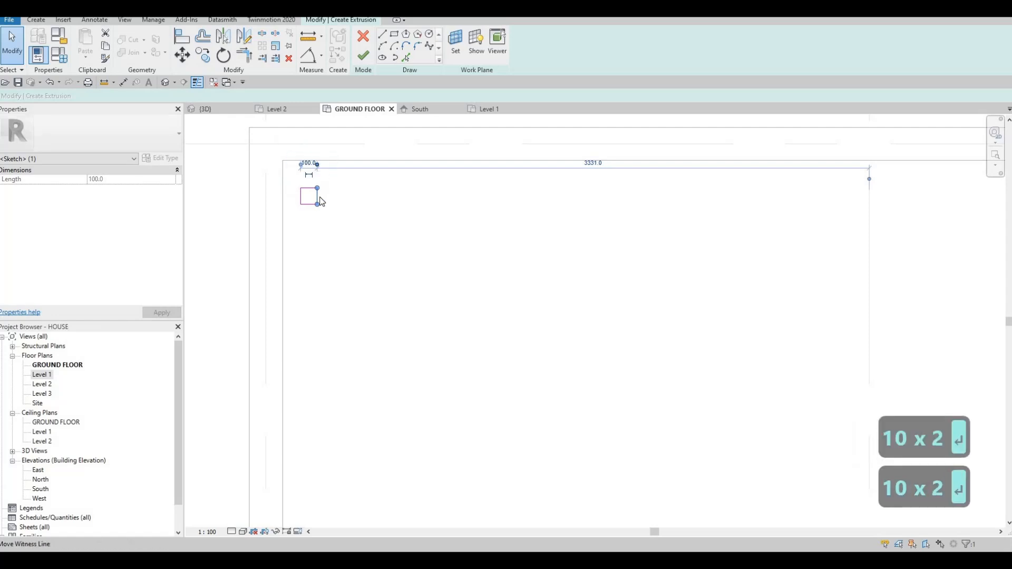
{"action": "key", "text": "Escape"}
Nudge the whole square profile closer to the terrace's wall corner and finish the extrusion sketch
{"action": "middle_click_drag", "start_coordinate": [332, 201], "coordinate": [378, 220]}
{"action": "left_click_drag", "start_coordinate": [331, 198], "coordinate": [384, 245]}
{"action": "key", "text": "Up"}
{"action": "key", "text": "Up"}
{"action": "key", "text": "Up"}
{"action": "key", "text": "Up"}
{"action": "key", "text": "Up"}
{"action": "key", "text": "Up"}
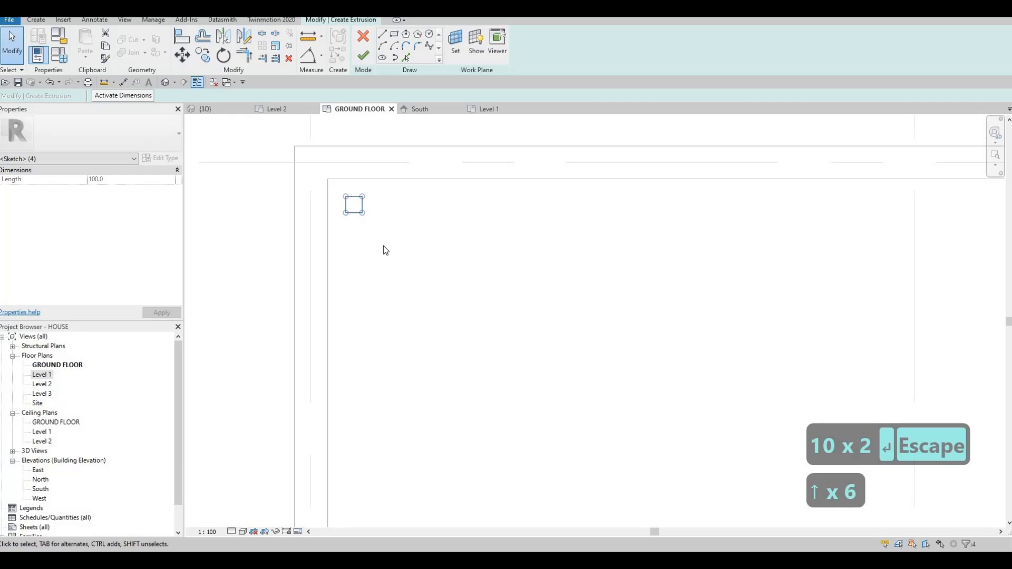
{"action": "key", "text": "Left"}
{"action": "key", "text": "Up"}
{"action": "key", "text": "Left"}
{"action": "key", "text": "Left"}
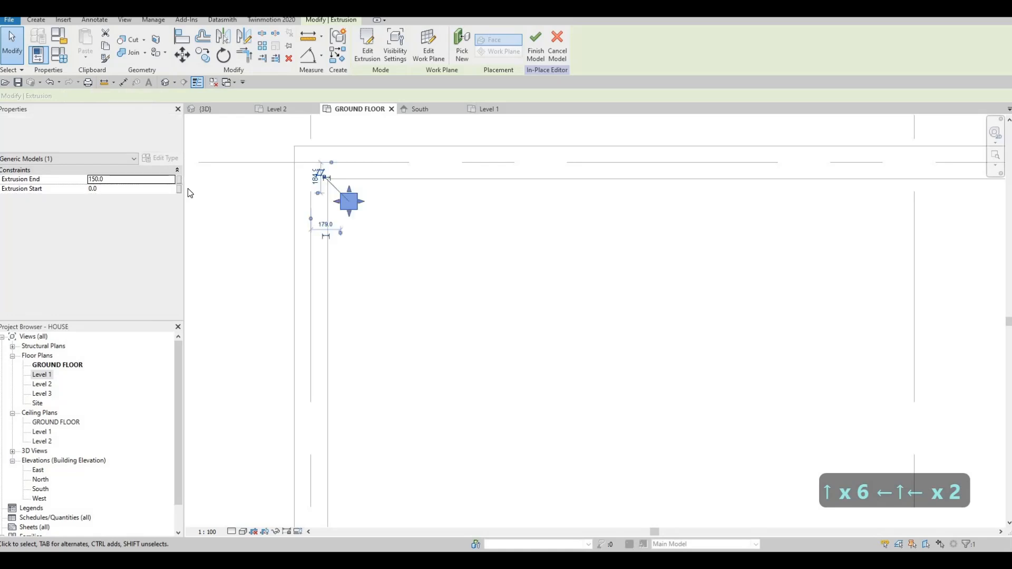
Set the column extrusion's end to 4000 mm
{"action": "left_click", "coordinate": [137, 179]}
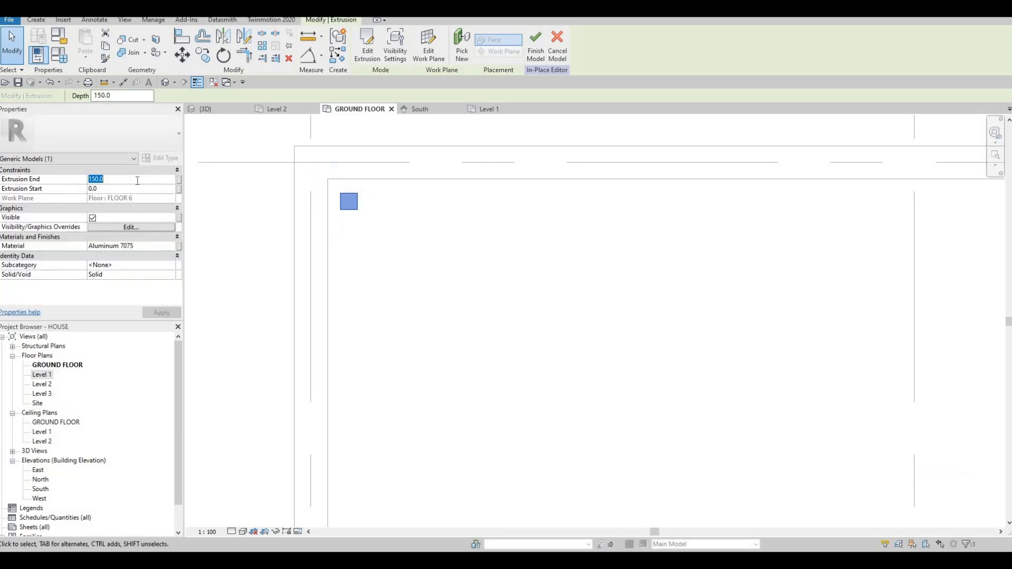
{"action": "type", "text": "3"}
{"action": "key", "text": "BackSpace"}
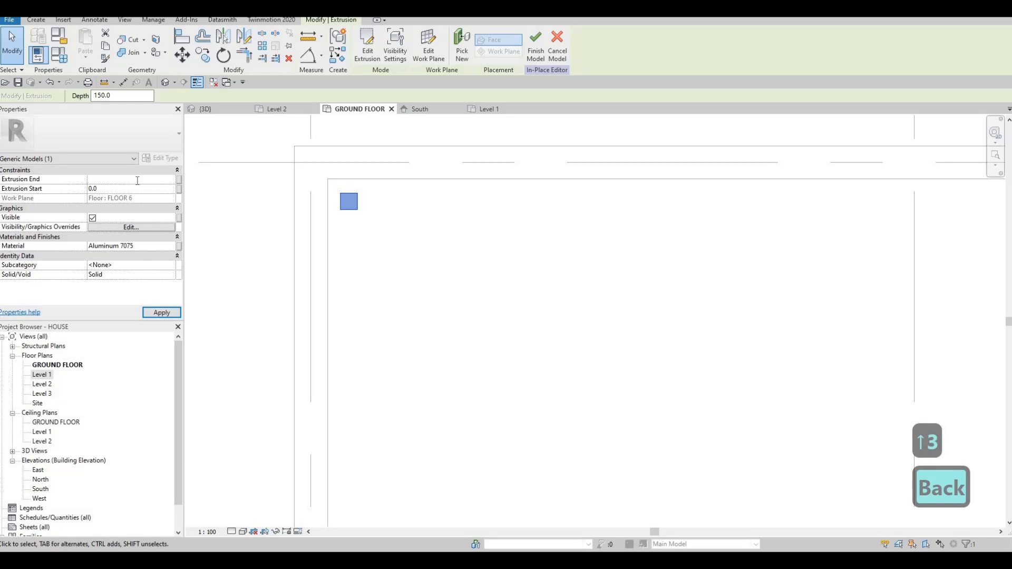
{"action": "type", "text": "4500"}
{"action": "key", "text": "BackSpace"}
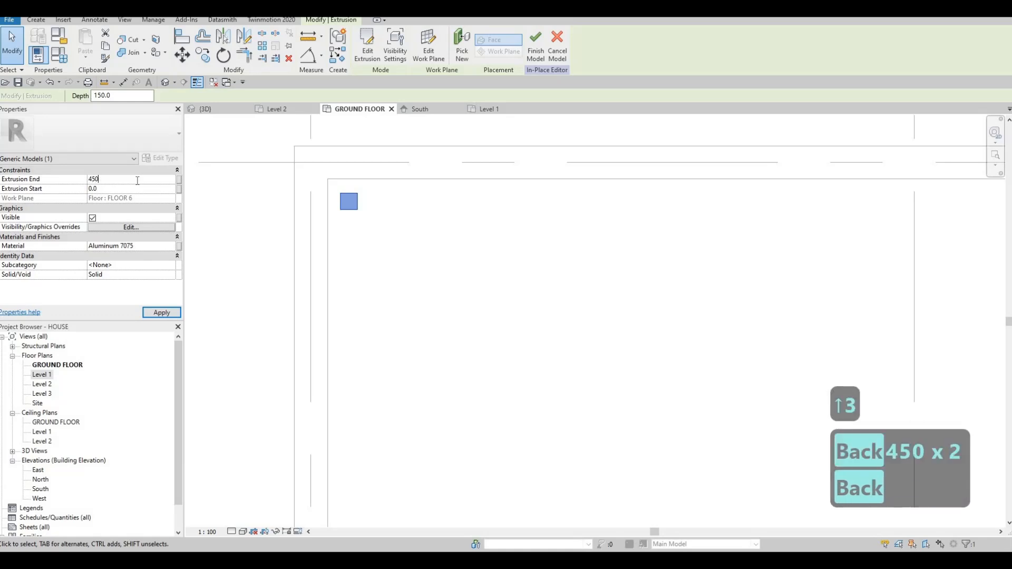
{"action": "type", "text": "00"}
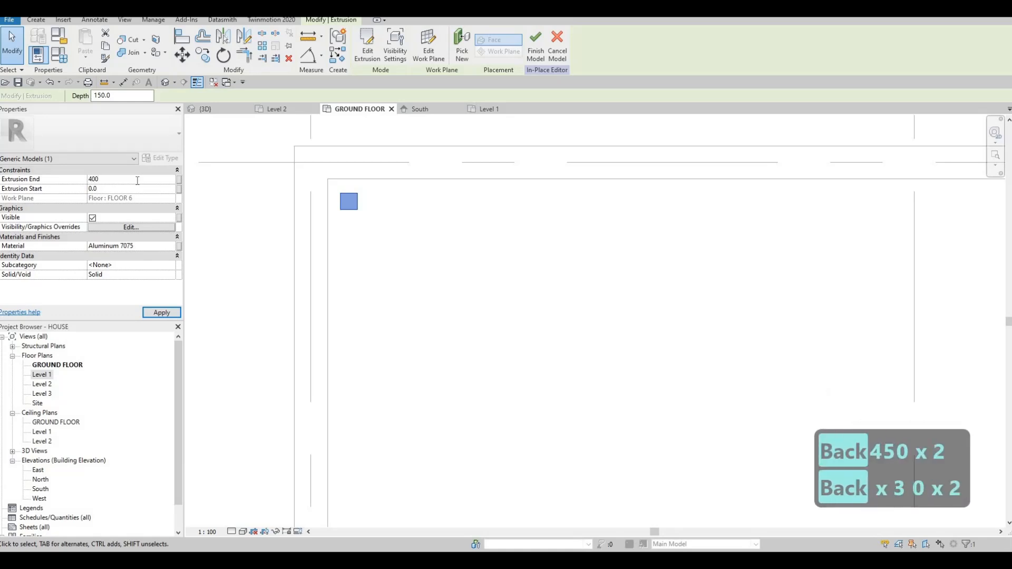
{"action": "type", "text": "0"}
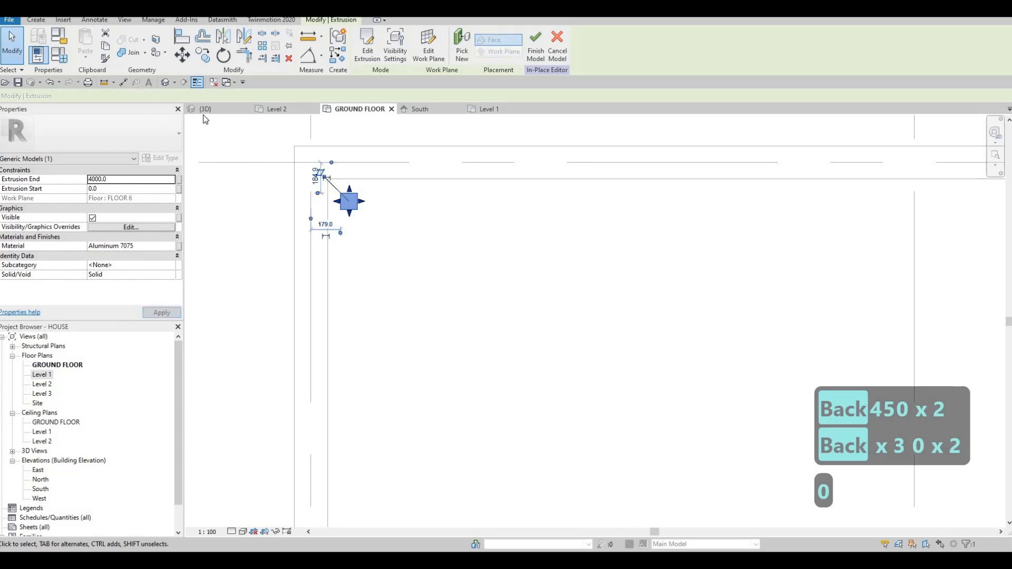
Check the column against the terrace walls in the 3D view and set its extrusion end to 3500 mm
{"action": "left_click", "coordinate": [205, 109]}
{"action": "middle_click_drag", "start_coordinate": [375, 297], "coordinate": [347, 200], "text": "shift"}
{"action": "scroll", "coordinate": [347, 195], "scroll_direction": "up", "scroll_amount": 2}
{"action": "scroll", "coordinate": [518, 243], "scroll_direction": "up", "scroll_amount": 5}
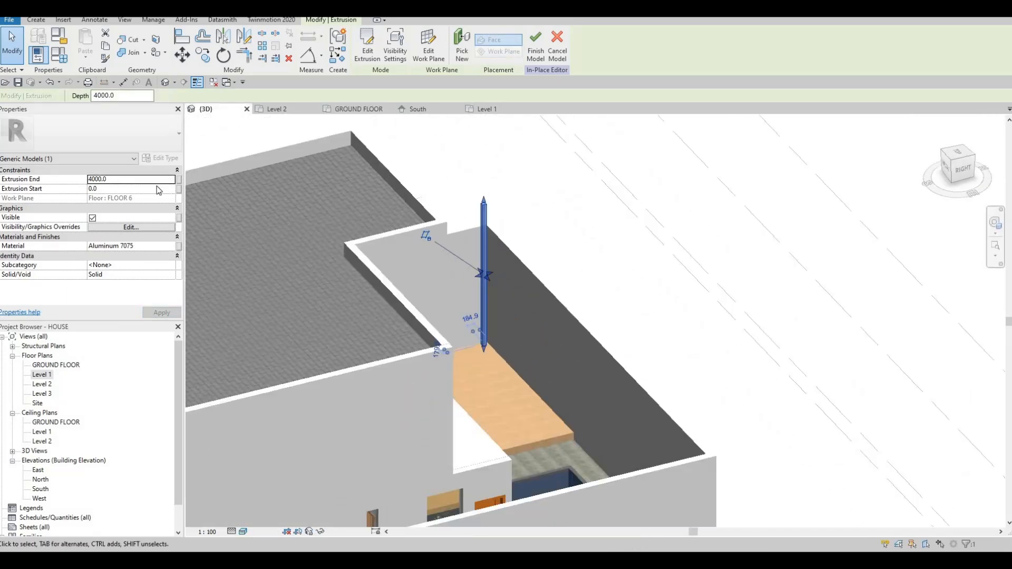
{"action": "left_click", "coordinate": [147, 180]}
{"action": "type", "text": "3"}
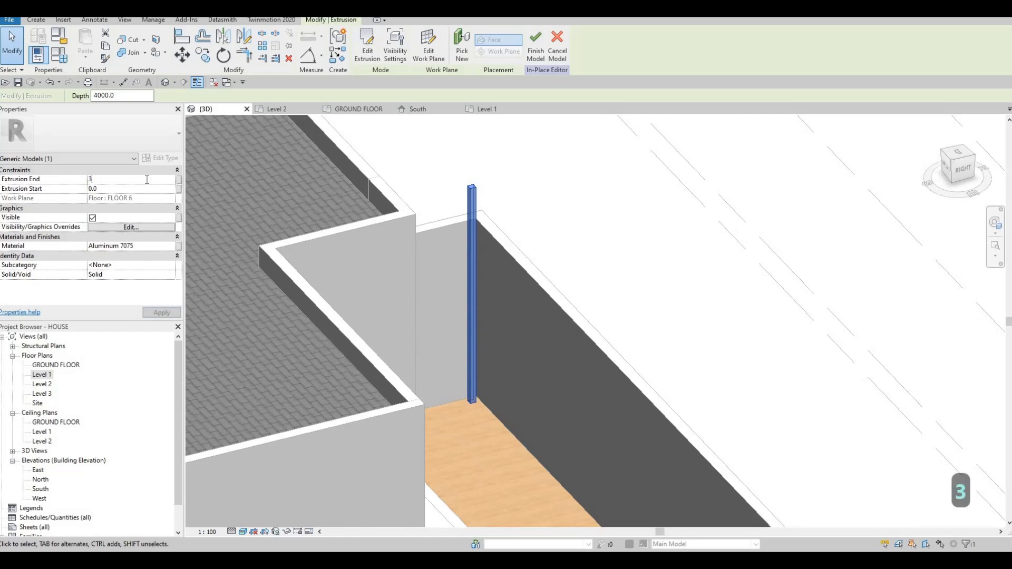
{"action": "type", "text": "500"}
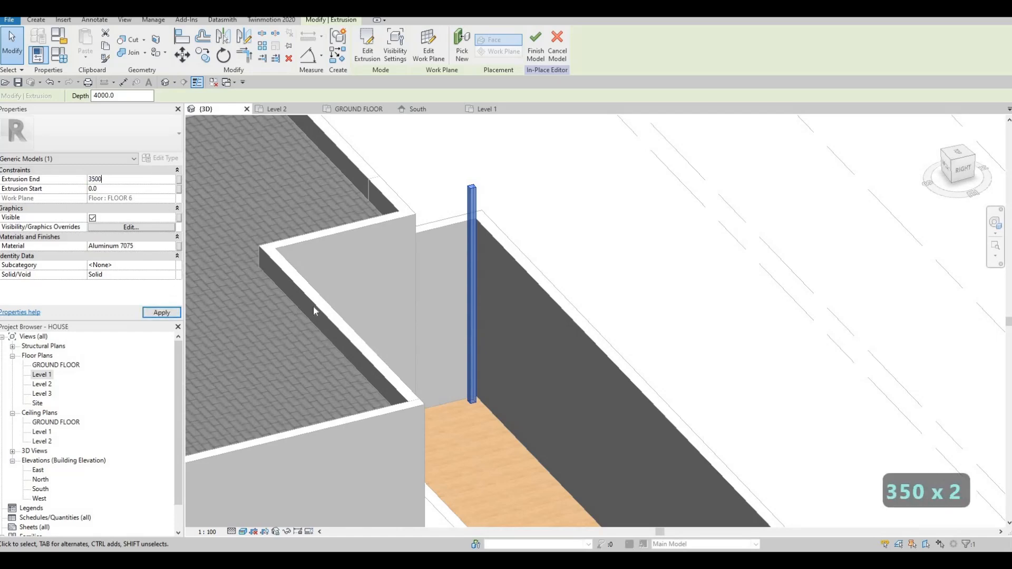
{"action": "middle_click_drag", "start_coordinate": [322, 248], "coordinate": [430, 329], "text": "shift"}
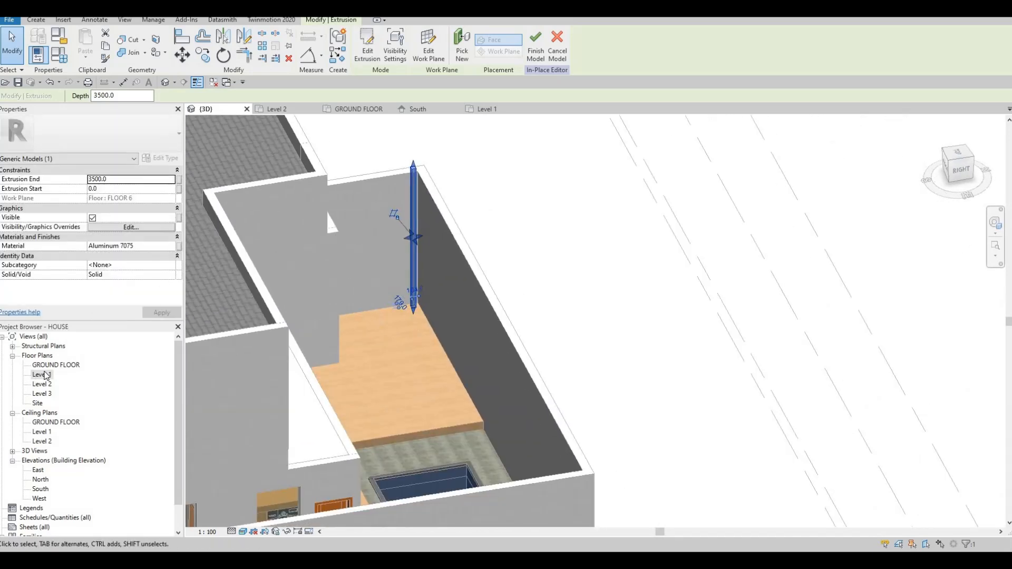
In the Level 1 plan, copy the corner column about 4640 mm horizontally along the rear wall toward the pool
{"action": "double_click", "coordinate": [42, 375]}
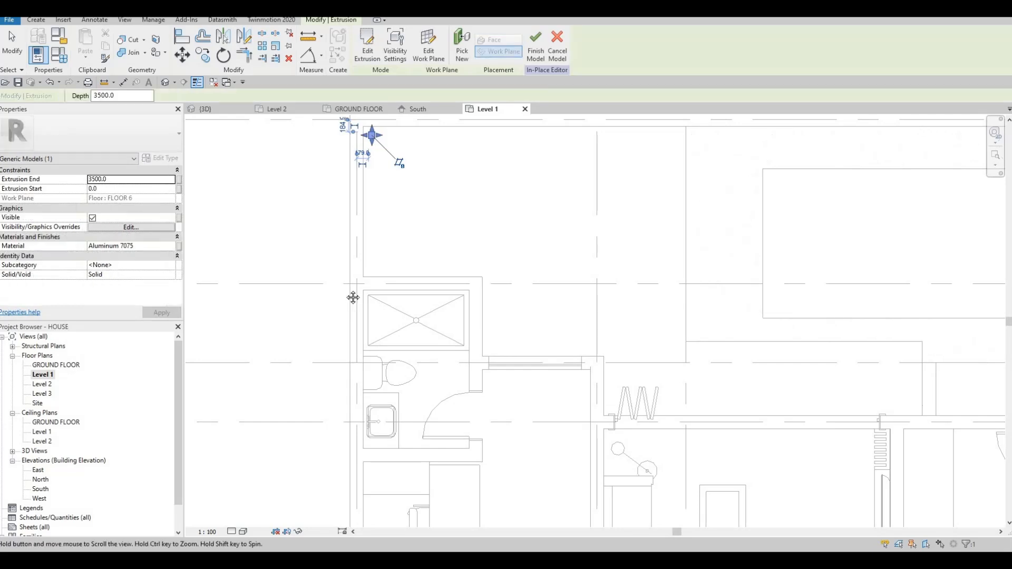
{"action": "scroll", "coordinate": [333, 234], "scroll_direction": "up", "scroll_amount": 3}
{"action": "key", "text": "Escape"}
{"action": "key", "text": "Escape"}
{"action": "left_click", "coordinate": [340, 253]}
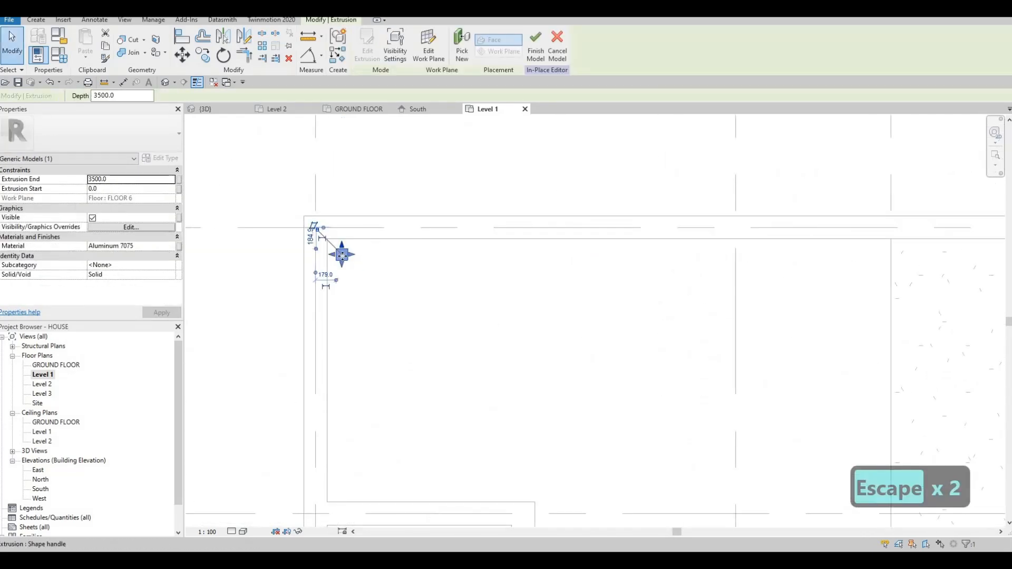
{"action": "key", "text": "c"}
{"action": "key", "text": "o"}
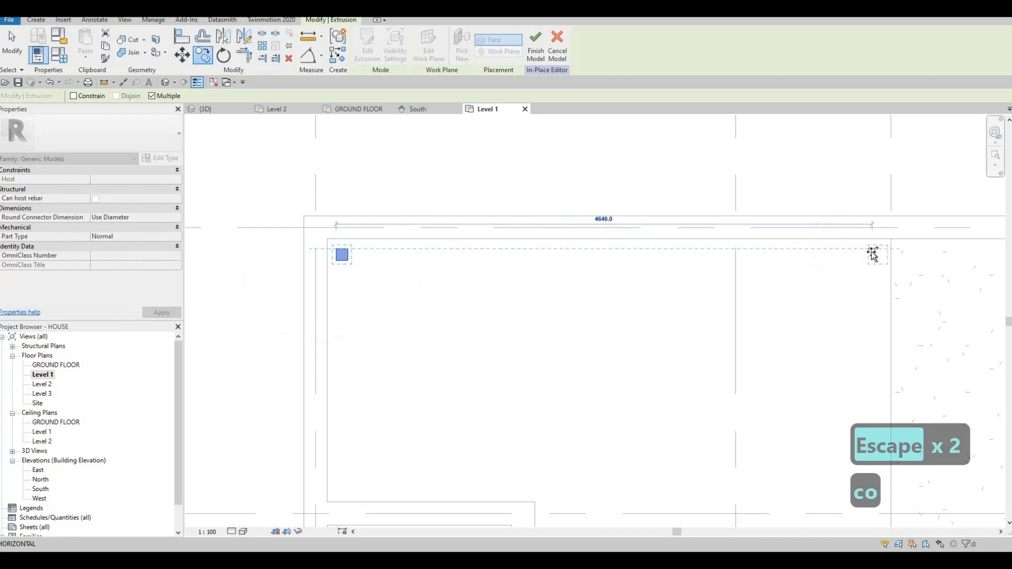
{"action": "left_click", "coordinate": [872, 249]}
{"action": "key", "text": "Escape"}
{"action": "middle_click_drag", "start_coordinate": [604, 287], "coordinate": [576, 221]}
{"action": "key", "text": "Escape"}
{"action": "scroll", "coordinate": [580, 227], "scroll_direction": "down", "scroll_amount": 2}
{"action": "middle_click_drag", "start_coordinate": [649, 298], "coordinate": [616, 271]}
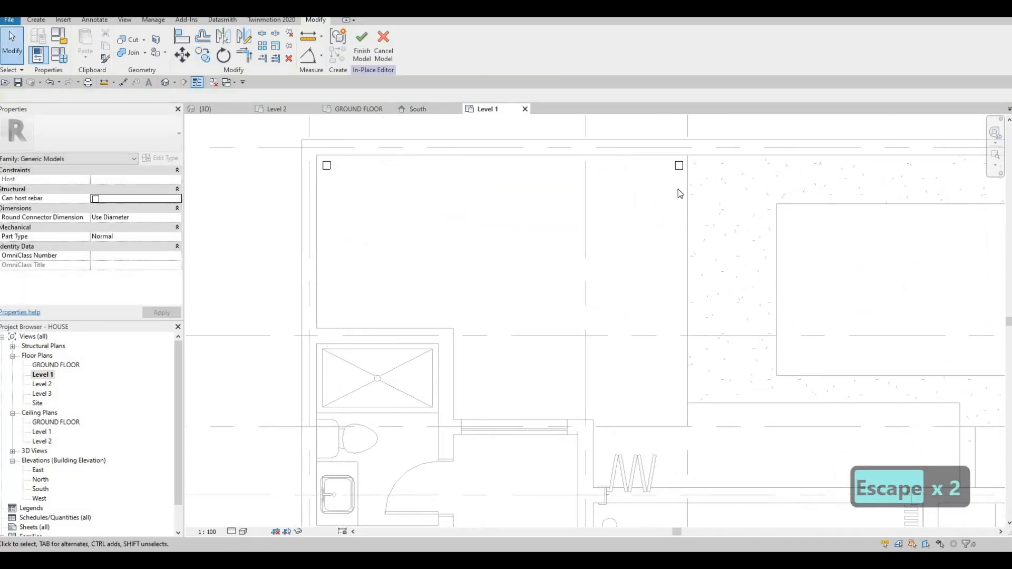
{"action": "key", "text": "Escape"}
Copy the column nearest the pool straight down to the opposite corner of the terrace, level with the sliding door side
{"action": "left_click", "coordinate": [679, 166]}
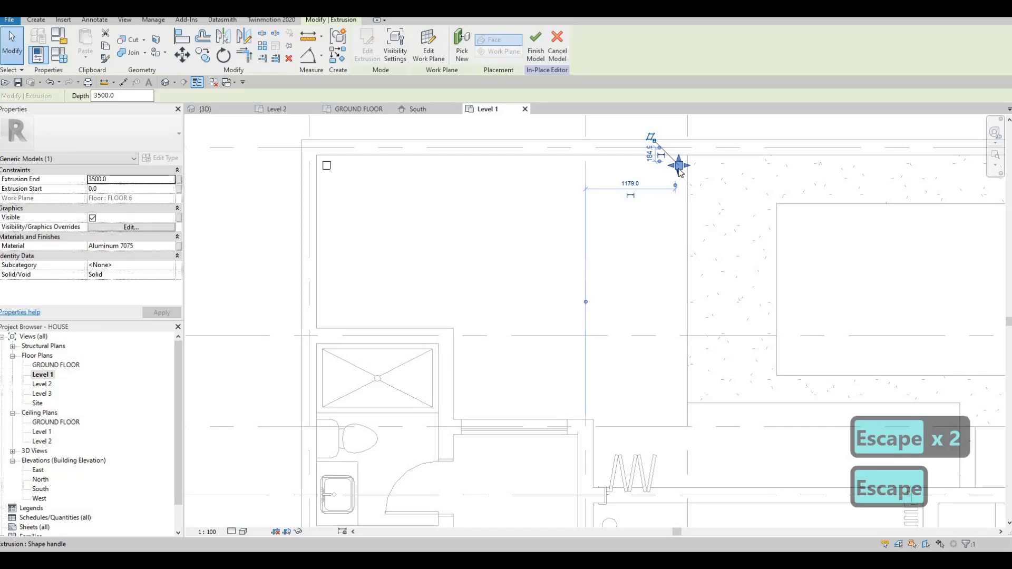
{"action": "key", "text": "c"}
{"action": "key", "text": "o"}
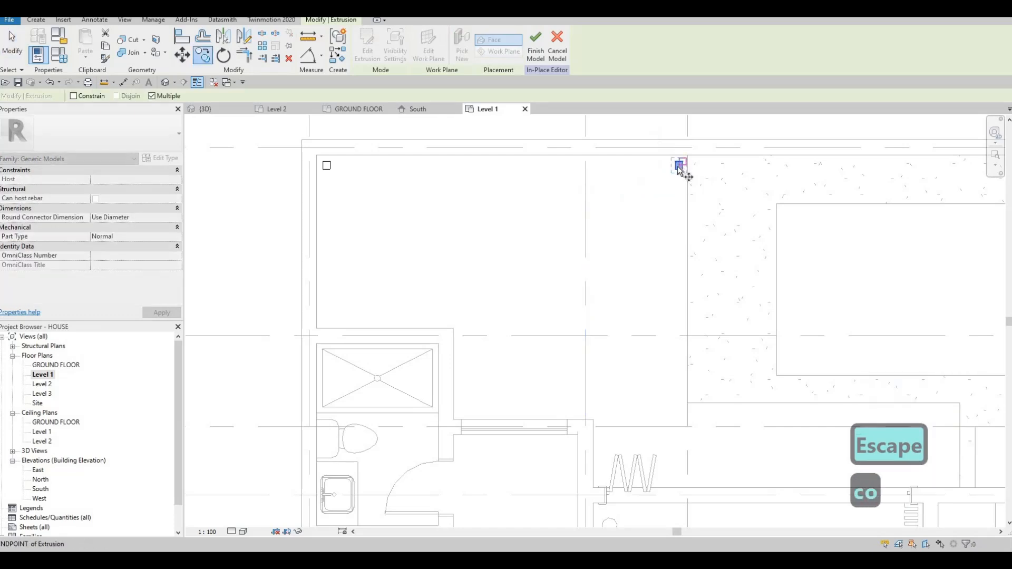
{"action": "left_click", "coordinate": [679, 166]}
{"action": "scroll", "coordinate": [681, 174], "scroll_direction": "up", "scroll_amount": 3}
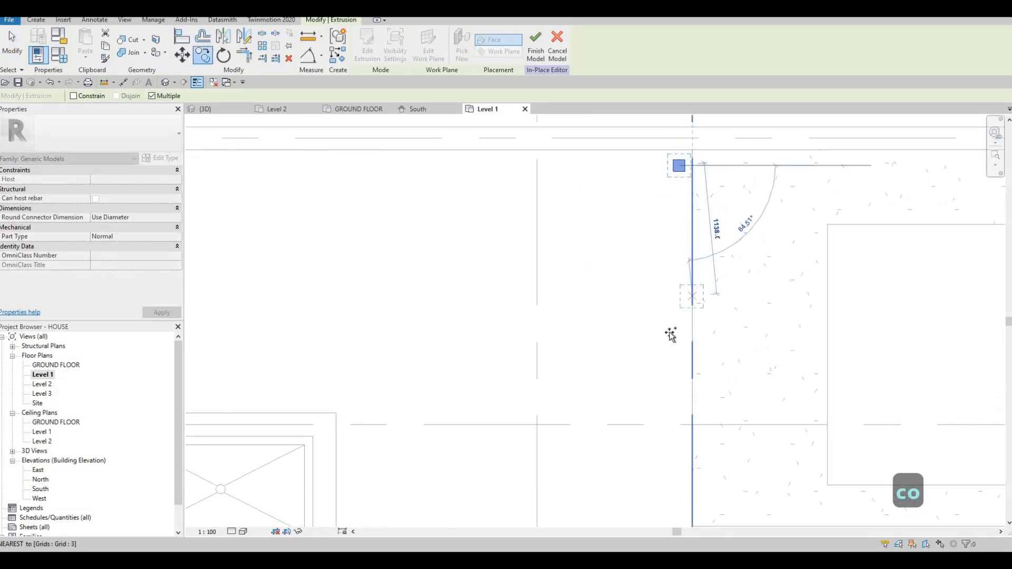
{"action": "middle_click_drag", "start_coordinate": [672, 337], "coordinate": [669, 189]}
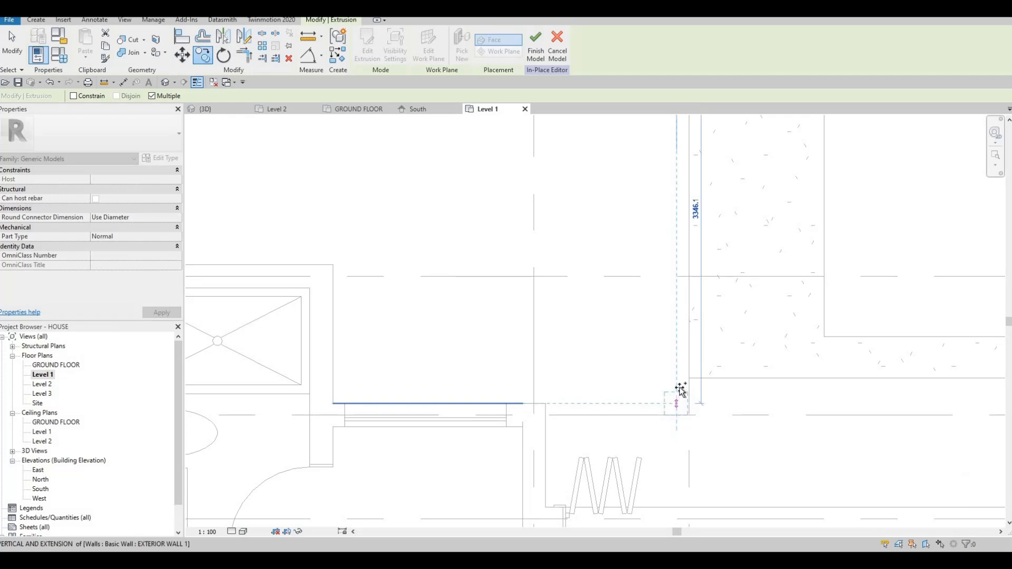
{"action": "left_click", "coordinate": [579, 381]}
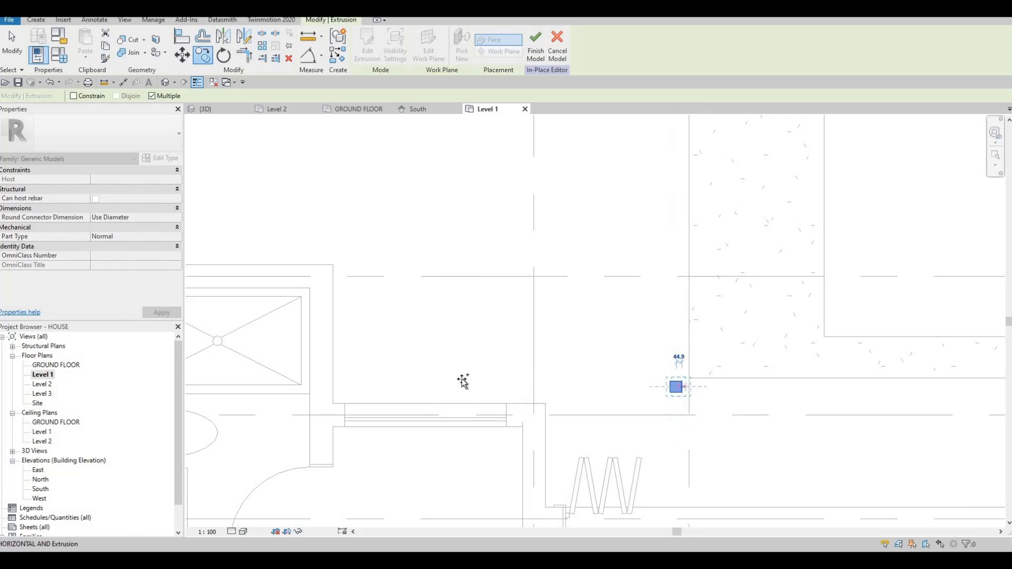
Place another column copy beside the bathroom's outer wall, in line with the new pool-side column, and end the copying
{"action": "left_click", "coordinate": [359, 335]}
{"action": "scroll", "coordinate": [467, 278], "scroll_direction": "down", "scroll_amount": 2}
{"action": "middle_click_drag", "start_coordinate": [468, 277], "coordinate": [612, 332]}
{"action": "key", "text": "Escape"}
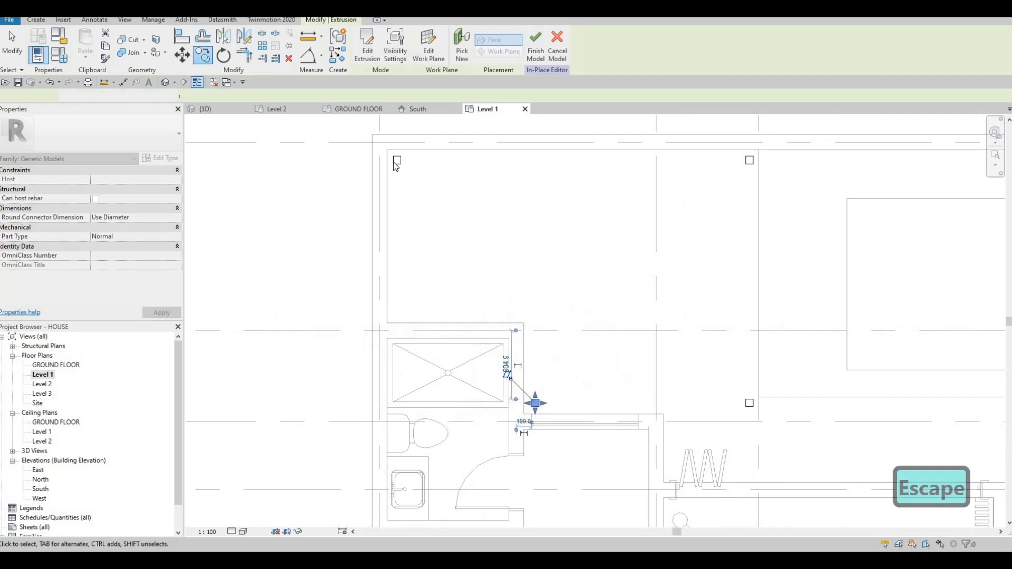
{"action": "key", "text": "Escape"}
Start copying the original column in the terrace's outer wall corner
{"action": "left_click", "coordinate": [396, 160]}
{"action": "key", "text": "c"}
{"action": "key", "text": "o"}
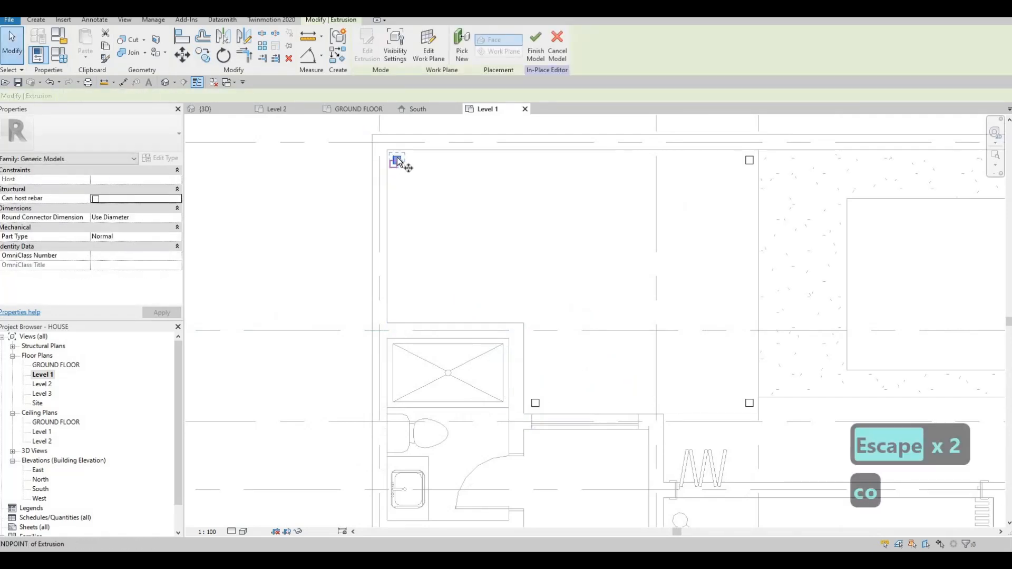
{"action": "scroll", "coordinate": [395, 162], "scroll_direction": "up", "scroll_amount": 2}
{"action": "scroll", "coordinate": [397, 161], "scroll_direction": "up", "scroll_amount": 1}
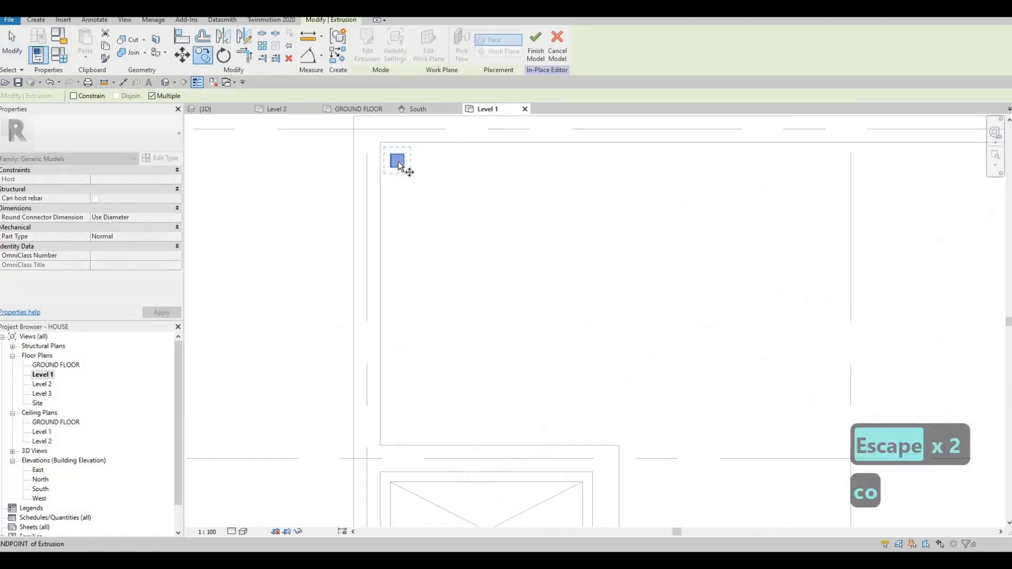
Copy the square post from the terrace's upper-left corner straight down to the corner above the shower, and check the posts in 3D
{"action": "left_click", "coordinate": [397, 162]}
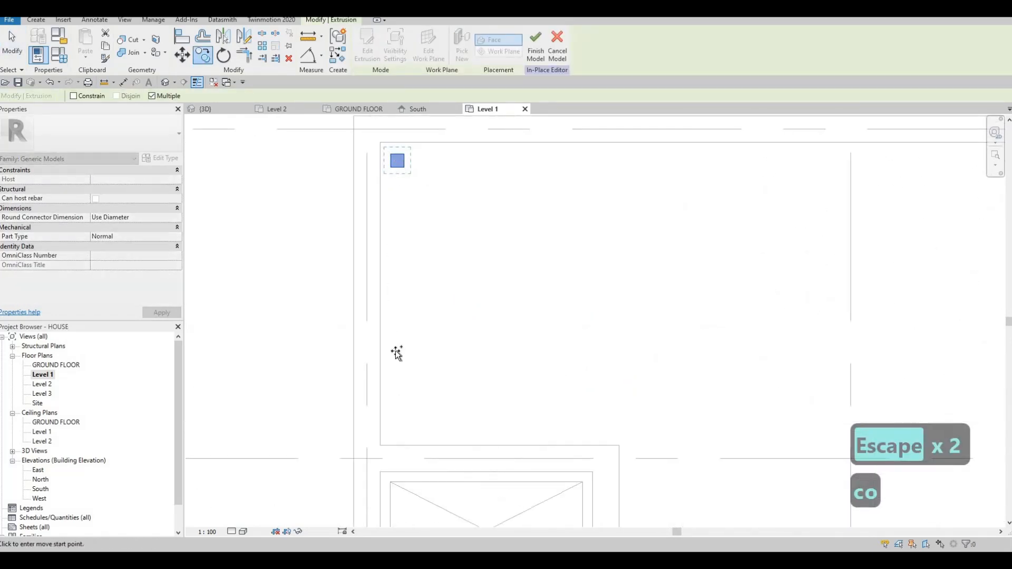
{"action": "left_click", "coordinate": [398, 430]}
{"action": "key", "text": "Escape"}
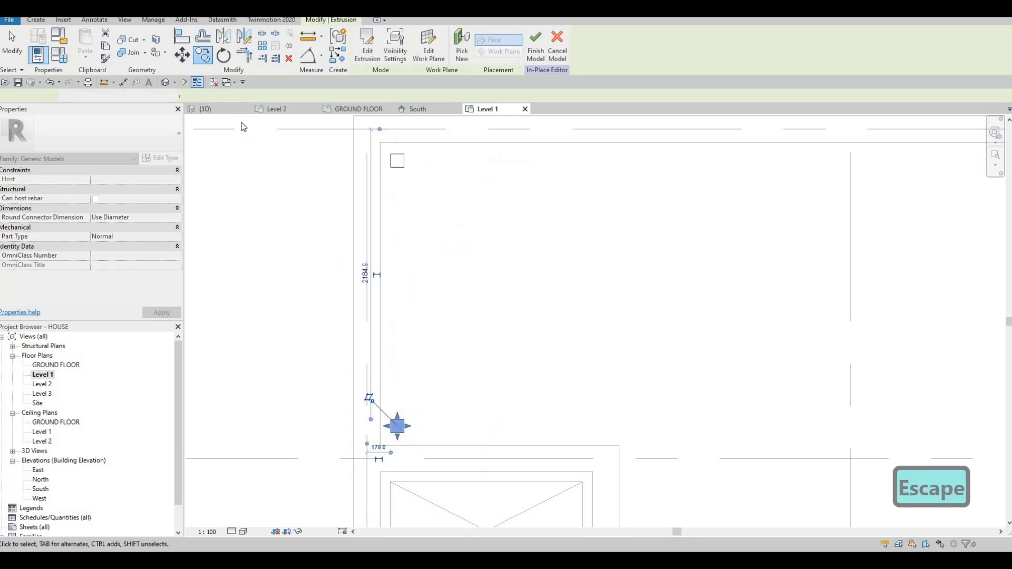
{"action": "left_click", "coordinate": [213, 108]}
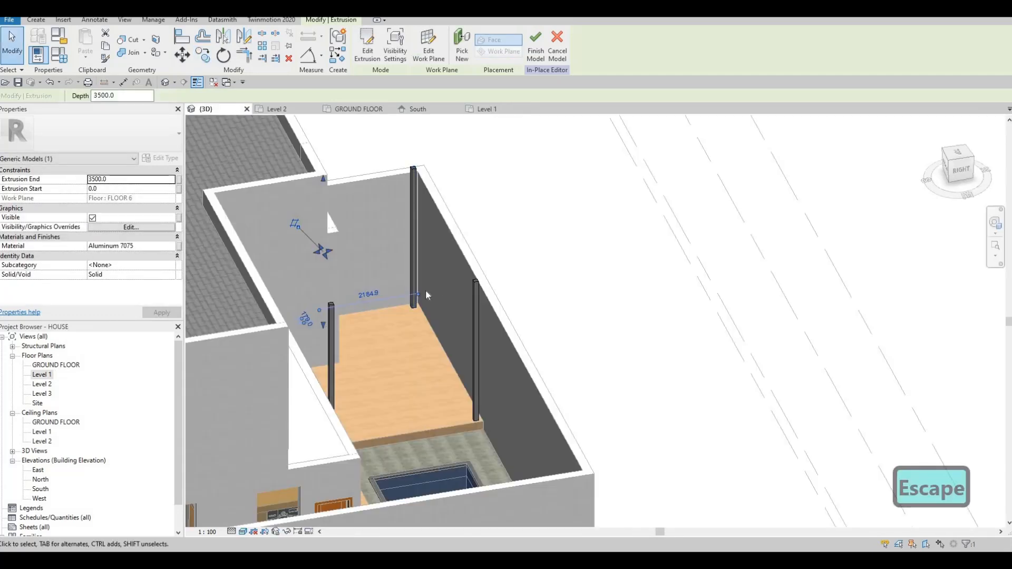
{"action": "middle_click_drag", "start_coordinate": [452, 284], "coordinate": [315, 220], "text": "shift"}
{"action": "middle_click_drag", "start_coordinate": [310, 272], "coordinate": [332, 236]}
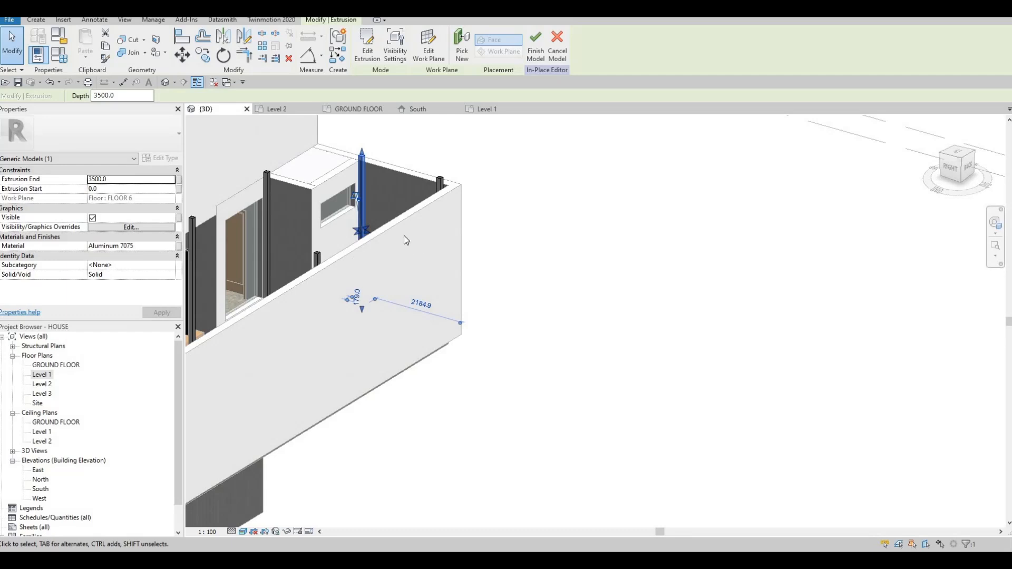
{"action": "middle_click_drag", "start_coordinate": [403, 240], "coordinate": [553, 246], "text": "shift"}
{"action": "key", "text": "Escape"}
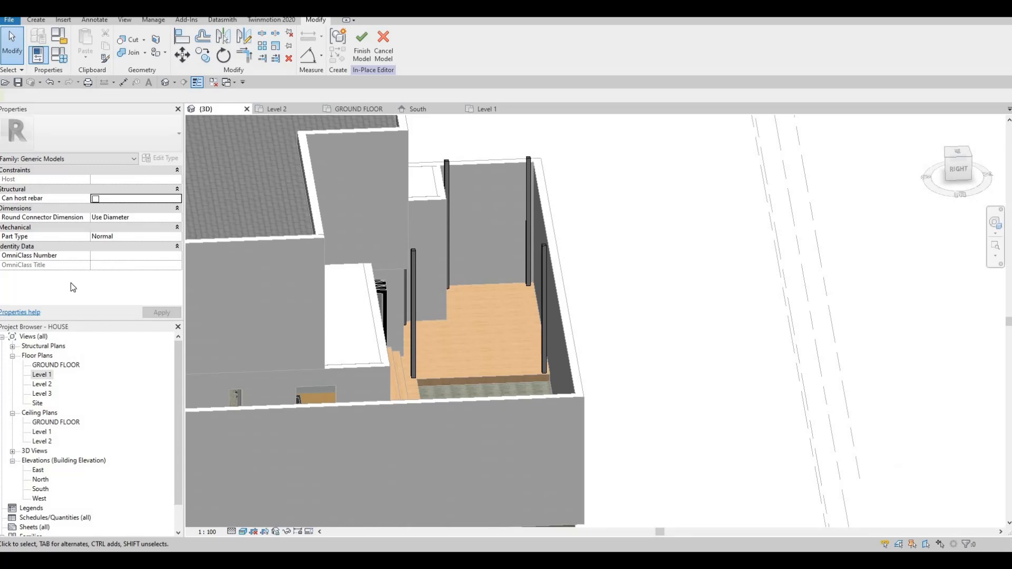
Start a new extrusion in the Level 1 floor plan and set its work plane by picking the terrace floor, FLOOR 6
{"action": "double_click", "coordinate": [43, 375]}
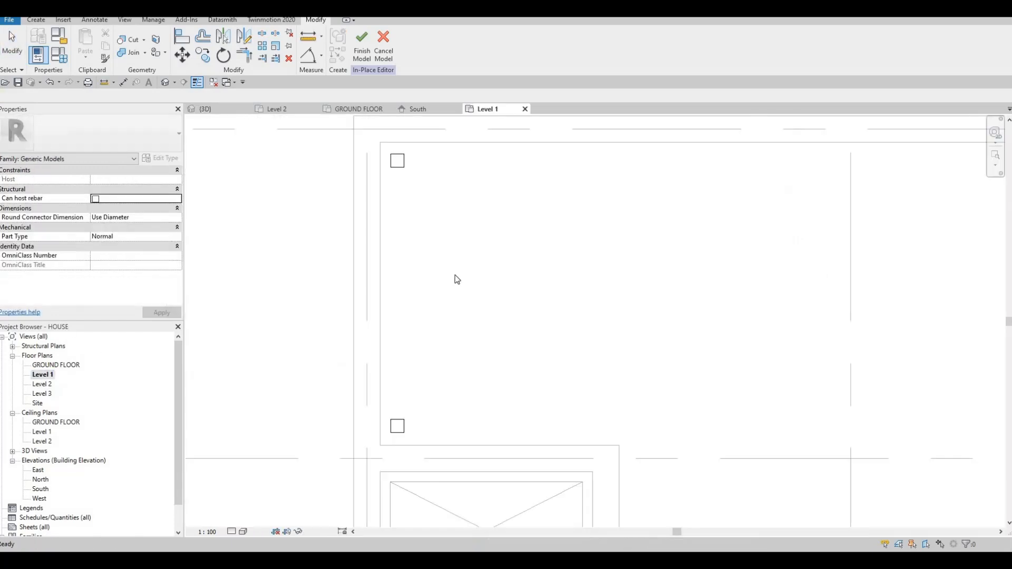
{"action": "scroll", "coordinate": [342, 182], "scroll_direction": "down", "scroll_amount": 2}
{"action": "key", "text": "Escape"}
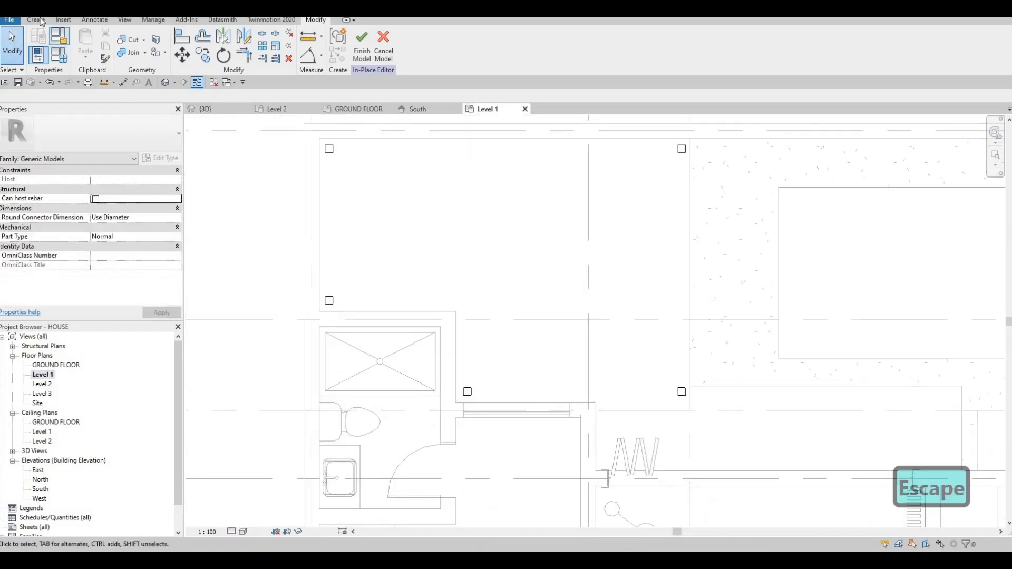
{"action": "left_click", "coordinate": [87, 53]}
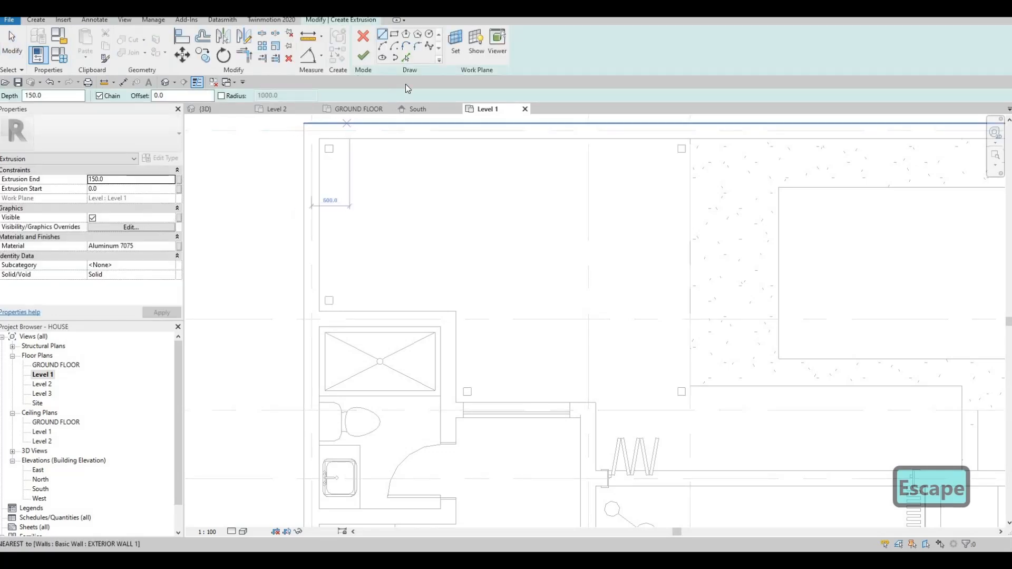
{"action": "left_click", "coordinate": [455, 45]}
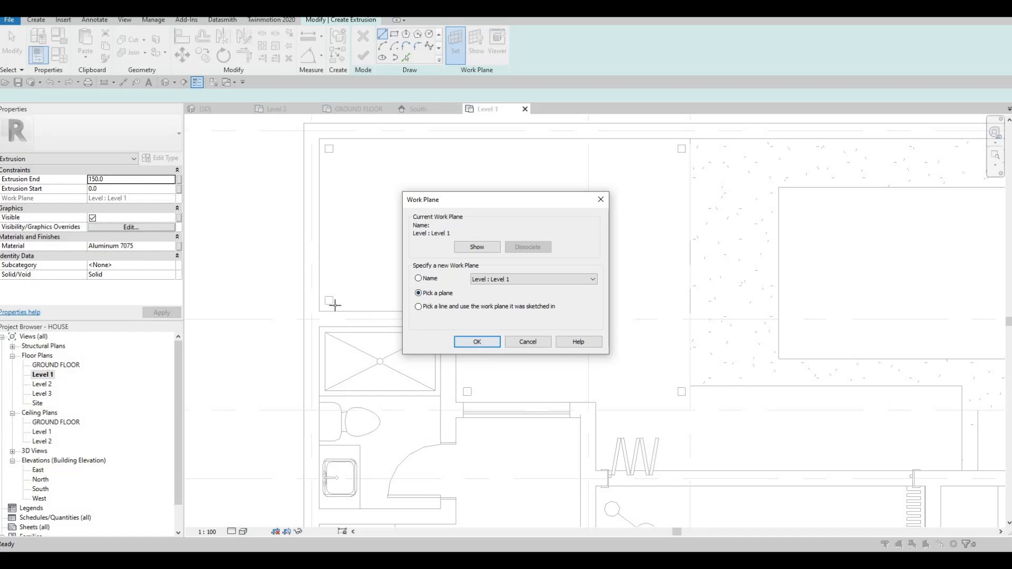
{"action": "key", "text": "Return"}
{"action": "scroll", "coordinate": [329, 299], "scroll_direction": "up", "scroll_amount": 5}
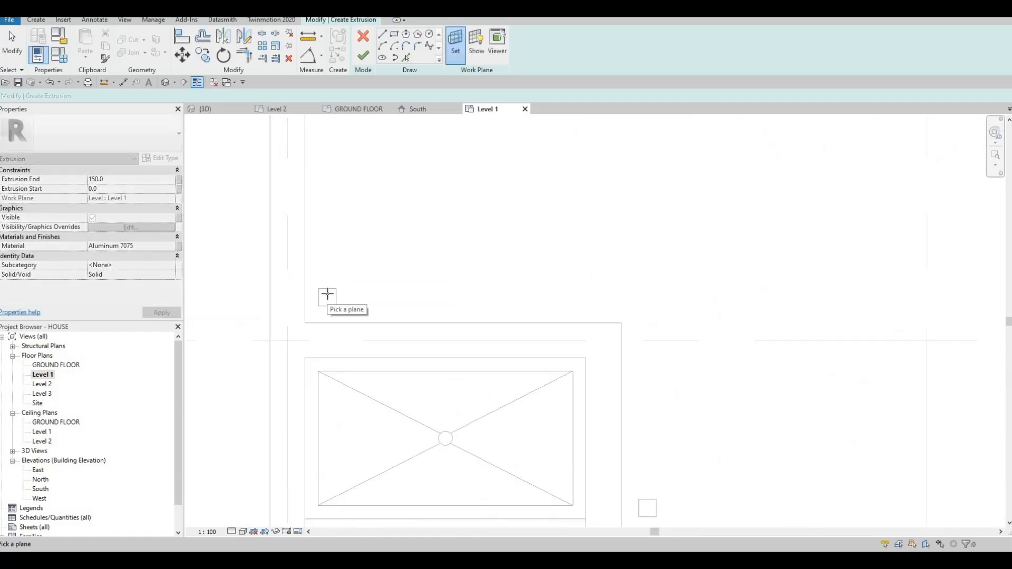
{"action": "key", "text": "Tab"}
{"action": "key", "text": "Tab"}
{"action": "scroll", "coordinate": [346, 248], "scroll_direction": "down", "scroll_amount": 4}
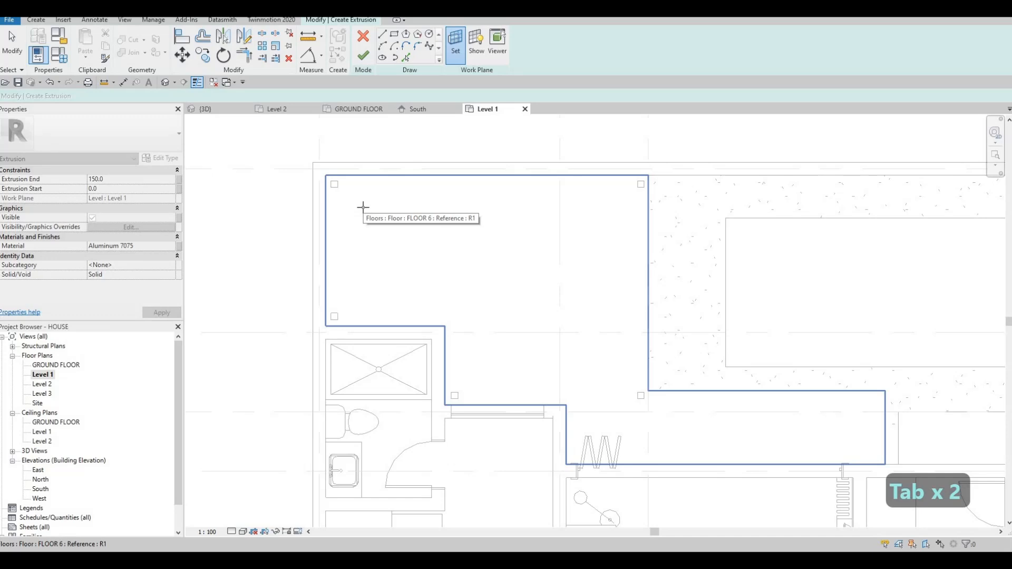
{"action": "left_click", "coordinate": [363, 207]}
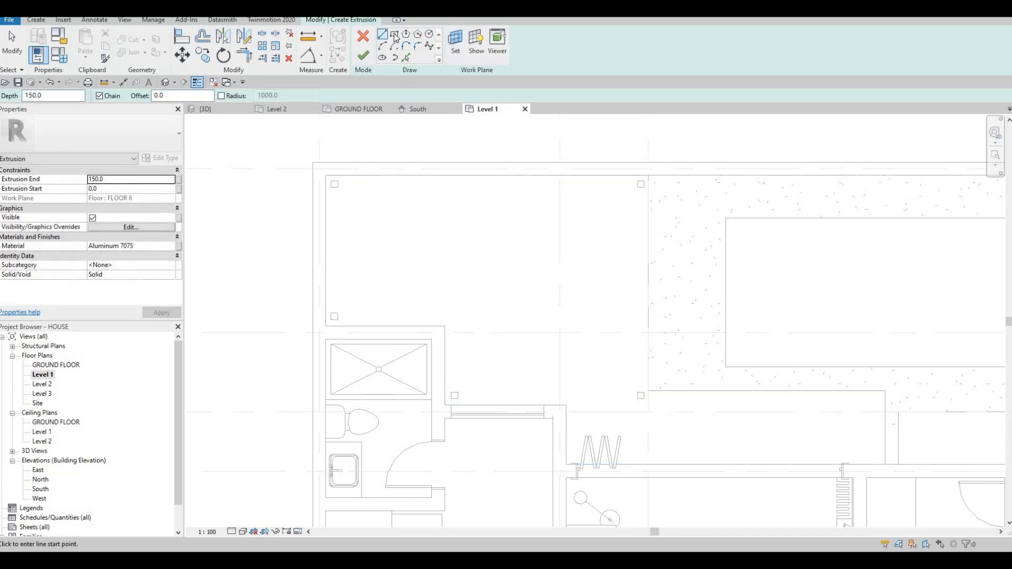
Sketch a rectangle about 4400 by 2100 from the upper-left post's outer corner down to the lower edge of the post above the shower
{"action": "scroll", "coordinate": [333, 183], "scroll_direction": "up", "scroll_amount": 5}
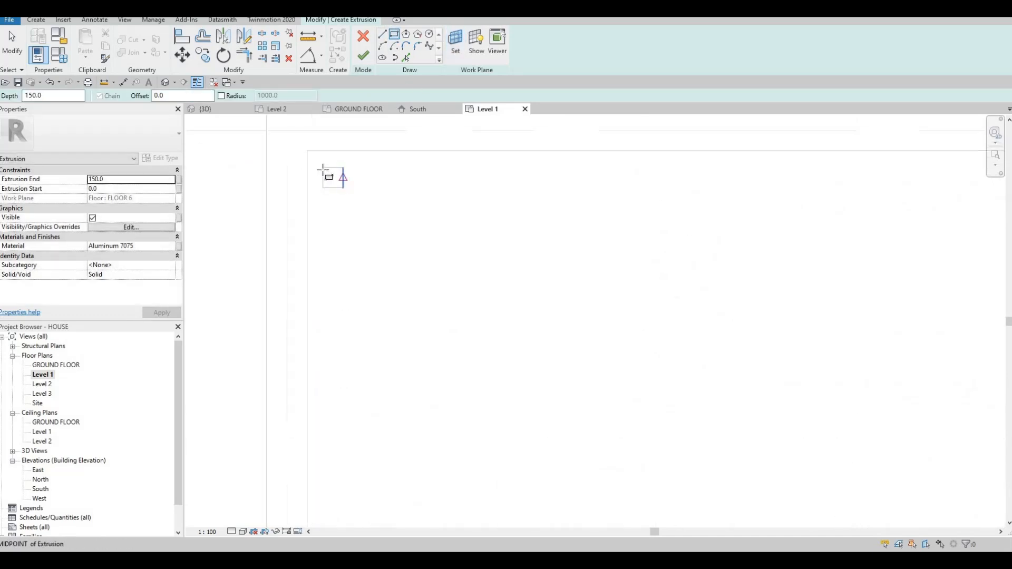
{"action": "scroll", "coordinate": [533, 296], "scroll_direction": "down", "scroll_amount": 5}
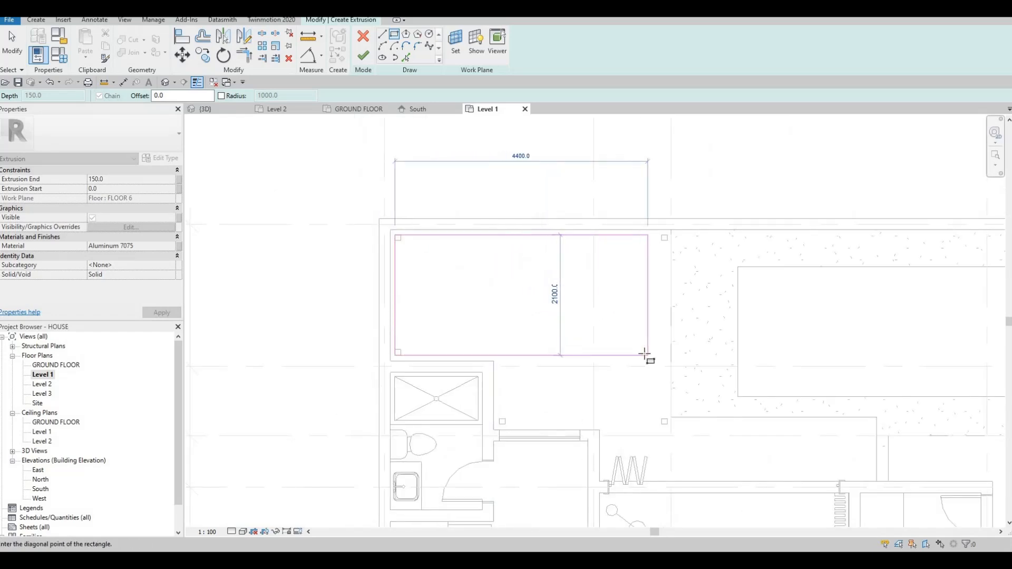
{"action": "left_click", "coordinate": [643, 356]}
{"action": "key", "text": "Escape"}
{"action": "scroll", "coordinate": [377, 355], "scroll_direction": "up", "scroll_amount": 5}
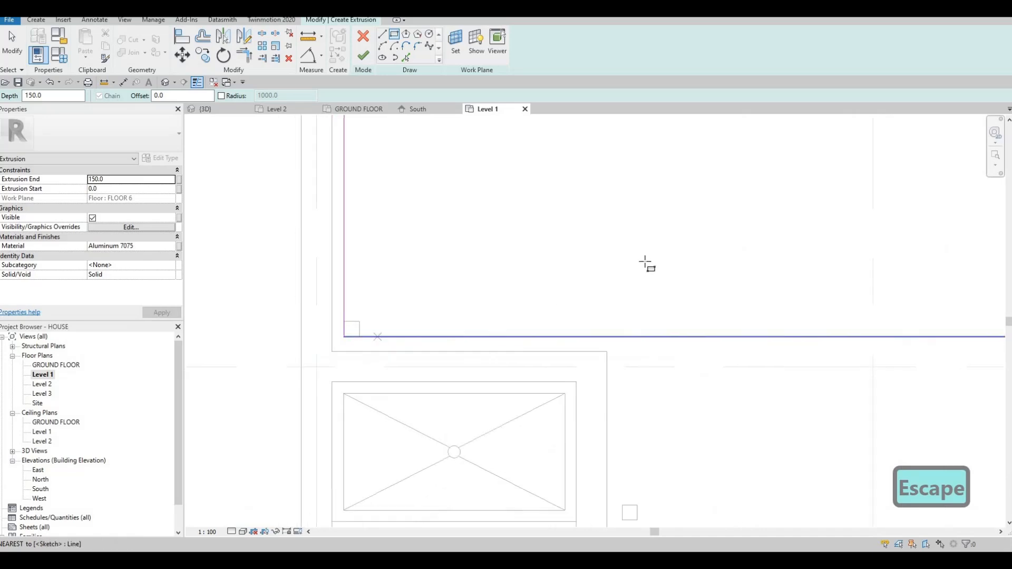
{"action": "scroll", "coordinate": [685, 247], "scroll_direction": "down", "scroll_amount": 3}
{"action": "scroll", "coordinate": [737, 222], "scroll_direction": "up", "scroll_amount": 4}
{"action": "key", "text": "Escape"}
Move the rectangle's right side outward and align it with the outer face of the upper-right post
{"action": "left_click", "coordinate": [746, 210]}
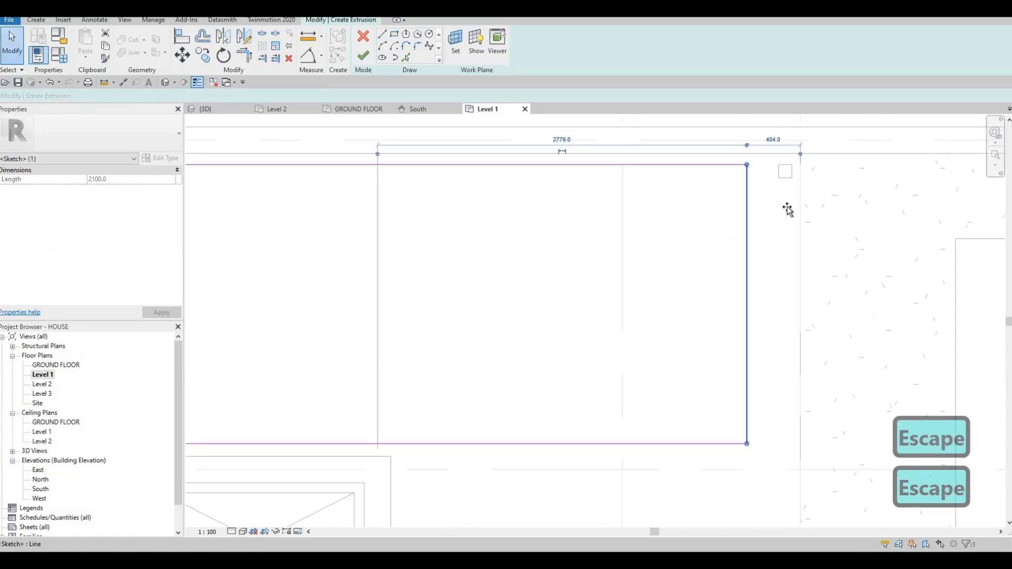
{"action": "left_click_drag", "start_coordinate": [787, 209], "coordinate": [791, 208]}
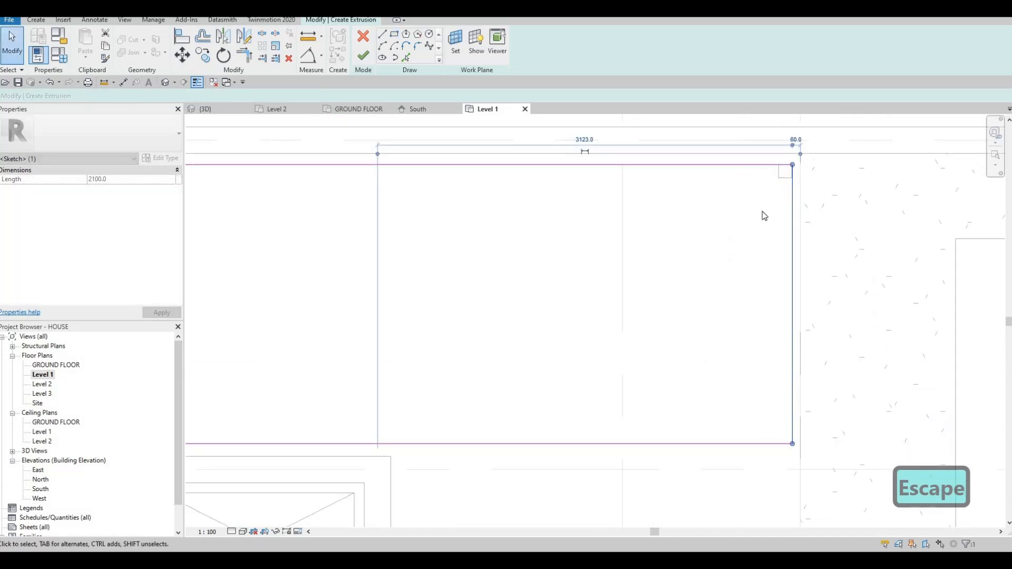
{"action": "scroll", "coordinate": [801, 164], "scroll_direction": "up", "scroll_amount": 3}
{"action": "key", "text": "a"}
{"action": "key", "text": "l"}
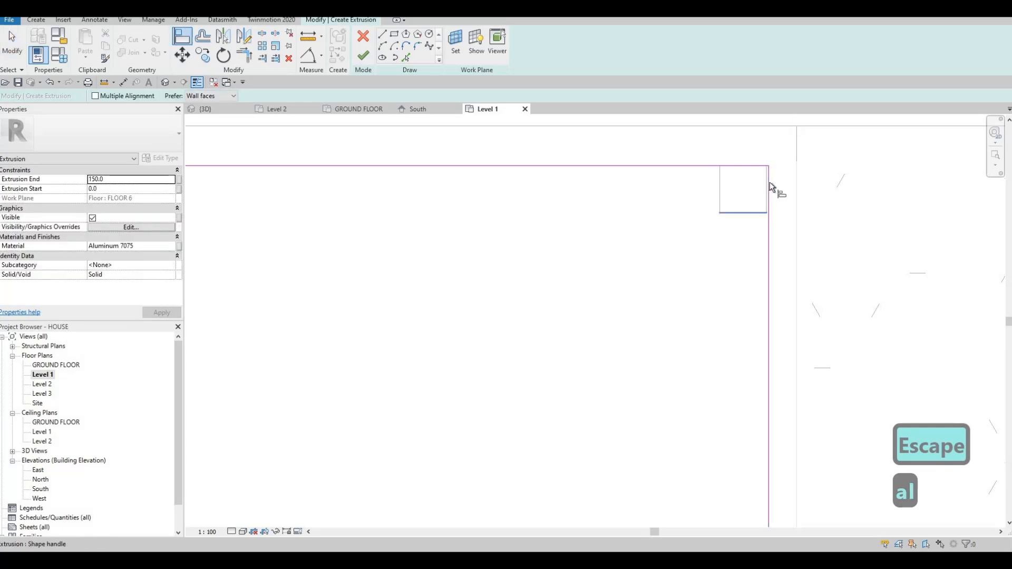
{"action": "scroll", "coordinate": [769, 183], "scroll_direction": "up", "scroll_amount": 3}
{"action": "left_click", "coordinate": [772, 186]}
{"action": "left_click", "coordinate": [773, 188]}
{"action": "scroll", "coordinate": [722, 206], "scroll_direction": "down", "scroll_amount": 3}
{"action": "key", "text": "Escape"}
{"action": "middle_click_drag", "start_coordinate": [668, 278], "coordinate": [671, 284]}
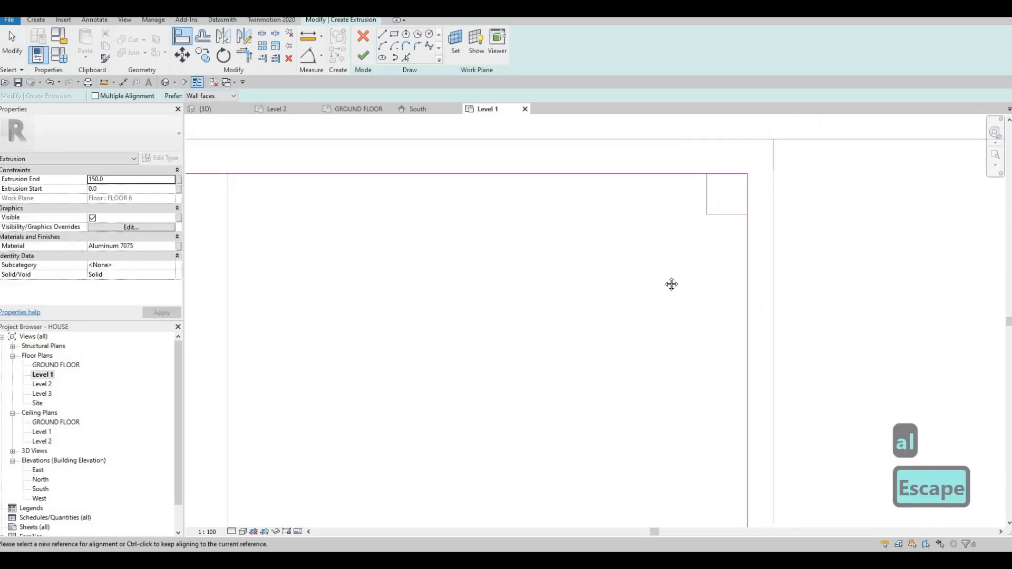
{"action": "scroll", "coordinate": [671, 284], "scroll_direction": "down", "scroll_amount": 4}
{"action": "middle_click_drag", "start_coordinate": [602, 321], "coordinate": [603, 242]}
{"action": "key", "text": "Escape"}
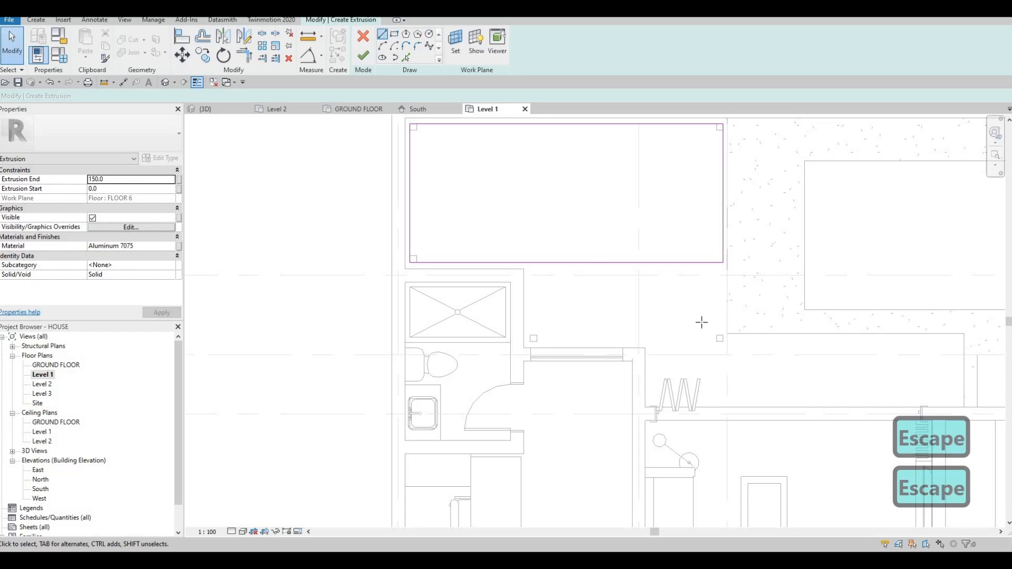
Sketch a horizontal line along the lower-right post's bottom edge and a short vertical line up from the lower-left post beside the sliding door
{"action": "scroll", "coordinate": [799, 378], "scroll_direction": "up", "scroll_amount": 4}
{"action": "left_click", "coordinate": [801, 381]}
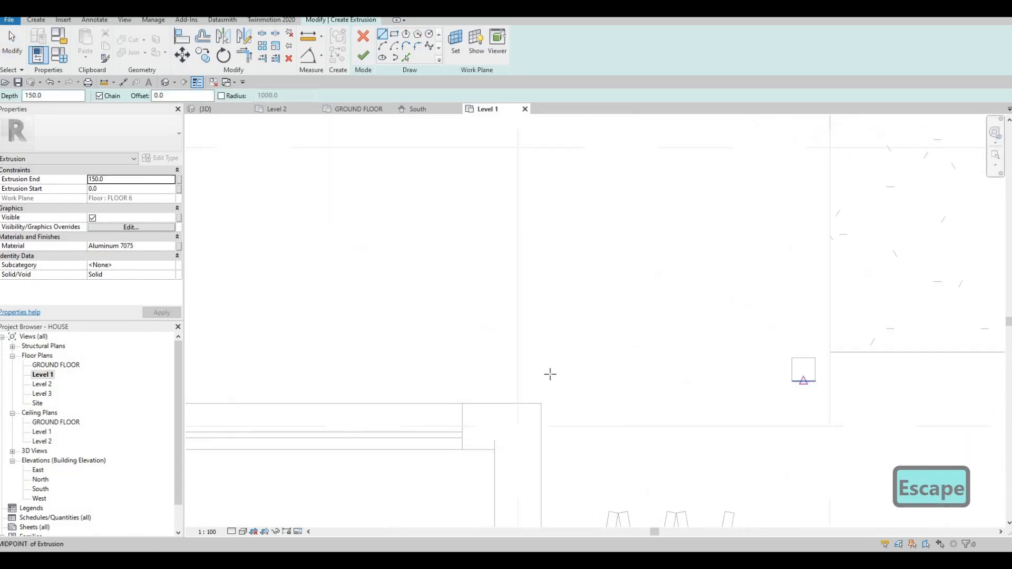
{"action": "left_click", "coordinate": [460, 383]}
{"action": "key", "text": "Escape"}
{"action": "middle_click_drag", "start_coordinate": [190, 366], "coordinate": [455, 352]}
{"action": "left_click", "coordinate": [403, 354]}
{"action": "left_click", "coordinate": [402, 286]}
{"action": "key", "text": "Escape"}
{"action": "key", "text": "Escape"}
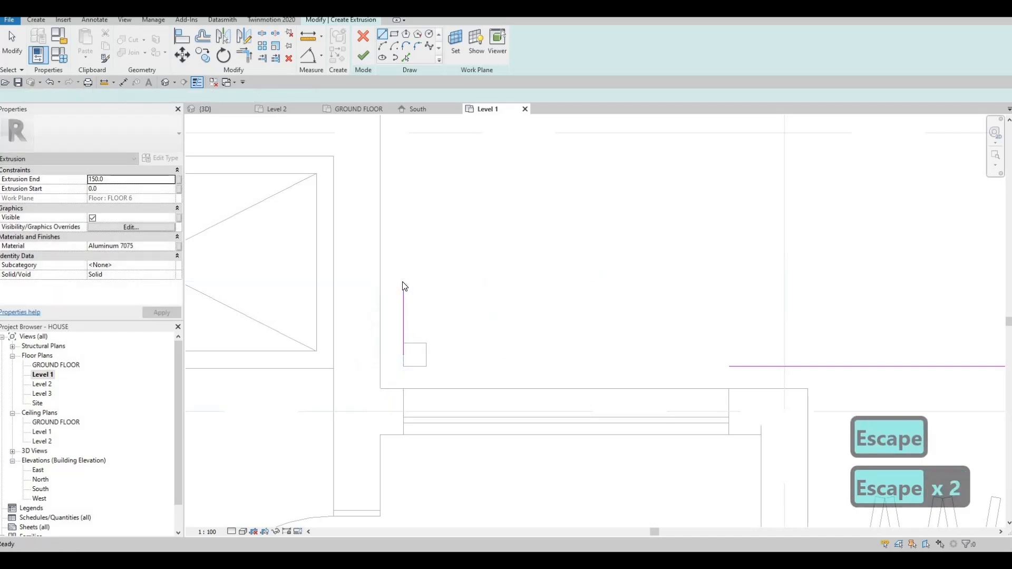
Trim and extend the new lines with the rectangle to form a closed L-shaped outline around the five posts
{"action": "key", "text": "t"}
{"action": "key", "text": "r"}
{"action": "scroll", "coordinate": [461, 316], "scroll_direction": "down", "scroll_amount": 2}
{"action": "left_click", "coordinate": [434, 307]}
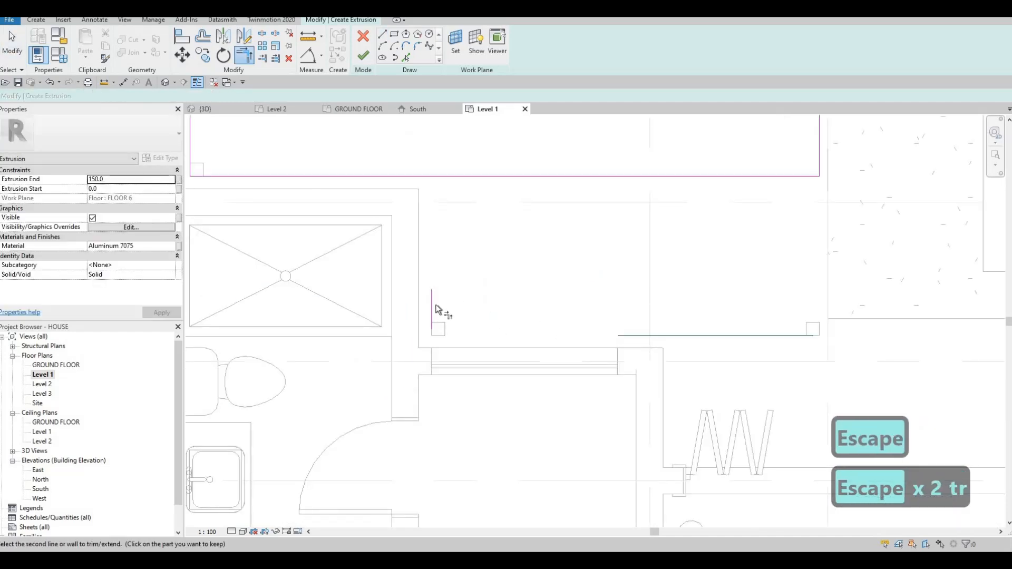
{"action": "left_click", "coordinate": [620, 338]}
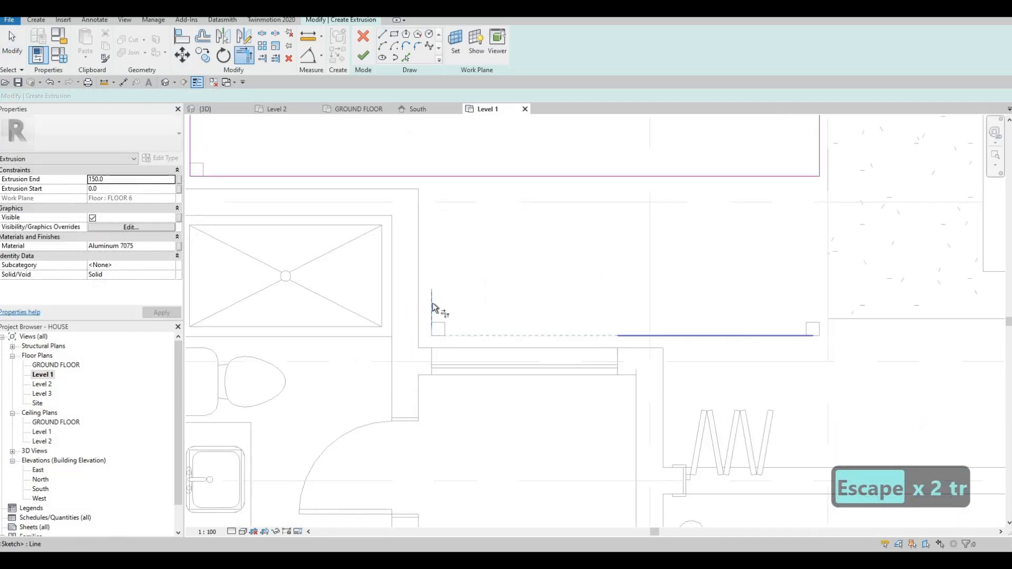
{"action": "left_click", "coordinate": [406, 174]}
{"action": "left_click", "coordinate": [788, 335]}
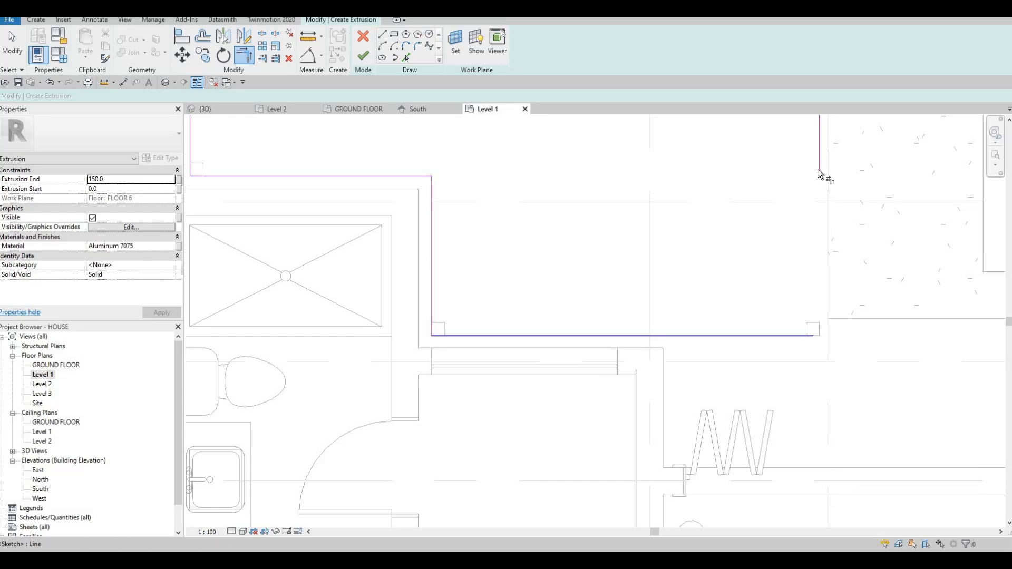
{"action": "left_click", "coordinate": [818, 168]}
{"action": "scroll", "coordinate": [632, 306], "scroll_direction": "down", "scroll_amount": 2}
{"action": "key", "text": "Escape"}
{"action": "key", "text": "Escape"}
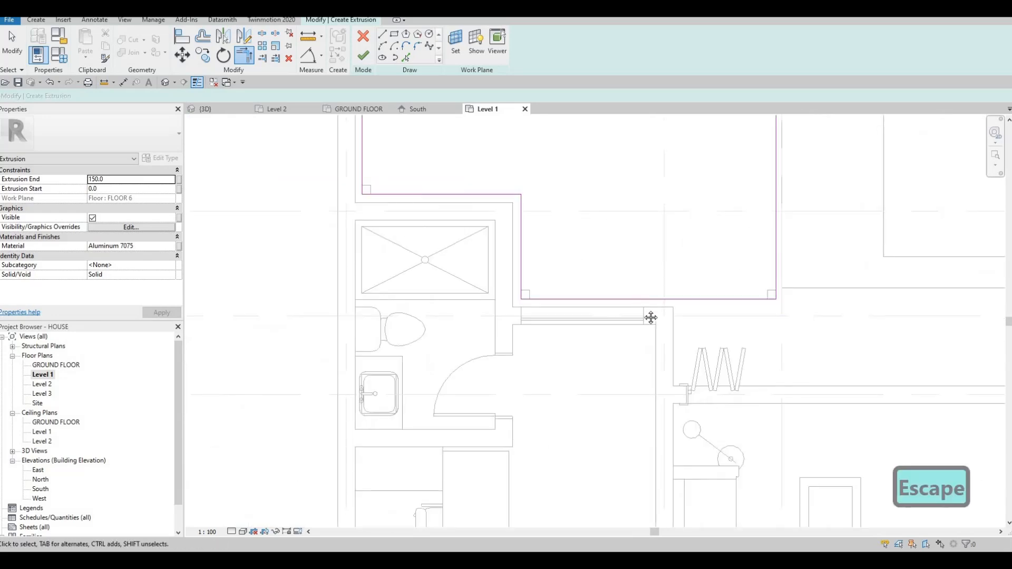
Create inner sketch lines offset 100 inward from every side of the L-shaped outline with Pick Lines
{"action": "middle_click_drag", "start_coordinate": [650, 319], "coordinate": [618, 386]}
{"action": "middle_click_drag", "start_coordinate": [383, 124], "coordinate": [441, 176]}
{"action": "scroll", "coordinate": [369, 138], "scroll_direction": "up", "scroll_amount": 3}
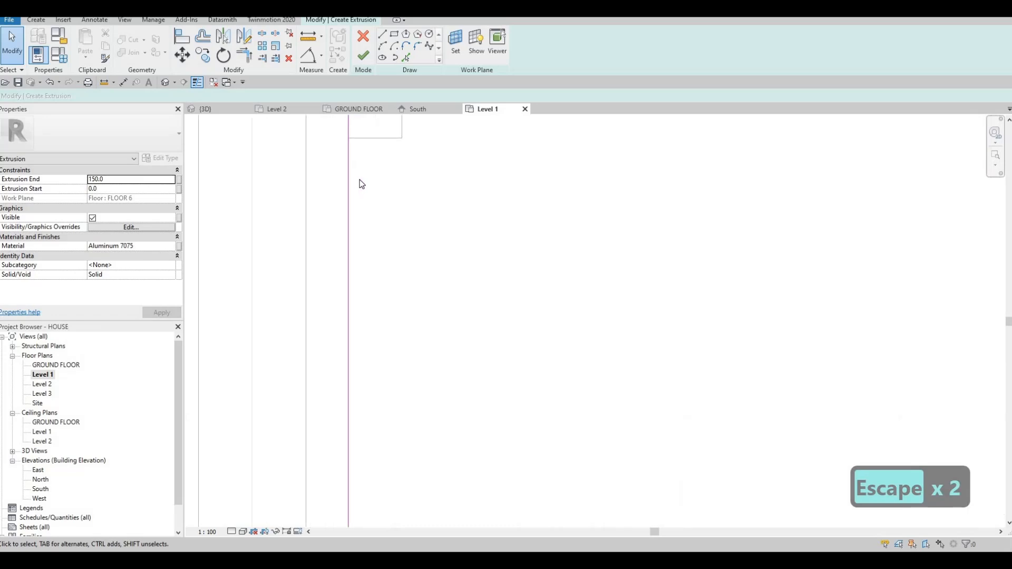
{"action": "scroll", "coordinate": [402, 149], "scroll_direction": "down", "scroll_amount": 3}
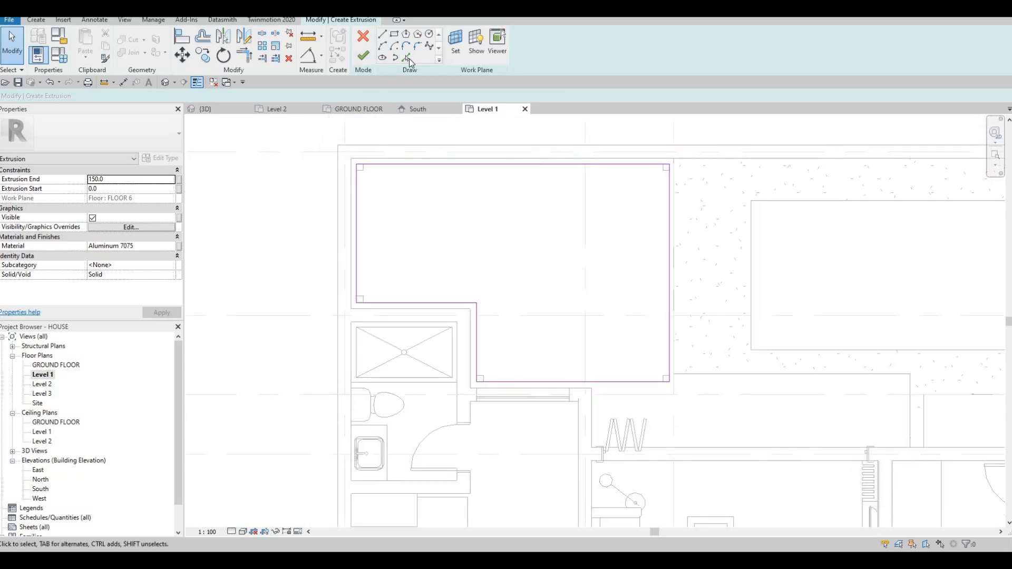
{"action": "left_click", "coordinate": [406, 57]}
{"action": "double_click", "coordinate": [147, 96]}
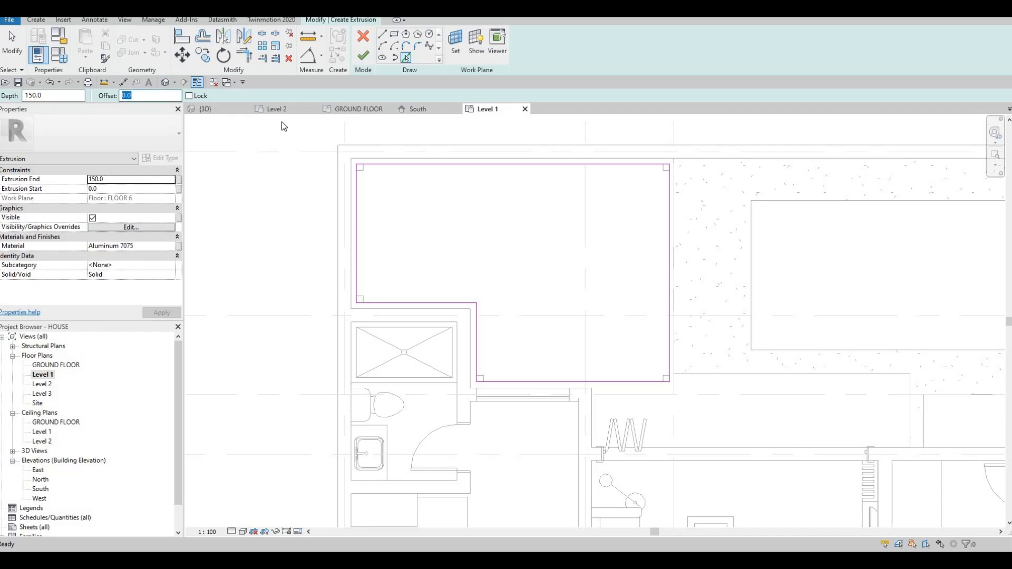
{"action": "type", "text": "100"}
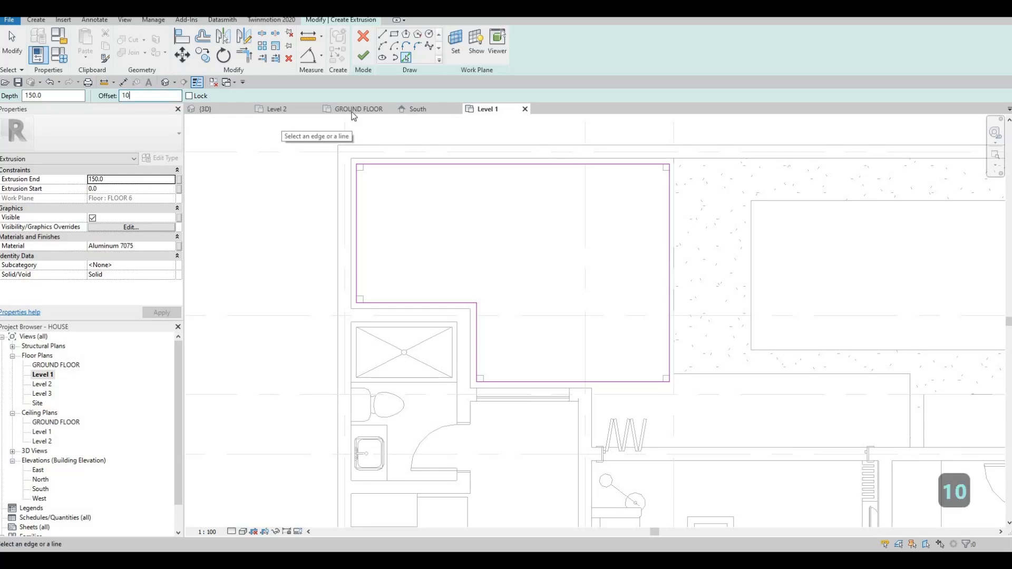
{"action": "left_click", "coordinate": [401, 166]}
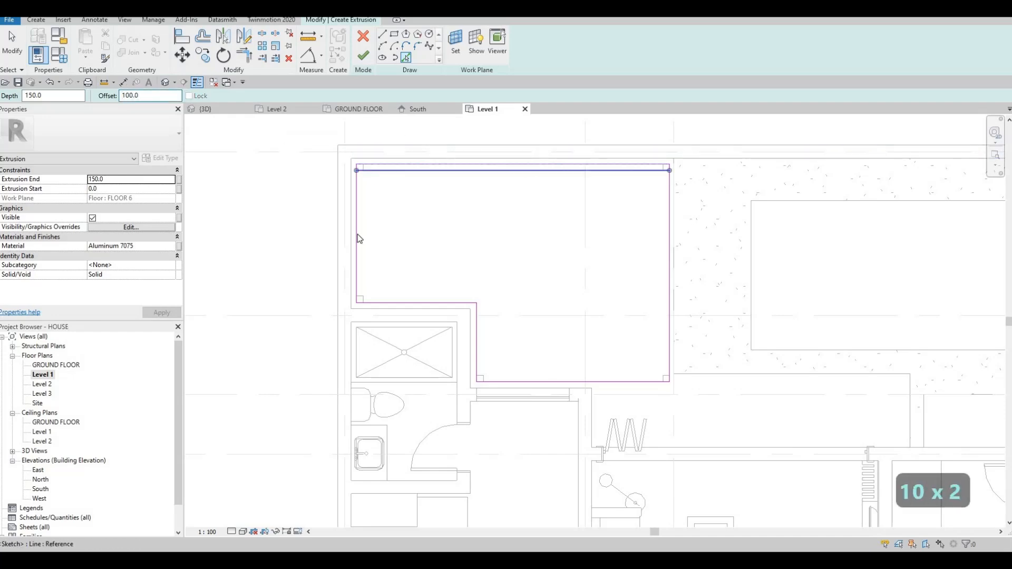
{"action": "left_click", "coordinate": [358, 270]}
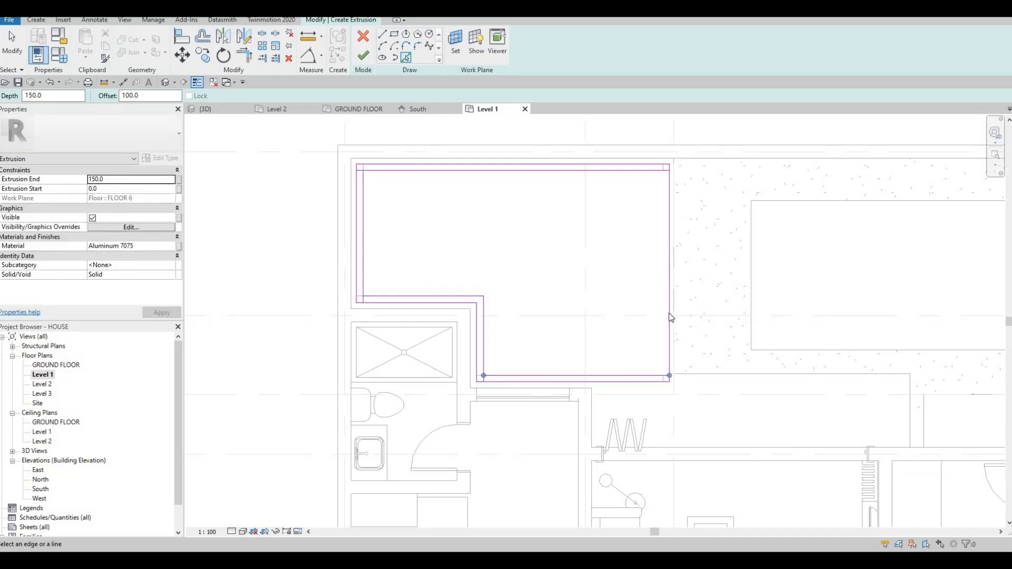
{"action": "key", "text": "Escape"}
{"action": "key", "text": "Escape"}
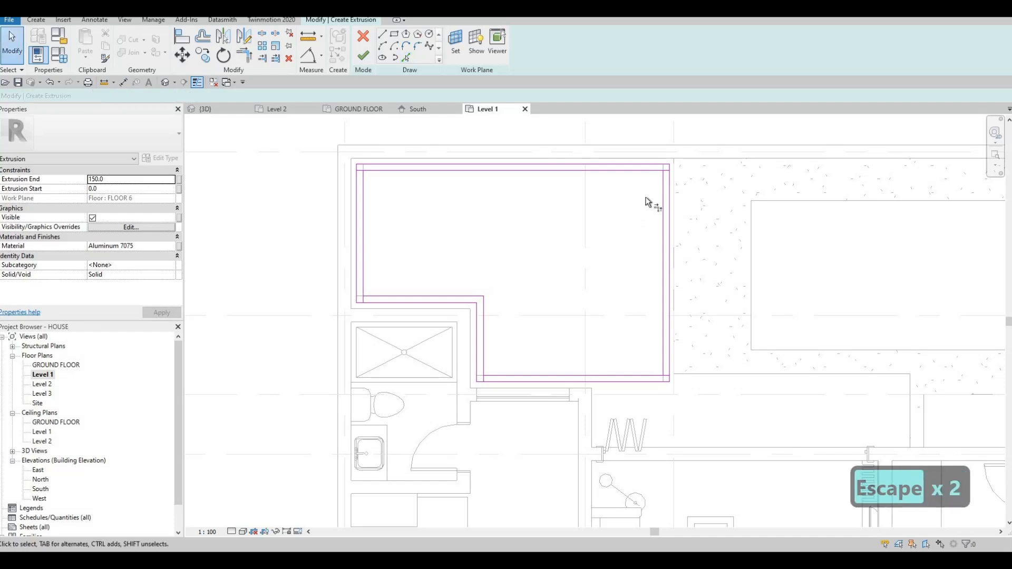
Trim the inner offset sketch lines at their corners to form a closed L-shaped loop inside the outline
{"action": "key", "text": "t"}
{"action": "key", "text": "r"}
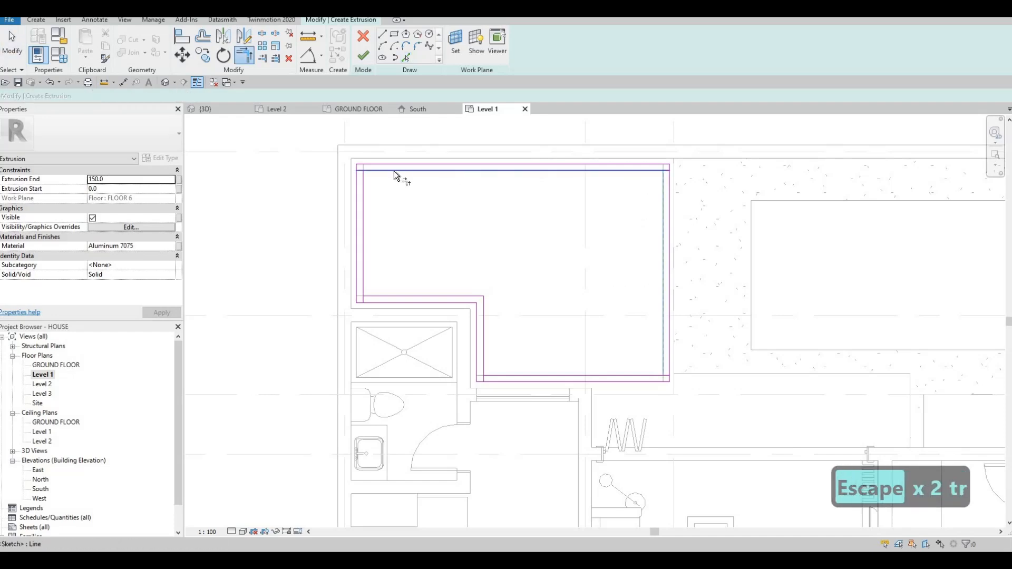
{"action": "left_click", "coordinate": [363, 285]}
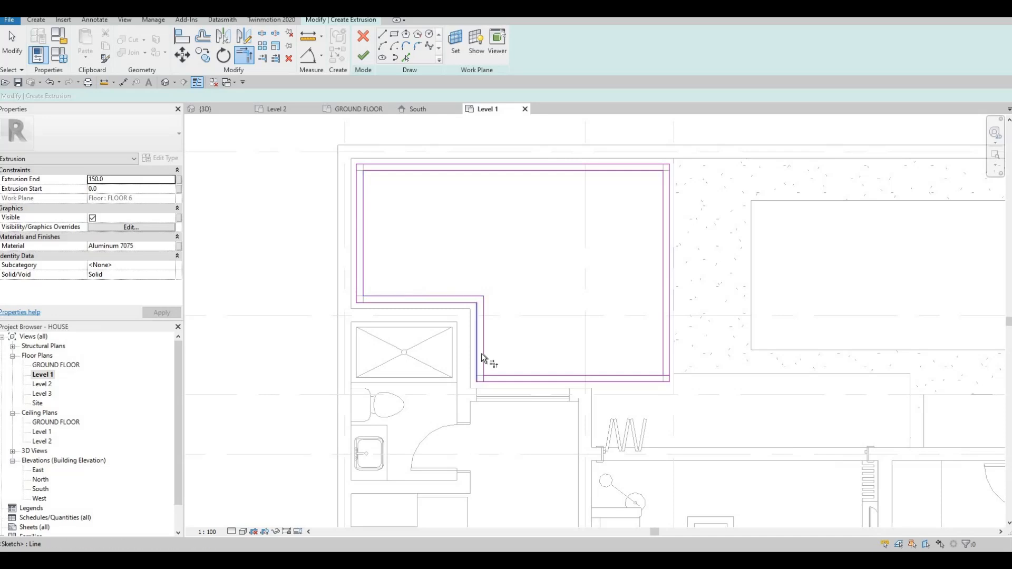
{"action": "left_click", "coordinate": [664, 368]}
{"action": "left_click", "coordinate": [644, 224]}
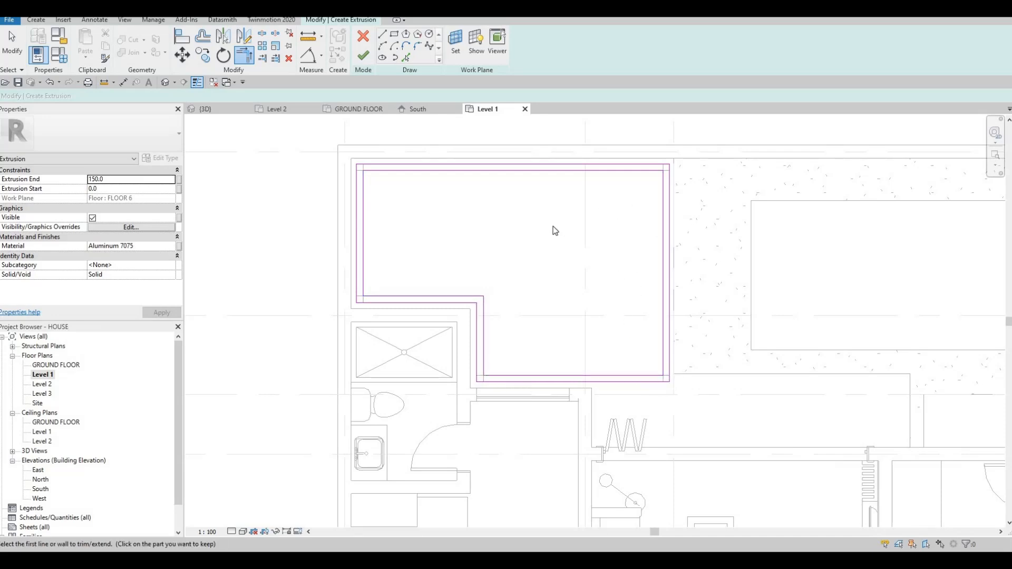
{"action": "middle_click_drag", "start_coordinate": [516, 279], "coordinate": [470, 291]}
{"action": "key", "text": "Escape"}
{"action": "key", "text": "Escape"}
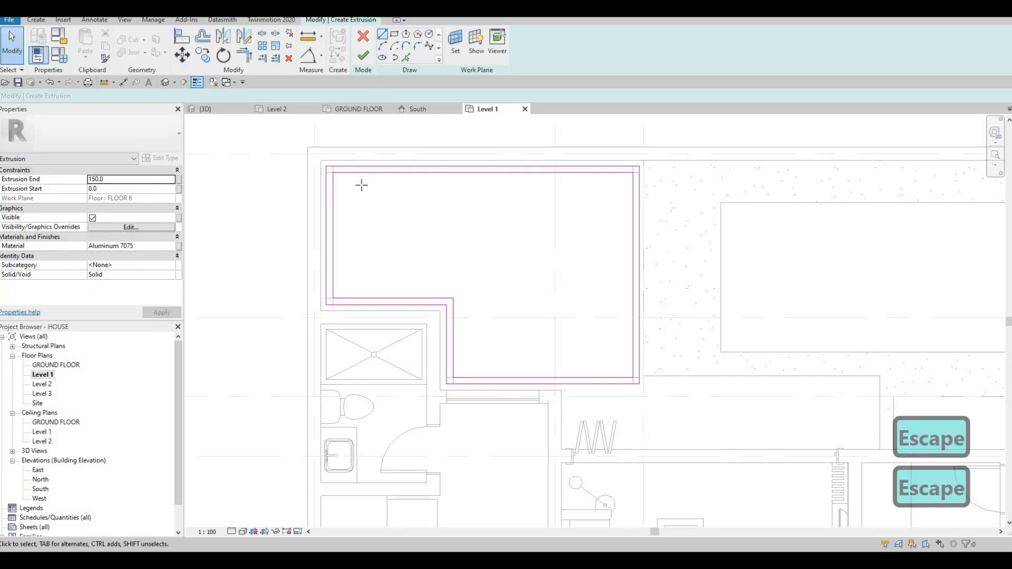
Sketch a vertical line across the narrow arm of the L between the inner edges, about 600 from the inner left side
{"action": "left_click", "coordinate": [373, 173]}
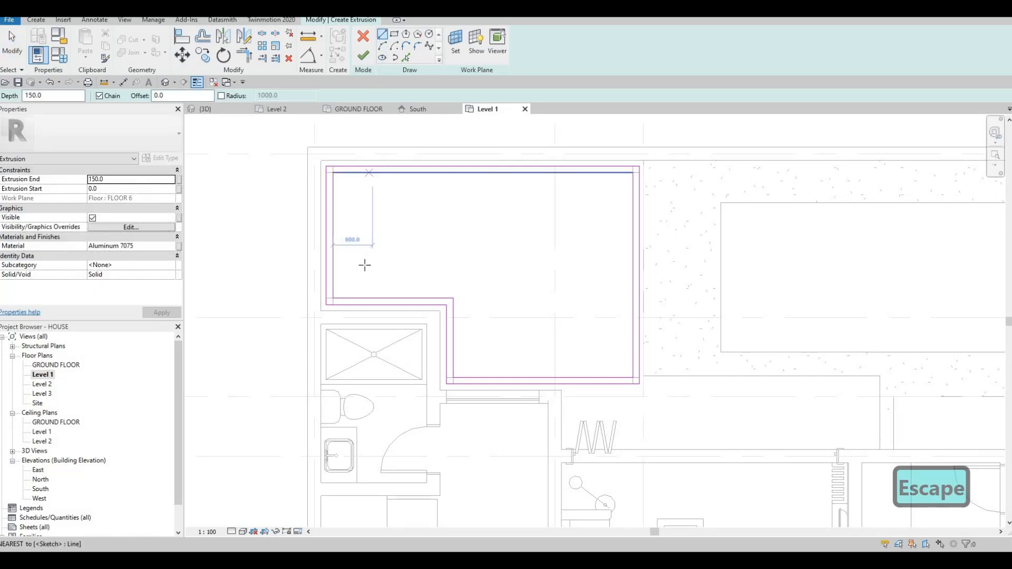
{"action": "left_click", "coordinate": [367, 256]}
{"action": "key", "text": "Escape"}
{"action": "key", "text": "Escape"}
{"action": "key", "text": "Escape"}
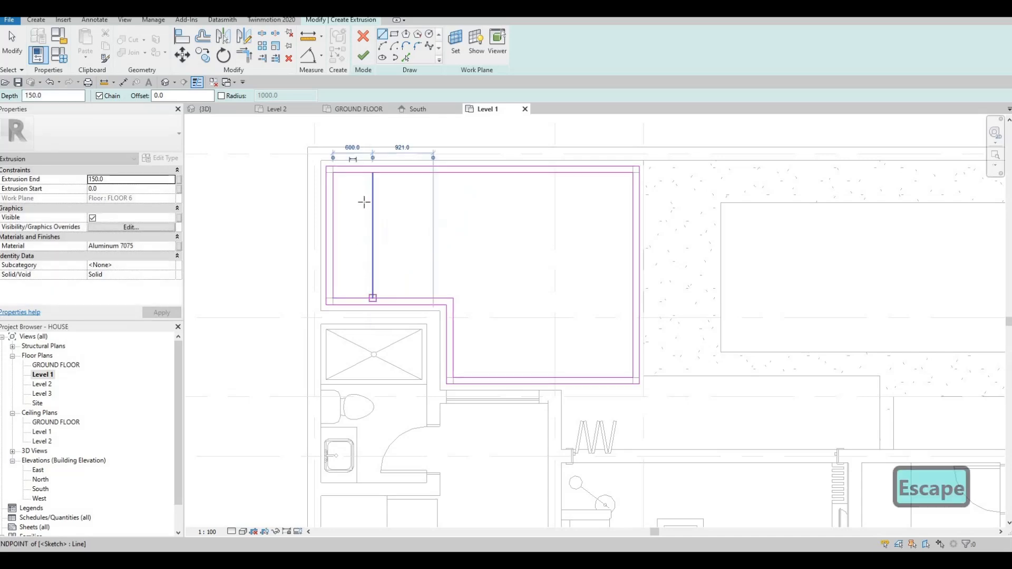
Copy the vertical line 50 to the right to form a pair of rafter edges
{"action": "scroll", "coordinate": [375, 184], "scroll_direction": "up", "scroll_amount": 2}
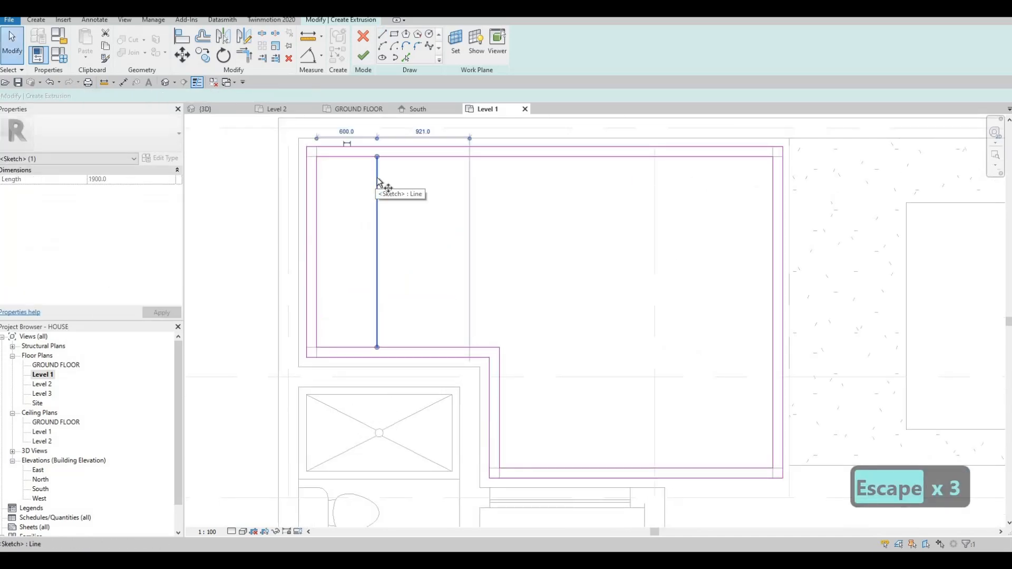
{"action": "key", "text": "c"}
{"action": "key", "text": "o"}
{"action": "left_click", "coordinate": [383, 158]}
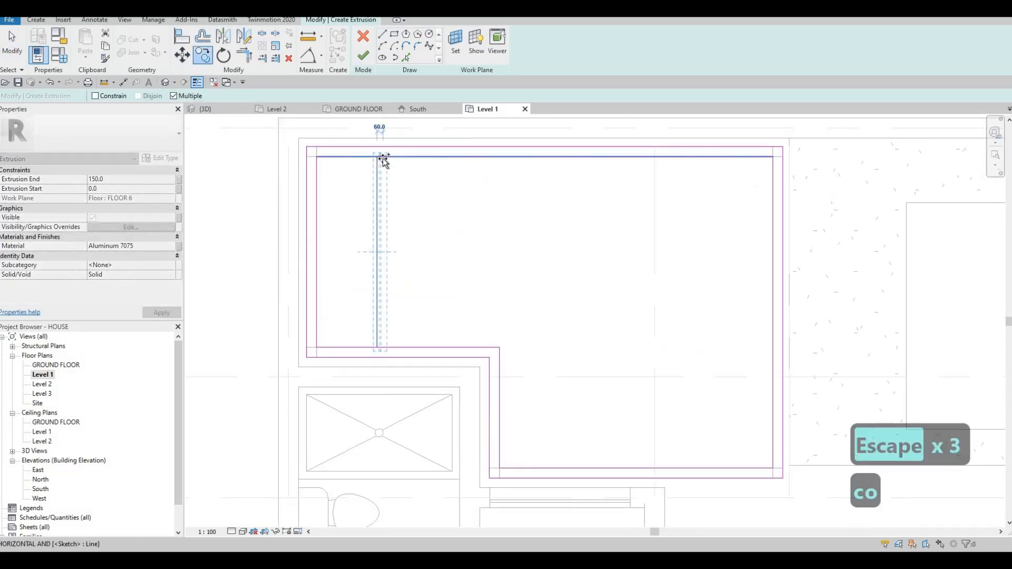
{"action": "type", "text": "50"}
{"action": "key", "text": "Return"}
{"action": "key", "text": "Escape"}
{"action": "key", "text": "Escape"}
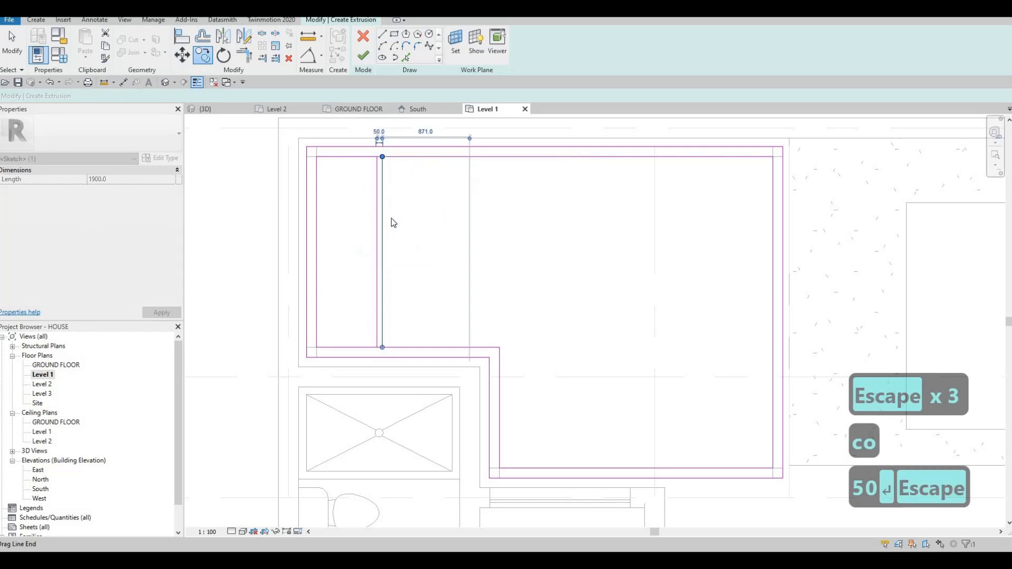
{"action": "scroll", "coordinate": [402, 219], "scroll_direction": "down", "scroll_amount": 2}
{"action": "key", "text": "Escape"}
{"action": "scroll", "coordinate": [442, 220], "scroll_direction": "up", "scroll_amount": 2}
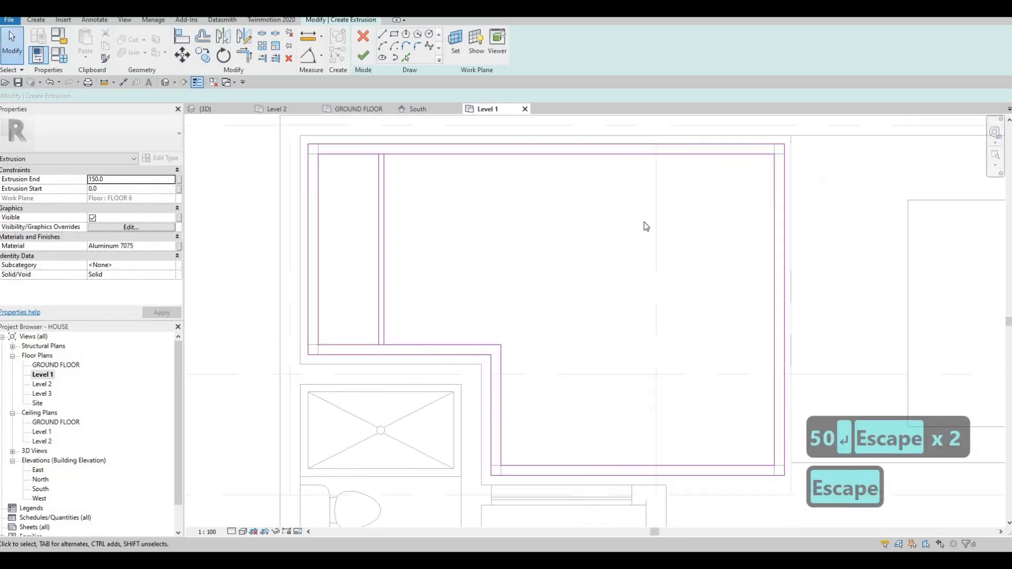
{"action": "key", "text": "Escape"}
{"action": "left_click", "coordinate": [354, 195]}
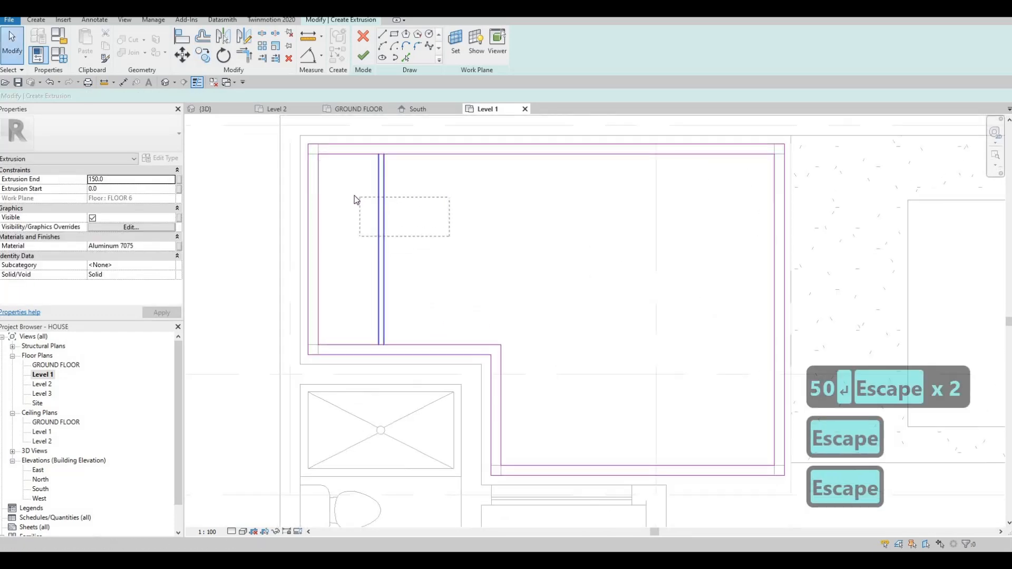
{"action": "key", "text": "c"}
{"action": "key", "text": "o"}
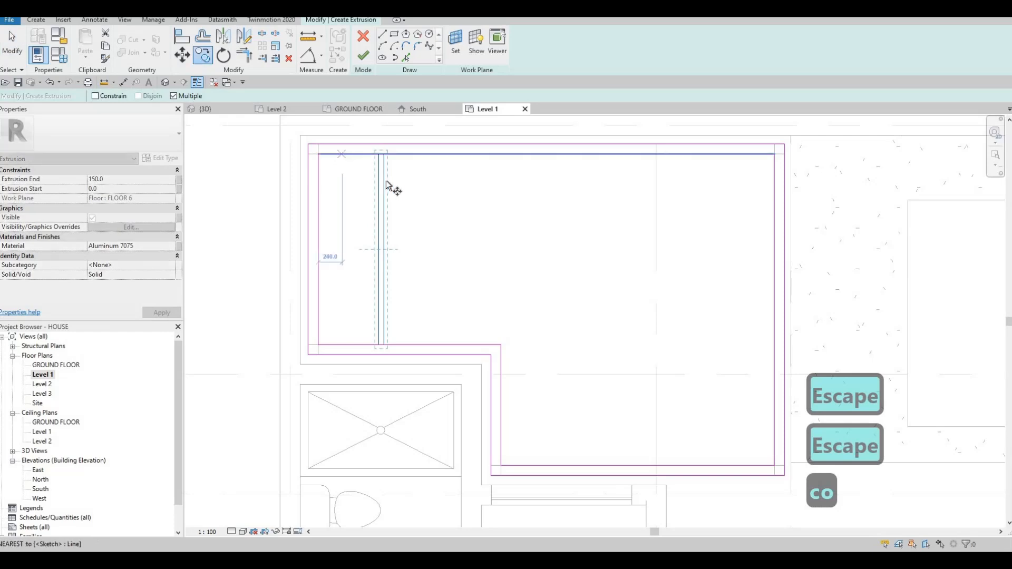
{"action": "scroll", "coordinate": [387, 187], "scroll_direction": "up", "scroll_amount": 2}
{"action": "key", "text": "Escape"}
{"action": "key", "text": "Escape"}
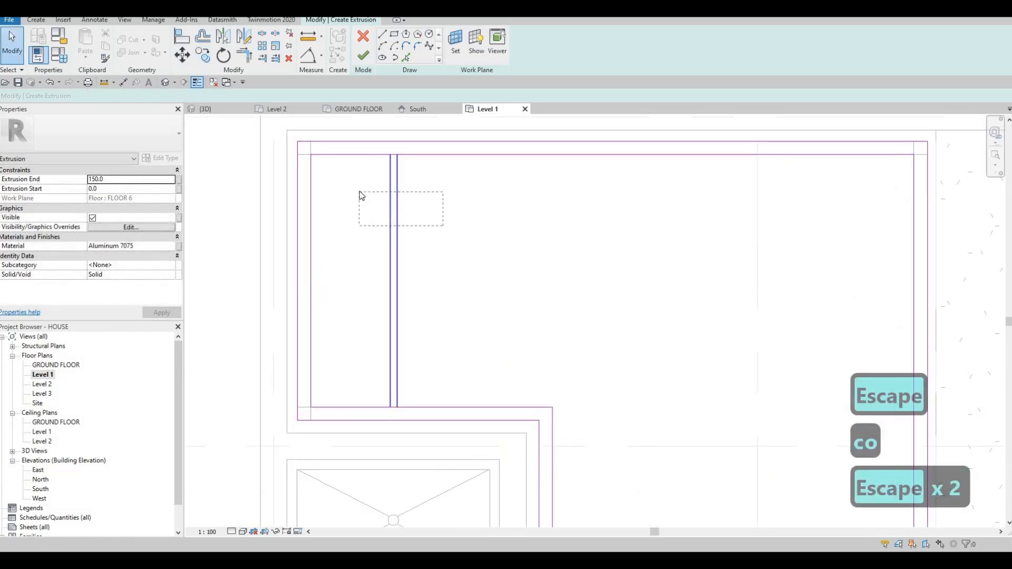
Move the pair of vertical lines horizontally closer to the inner left side of the frame
{"action": "left_click", "coordinate": [393, 152]}
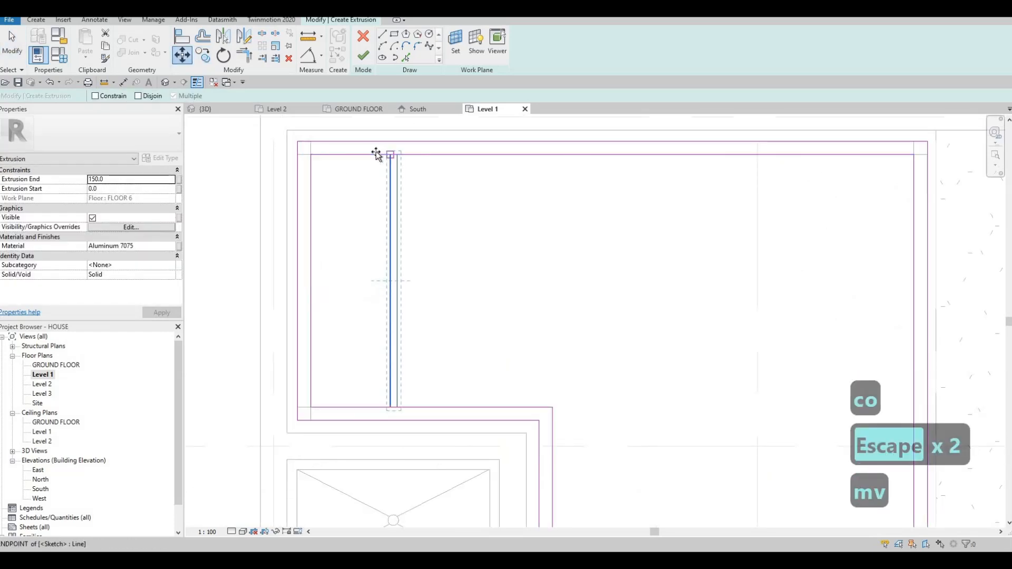
{"action": "left_click", "coordinate": [369, 154]}
{"action": "key", "text": "Escape"}
{"action": "key", "text": "Escape"}
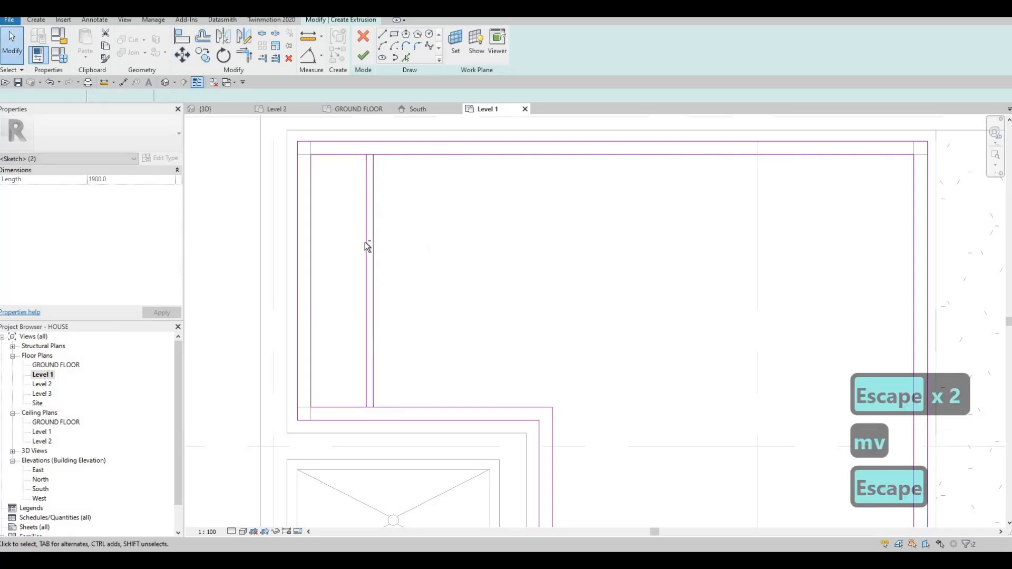
Copy the pair of vertical lines three times to the right at equal spacing, about 470 apart
{"action": "left_click_drag", "start_coordinate": [349, 238], "coordinate": [346, 235]}
{"action": "key", "text": "c"}
{"action": "key", "text": "o"}
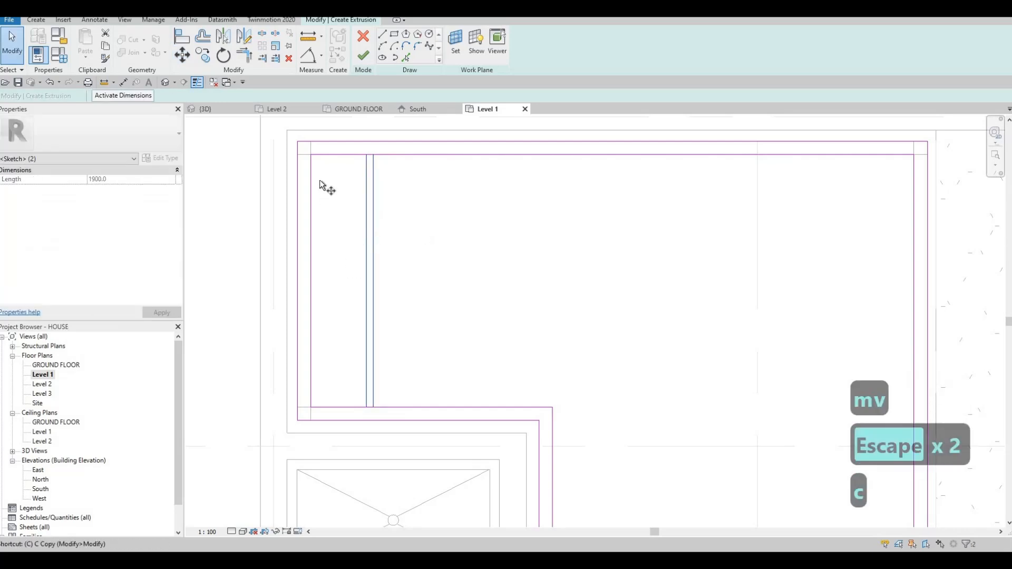
{"action": "left_click", "coordinate": [383, 162]}
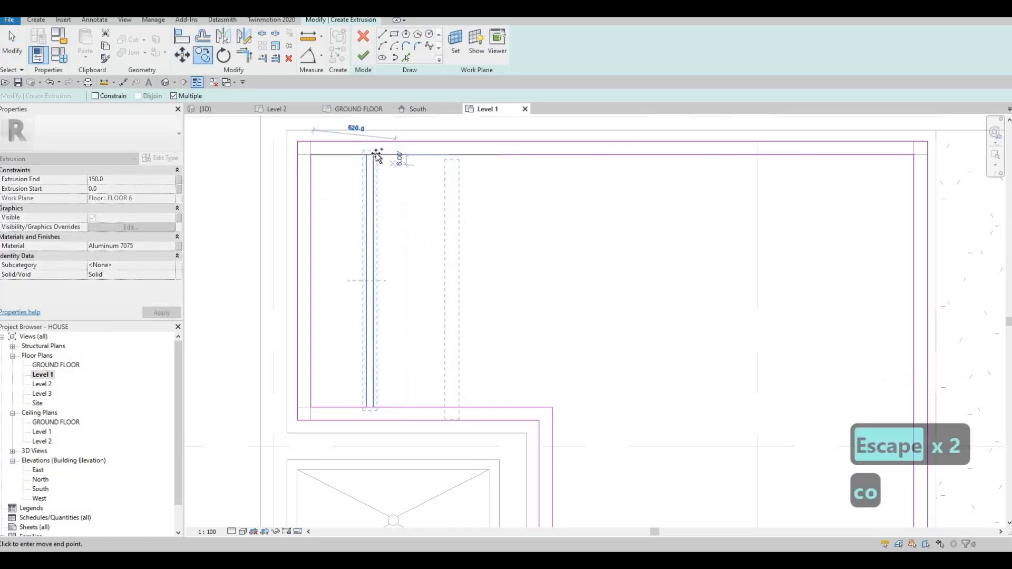
{"action": "left_click", "coordinate": [436, 156]}
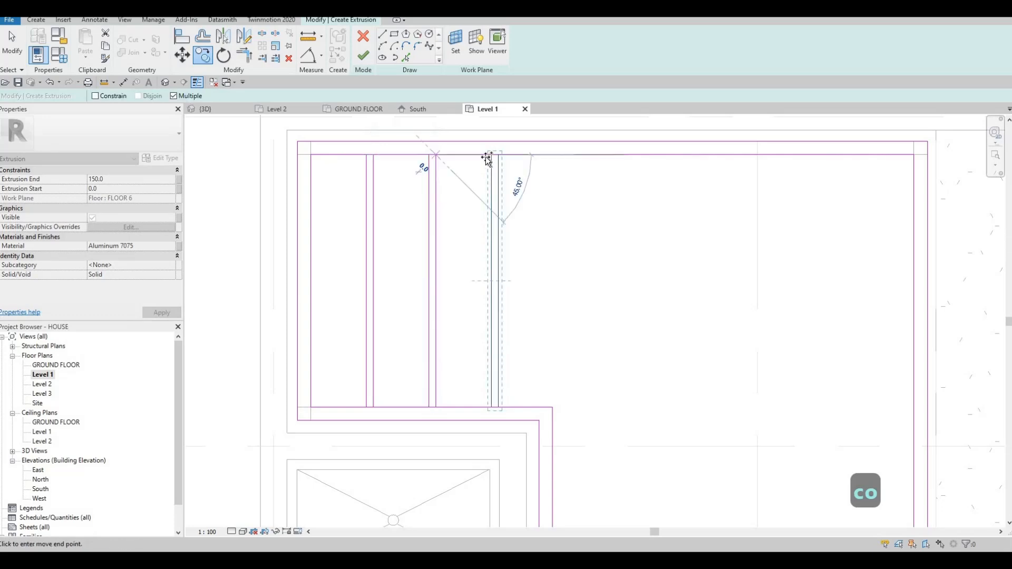
{"action": "left_click", "coordinate": [487, 157]}
{"action": "left_click", "coordinate": [512, 225]}
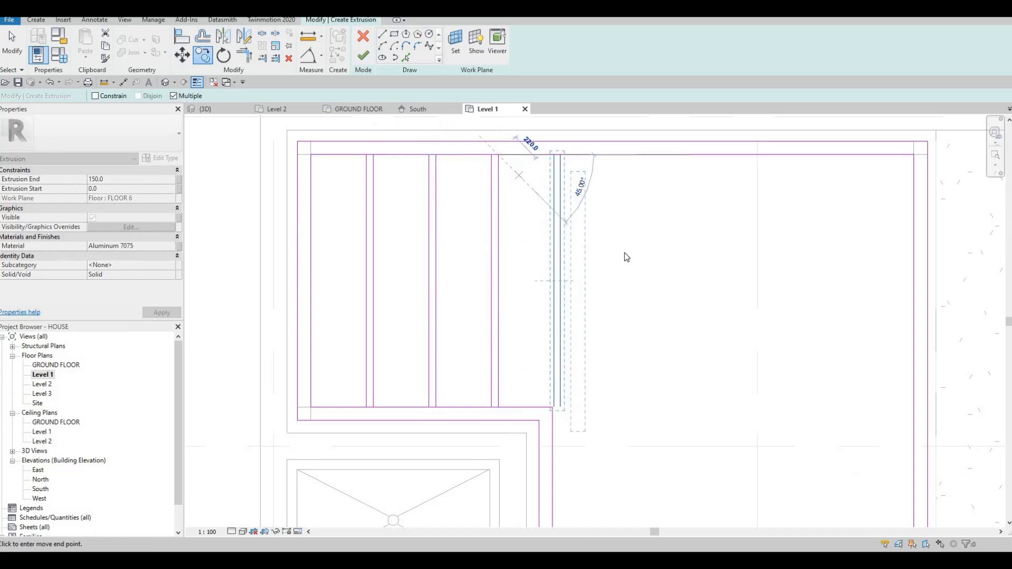
{"action": "key", "text": "Escape"}
{"action": "key", "text": "Escape"}
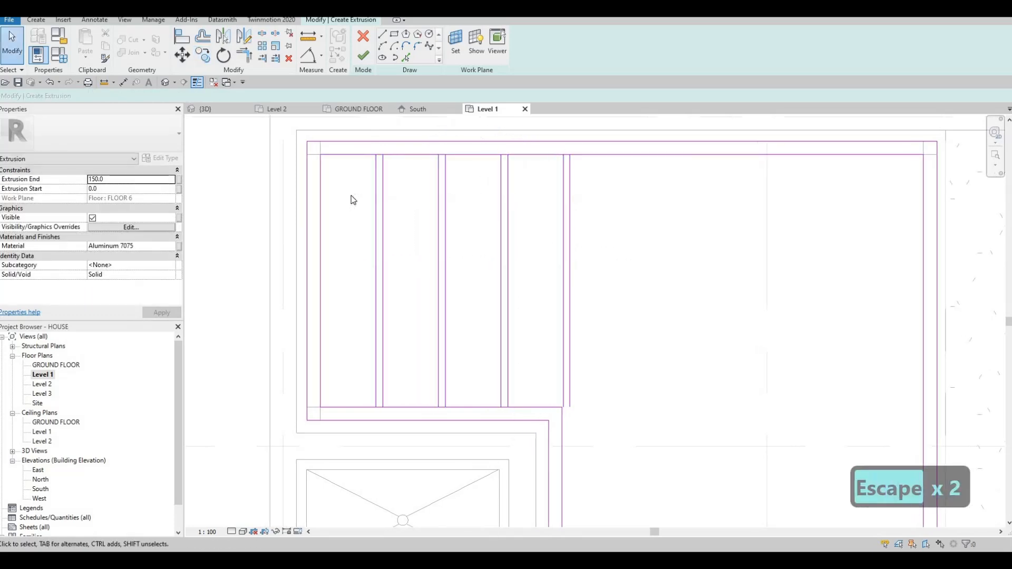
Move all four line pairs about 60 to the left so the last line meets the L's inner corner
{"action": "key", "text": "Escape"}
{"action": "mouse_move", "coordinate": [604, 286]}
{"action": "left_mouse_down"}
{"action": "mouse_move", "coordinate": [346, 219]}
{"action": "mouse_move", "coordinate": [364, 218]}
{"action": "left_mouse_up"}
{"action": "key", "text": "m"}
{"action": "key", "text": "v"}
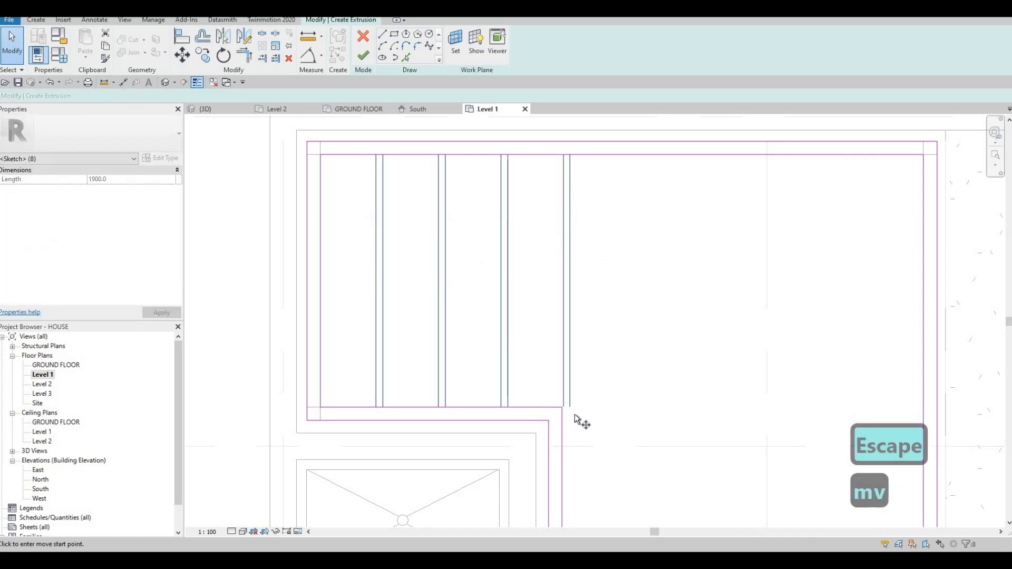
{"action": "scroll", "coordinate": [580, 422], "scroll_direction": "up", "scroll_amount": 2}
{"action": "left_click", "coordinate": [592, 428]}
{"action": "left_click", "coordinate": [579, 428]}
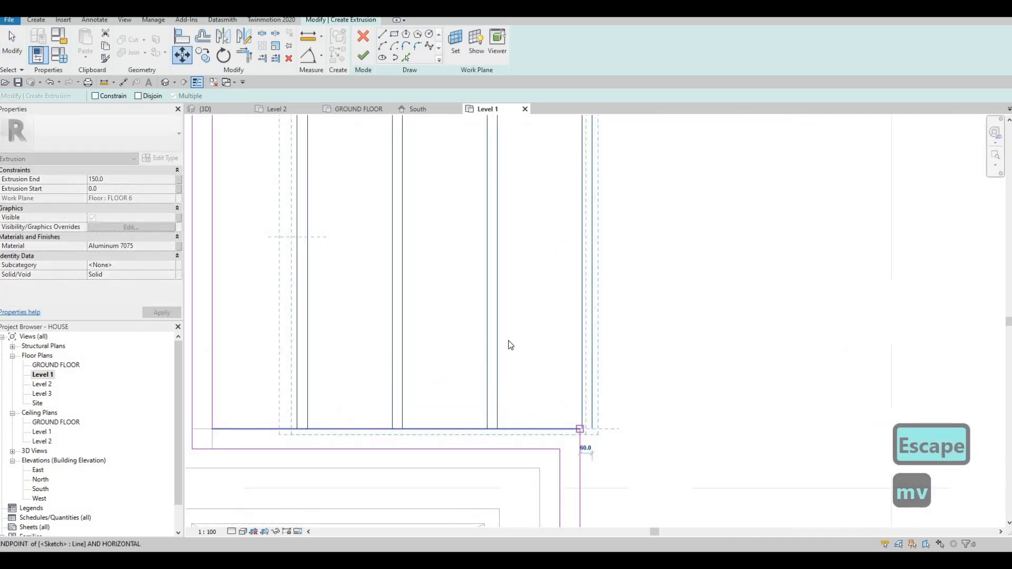
{"action": "scroll", "coordinate": [500, 327], "scroll_direction": "down", "scroll_amount": 2}
{"action": "key", "text": "Escape"}
{"action": "key", "text": "Escape"}
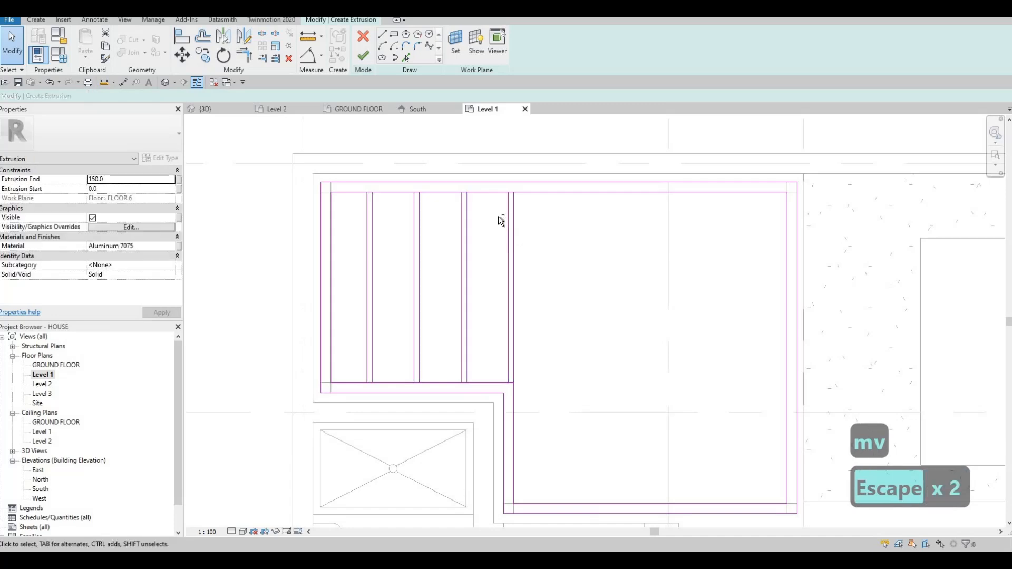
Copy the last pair of vertical lines 470 to the right into the wide part of the frame
{"action": "key", "text": "c"}
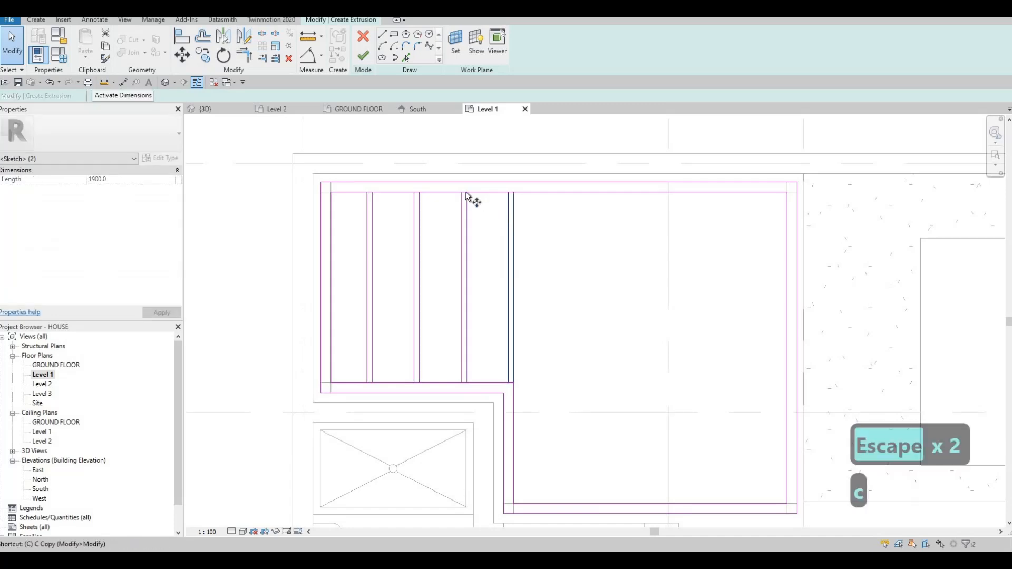
{"action": "key", "text": "o"}
{"action": "left_click", "coordinate": [467, 192]}
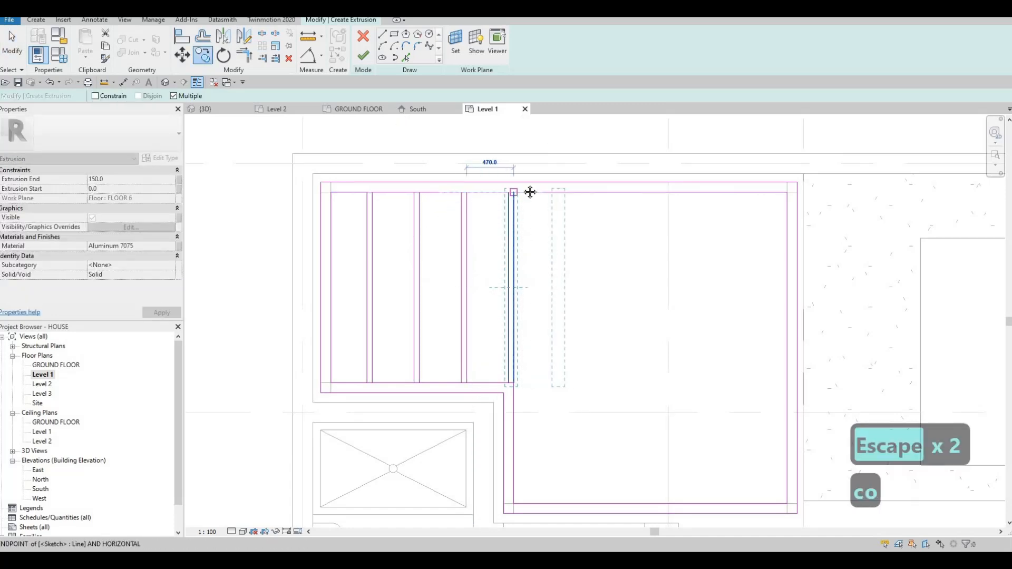
{"action": "left_click", "coordinate": [513, 192]}
{"action": "key", "text": "Escape"}
{"action": "key", "text": "Escape"}
Extend the lower ends of both copied lines down to the frame's inner bottom edge
{"action": "middle_click_drag", "start_coordinate": [558, 377], "coordinate": [524, 257]}
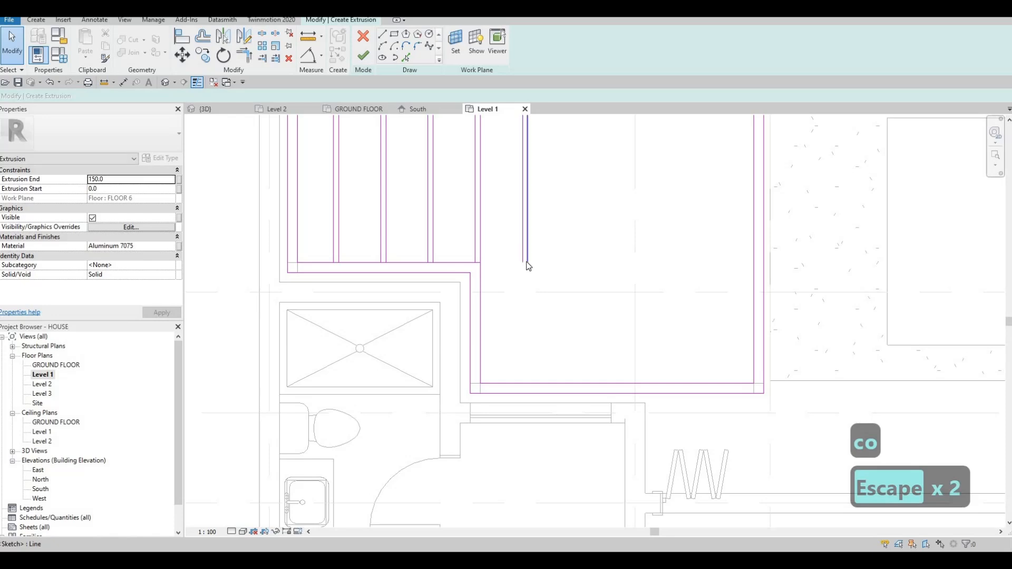
{"action": "mouse_move", "coordinate": [527, 262]}
{"action": "left_mouse_down"}
{"action": "mouse_move", "coordinate": [522, 382]}
{"action": "mouse_move", "coordinate": [523, 274]}
{"action": "left_mouse_up"}
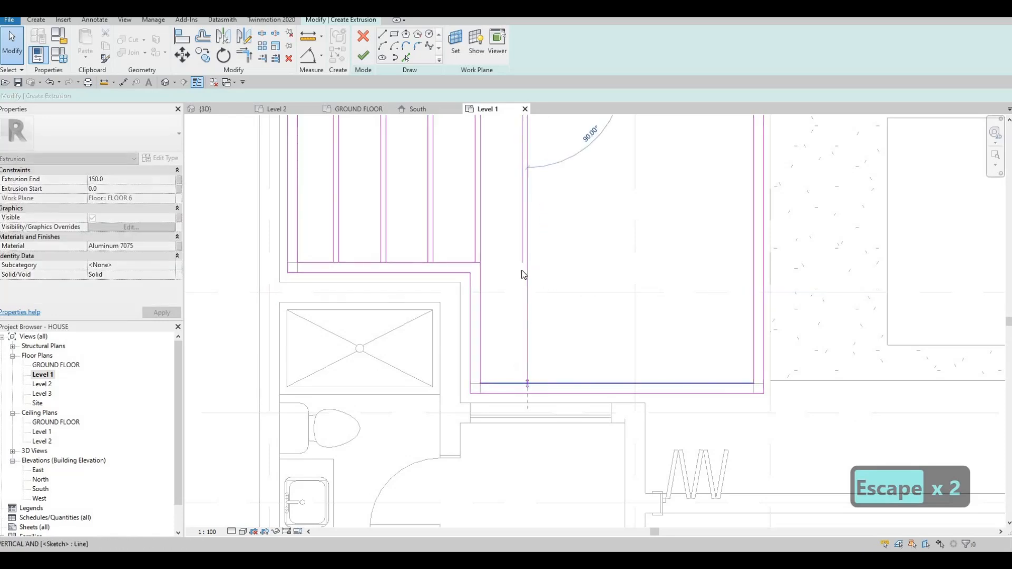
{"action": "key", "text": "Escape"}
{"action": "left_click", "coordinate": [523, 261]}
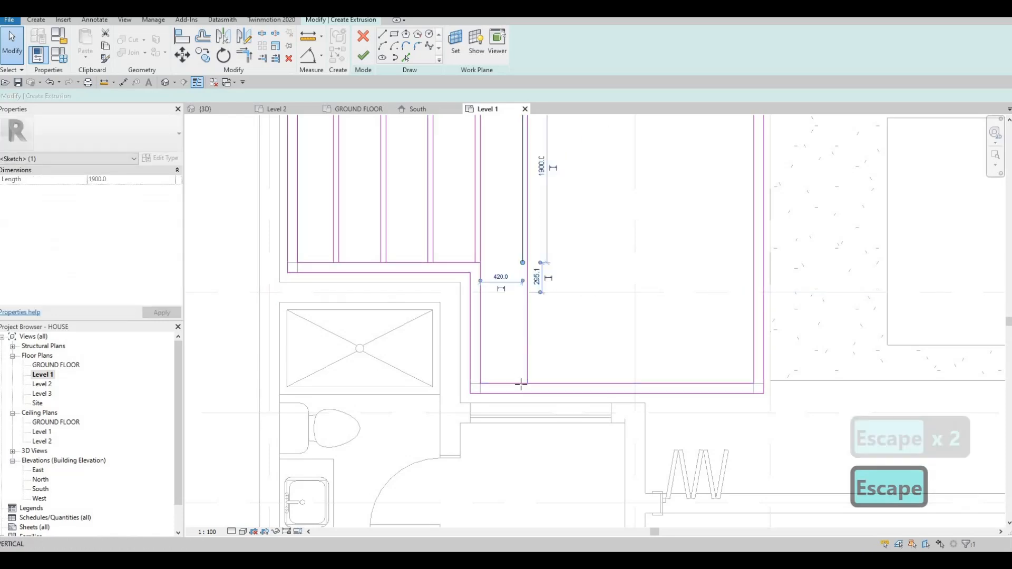
{"action": "left_click", "coordinate": [529, 282]}
{"action": "key", "text": "Escape"}
{"action": "key", "text": "Escape"}
Copy the extended line pair four times to the right at the same spacing across the wide part of the frame
{"action": "scroll", "coordinate": [476, 272], "scroll_direction": "down", "scroll_amount": 2}
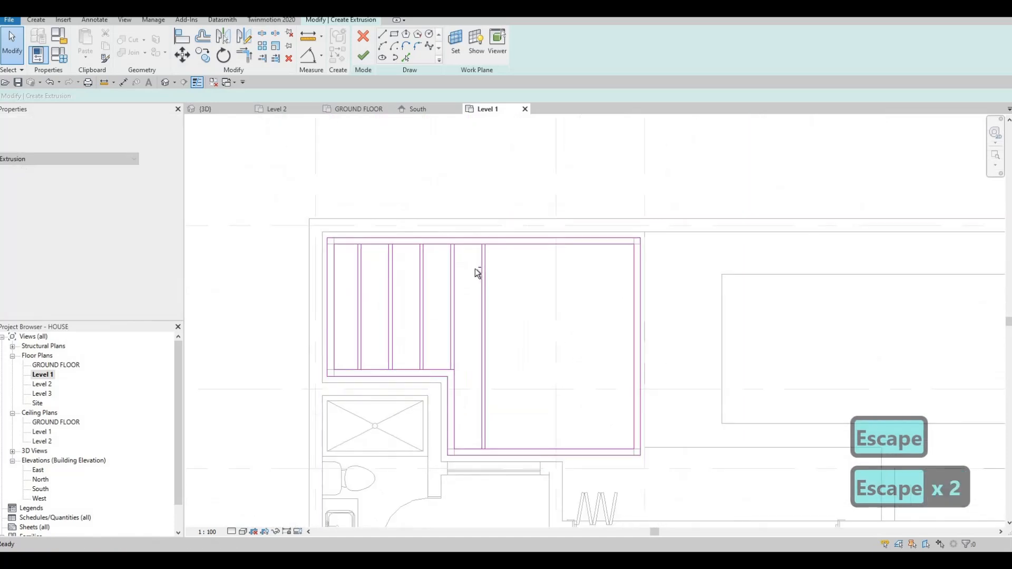
{"action": "left_click", "coordinate": [475, 269]}
{"action": "key", "text": "c"}
{"action": "key", "text": "o"}
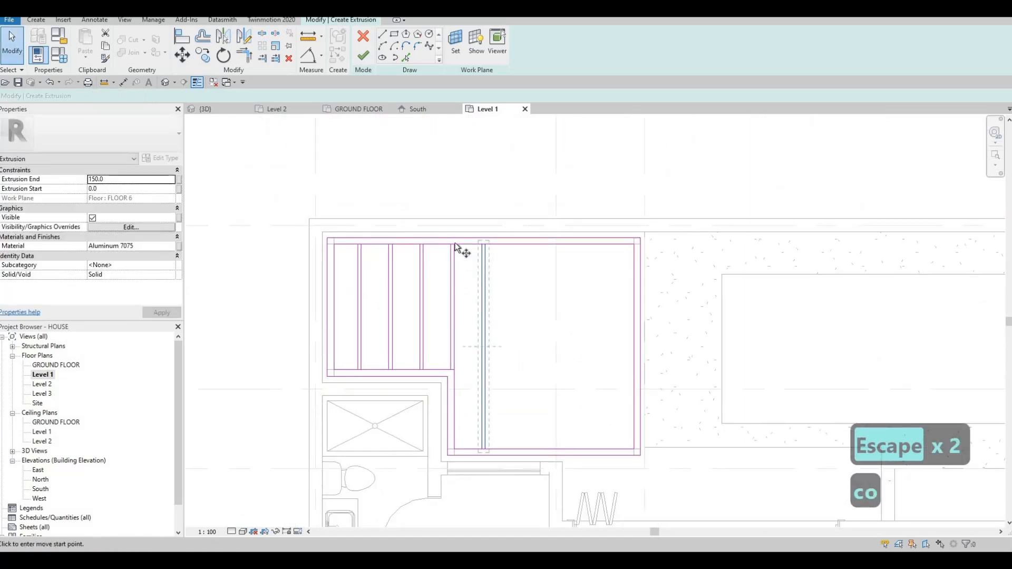
{"action": "scroll", "coordinate": [454, 242], "scroll_direction": "up", "scroll_amount": 2}
{"action": "left_click", "coordinate": [500, 243]}
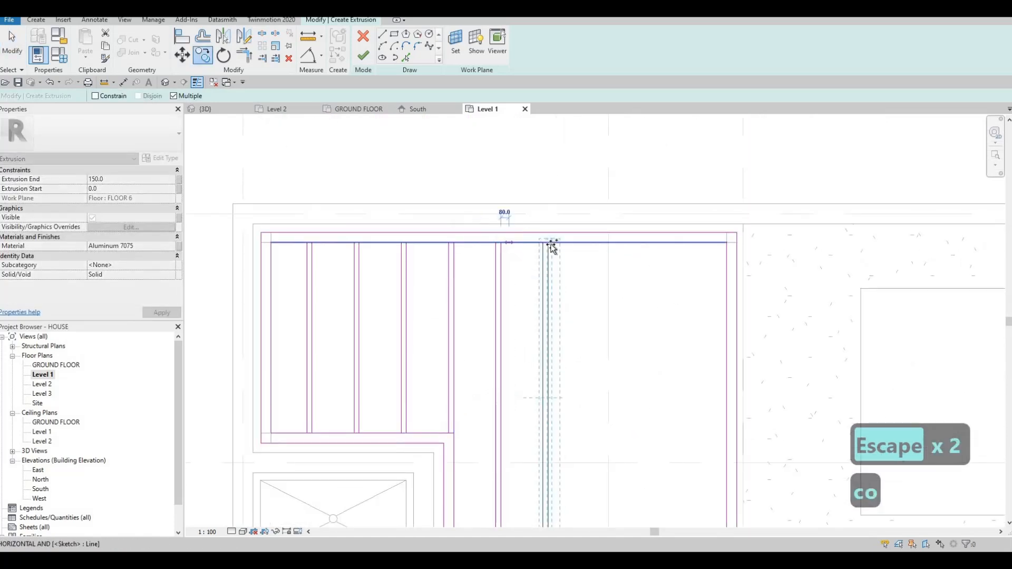
{"action": "left_click", "coordinate": [596, 243]}
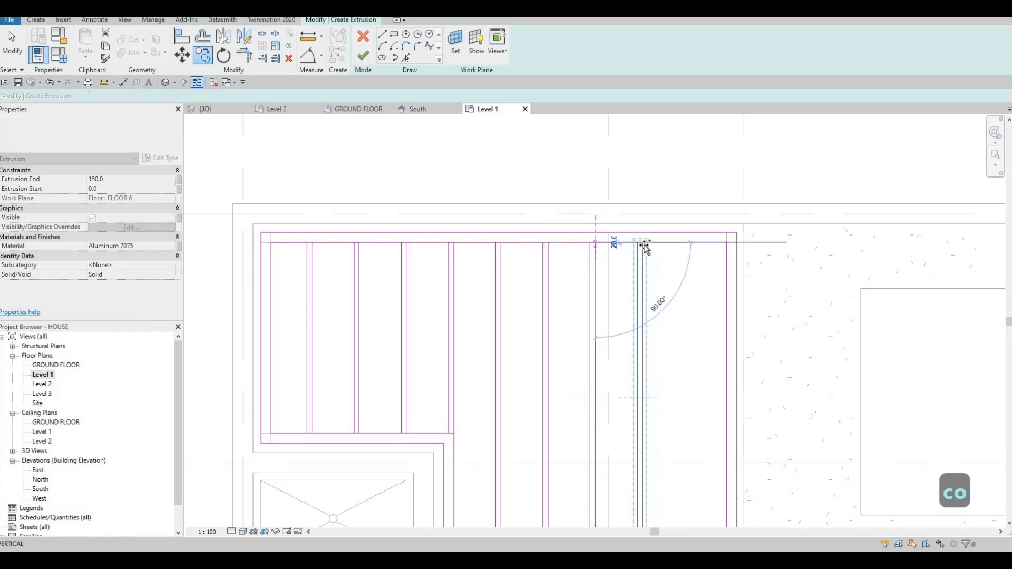
{"action": "left_click", "coordinate": [645, 245]}
{"action": "scroll", "coordinate": [607, 277], "scroll_direction": "down", "scroll_amount": 3}
{"action": "key", "text": "Escape"}
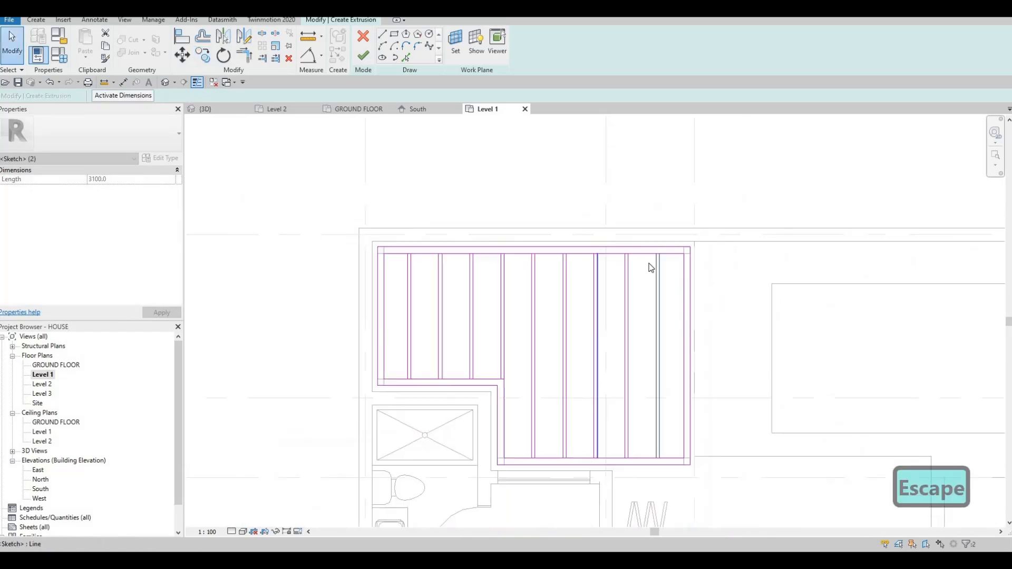
{"action": "key", "text": "Escape"}
Copy the rightmost pair of vertical lines horizontally to a free spot outside the frame's right side
{"action": "left_click", "coordinate": [664, 273]}
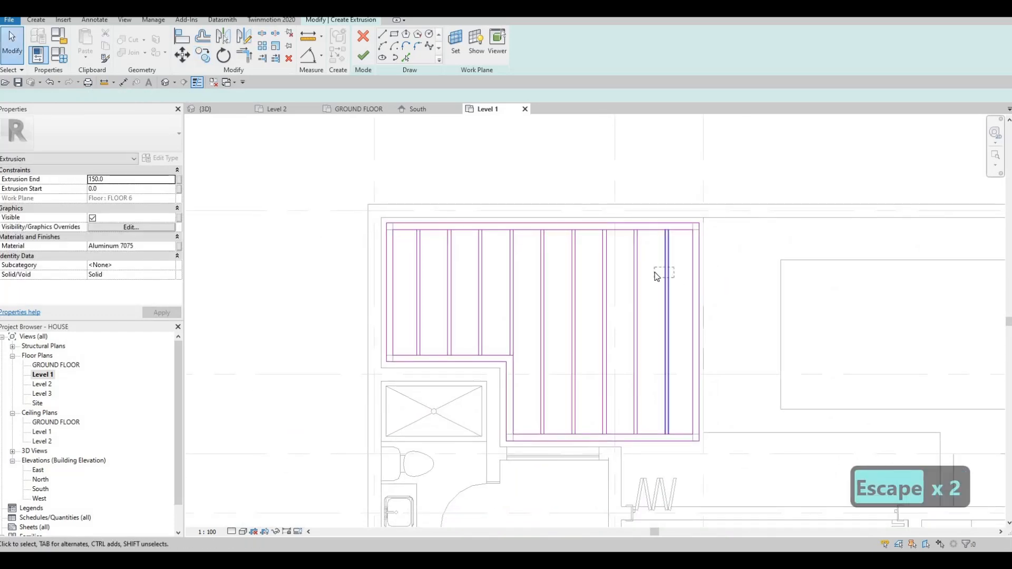
{"action": "key", "text": "c"}
{"action": "key", "text": "o"}
{"action": "left_click", "coordinate": [675, 274]}
{"action": "left_click", "coordinate": [748, 274]}
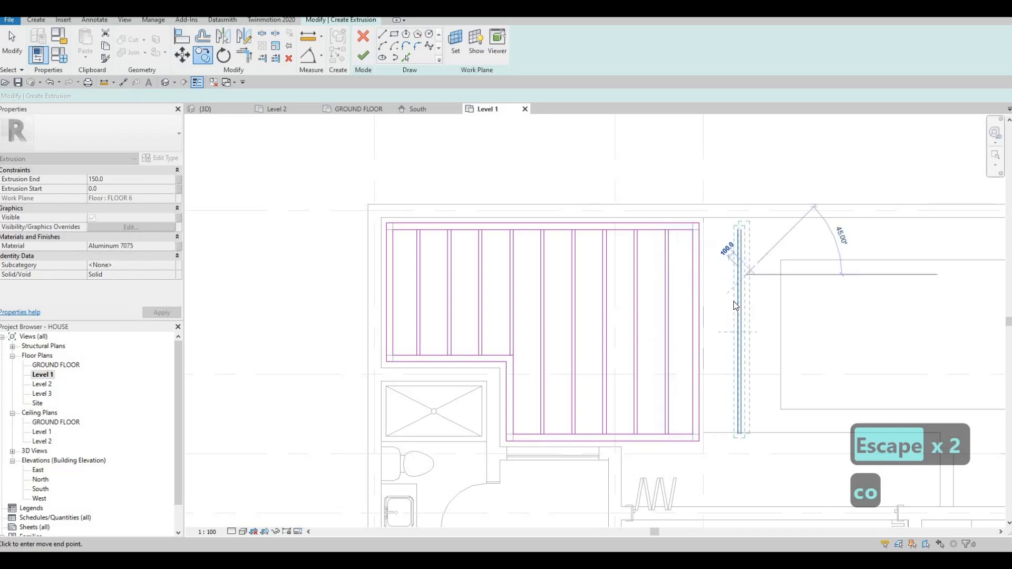
Rotate the pair of vertical lines outside the frame's right side by 90 degrees so that it lies horizontally
{"action": "key", "text": "Escape"}
{"action": "key", "text": "Escape"}
{"action": "left_click_drag", "start_coordinate": [760, 308], "coordinate": [724, 297]}
{"action": "key", "text": "r"}
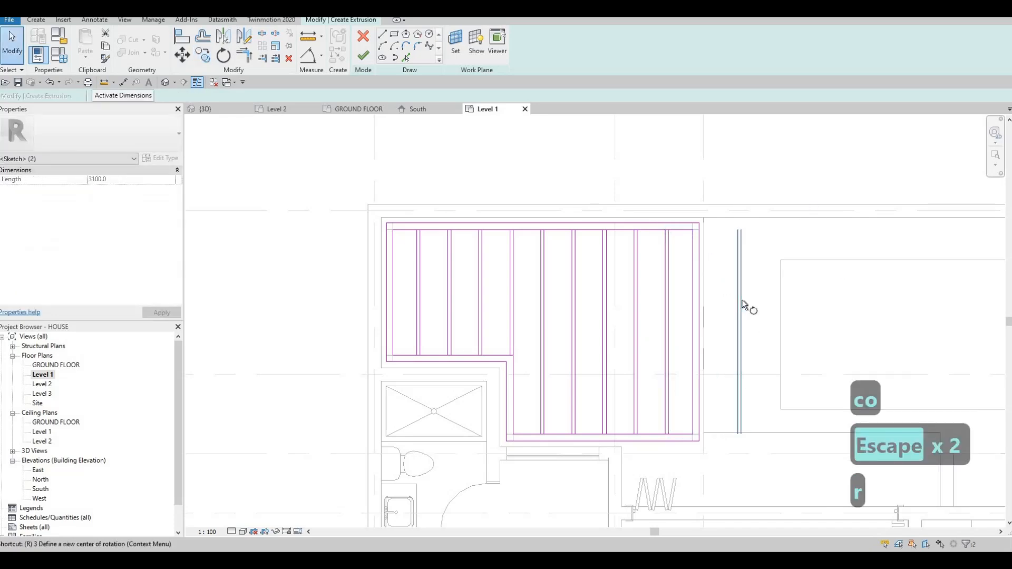
{"action": "key", "text": "o"}
{"action": "left_click", "coordinate": [814, 332]}
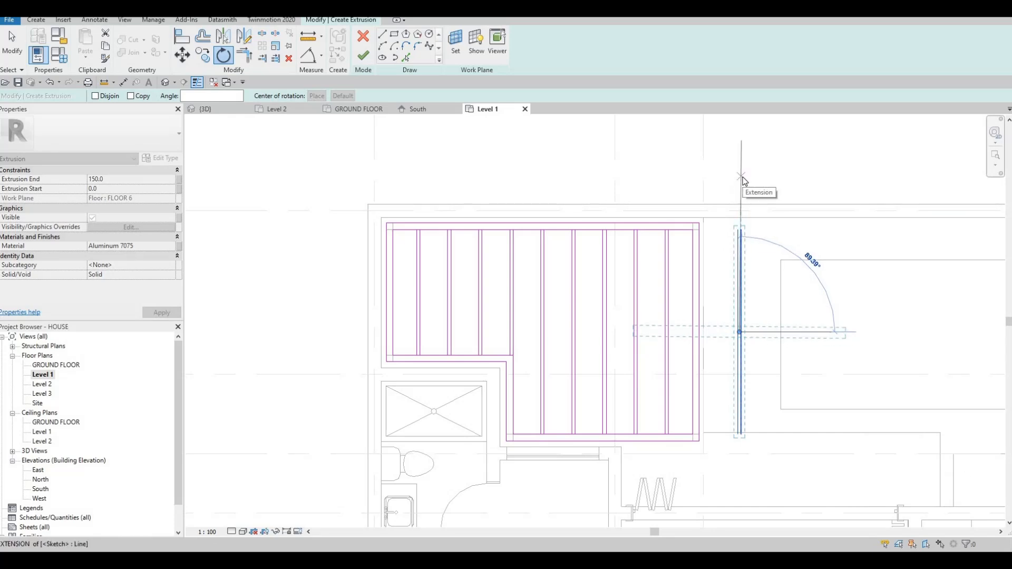
{"action": "type", "text": "90"}
{"action": "key", "text": "Return"}
{"action": "key", "text": "Escape"}
{"action": "key", "text": "Escape"}
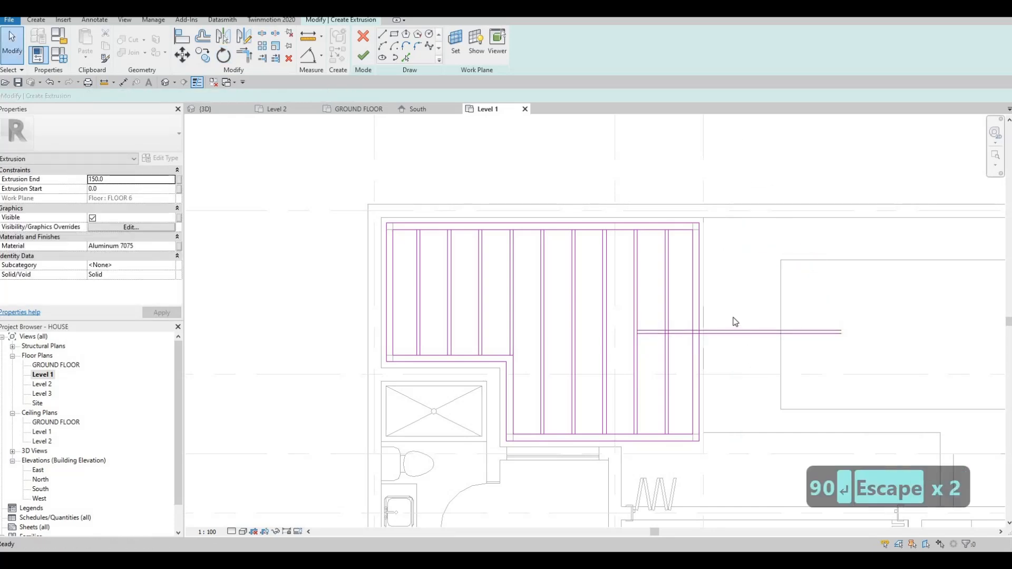
Move the horizontal line pair into the upper part of the frame, with its right ends on the inner right edge
{"action": "key", "text": "m"}
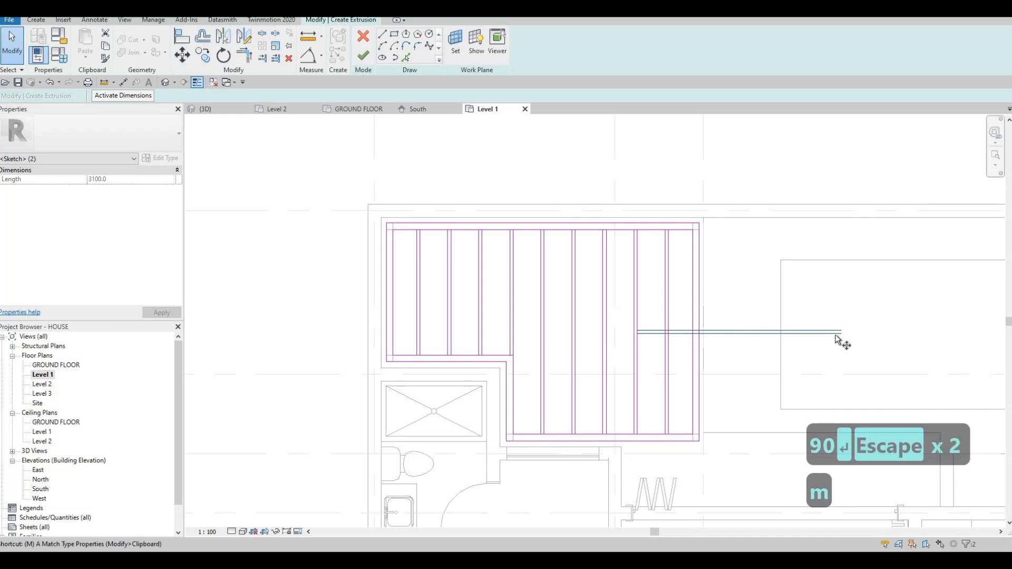
{"action": "key", "text": "v"}
{"action": "left_click", "coordinate": [841, 332]}
{"action": "scroll", "coordinate": [693, 261], "scroll_direction": "up", "scroll_amount": 3}
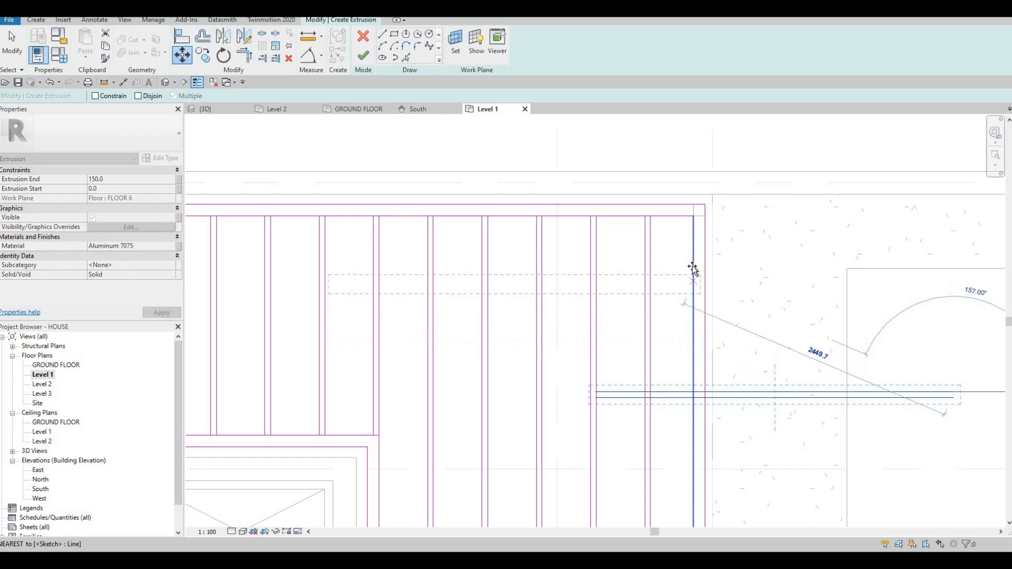
{"action": "left_click", "coordinate": [646, 271]}
{"action": "scroll", "coordinate": [566, 261], "scroll_direction": "down", "scroll_amount": 3}
{"action": "key", "text": "Escape"}
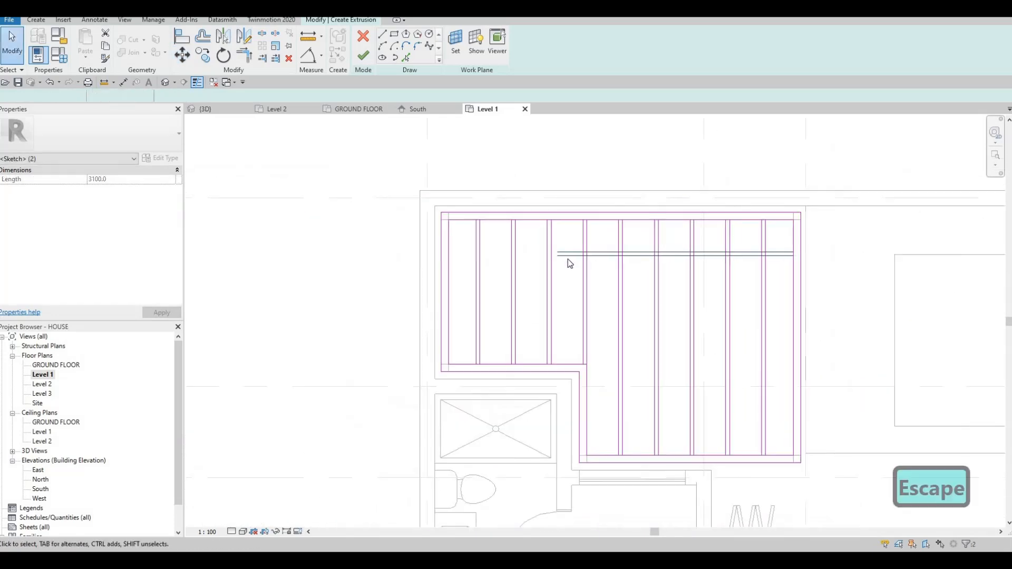
Extend the left ends of both horizontal lines to the frame's inner left edge
{"action": "left_click", "coordinate": [557, 258]}
{"action": "scroll", "coordinate": [559, 258], "scroll_direction": "up", "scroll_amount": 2}
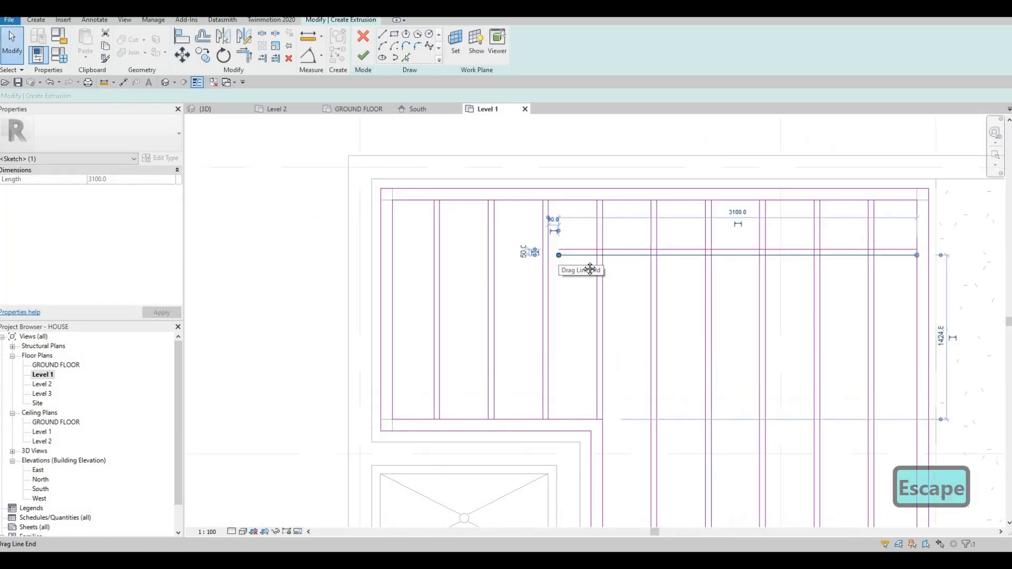
{"action": "scroll", "coordinate": [651, 261], "scroll_direction": "down", "scroll_amount": 2}
{"action": "key", "text": "Escape"}
{"action": "key", "text": "Escape"}
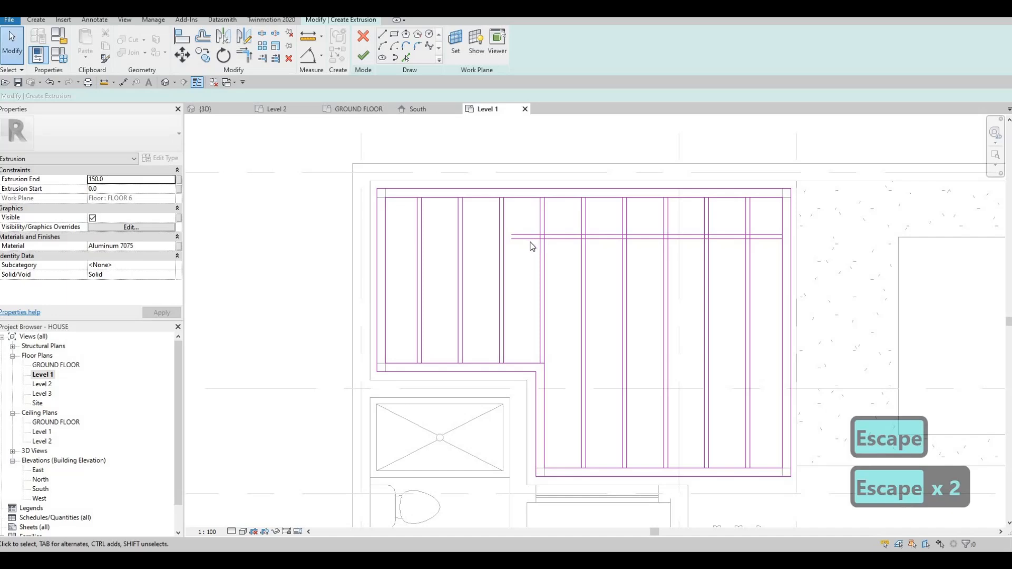
{"action": "left_click", "coordinate": [512, 240]}
{"action": "left_click_drag", "start_coordinate": [510, 238], "coordinate": [377, 237]}
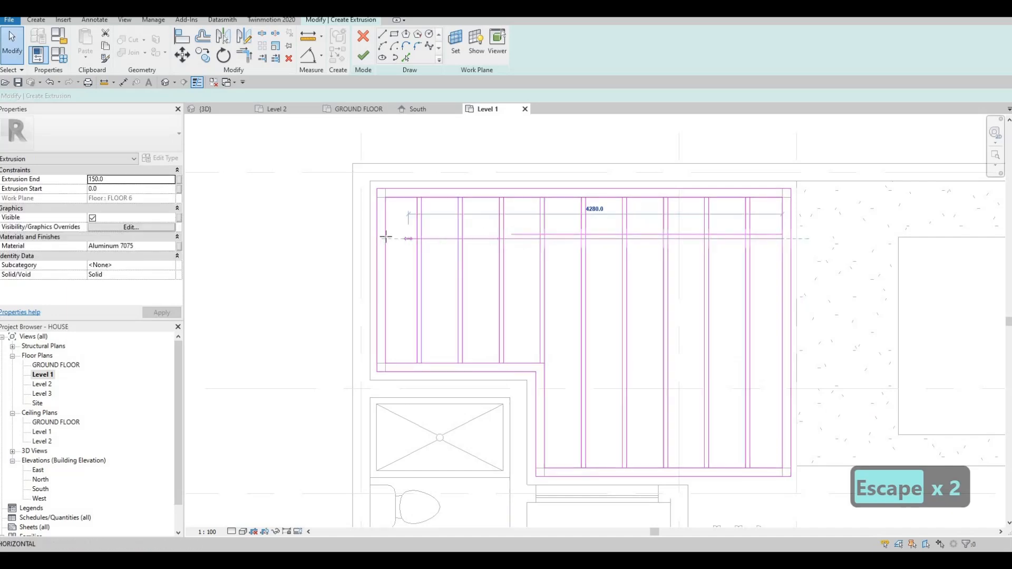
{"action": "key", "text": "Escape"}
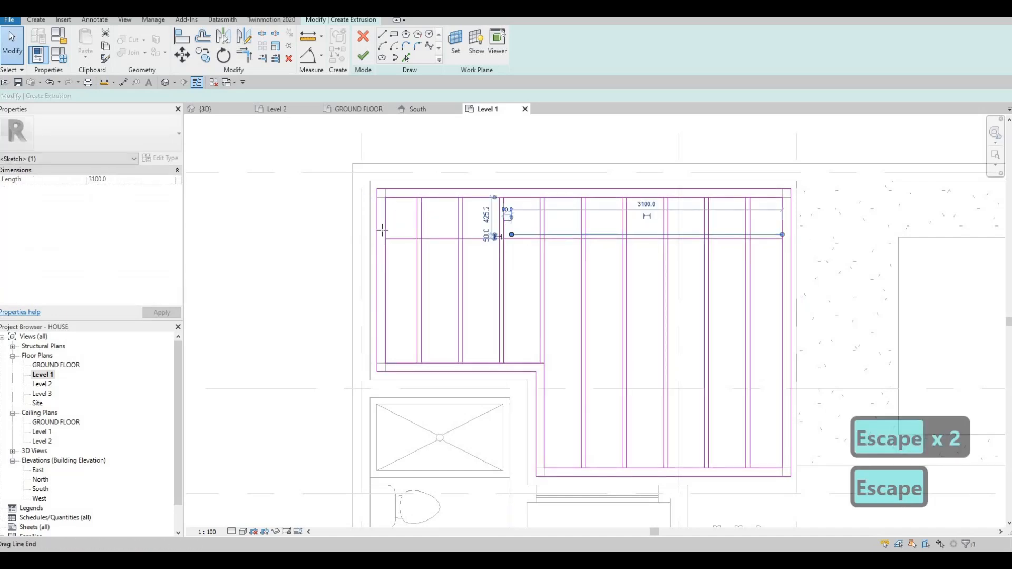
{"action": "left_click_drag", "start_coordinate": [383, 230], "coordinate": [385, 234]}
{"action": "key", "text": "Escape"}
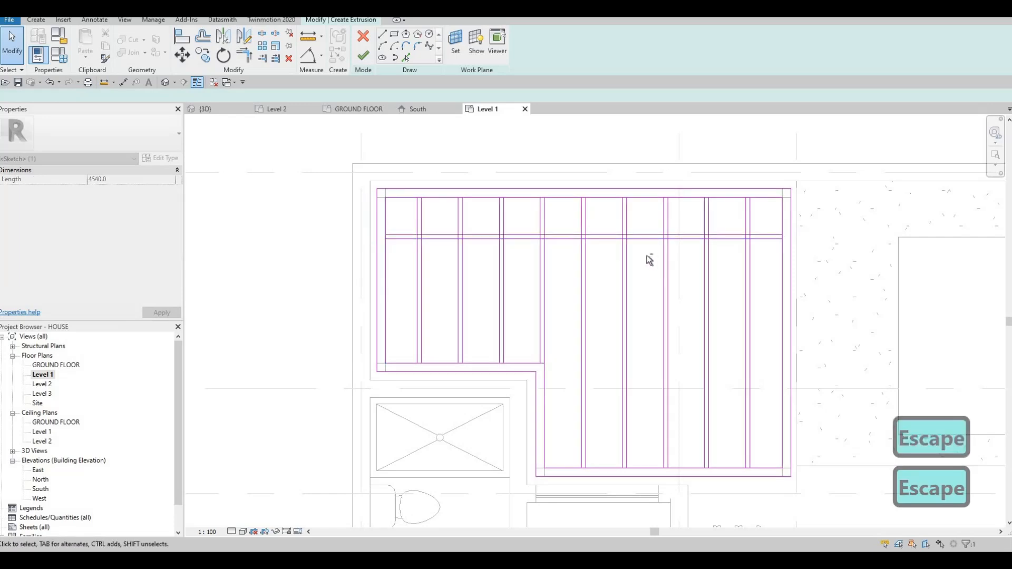
{"action": "key", "text": "Escape"}
Copy the horizontal line pair three times downward, placing the last copy at the narrow part's inner bottom edge
{"action": "left_click_drag", "start_coordinate": [647, 257], "coordinate": [637, 222]}
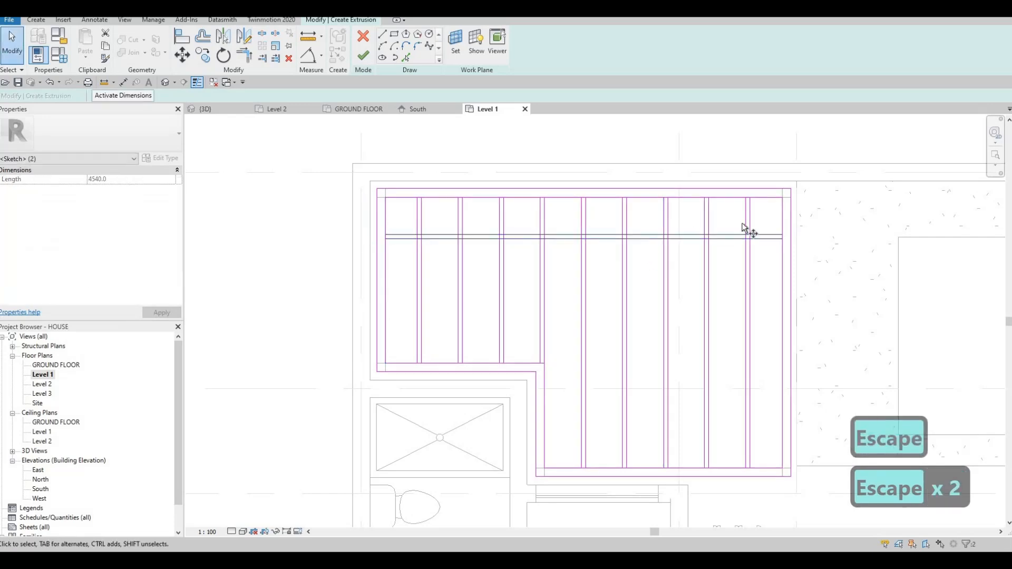
{"action": "key", "text": "c"}
{"action": "key", "text": "o"}
{"action": "left_click", "coordinate": [784, 240]}
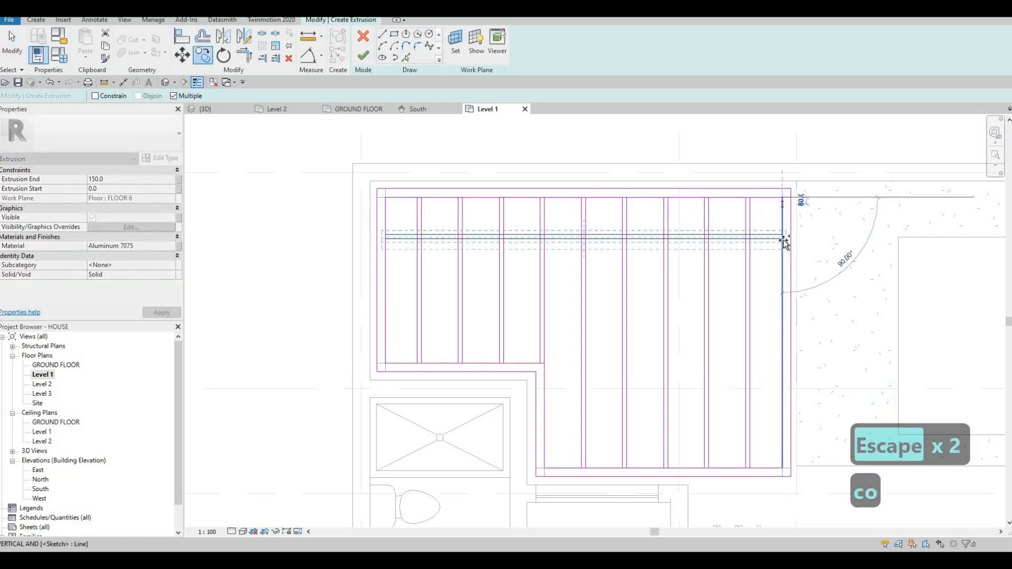
{"action": "left_click", "coordinate": [784, 285]}
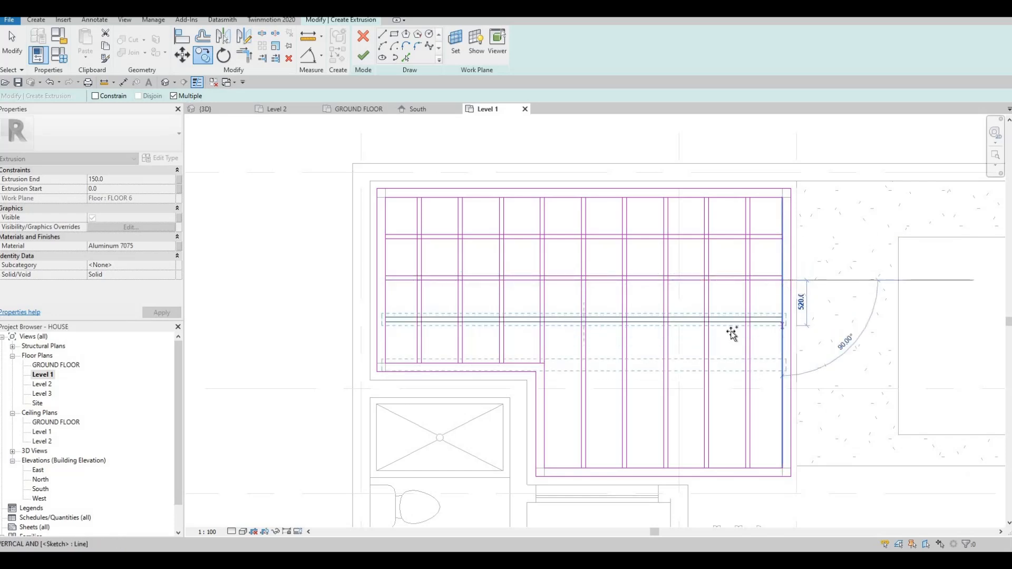
{"action": "key", "text": "Escape"}
{"action": "key", "text": "Escape"}
{"action": "key", "text": "Escape"}
Shorten the left ends of the lowest horizontal line pair to just inside the wide part of the frame
{"action": "scroll", "coordinate": [581, 289], "scroll_direction": "up", "scroll_amount": 3}
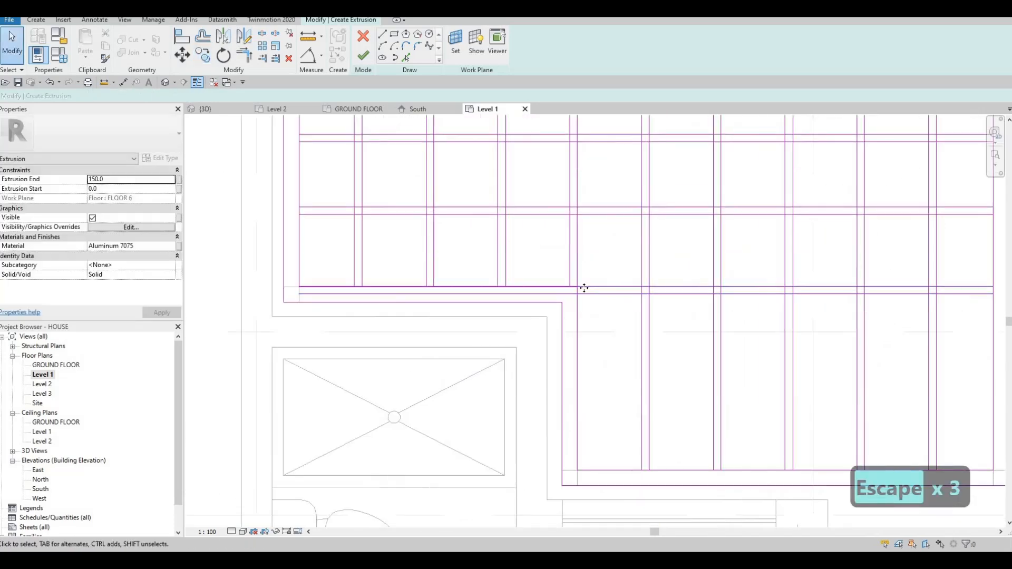
{"action": "left_click", "coordinate": [297, 283]}
{"action": "left_click_drag", "start_coordinate": [298, 286], "coordinate": [592, 287]}
{"action": "key", "text": "Escape"}
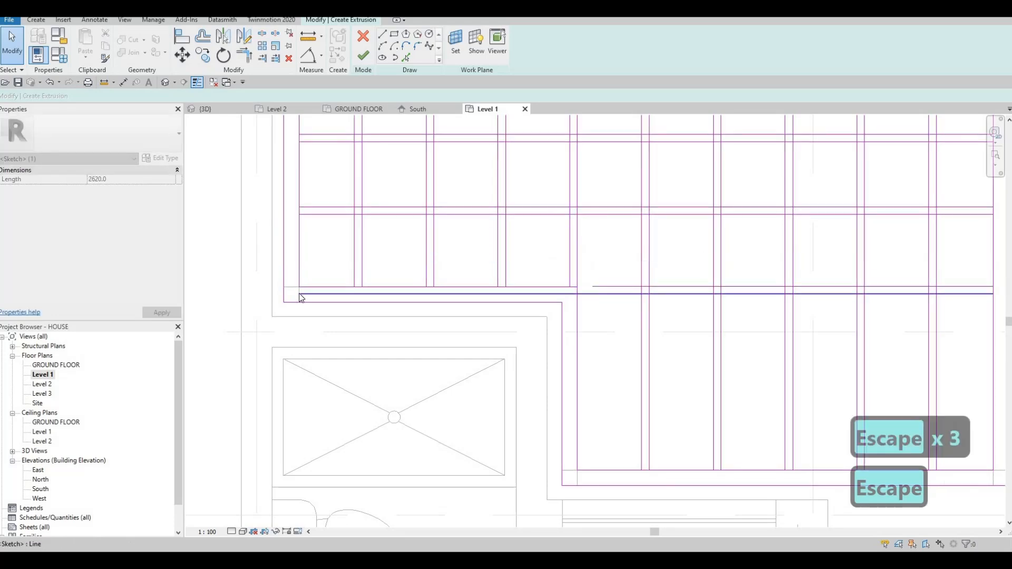
{"action": "left_click", "coordinate": [298, 294]}
{"action": "left_click_drag", "start_coordinate": [597, 297], "coordinate": [598, 296]}
{"action": "key", "text": "Escape"}
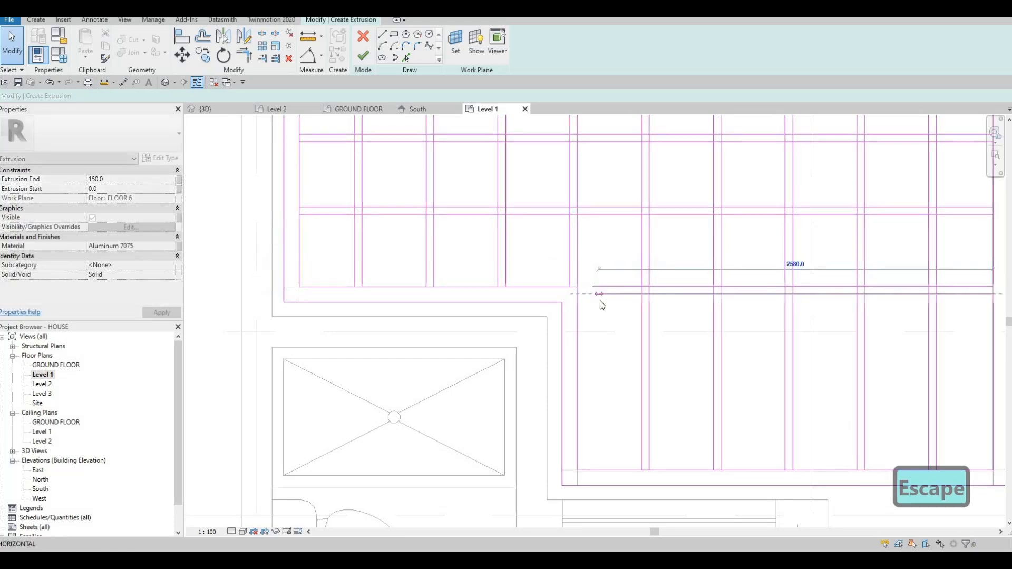
{"action": "key", "text": "Escape"}
Move the shortened line pair so its left end meets the frame's inner corner at the step
{"action": "middle_click_drag", "start_coordinate": [596, 292], "coordinate": [552, 278]}
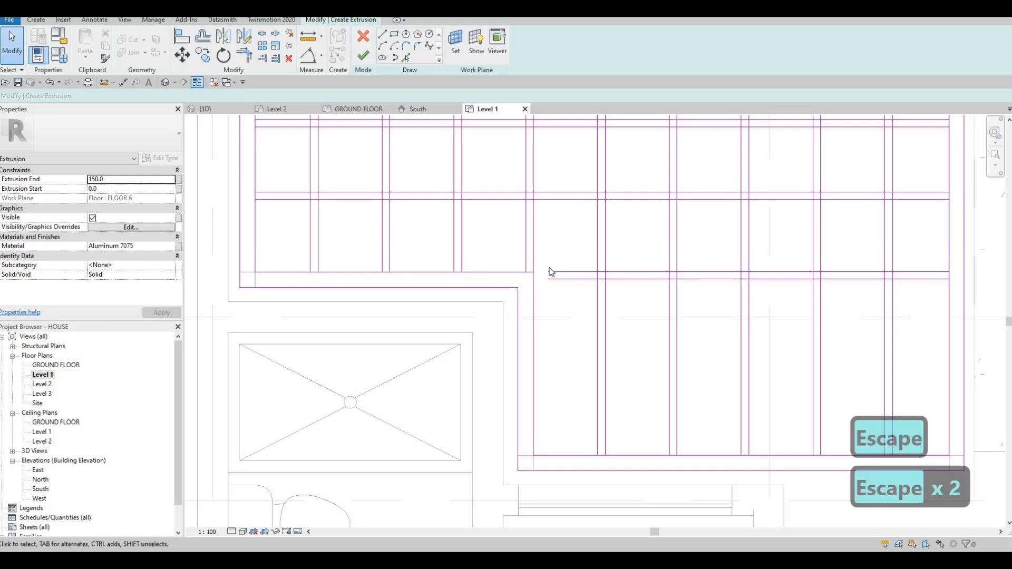
{"action": "left_click", "coordinate": [550, 274]}
{"action": "key", "text": "m"}
{"action": "key", "text": "v"}
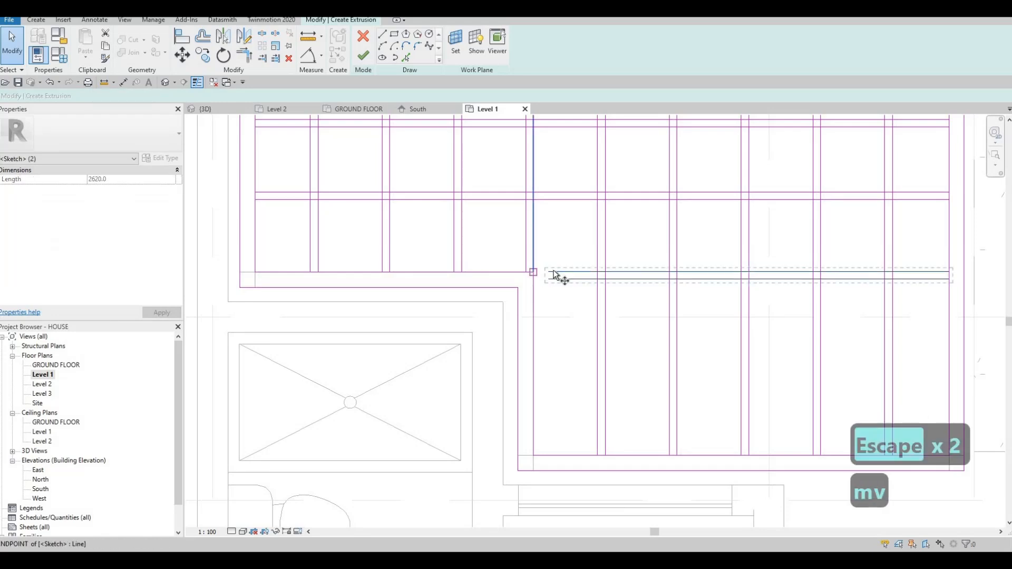
{"action": "scroll", "coordinate": [537, 270], "scroll_direction": "up", "scroll_amount": 1}
{"action": "left_click", "coordinate": [552, 272]}
{"action": "left_click", "coordinate": [535, 275]}
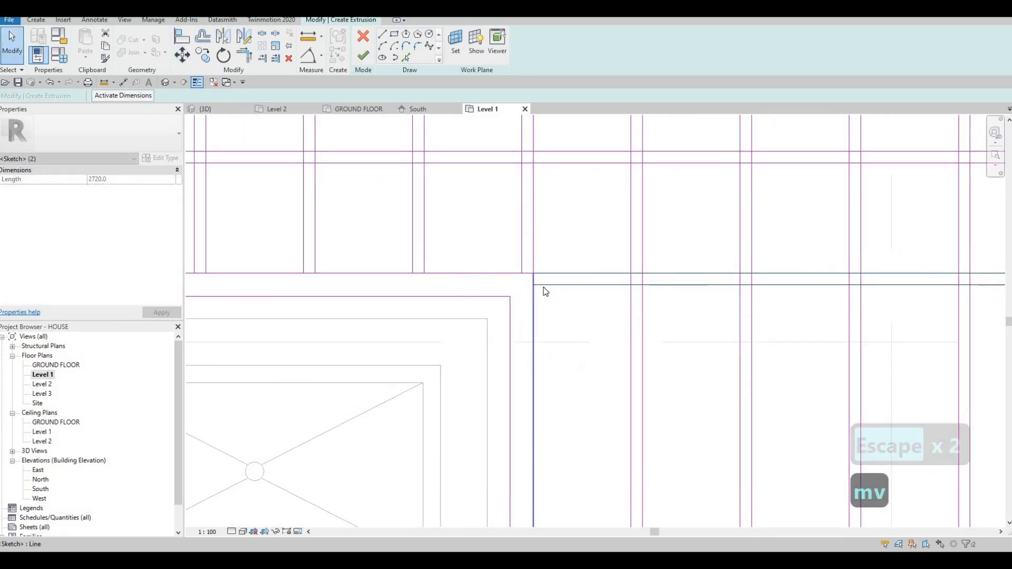
{"action": "key", "text": "Escape"}
{"action": "key", "text": "Escape"}
{"action": "scroll", "coordinate": [752, 300], "scroll_direction": "down", "scroll_amount": 2}
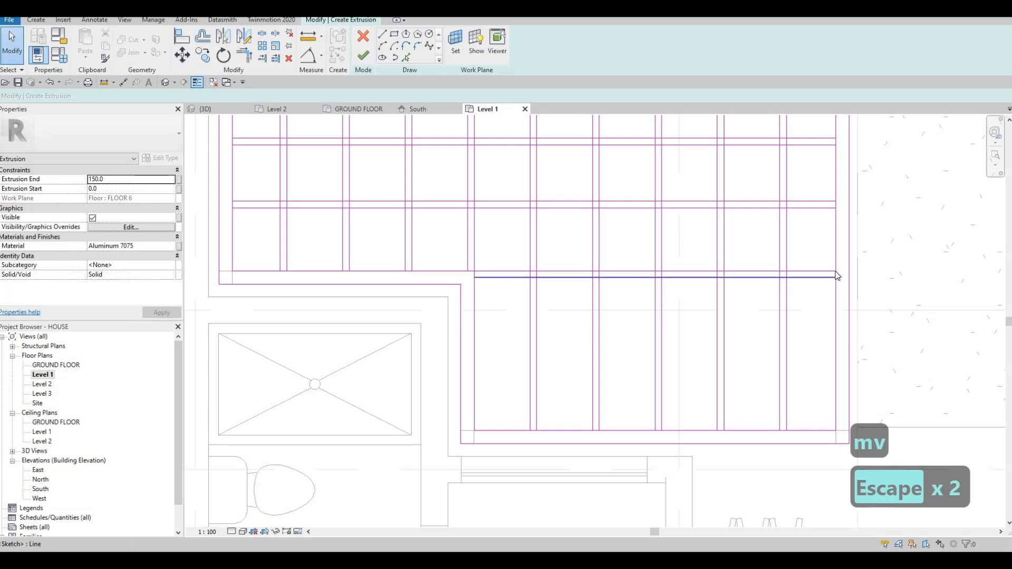
{"action": "scroll", "coordinate": [743, 275], "scroll_direction": "up", "scroll_amount": 3}
{"action": "scroll", "coordinate": [640, 290], "scroll_direction": "down", "scroll_amount": 3}
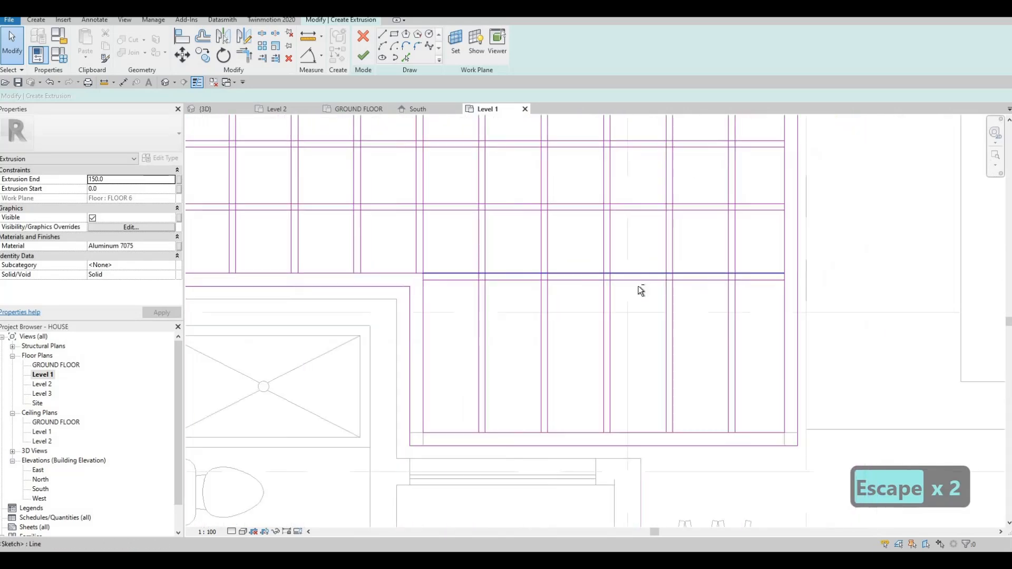
Copy the shortened horizontal line pair once downward within the wide part of the frame
{"action": "key", "text": "Escape"}
{"action": "left_click", "coordinate": [636, 263]}
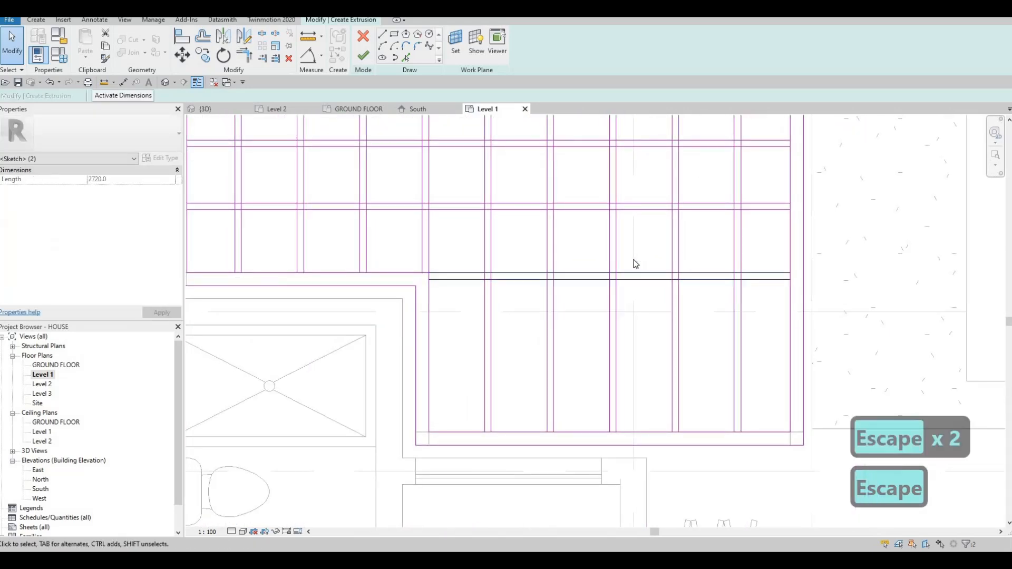
{"action": "key", "text": "c"}
{"action": "key", "text": "o"}
{"action": "left_click", "coordinate": [788, 210]}
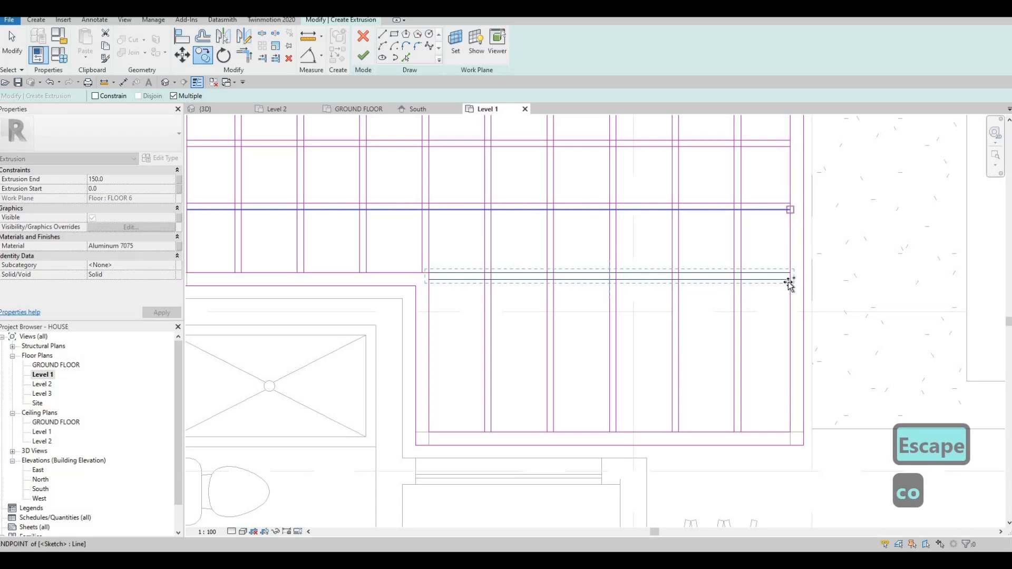
{"action": "left_click", "coordinate": [630, 333]}
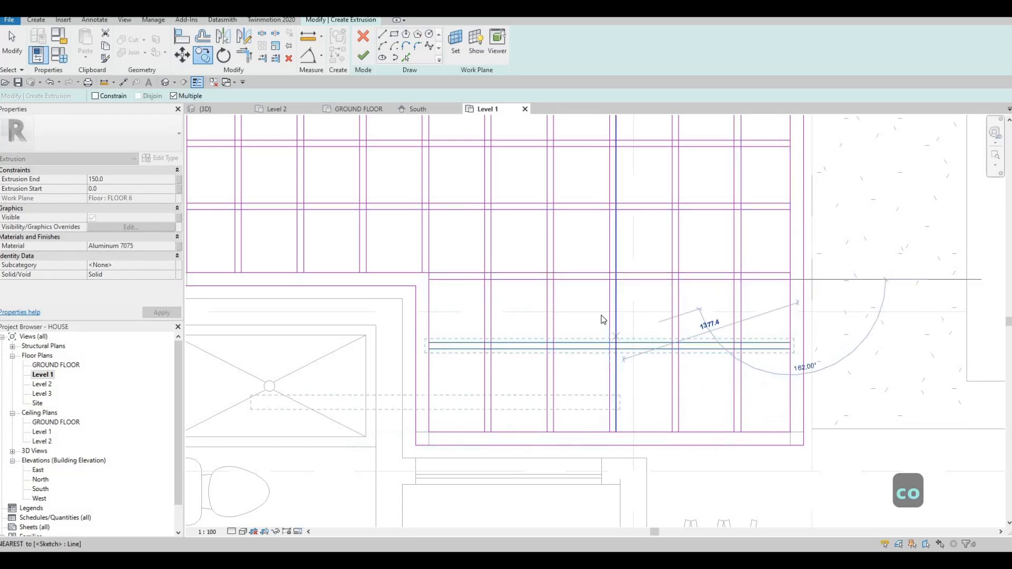
{"action": "key", "text": "Escape"}
{"action": "scroll", "coordinate": [590, 310], "scroll_direction": "down", "scroll_amount": 2}
{"action": "key", "text": "Escape"}
{"action": "middle_click_drag", "start_coordinate": [522, 271], "coordinate": [569, 298]}
{"action": "key", "text": "Escape"}
{"action": "key", "text": "Escape"}
{"action": "key", "text": "Escape"}
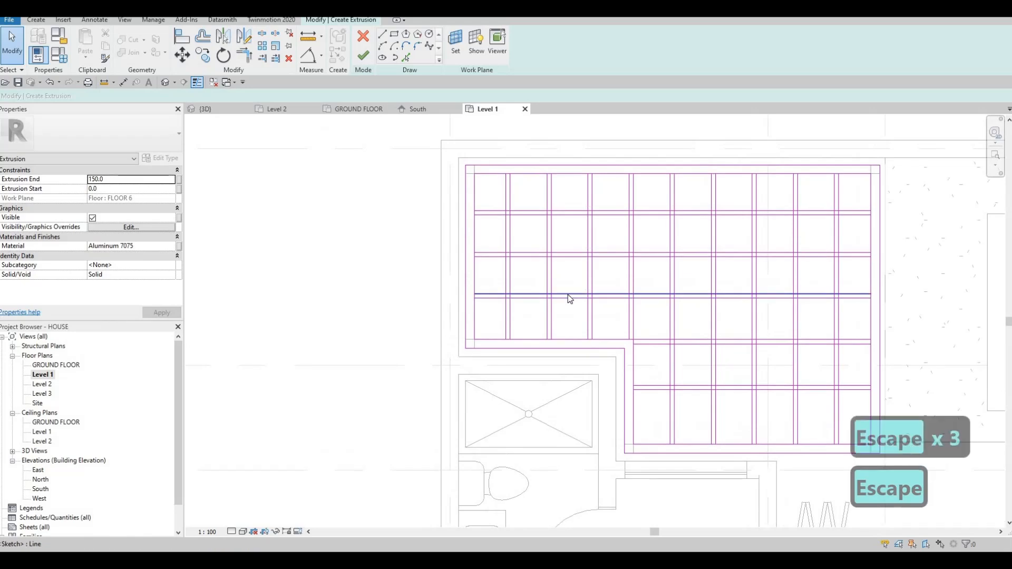
Split the frame's inner top edge where the vertical rafter lines meet it, working from left to right
{"action": "key", "text": "s"}
{"action": "key", "text": "l"}
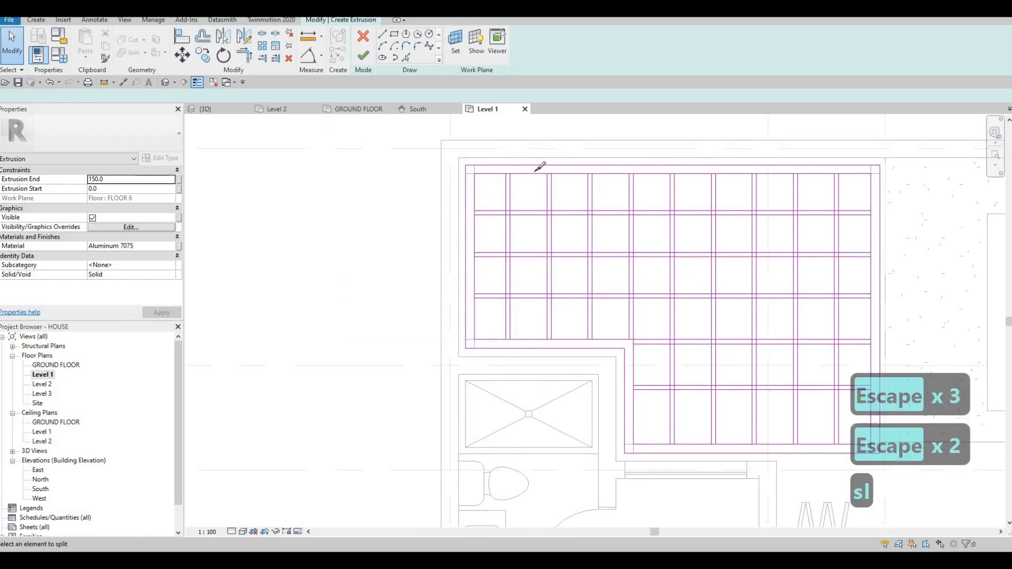
{"action": "scroll", "coordinate": [543, 157], "scroll_direction": "up", "scroll_amount": 5}
{"action": "left_click", "coordinate": [644, 158]}
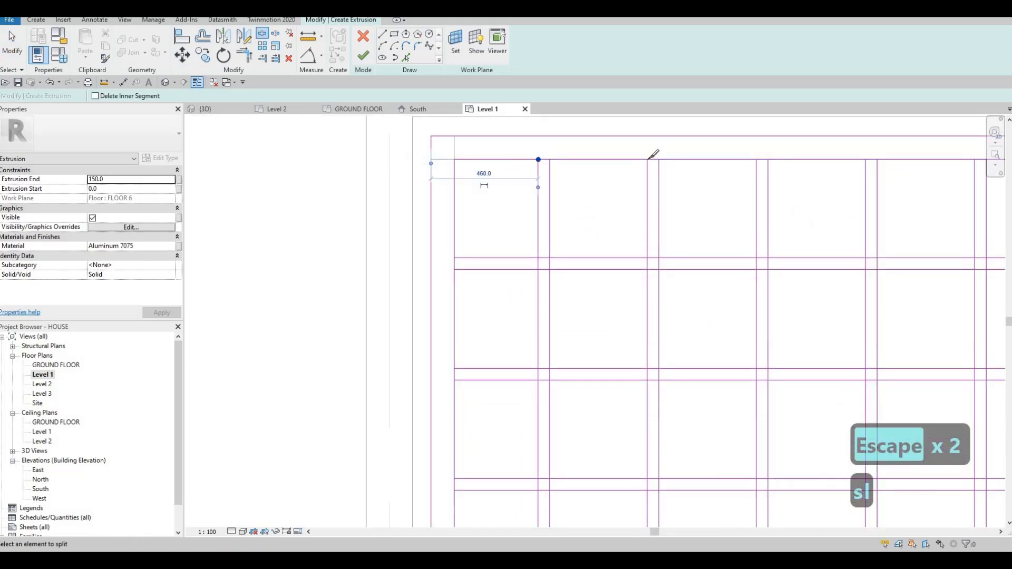
{"action": "left_click", "coordinate": [757, 159]}
{"action": "middle_click_drag", "start_coordinate": [753, 179], "coordinate": [626, 189]}
{"action": "scroll", "coordinate": [625, 190], "scroll_direction": "down", "scroll_amount": 1}
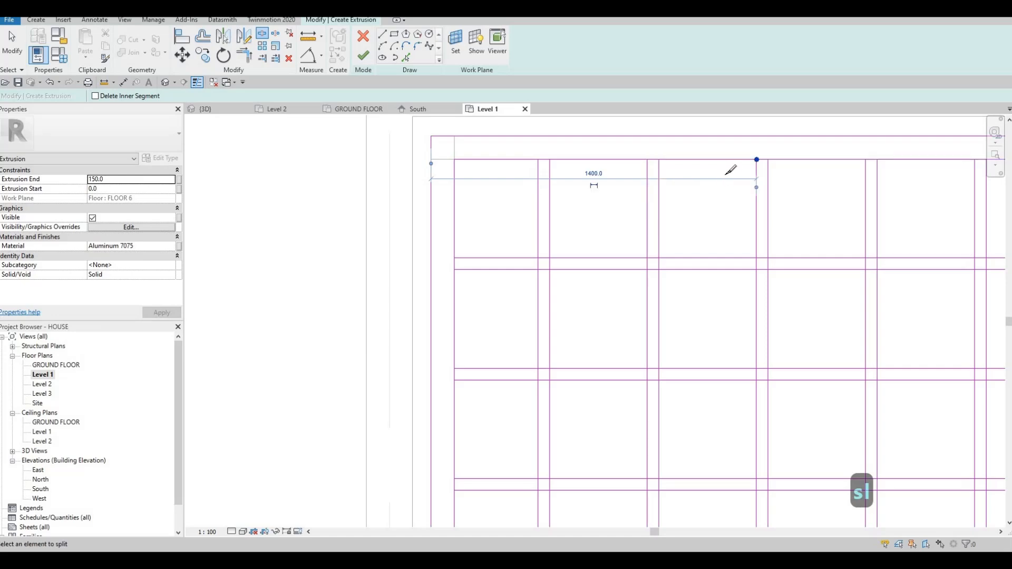
{"action": "middle_click_drag", "start_coordinate": [722, 176], "coordinate": [693, 198]}
{"action": "left_click", "coordinate": [723, 172]}
{"action": "middle_click_drag", "start_coordinate": [819, 172], "coordinate": [717, 174]}
{"action": "scroll", "coordinate": [717, 173], "scroll_direction": "down", "scroll_amount": 1}
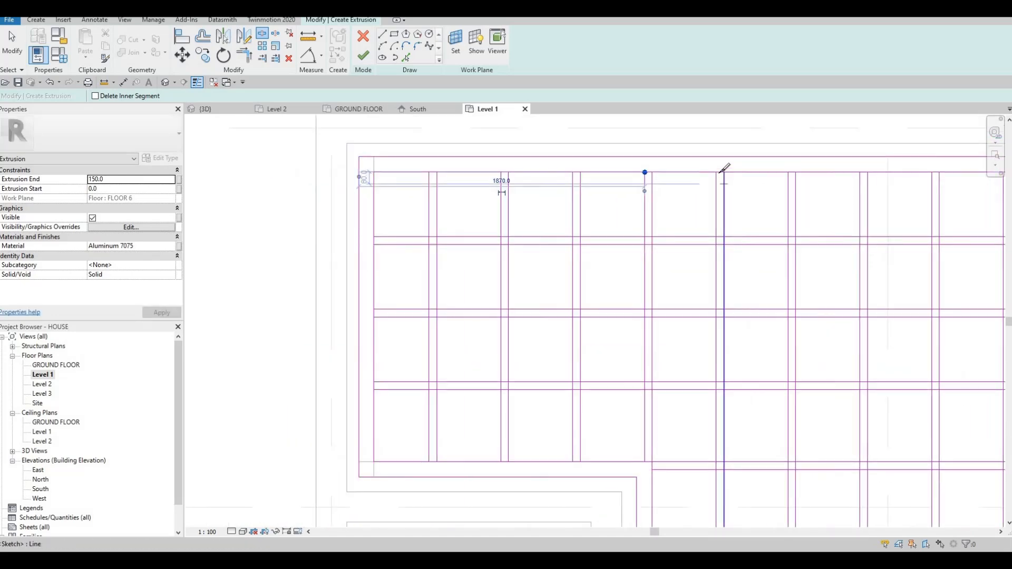
{"action": "left_click", "coordinate": [716, 173]}
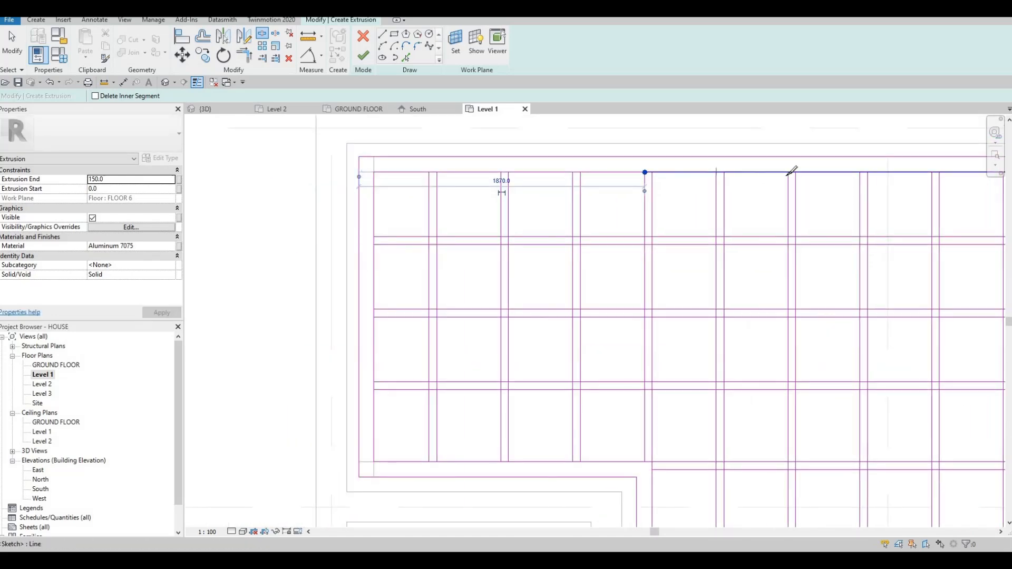
{"action": "left_click", "coordinate": [859, 172]}
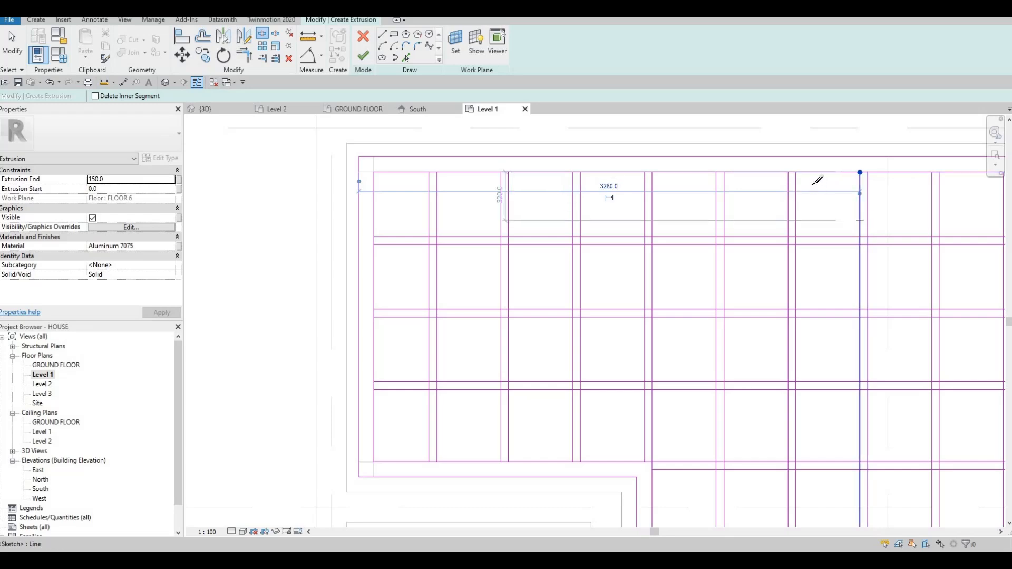
{"action": "middle_click_drag", "start_coordinate": [877, 215], "coordinate": [766, 215]}
{"action": "scroll", "coordinate": [765, 215], "scroll_direction": "down", "scroll_amount": 1}
{"action": "left_click", "coordinate": [812, 174]}
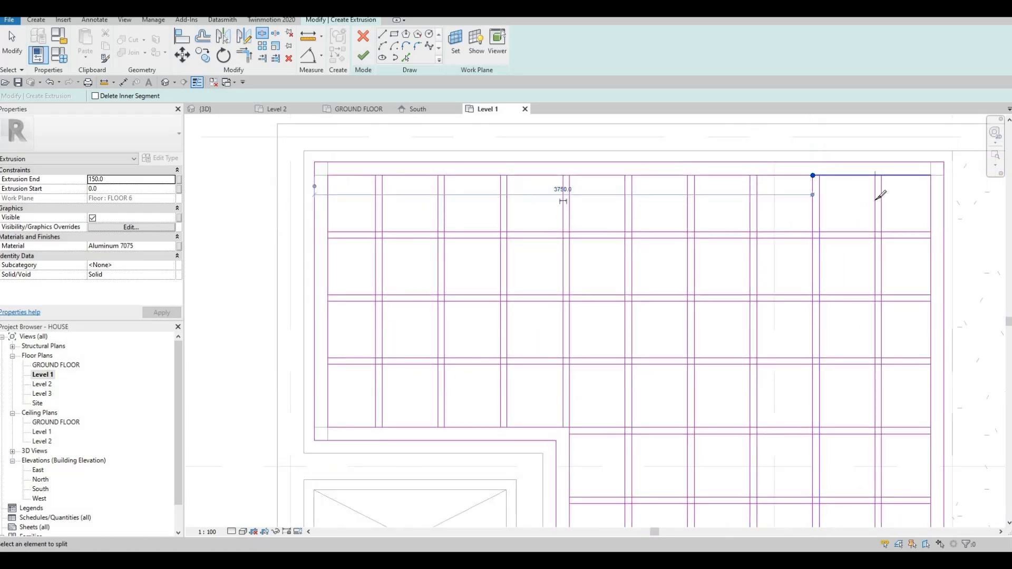
Split the topmost horizontal rafter line pair where it crosses the first three vertical line pairs from the left
{"action": "left_click", "coordinate": [383, 231]}
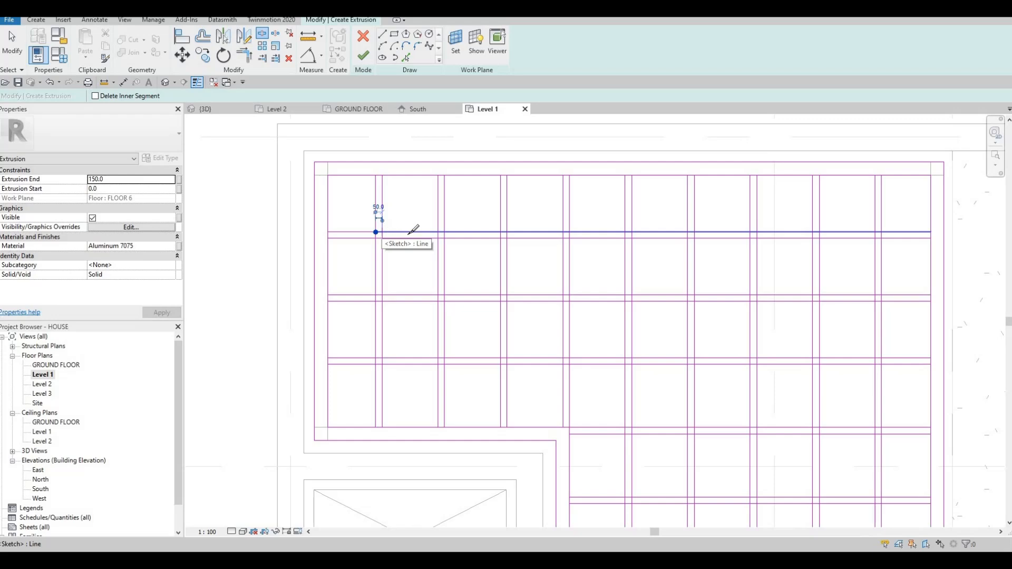
{"action": "left_click", "coordinate": [441, 232]}
{"action": "left_click", "coordinate": [445, 231]}
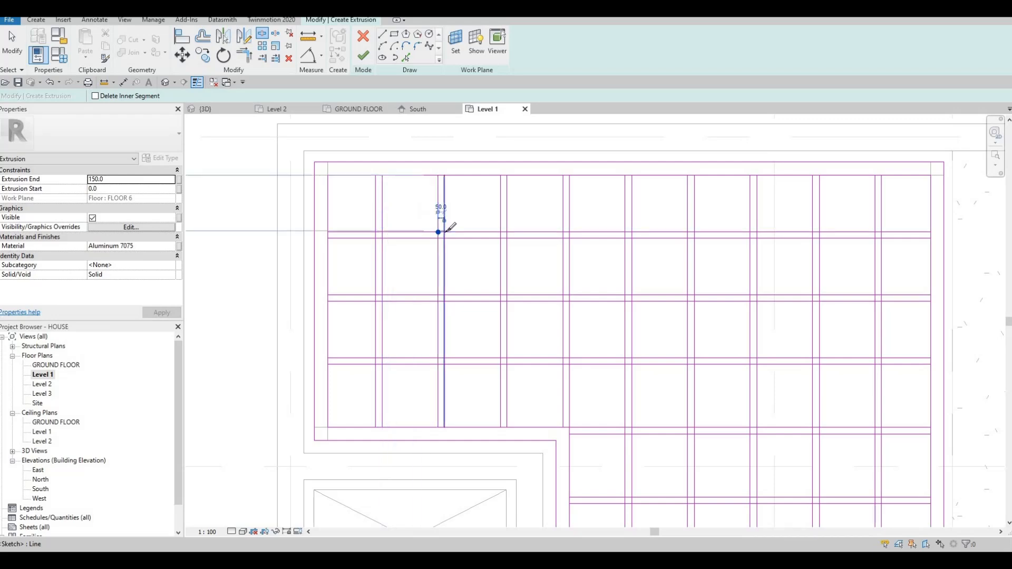
{"action": "scroll", "coordinate": [383, 235], "scroll_direction": "up", "scroll_amount": 2}
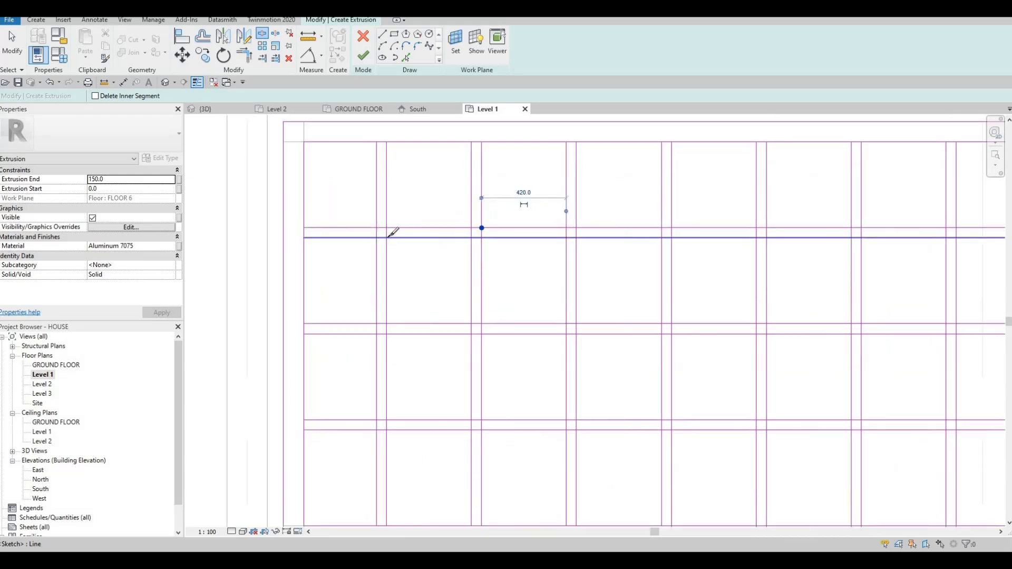
{"action": "left_click", "coordinate": [388, 233]}
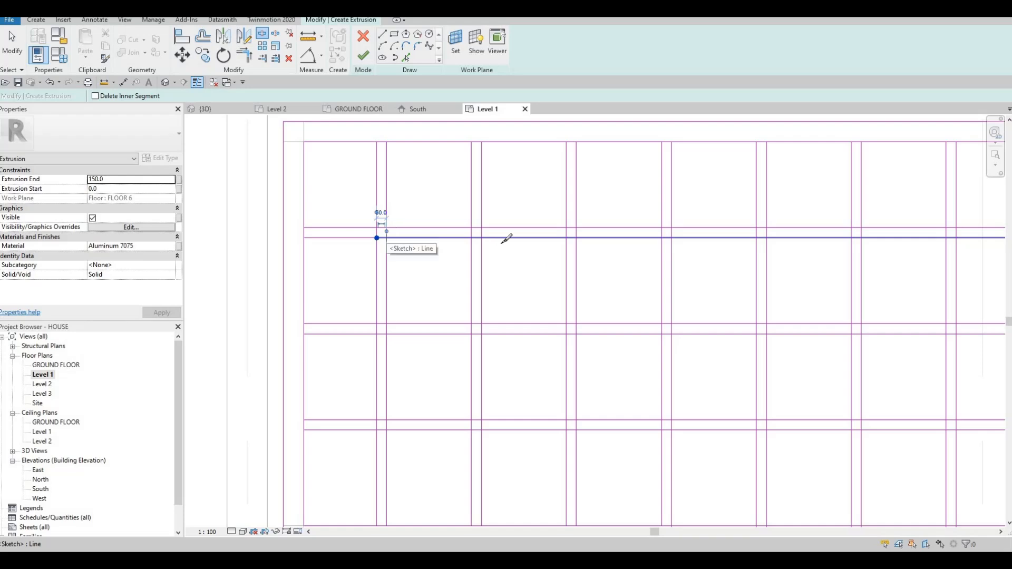
{"action": "left_click", "coordinate": [471, 232]}
{"action": "left_click", "coordinate": [484, 236]}
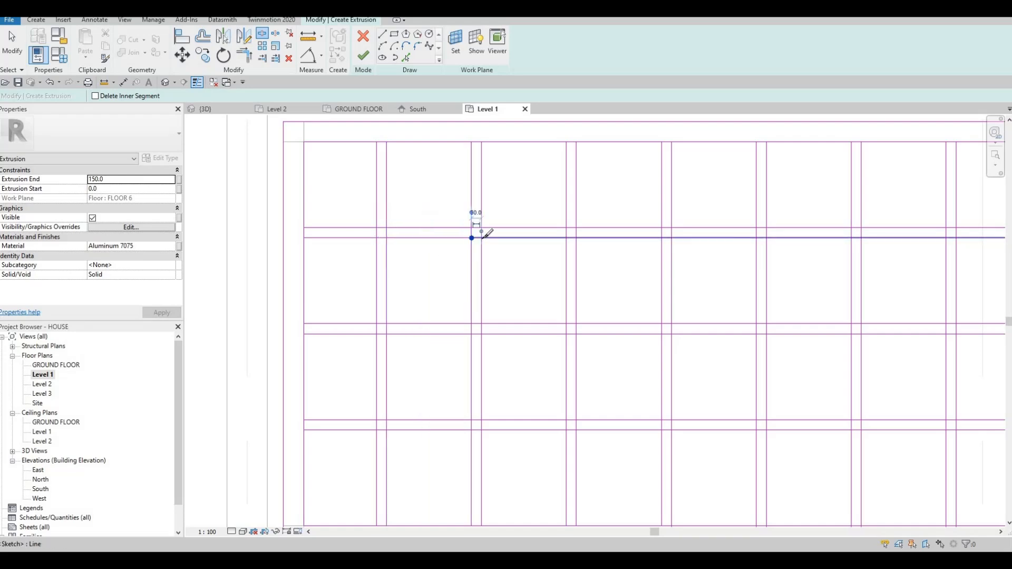
{"action": "left_click", "coordinate": [569, 227]}
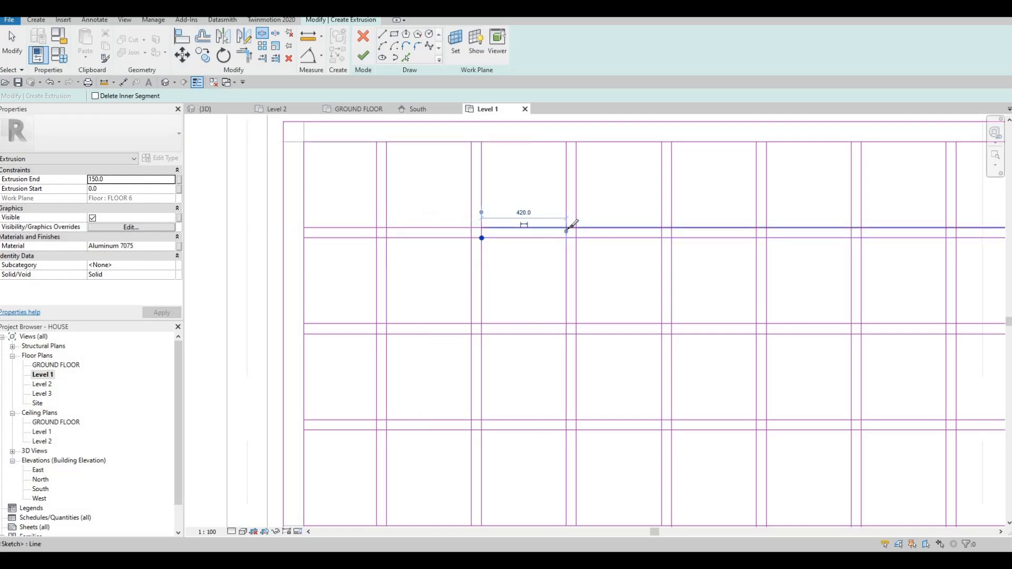
{"action": "left_click", "coordinate": [577, 228]}
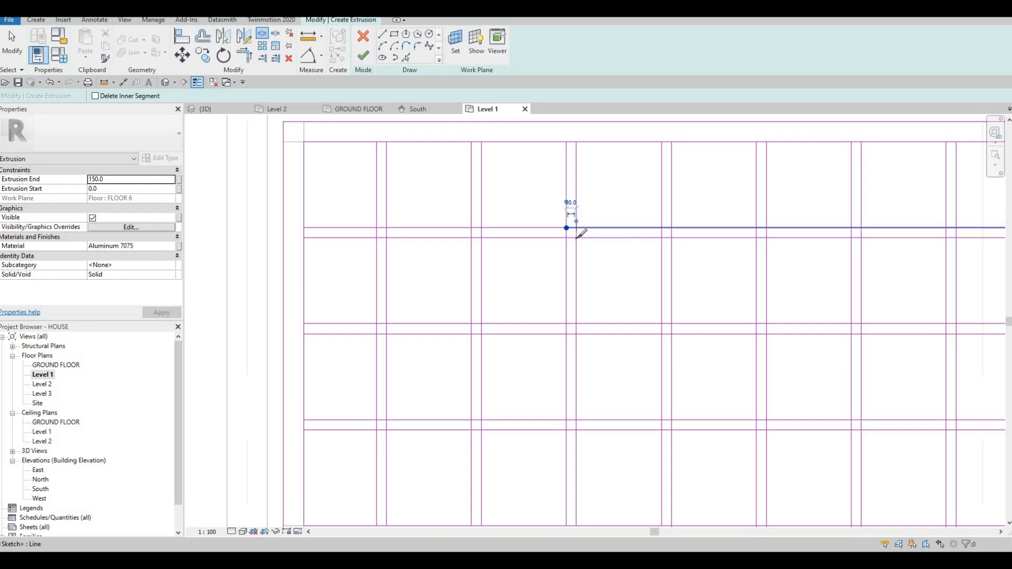
{"action": "left_click", "coordinate": [572, 237]}
{"action": "left_click", "coordinate": [567, 239]}
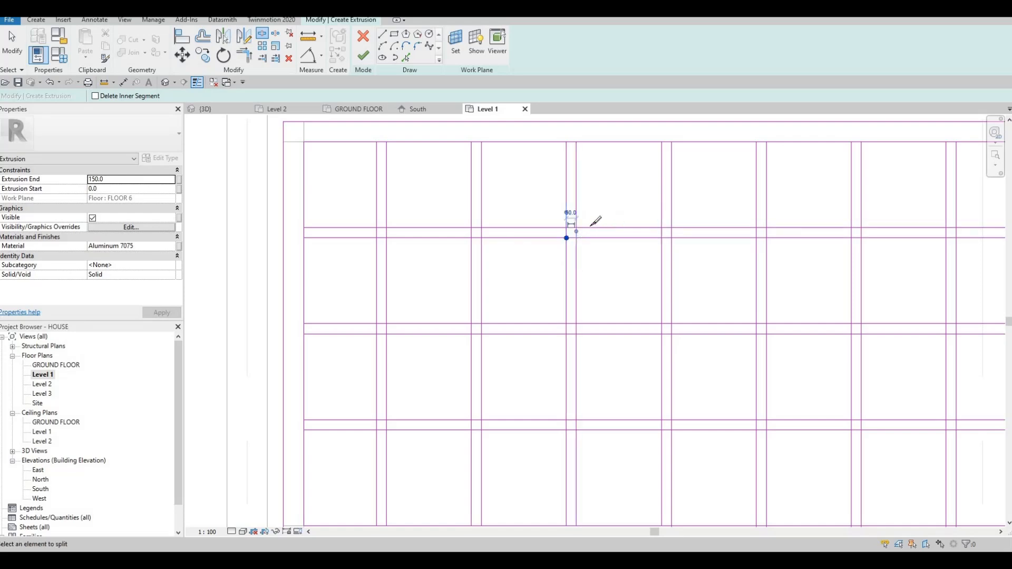
Split the topmost horizontal line pair at its crossings with the fourth and fifth vertical line pairs
{"action": "middle_click_drag", "start_coordinate": [663, 233], "coordinate": [589, 226]}
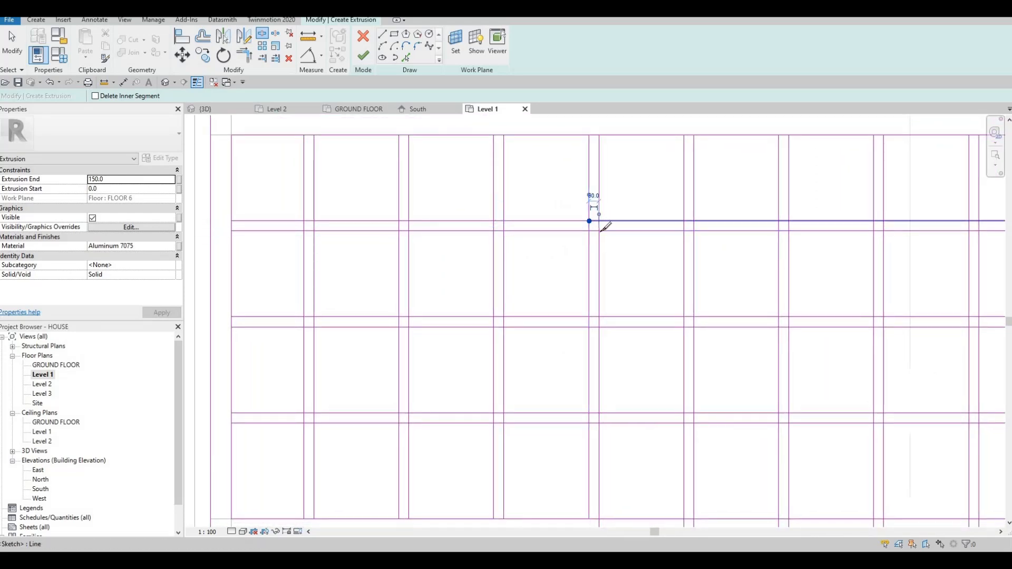
{"action": "left_click", "coordinate": [600, 231]}
{"action": "left_click", "coordinate": [590, 230]}
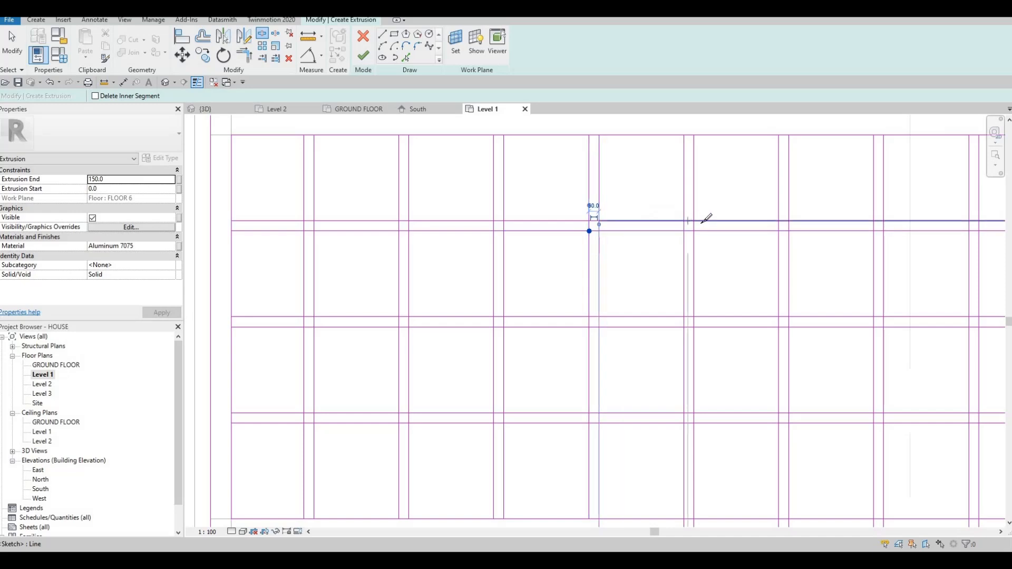
{"action": "left_click", "coordinate": [688, 221]}
{"action": "left_click", "coordinate": [694, 222]}
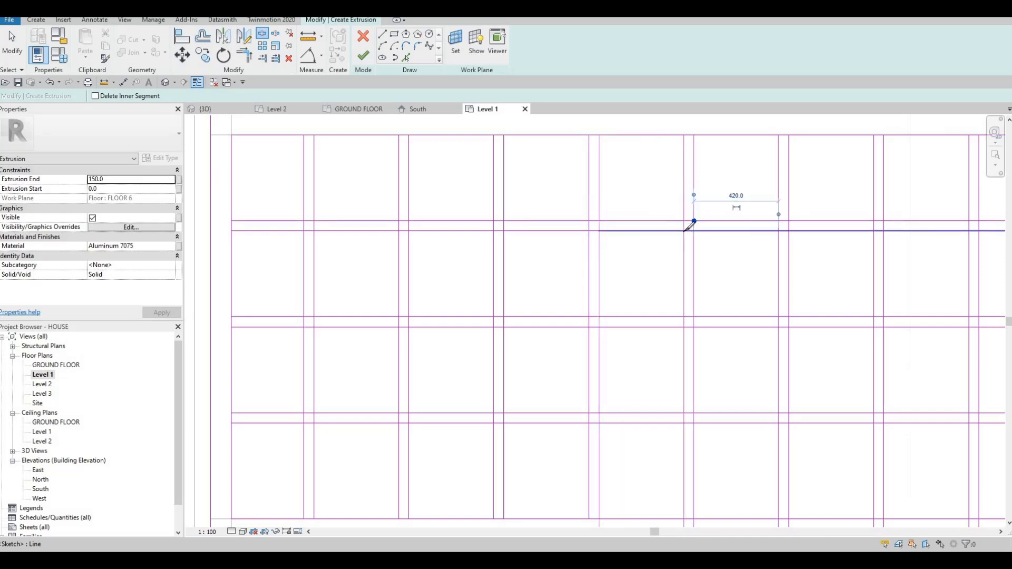
{"action": "left_click", "coordinate": [694, 231]}
{"action": "left_click", "coordinate": [685, 231]}
{"action": "scroll", "coordinate": [368, 247], "scroll_direction": "down", "scroll_amount": 1}
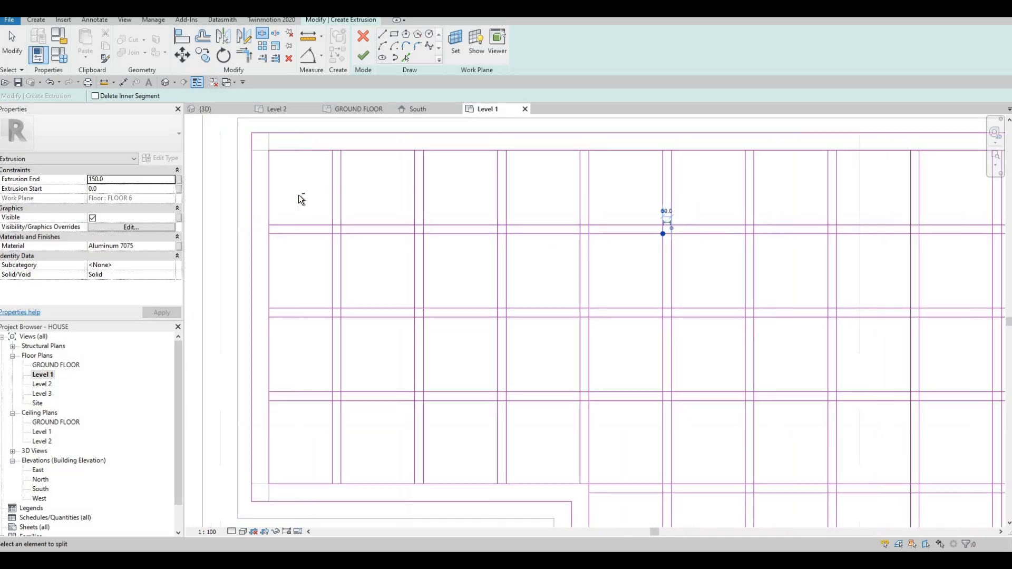
{"action": "key", "text": "Escape"}
{"action": "key", "text": "Escape"}
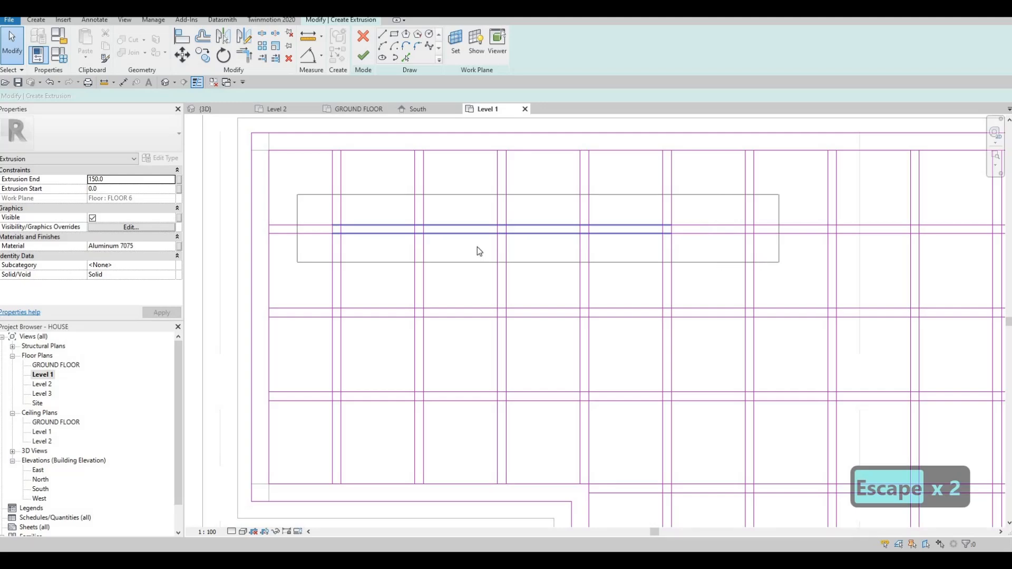
{"action": "key", "text": "Escape"}
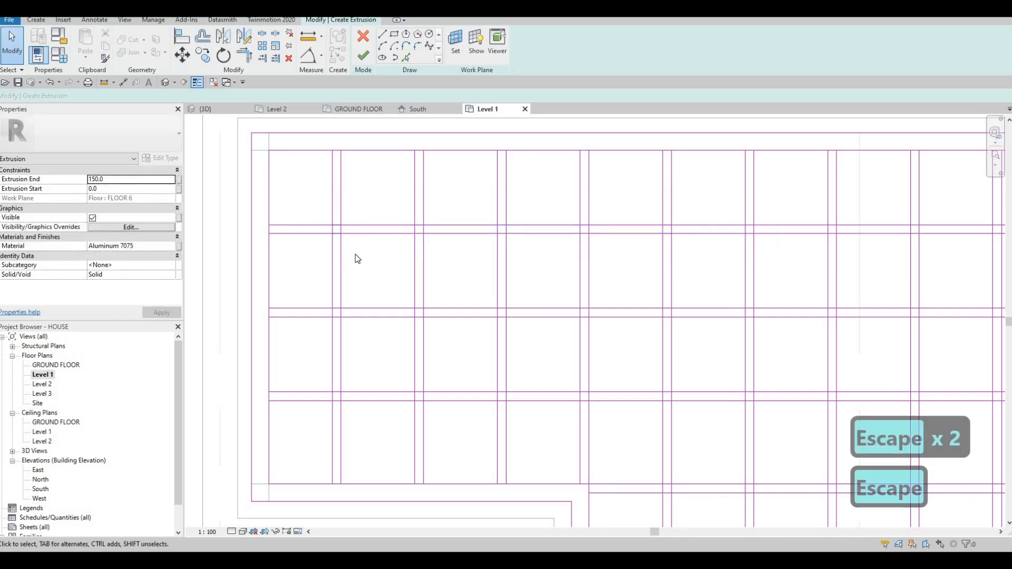
Delete the short pieces of the topmost horizontal line pair lying inside the first five vertical line pairs
{"action": "left_click", "coordinate": [387, 224]}
{"action": "key", "text": "Delete"}
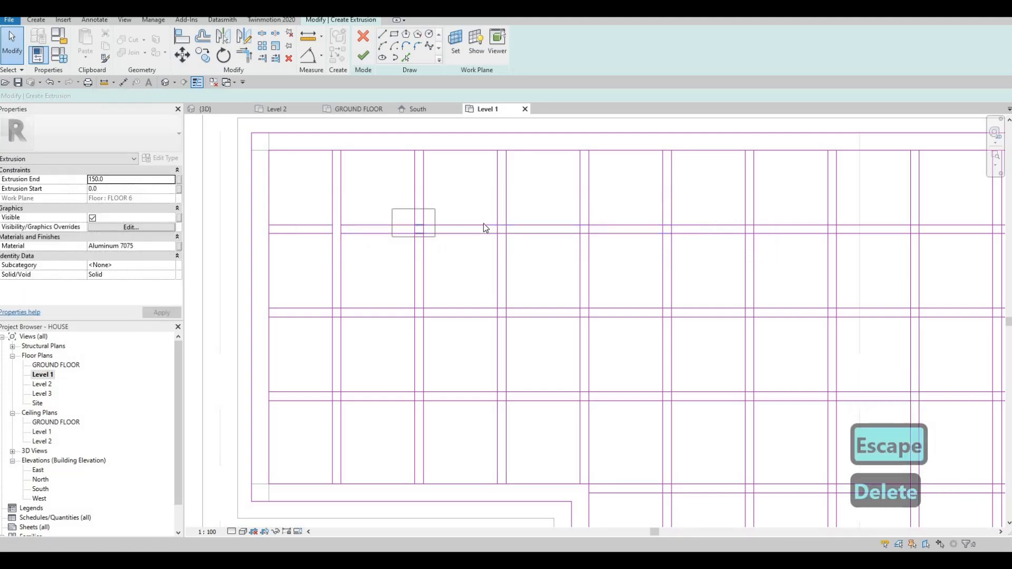
{"action": "left_click_drag", "start_coordinate": [435, 236], "coordinate": [452, 249]}
{"action": "key", "text": "Delete"}
{"action": "left_click_drag", "start_coordinate": [477, 212], "coordinate": [521, 252]}
{"action": "key", "text": "Delete"}
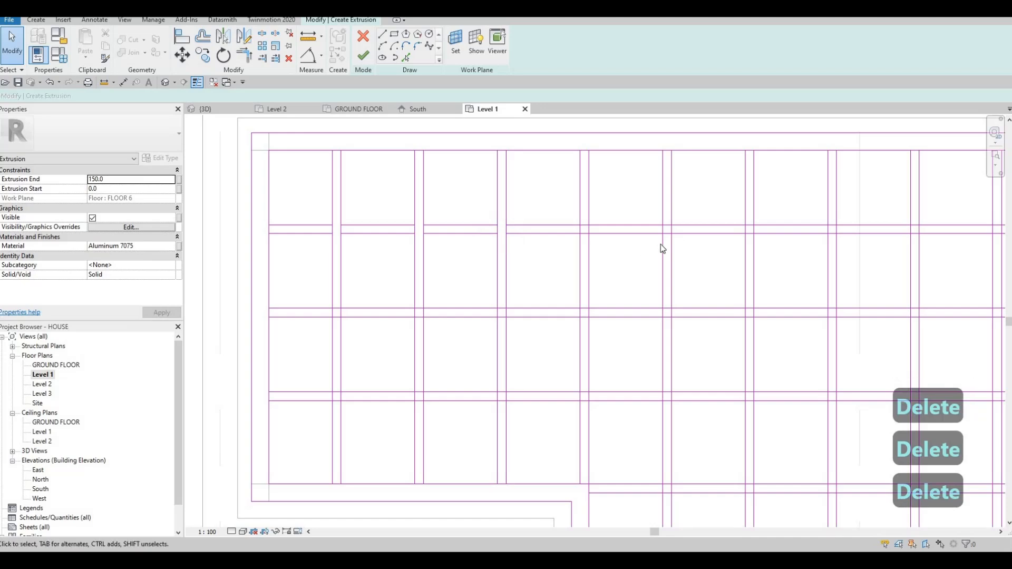
{"action": "left_click_drag", "start_coordinate": [569, 213], "coordinate": [602, 249]}
{"action": "key", "text": "Delete"}
{"action": "left_click_drag", "start_coordinate": [650, 214], "coordinate": [687, 251]}
{"action": "key", "text": "Delete"}
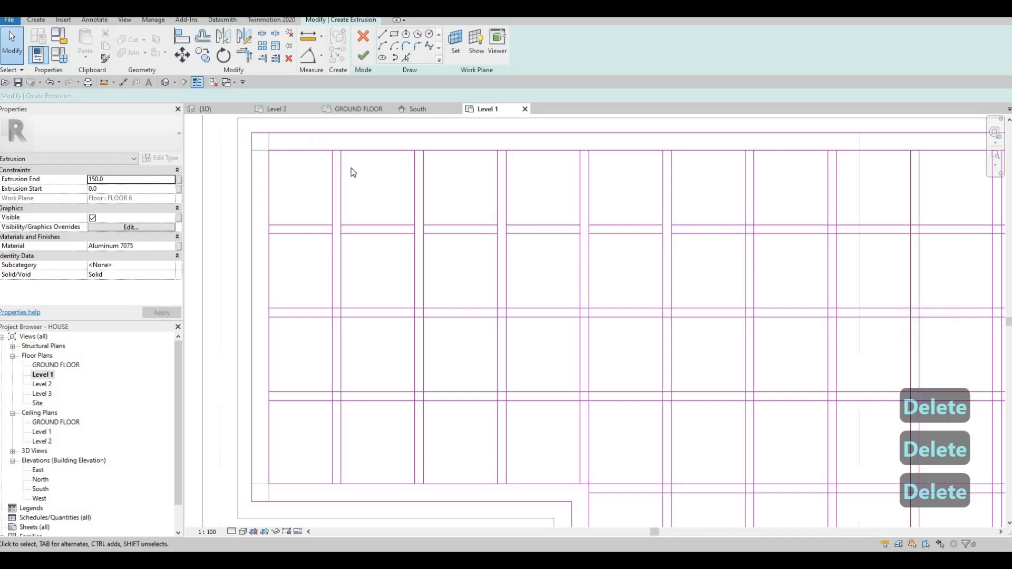
Trim the frame's inner top edge to the vertical rafter lines, opening a gap inside each of the first five pairs
{"action": "key", "text": "Escape"}
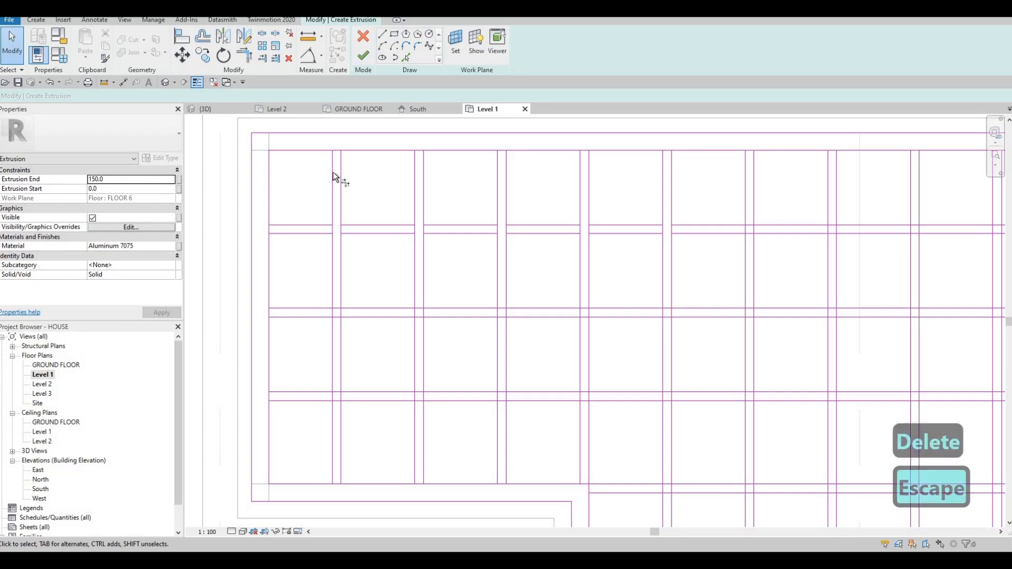
{"action": "key", "text": "t"}
{"action": "key", "text": "r"}
{"action": "left_click", "coordinate": [342, 158]}
{"action": "left_click", "coordinate": [414, 160]}
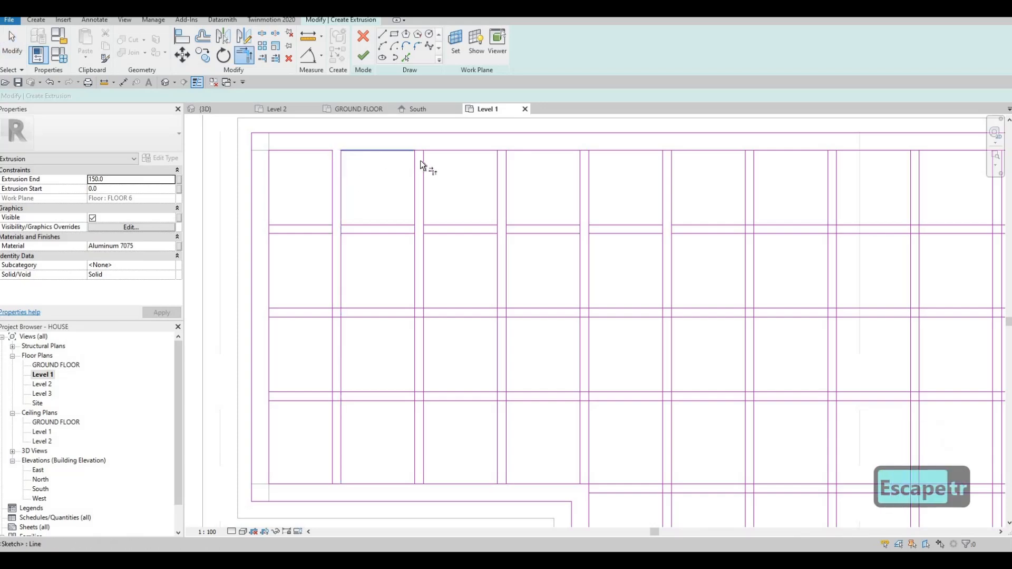
{"action": "left_click", "coordinate": [422, 160]}
{"action": "left_click", "coordinate": [474, 151]}
{"action": "left_click", "coordinate": [505, 163]}
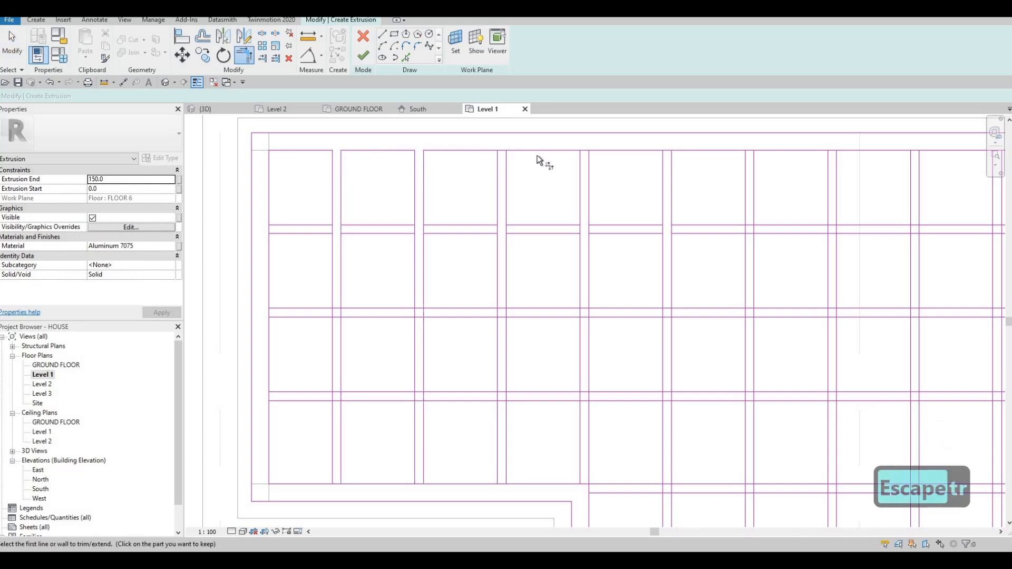
{"action": "left_click", "coordinate": [617, 152]}
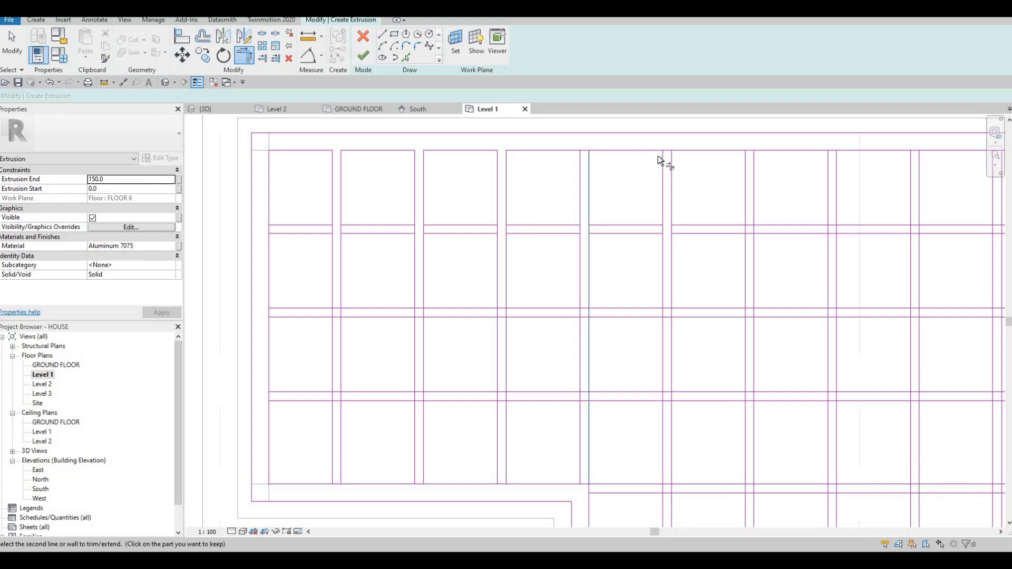
{"action": "left_click", "coordinate": [672, 162]}
{"action": "left_click", "coordinate": [685, 150]}
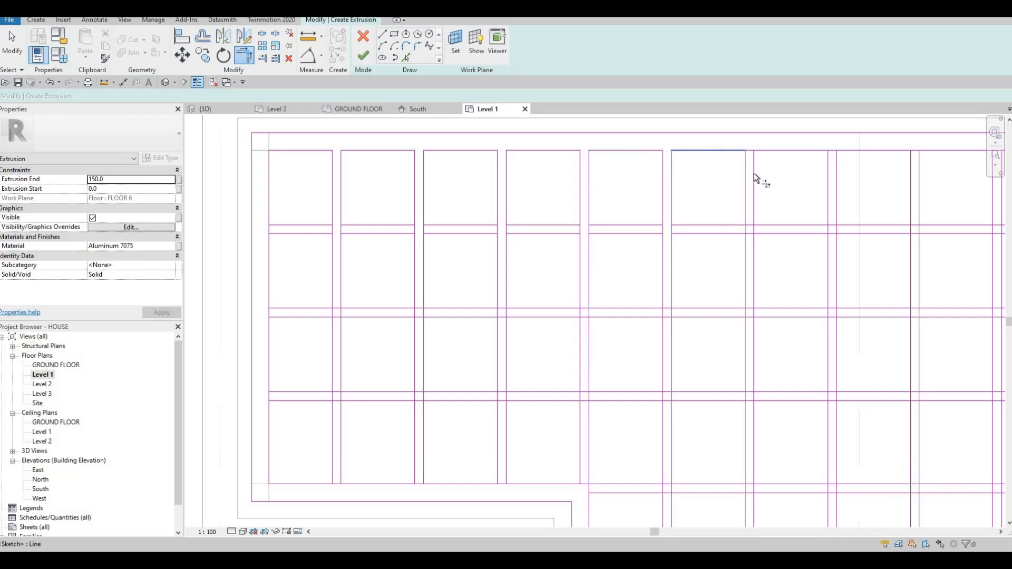
Trim the frame's inner top edge to the vertical lines of the remaining four pairs, up to the right side
{"action": "left_click", "coordinate": [754, 165]}
{"action": "left_click", "coordinate": [778, 153]}
{"action": "middle_click_drag", "start_coordinate": [792, 185], "coordinate": [634, 203]}
{"action": "left_click", "coordinate": [679, 182]}
{"action": "left_click", "coordinate": [766, 182]}
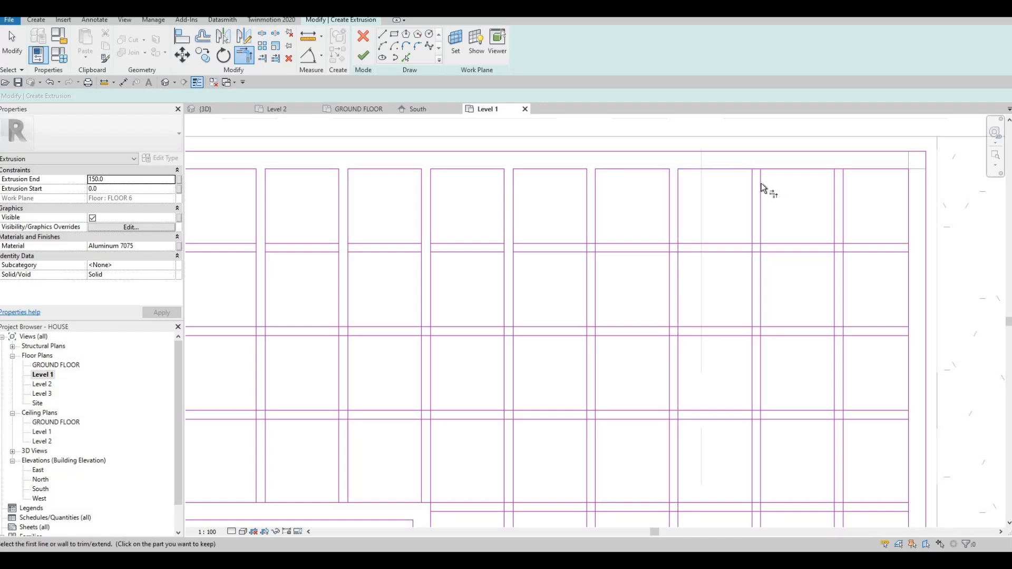
{"action": "left_click", "coordinate": [844, 188]}
{"action": "scroll", "coordinate": [685, 227], "scroll_direction": "down", "scroll_amount": 2}
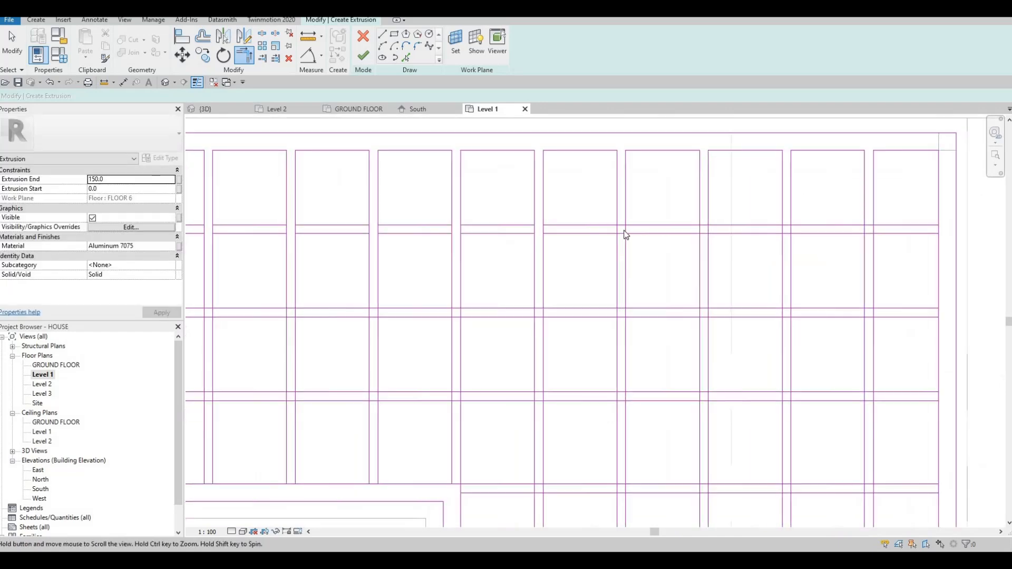
{"action": "key", "text": "Escape"}
{"action": "key", "text": "Escape"}
{"action": "key", "text": "Escape"}
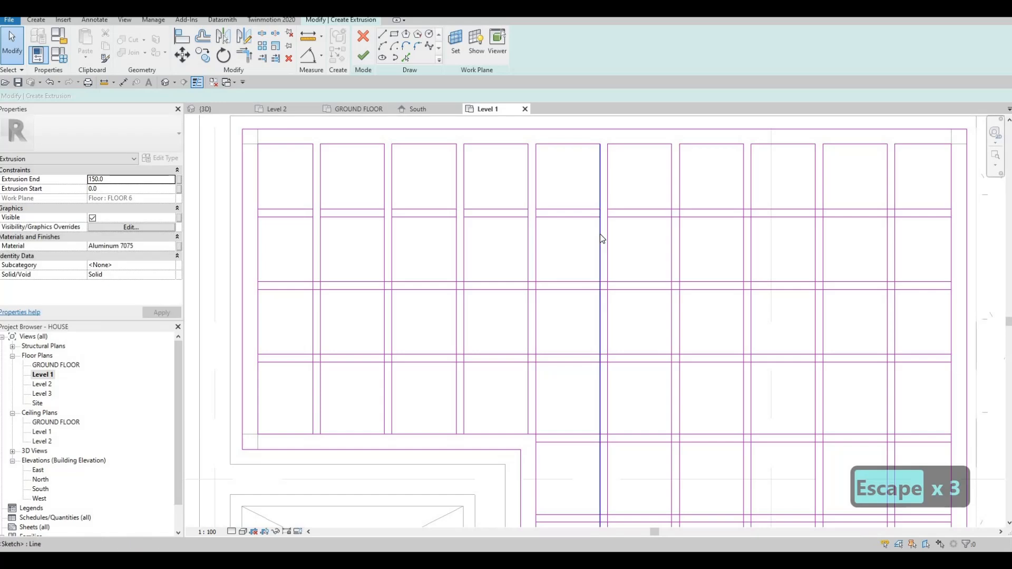
Split the topmost horizontal line pair where it crosses the remaining four vertical line pairs on the right
{"action": "key", "text": "s"}
{"action": "key", "text": "l"}
{"action": "scroll", "coordinate": [694, 211], "scroll_direction": "up", "scroll_amount": 3}
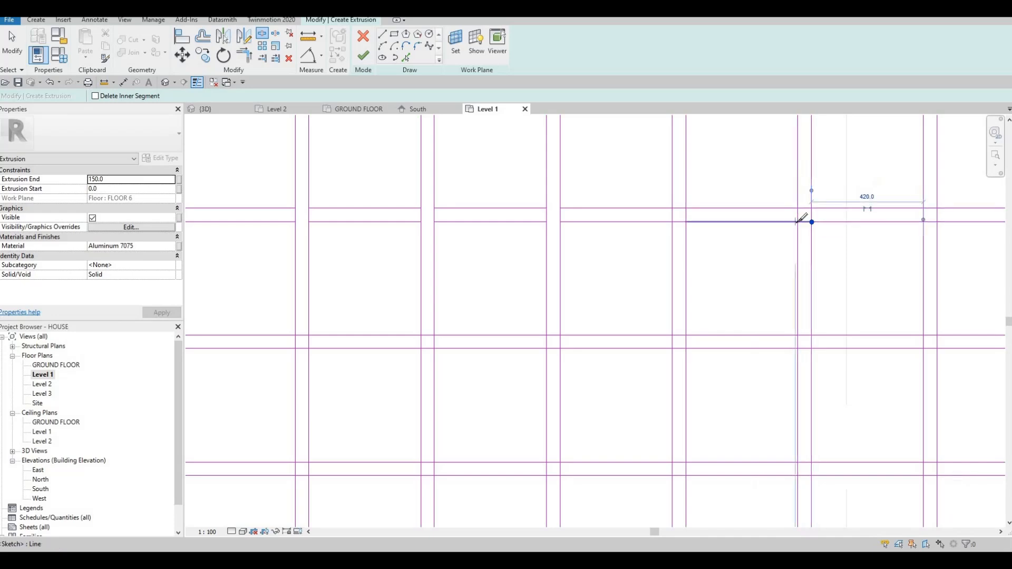
{"action": "middle_click_drag", "start_coordinate": [926, 210], "coordinate": [810, 192]}
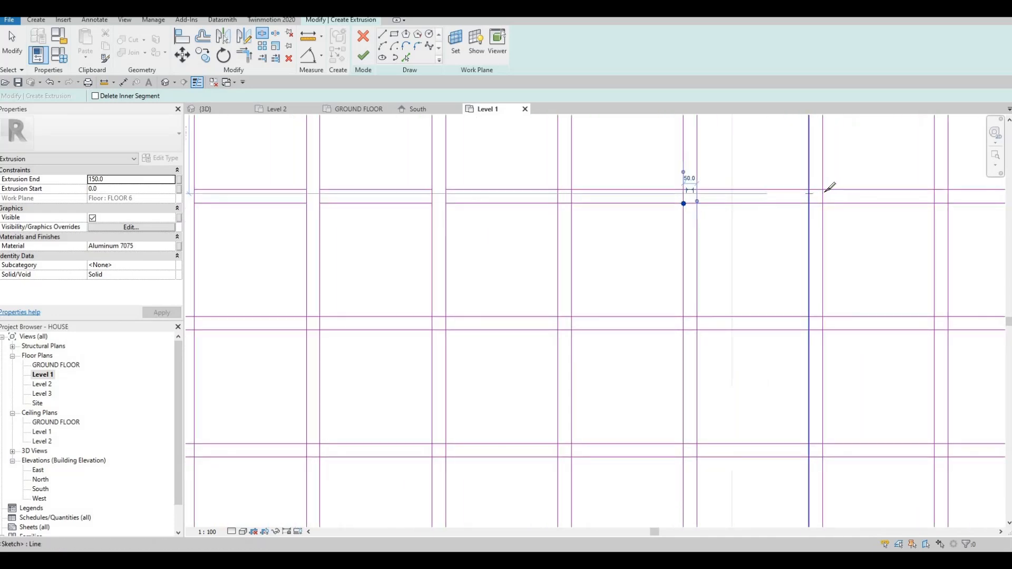
{"action": "left_click", "coordinate": [823, 191]}
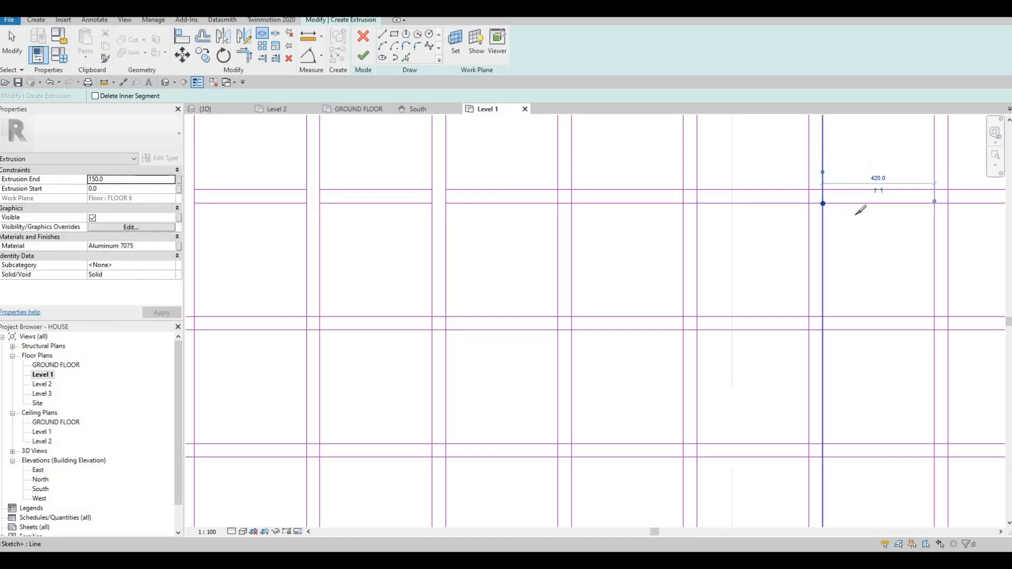
{"action": "mouse_move", "coordinate": [860, 175]}
{"action": "middle_mouse_down"}
{"action": "mouse_move", "coordinate": [818, 192]}
{"action": "mouse_move", "coordinate": [730, 198]}
{"action": "middle_mouse_up"}
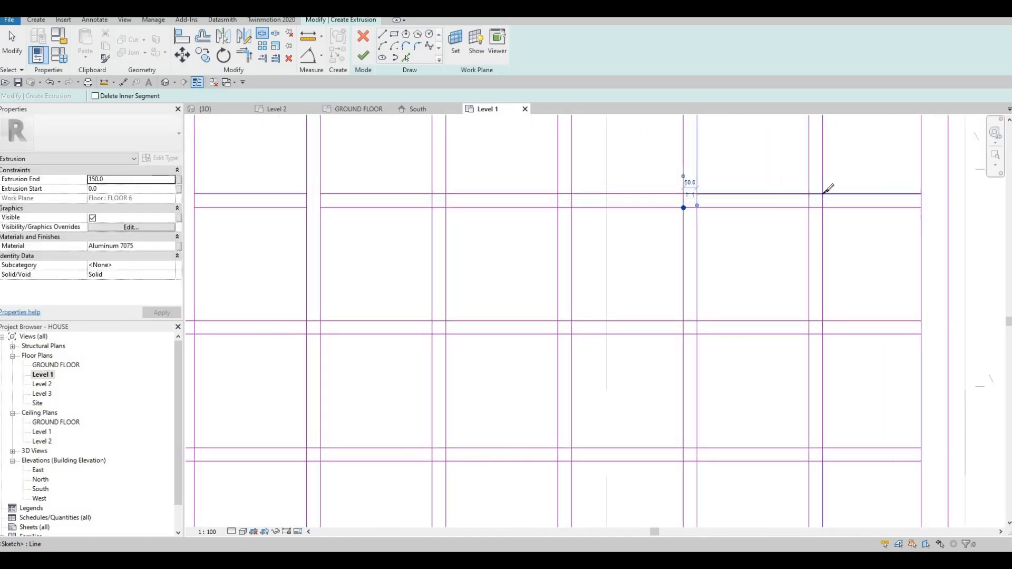
{"action": "left_click", "coordinate": [821, 207]}
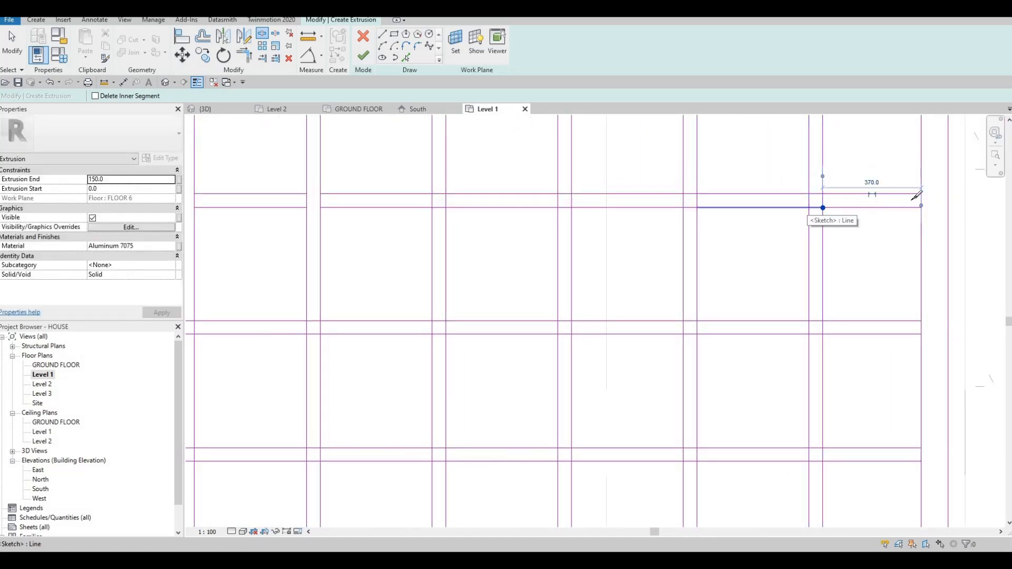
{"action": "left_click", "coordinate": [809, 207]}
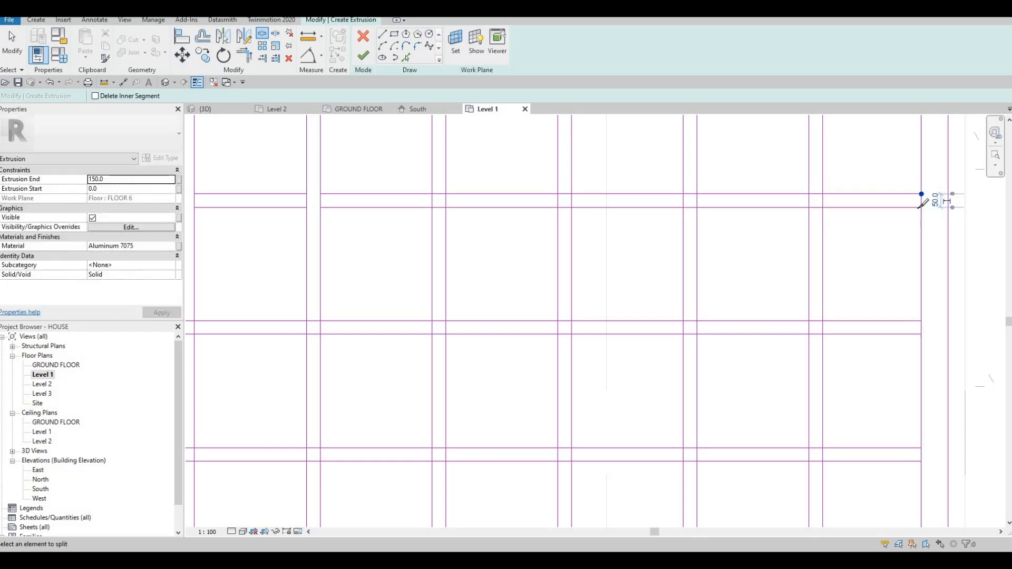
Split the frame's inner right edge where the upper two horizontal rafter line pairs meet it
{"action": "middle_click_drag", "start_coordinate": [910, 271], "coordinate": [883, 235]}
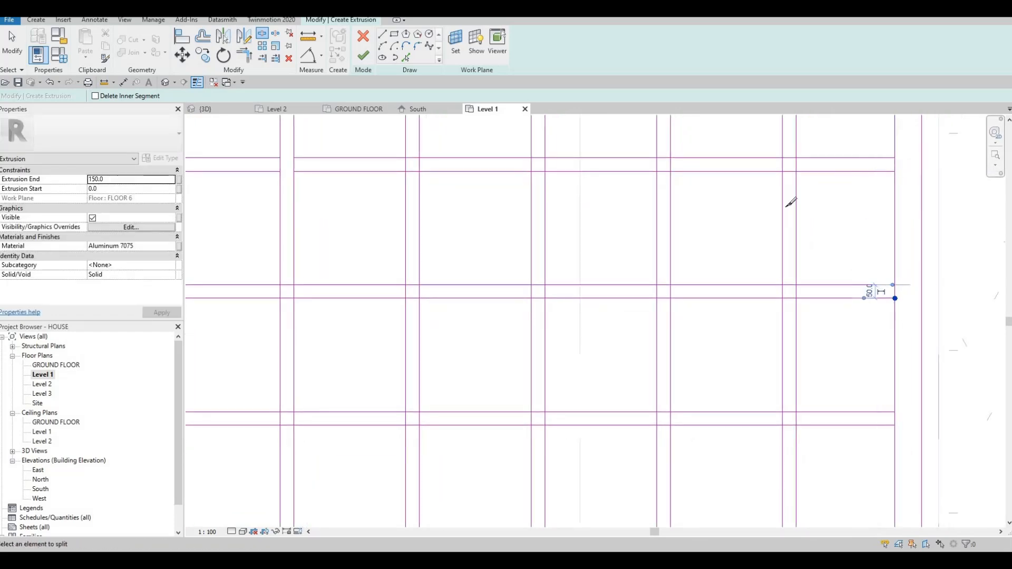
{"action": "scroll", "coordinate": [788, 198], "scroll_direction": "down", "scroll_amount": 2}
{"action": "key", "text": "Escape"}
{"action": "key", "text": "Escape"}
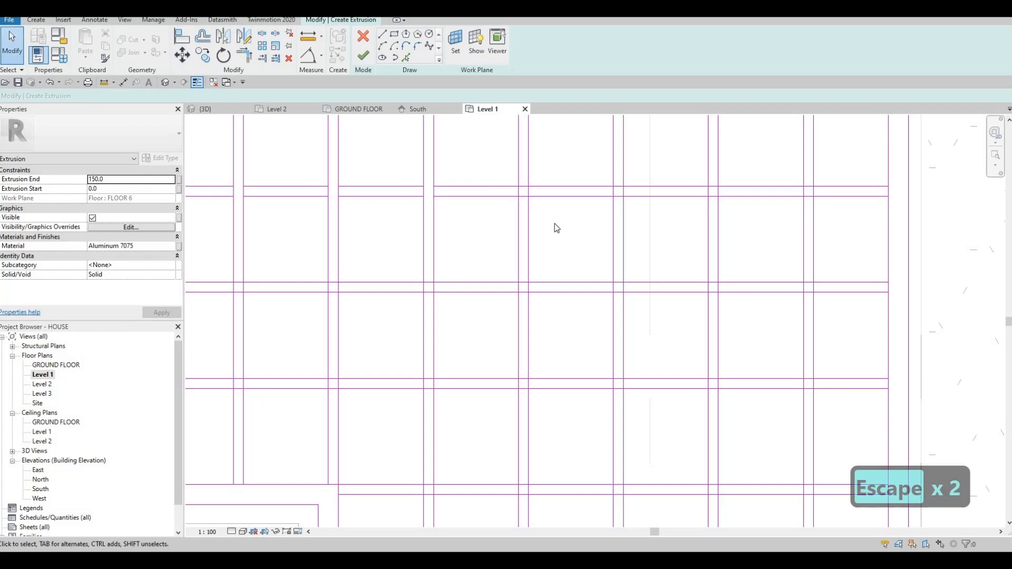
Delete the short segments of the topmost horizontal line pair inside the remaining four vertical line pairs on the right
{"action": "left_click_drag", "start_coordinate": [479, 168], "coordinate": [550, 224]}
{"action": "key", "text": "Delete"}
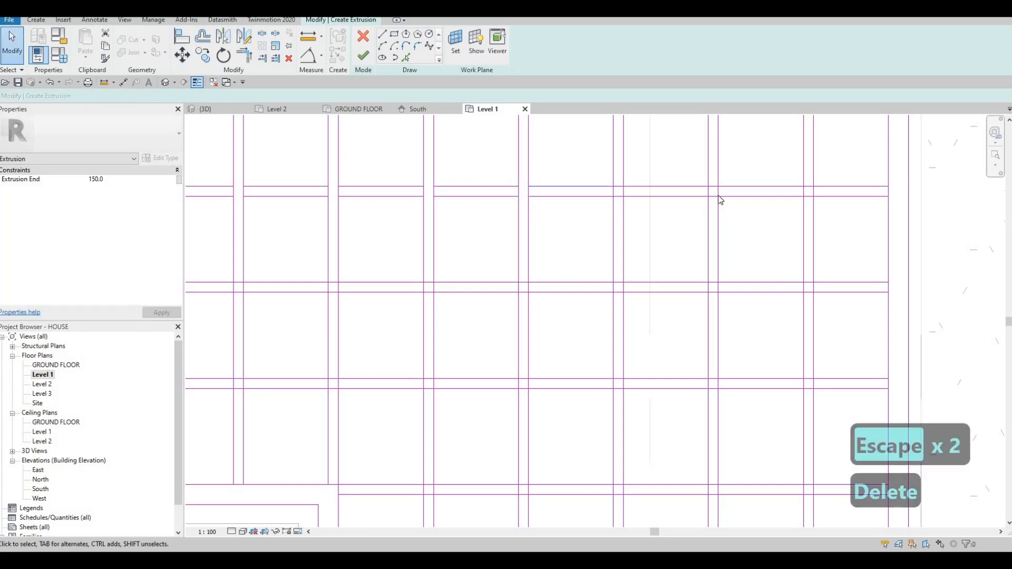
{"action": "key", "text": "Delete"}
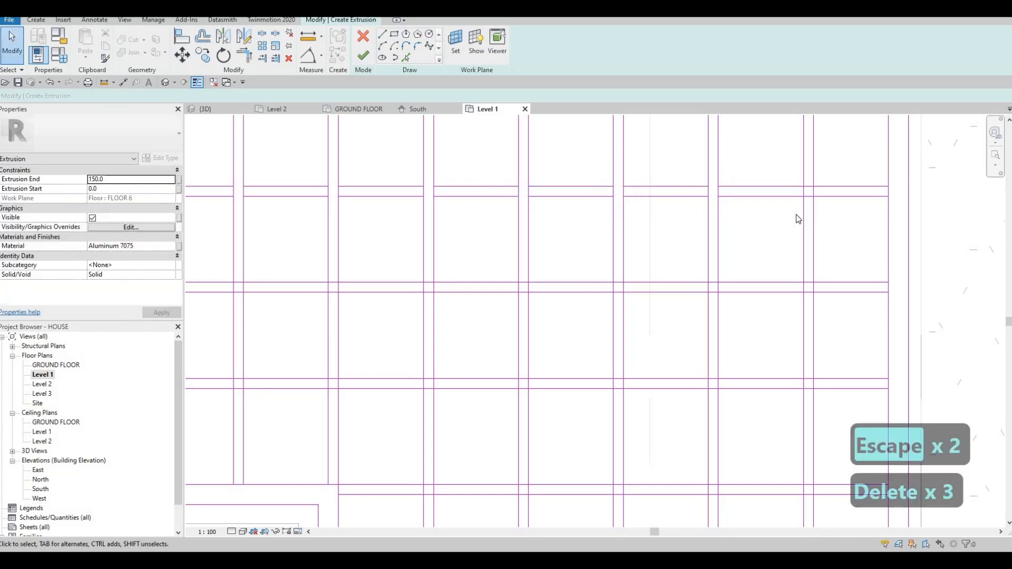
{"action": "key", "text": "Delete"}
{"action": "scroll", "coordinate": [606, 213], "scroll_direction": "down", "scroll_amount": 3}
{"action": "middle_click_drag", "start_coordinate": [544, 213], "coordinate": [477, 226]}
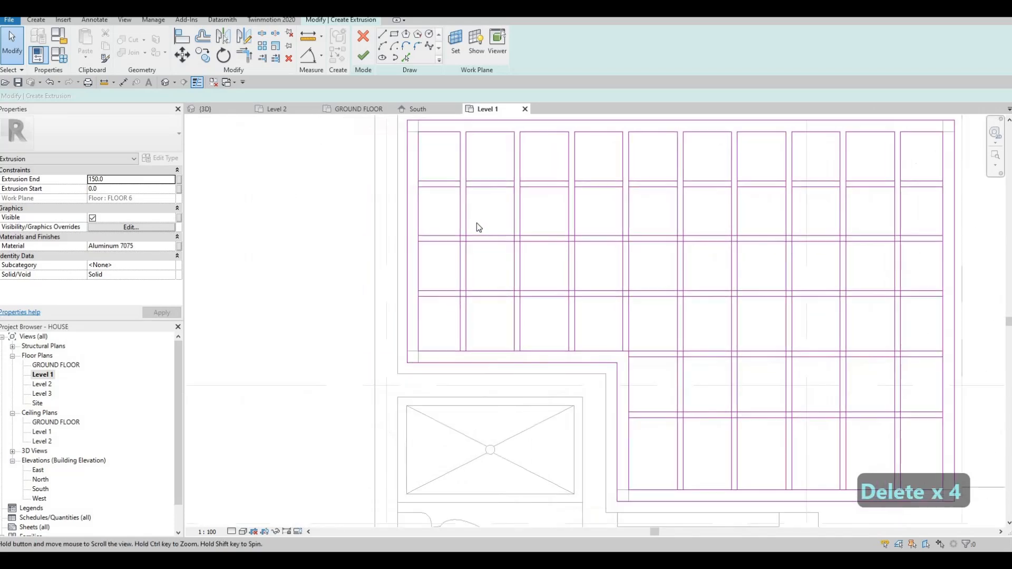
{"action": "key", "text": "Escape"}
{"action": "key", "text": "Escape"}
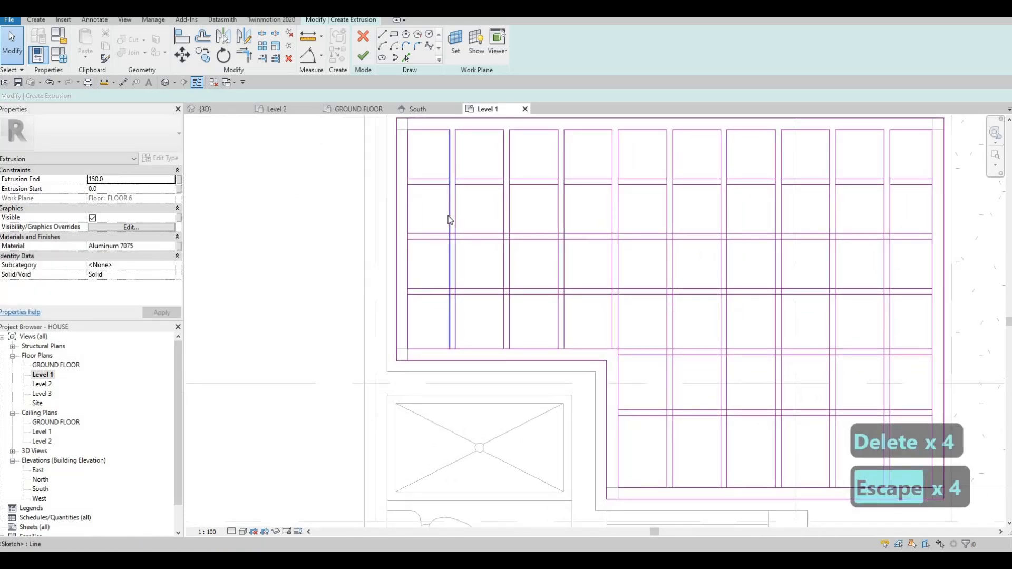
Split the frame's inner left edge where the three horizontal rafter line pairs meet it
{"action": "key", "text": "s"}
{"action": "key", "text": "l"}
{"action": "scroll", "coordinate": [416, 166], "scroll_direction": "up", "scroll_amount": 4}
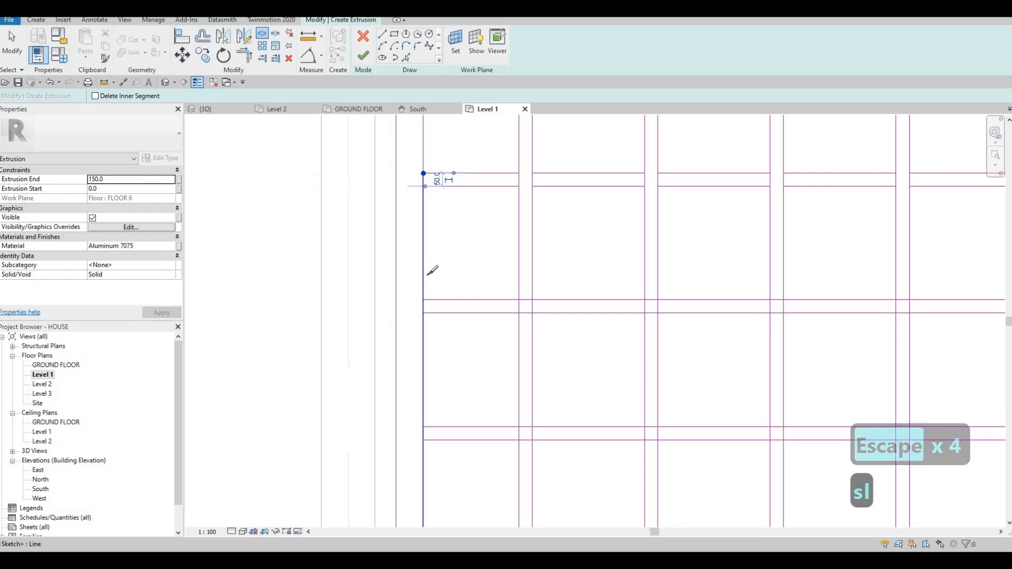
{"action": "left_click", "coordinate": [425, 313]}
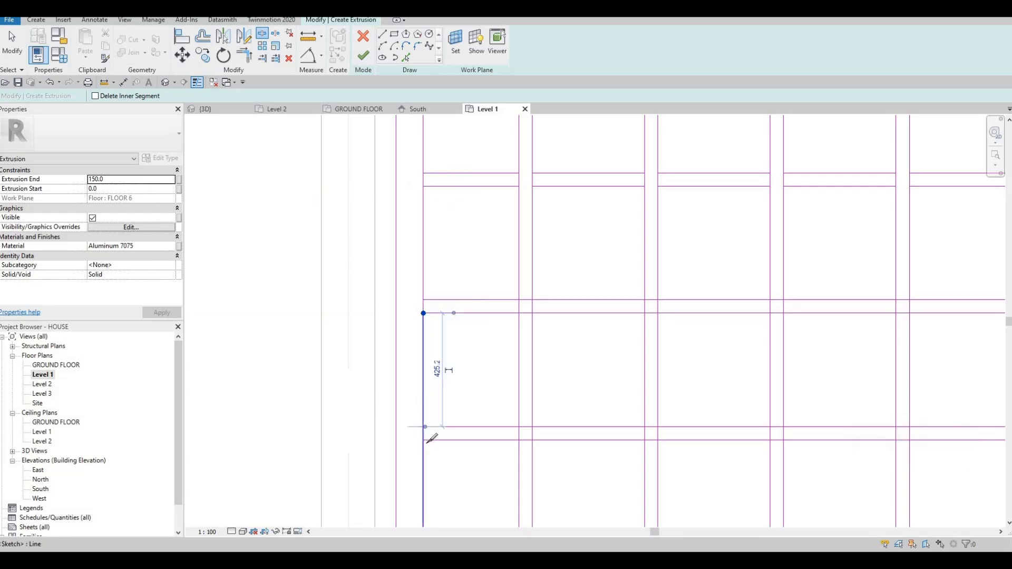
{"action": "scroll", "coordinate": [443, 369], "scroll_direction": "down", "scroll_amount": 5}
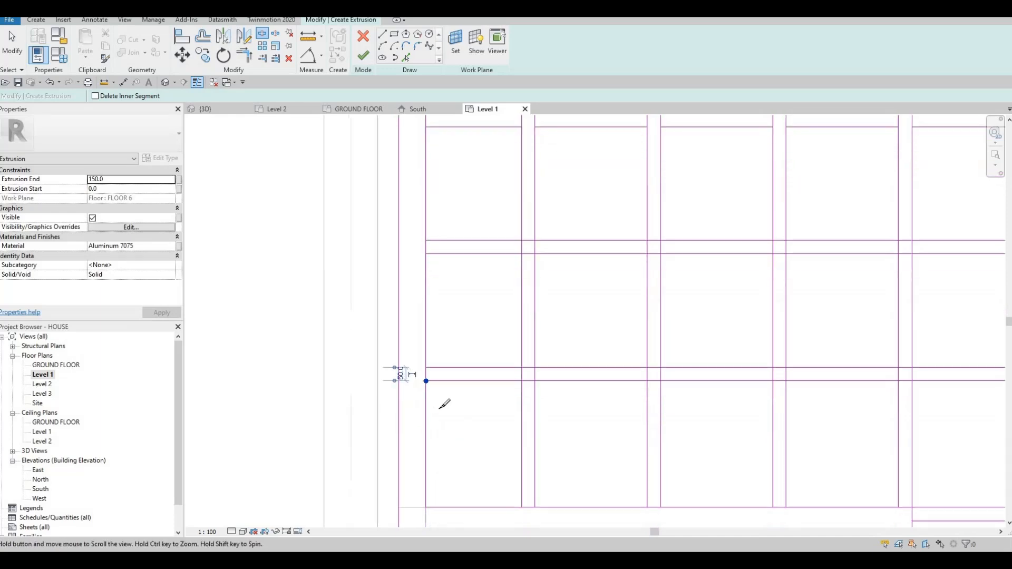
{"action": "key", "text": "Escape"}
{"action": "key", "text": "Escape"}
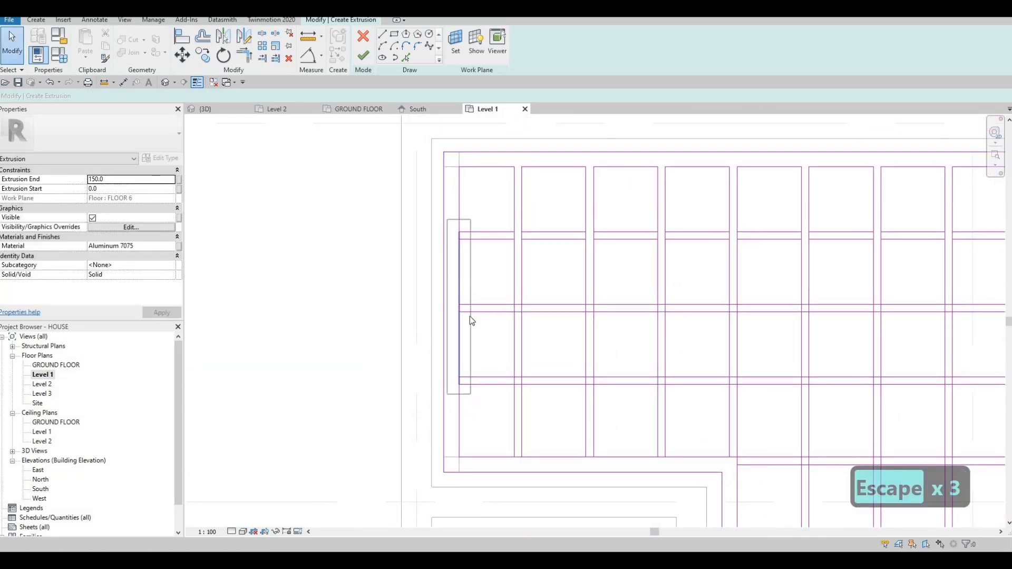
Delete the short segments of the frame's inner left edge between the lines of the three horizontal pairs
{"action": "left_click", "coordinate": [470, 274]}
{"action": "key", "text": "Delete"}
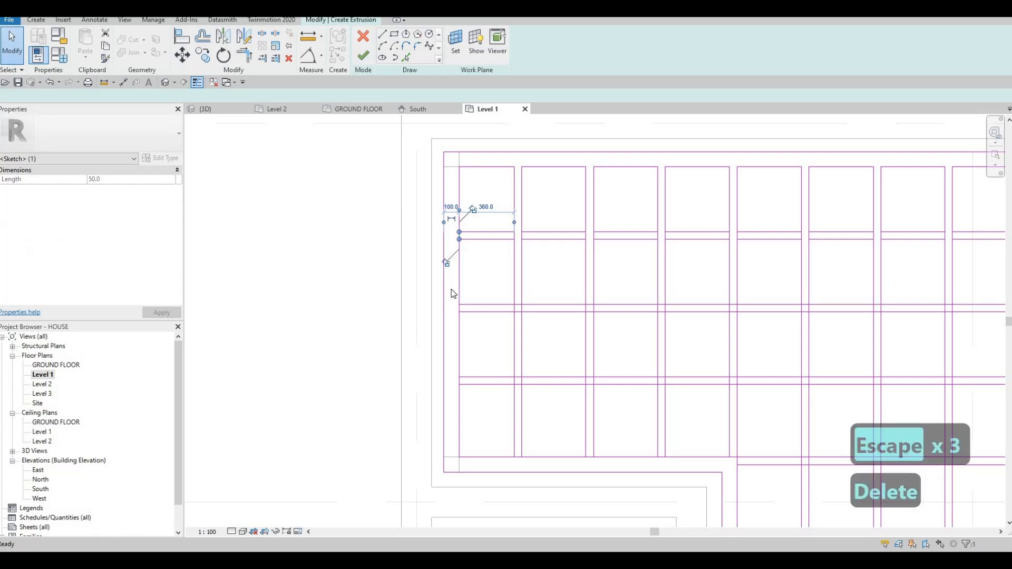
{"action": "left_click", "coordinate": [459, 308]}
{"action": "key", "text": "Delete"}
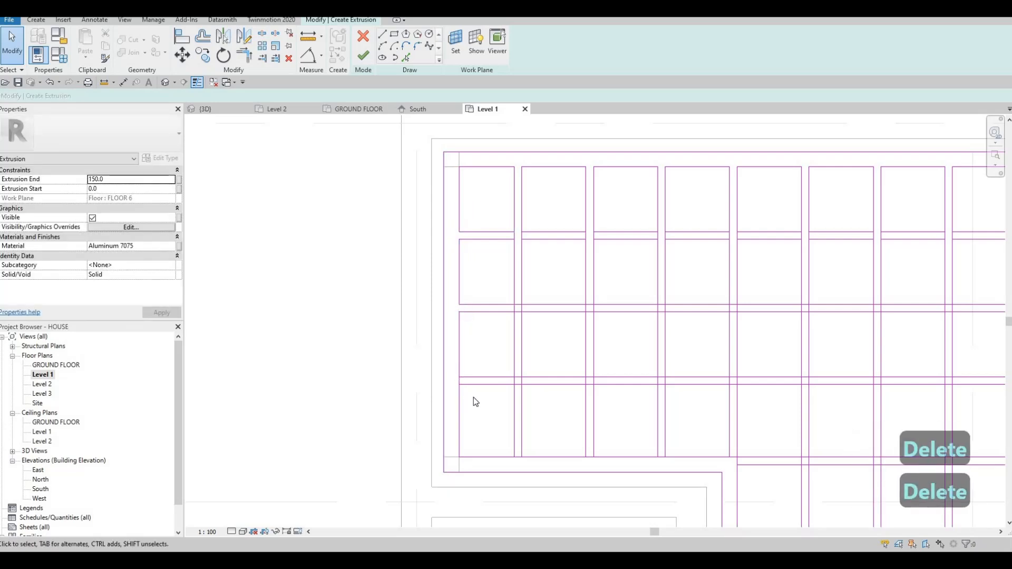
{"action": "key", "text": "Delete"}
{"action": "middle_click_drag", "start_coordinate": [523, 251], "coordinate": [444, 270]}
{"action": "scroll", "coordinate": [444, 269], "scroll_direction": "down", "scroll_amount": 2}
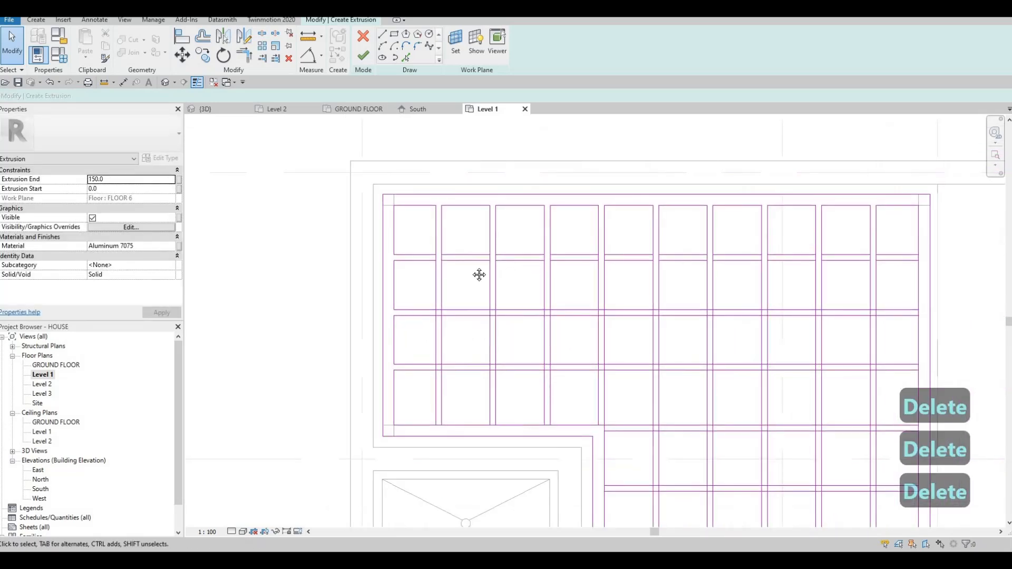
Delete the short segments of the frame's inner right edge between the lines of the upper two horizontal pairs
{"action": "scroll", "coordinate": [479, 274], "scroll_direction": "up", "scroll_amount": 1}
{"action": "middle_click_drag", "start_coordinate": [554, 302], "coordinate": [482, 292]}
{"action": "scroll", "coordinate": [482, 291], "scroll_direction": "down", "scroll_amount": 1}
{"action": "middle_click_drag", "start_coordinate": [745, 231], "coordinate": [656, 215]}
{"action": "scroll", "coordinate": [791, 249], "scroll_direction": "up", "scroll_amount": 3}
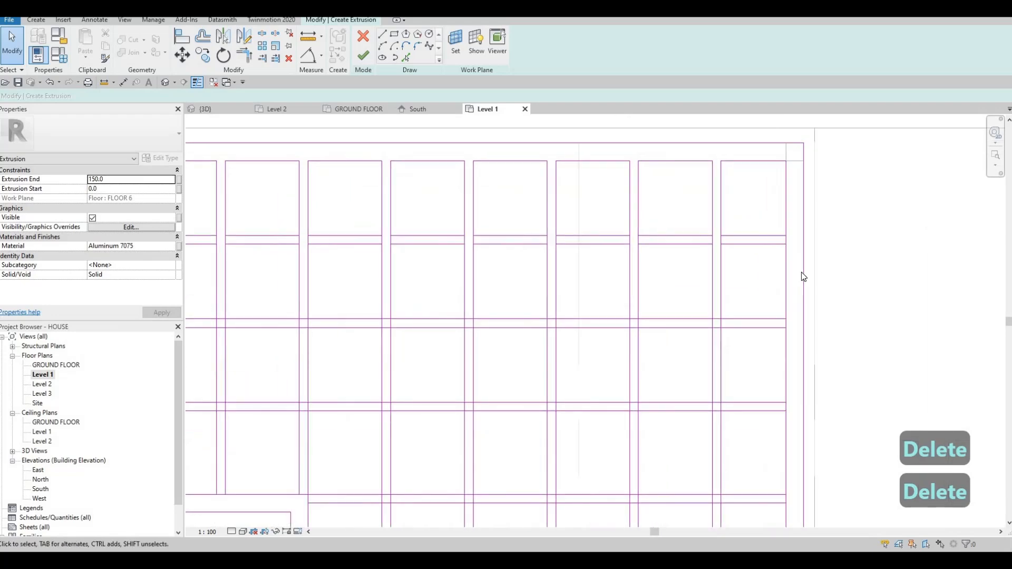
{"action": "left_click_drag", "start_coordinate": [763, 221], "coordinate": [801, 260]}
{"action": "key", "text": "Delete"}
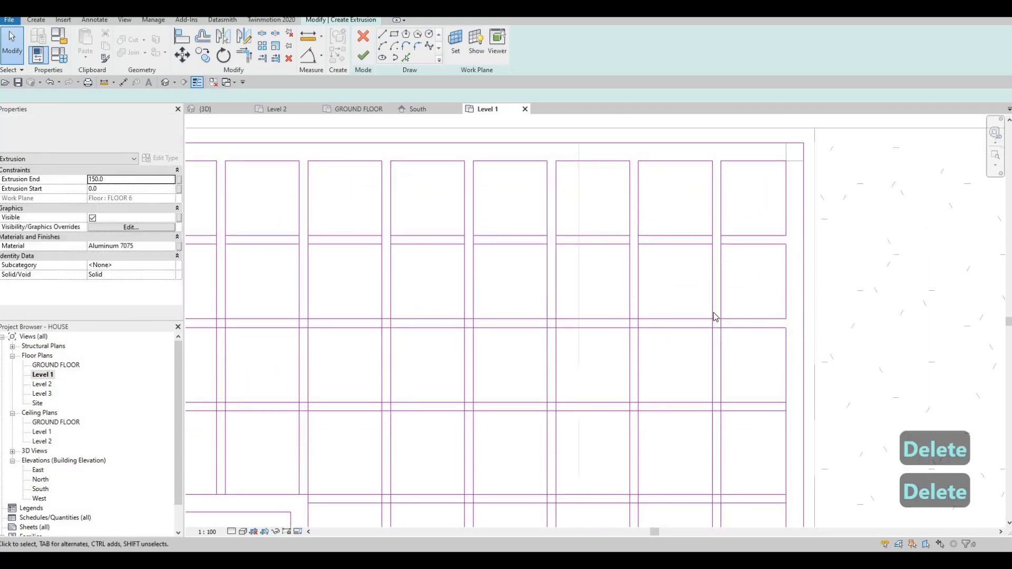
{"action": "middle_click_drag", "start_coordinate": [795, 436], "coordinate": [700, 330]}
{"action": "key", "text": "Delete"}
{"action": "key", "text": "Escape"}
{"action": "key", "text": "Escape"}
Split the frame's inner right edge where the lower three horizontal rafter line pairs meet it
{"action": "key", "text": "s"}
{"action": "scroll", "coordinate": [748, 298], "scroll_direction": "up", "scroll_amount": 2}
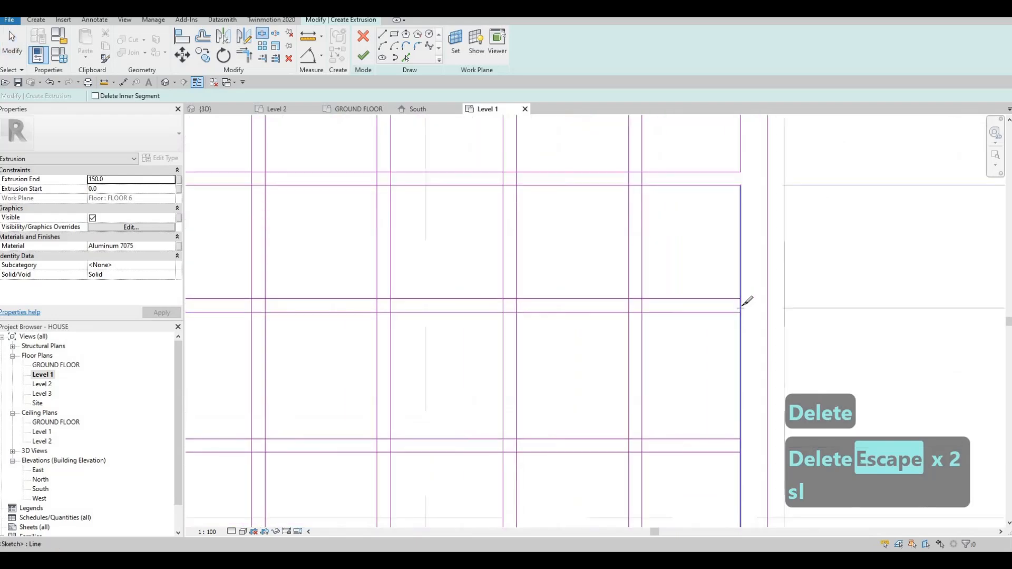
{"action": "left_click", "coordinate": [741, 313]}
{"action": "middle_click_drag", "start_coordinate": [747, 434], "coordinate": [719, 360]}
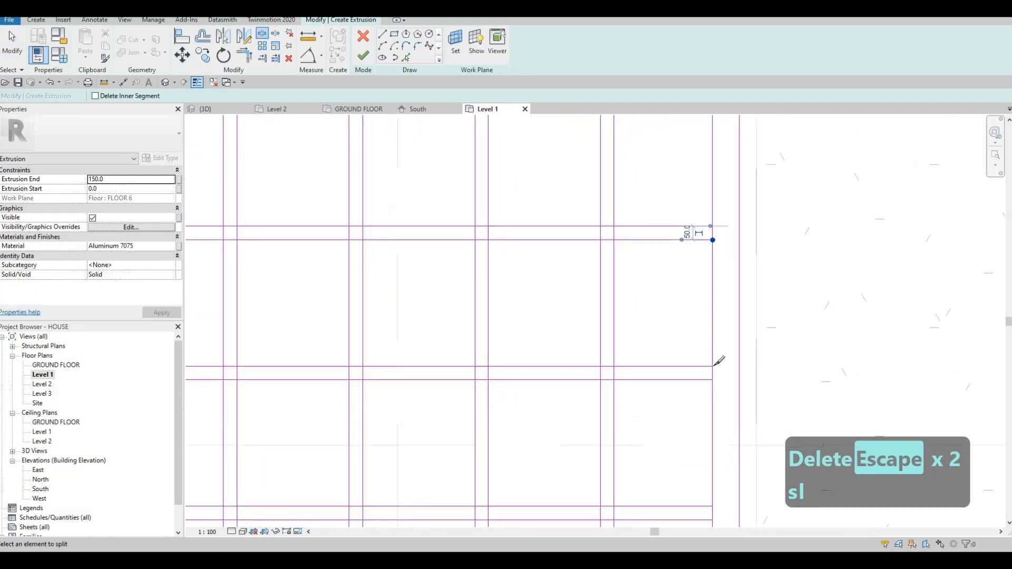
{"action": "left_click", "coordinate": [714, 379]}
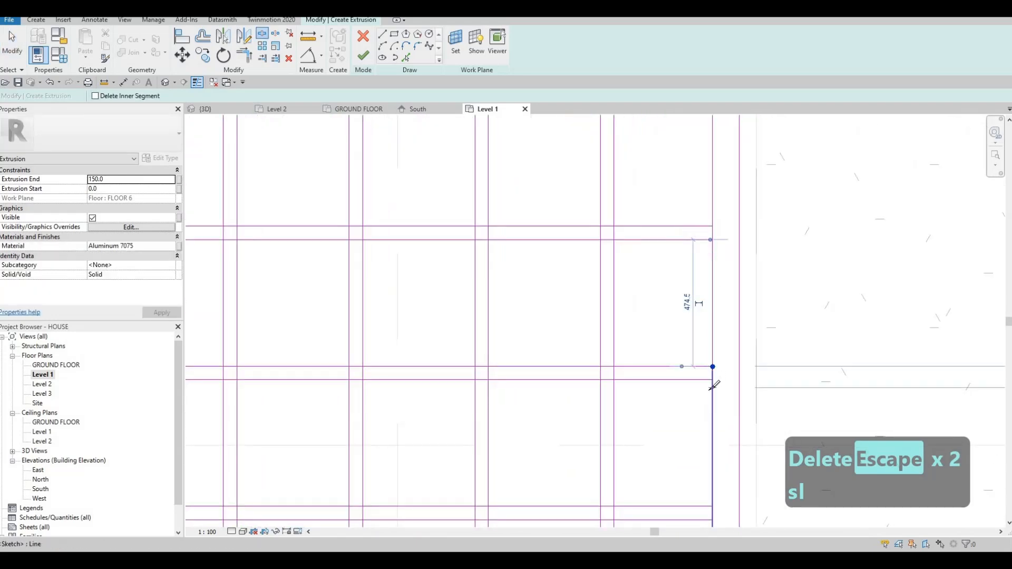
{"action": "middle_click_drag", "start_coordinate": [715, 504], "coordinate": [721, 411]}
{"action": "left_click", "coordinate": [719, 427]}
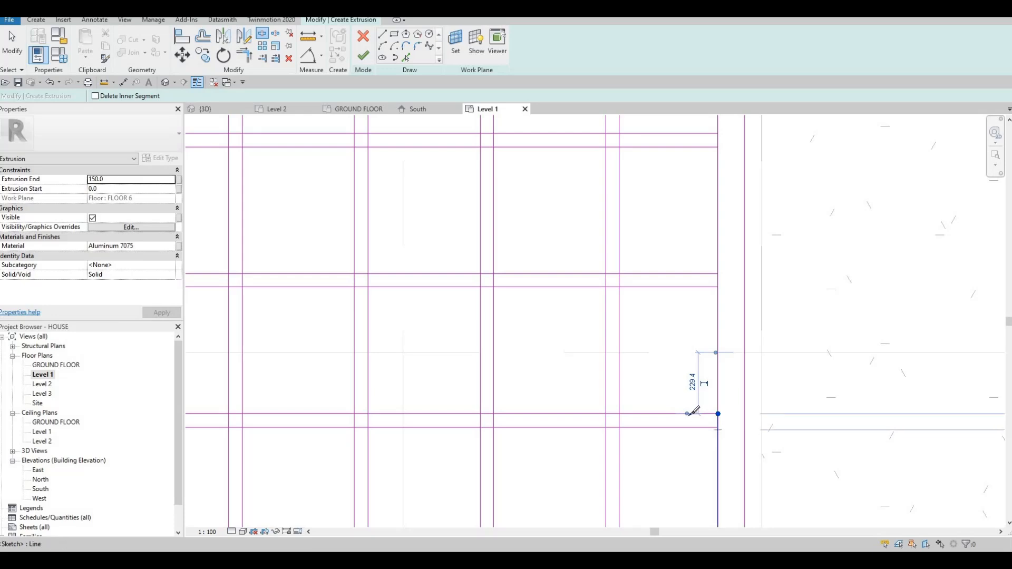
{"action": "scroll", "coordinate": [701, 448], "scroll_direction": "down", "scroll_amount": 3}
{"action": "middle_click_drag", "start_coordinate": [701, 450], "coordinate": [701, 356]}
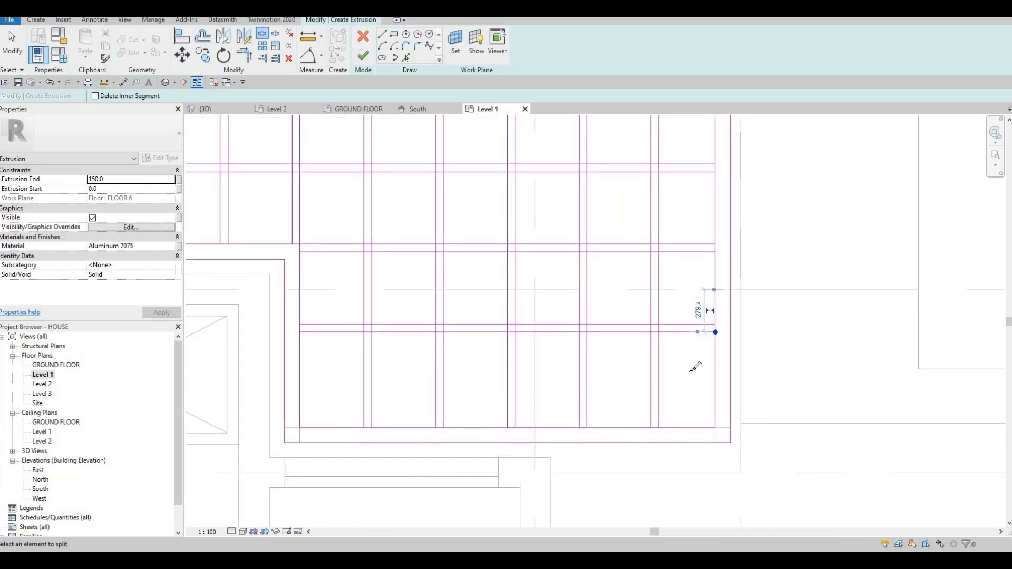
{"action": "scroll", "coordinate": [689, 282], "scroll_direction": "down", "scroll_amount": 2}
{"action": "key", "text": "Escape"}
{"action": "key", "text": "Escape"}
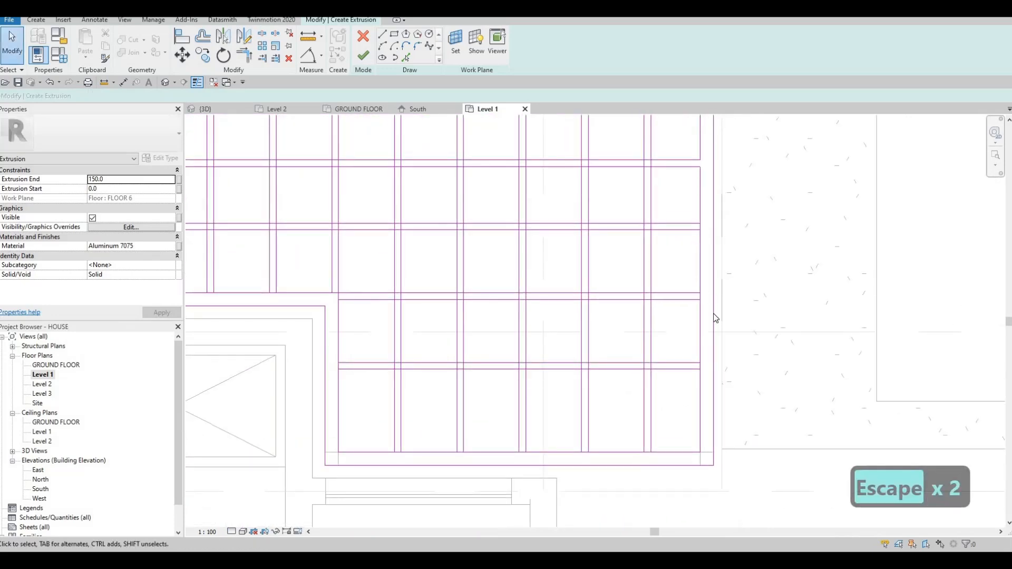
Delete the short segments of the frame's inner right edge between the lines of the lowest two horizontal pairs
{"action": "key", "text": "Delete"}
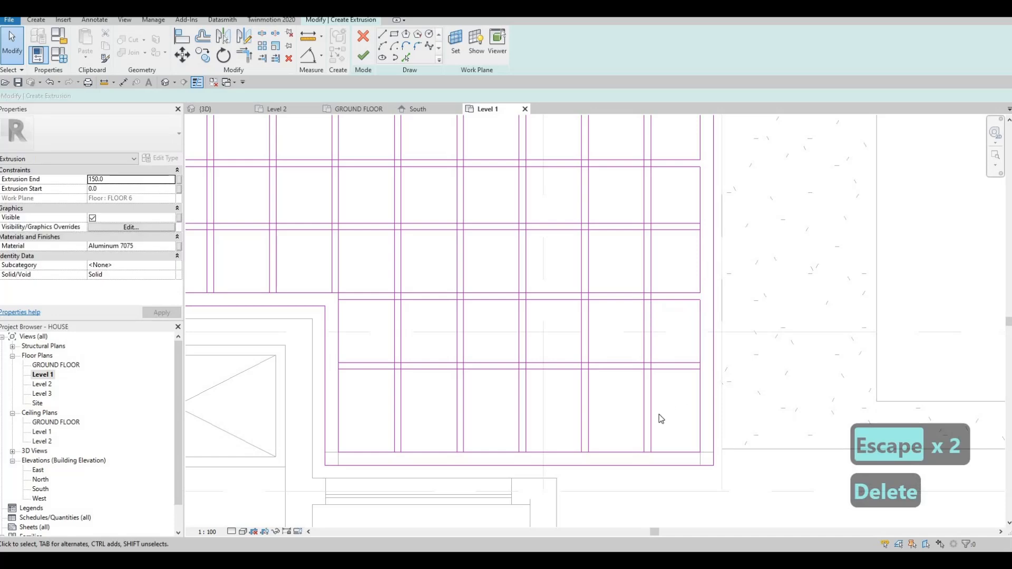
{"action": "left_click", "coordinate": [685, 393]}
{"action": "key", "text": "Delete"}
{"action": "middle_click_drag", "start_coordinate": [684, 403], "coordinate": [729, 382]}
Split the frame's inner bottom edge where the five vertical rafter line pairs meet it
{"action": "key", "text": "s"}
{"action": "key", "text": "l"}
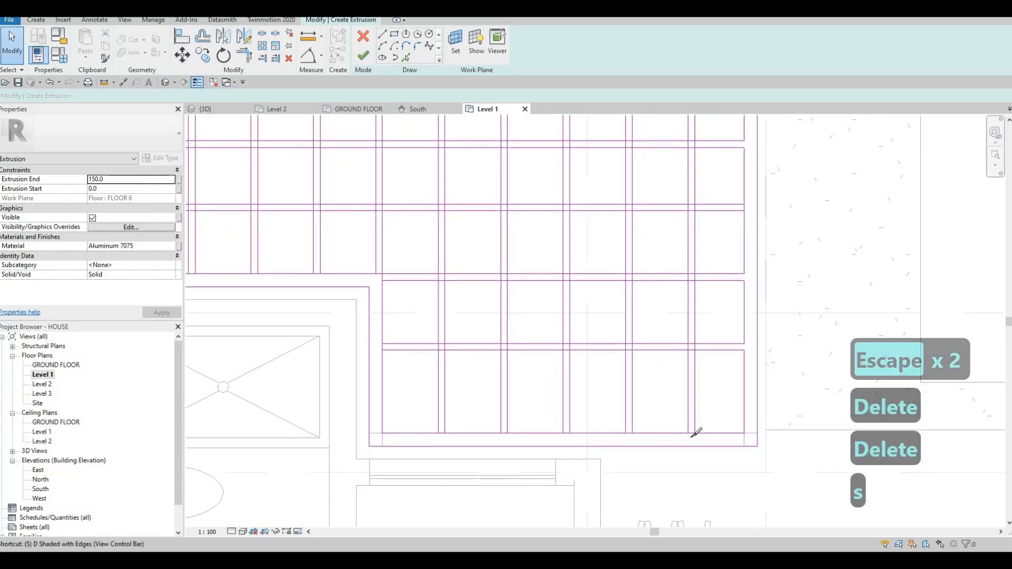
{"action": "scroll", "coordinate": [697, 431], "scroll_direction": "up", "scroll_amount": 2}
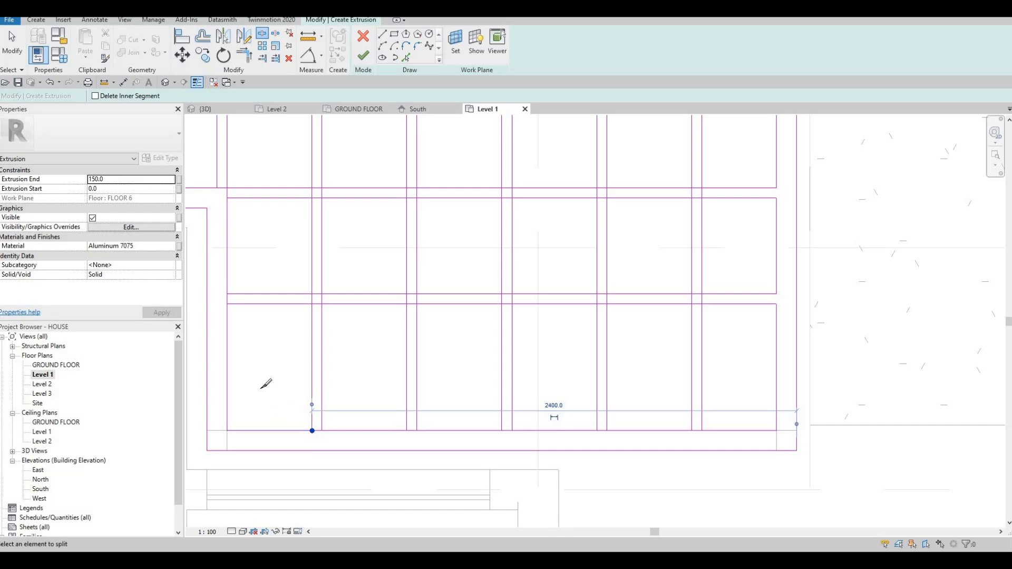
{"action": "key", "text": "Escape"}
{"action": "key", "text": "Escape"}
{"action": "key", "text": "Escape"}
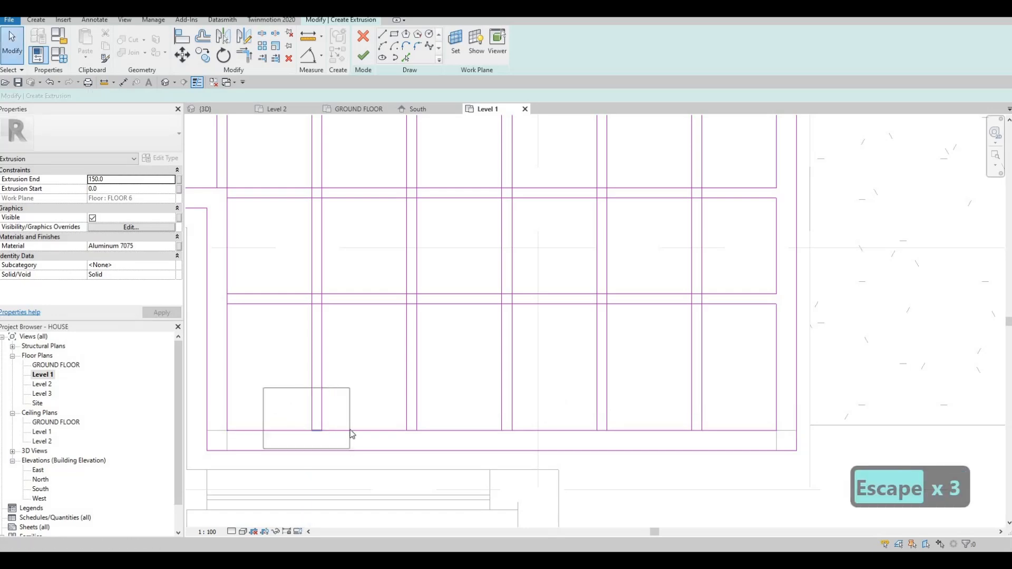
Delete the short segments of the frame's inner bottom edge inside each of the five vertical line pairs
{"action": "left_click_drag", "start_coordinate": [350, 432], "coordinate": [350, 447]}
{"action": "key", "text": "Delete"}
{"action": "key", "text": "Delete"}
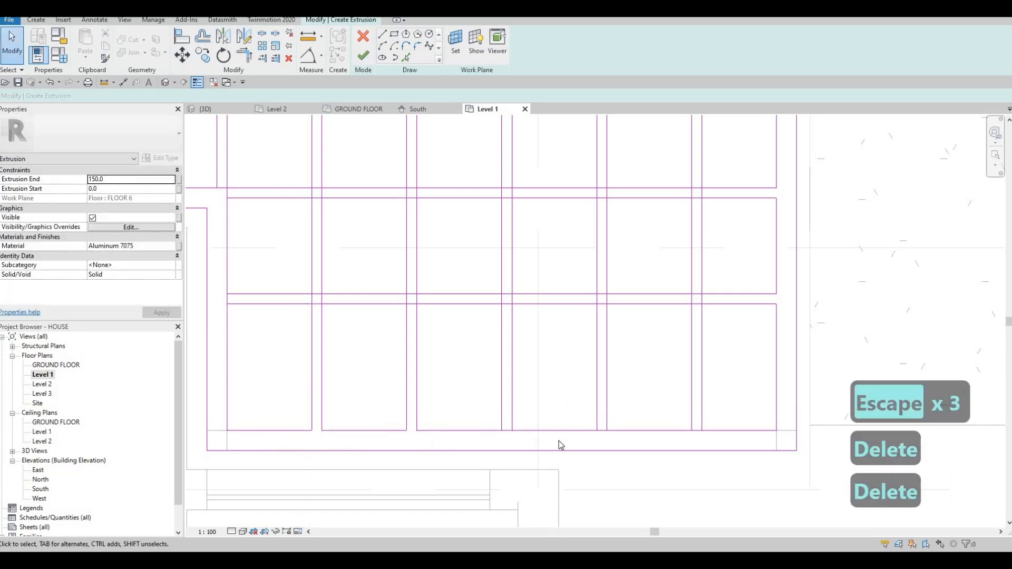
{"action": "key", "text": "Delete"}
{"action": "key", "text": "Delete"}
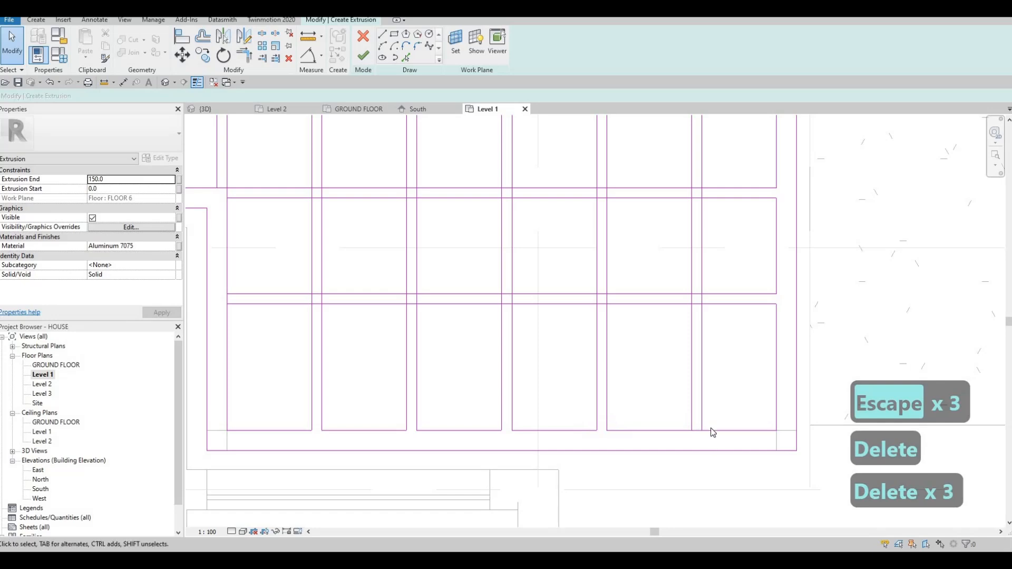
{"action": "left_click", "coordinate": [697, 430]}
{"action": "key", "text": "Delete"}
{"action": "scroll", "coordinate": [641, 378], "scroll_direction": "down", "scroll_amount": 2}
{"action": "scroll", "coordinate": [519, 285], "scroll_direction": "down", "scroll_amount": 2}
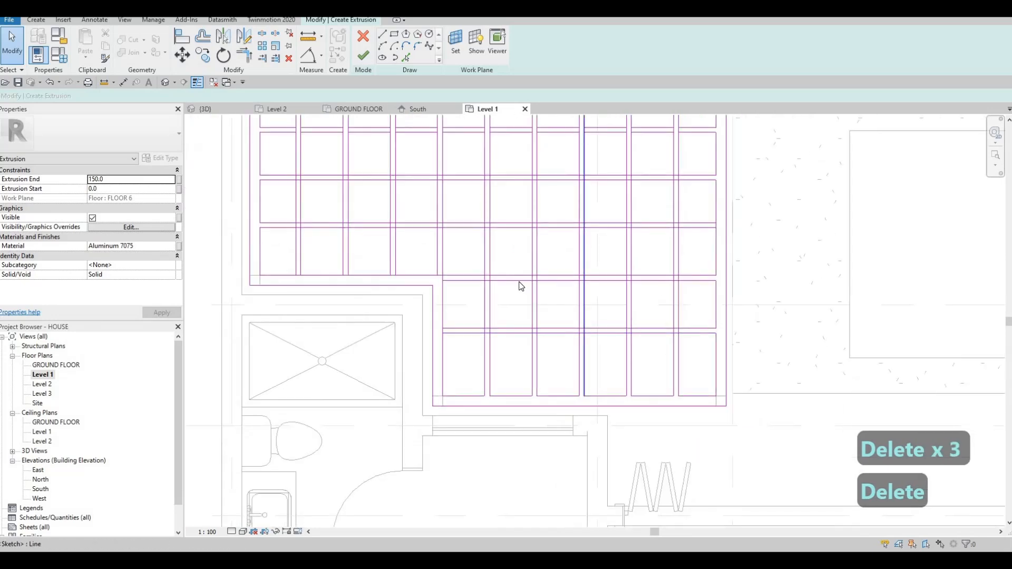
{"action": "scroll", "coordinate": [416, 240], "scroll_direction": "down", "scroll_amount": 2}
{"action": "key", "text": "Escape"}
Split the second and third horizontal line pairs where they cross the leftmost vertical line pair
{"action": "scroll", "coordinate": [356, 279], "scroll_direction": "up", "scroll_amount": 3}
{"action": "key", "text": "s"}
{"action": "key", "text": "l"}
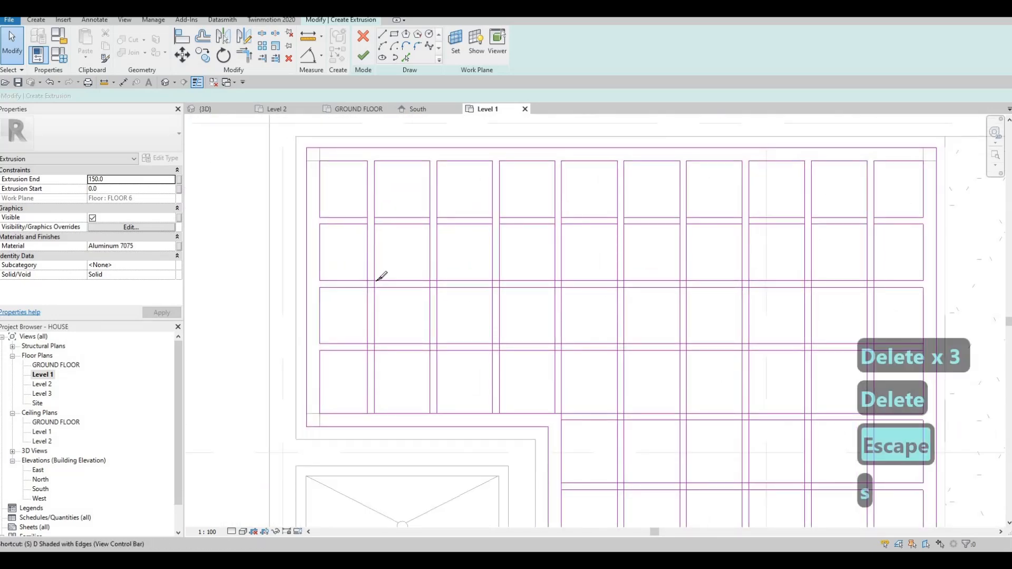
{"action": "scroll", "coordinate": [372, 276], "scroll_direction": "up", "scroll_amount": 3}
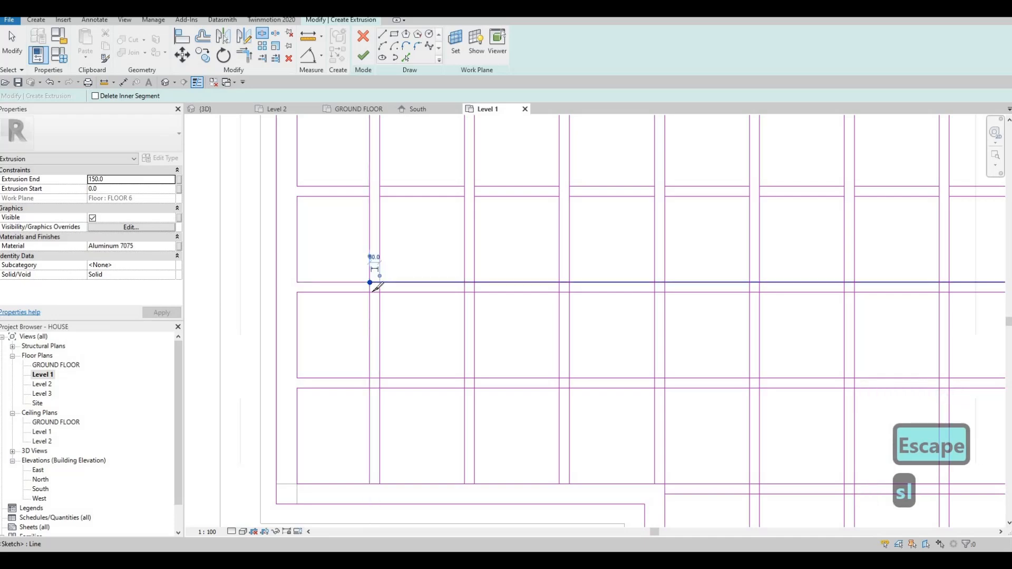
{"action": "left_click", "coordinate": [370, 293]}
{"action": "left_click", "coordinate": [380, 293]}
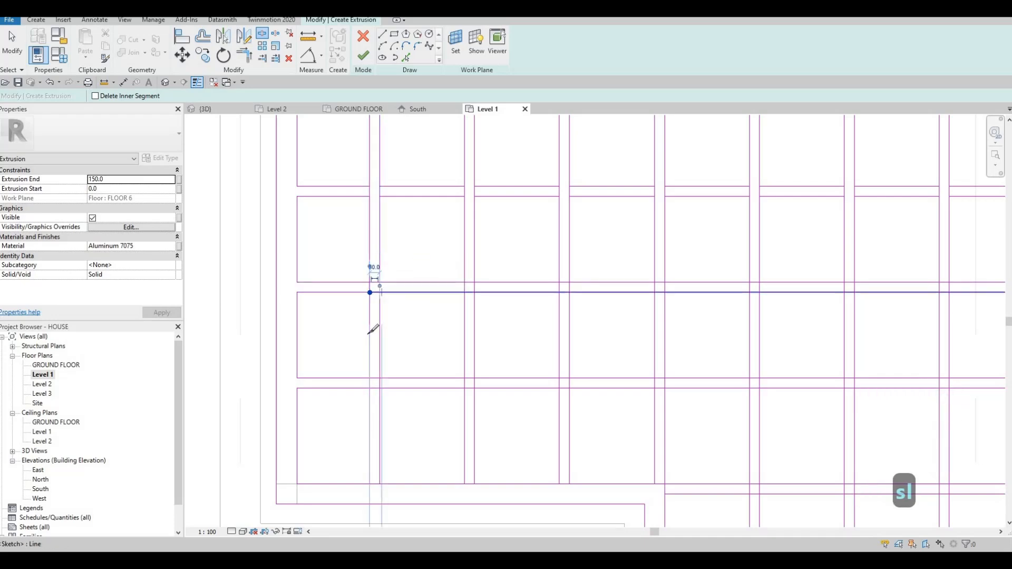
{"action": "left_click", "coordinate": [380, 378]}
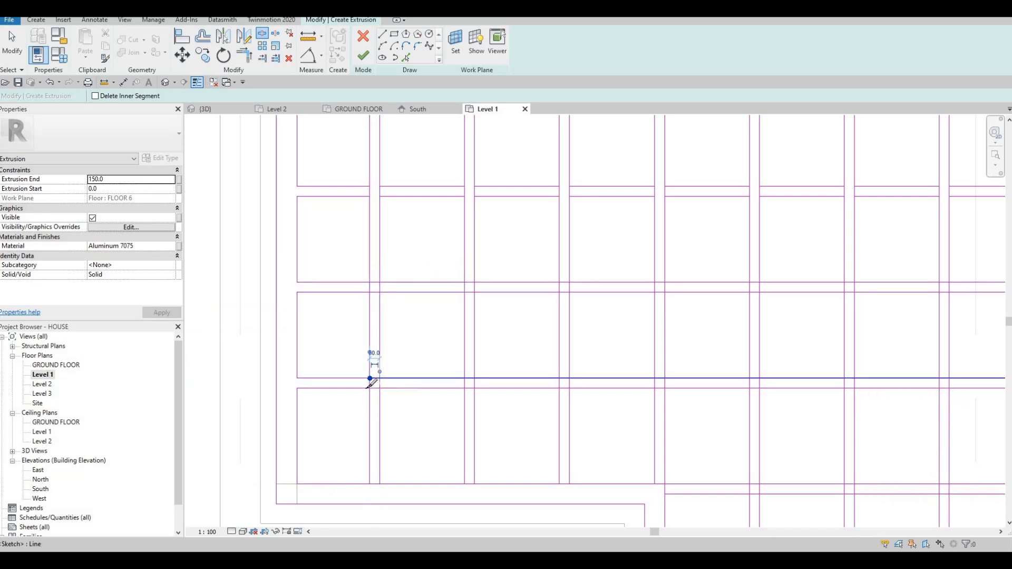
{"action": "left_click", "coordinate": [380, 388]}
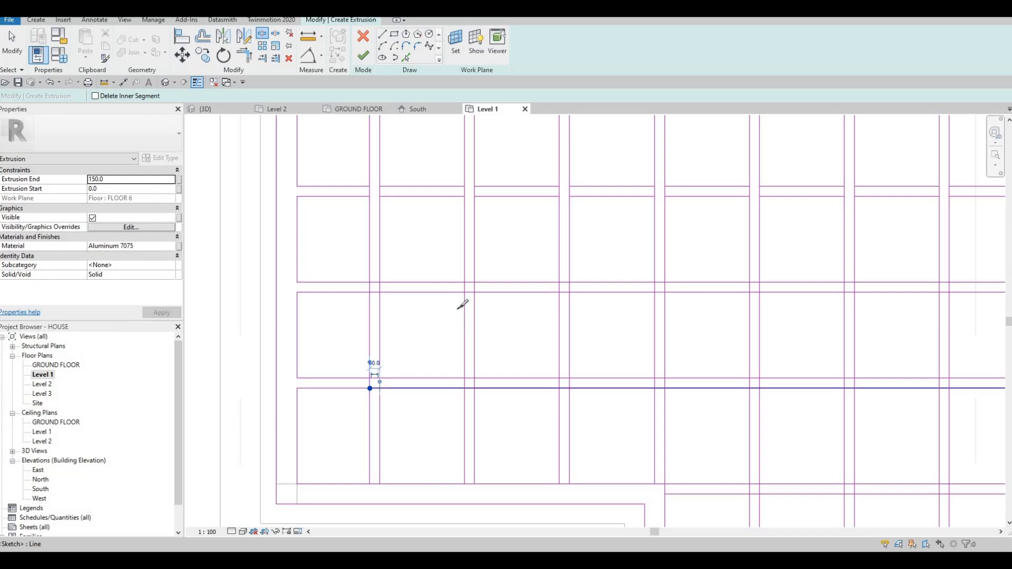
Split the second and third horizontal line pairs where they cross the second vertical line pair from the left
{"action": "left_click", "coordinate": [474, 283]}
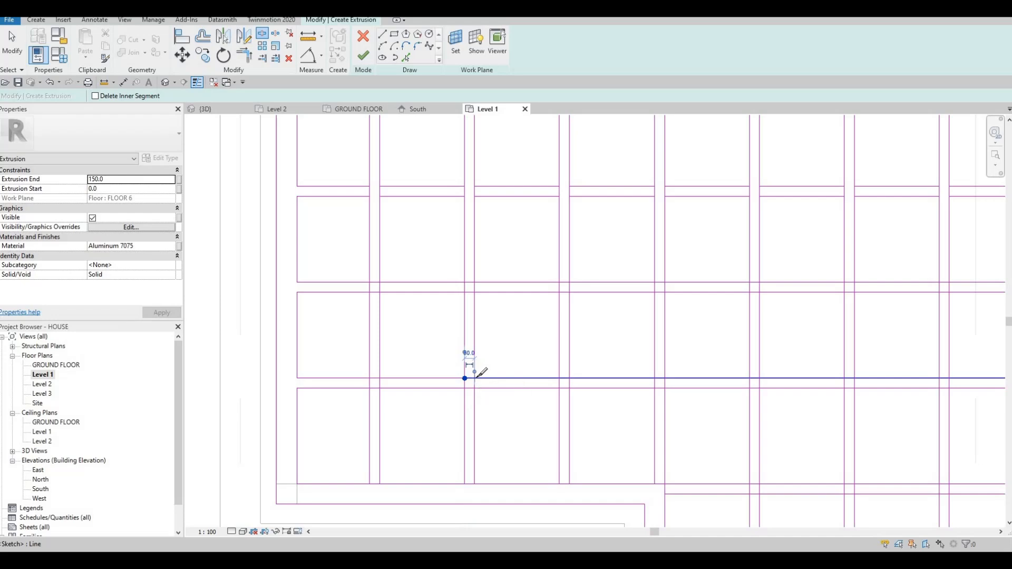
{"action": "left_click", "coordinate": [474, 378]}
{"action": "left_click", "coordinate": [465, 389]}
{"action": "left_click", "coordinate": [474, 389]}
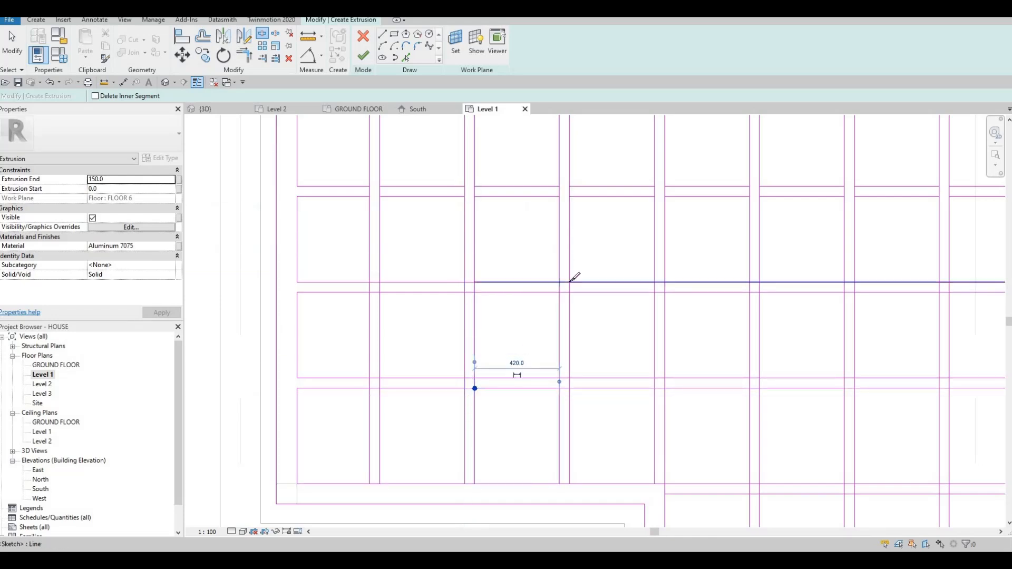
Split the second and third horizontal line pairs where they cross the third vertical line pair from the left
{"action": "left_click", "coordinate": [569, 283]}
{"action": "left_click", "coordinate": [559, 292]}
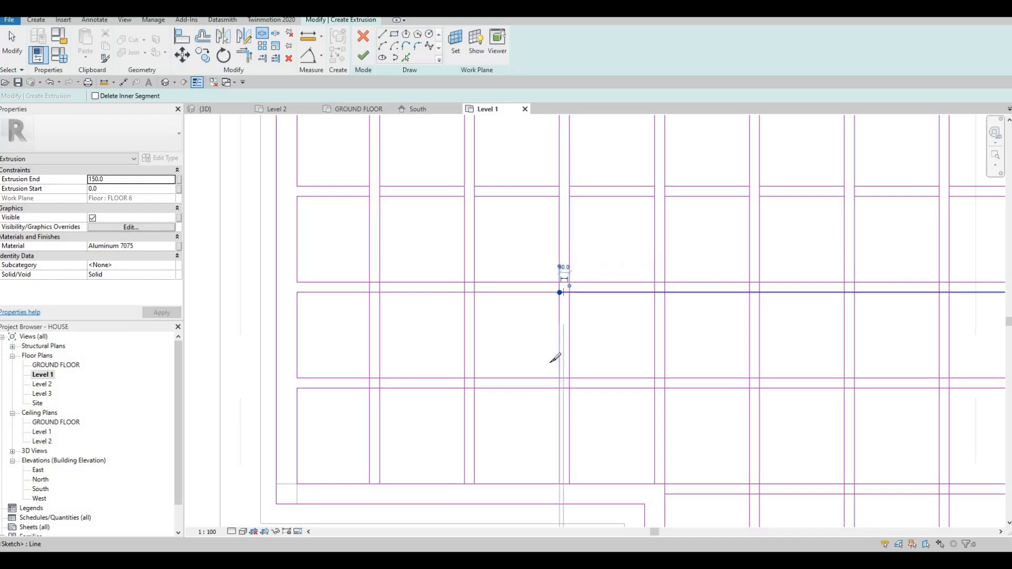
{"action": "left_click", "coordinate": [569, 292]}
{"action": "left_click", "coordinate": [560, 378]}
{"action": "left_click", "coordinate": [569, 378]}
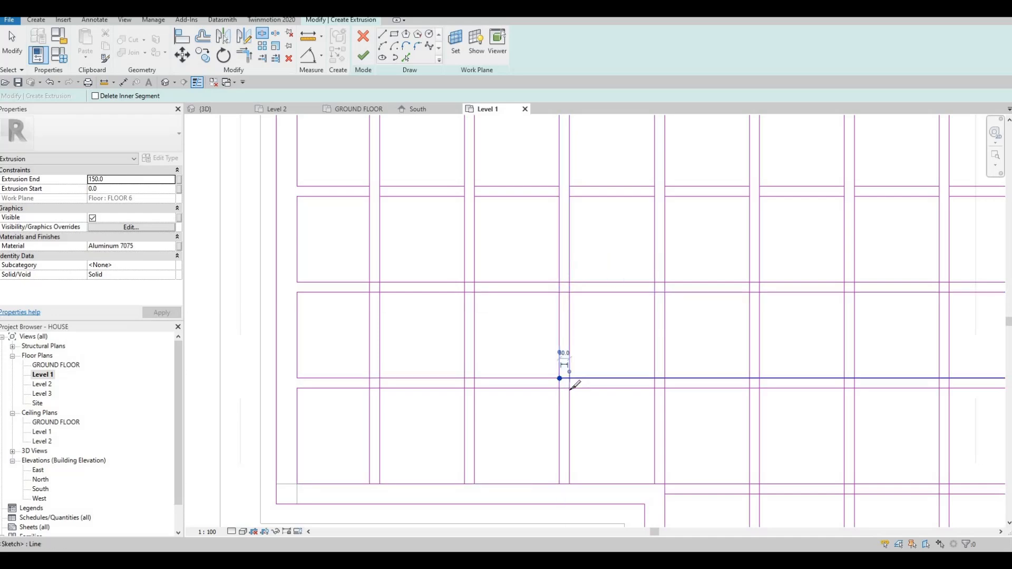
{"action": "left_click", "coordinate": [566, 388]}
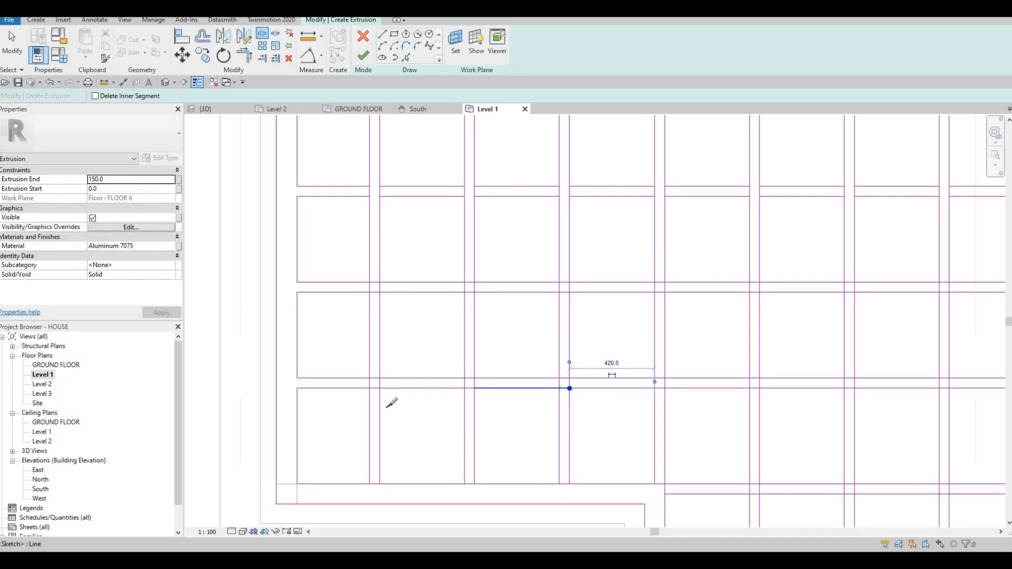
Split the inner bottom edge of the frame's shorter left section where the first three vertical line pairs meet it
{"action": "middle_click_drag", "start_coordinate": [371, 483], "coordinate": [377, 405]}
{"action": "left_click", "coordinate": [375, 405]}
{"action": "left_click", "coordinate": [385, 406]}
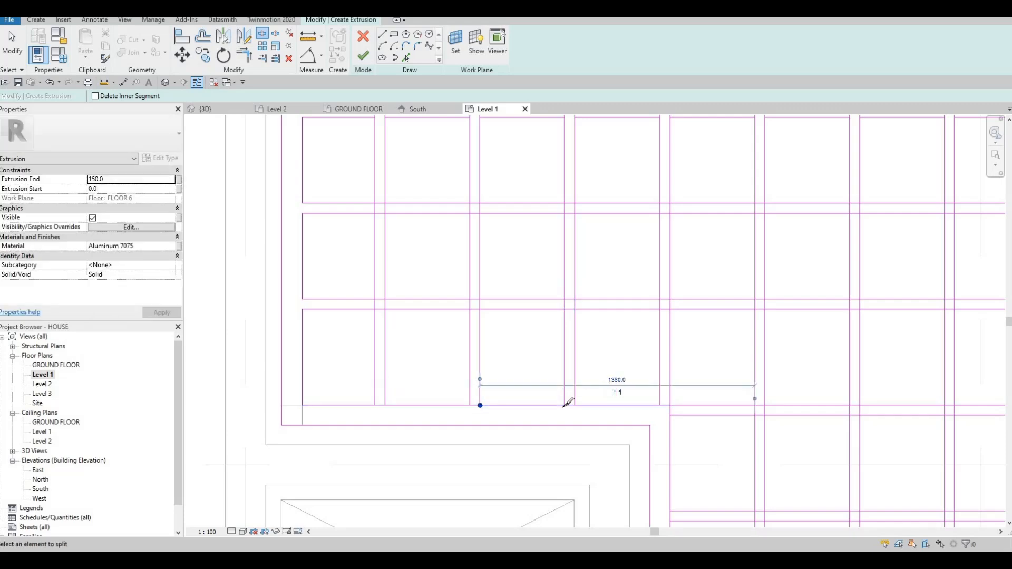
{"action": "left_click", "coordinate": [575, 405]}
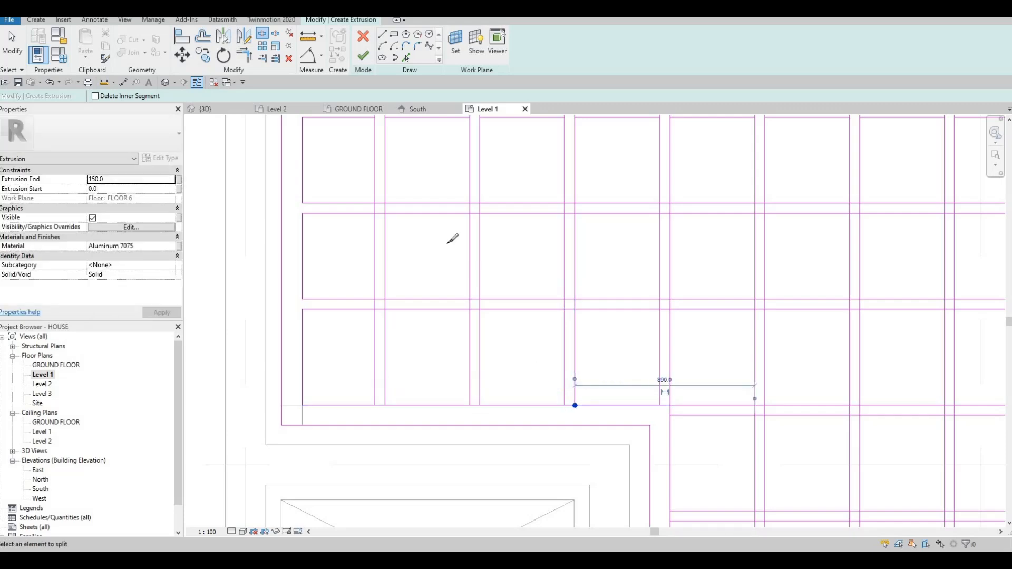
{"action": "scroll", "coordinate": [452, 238], "scroll_direction": "down", "scroll_amount": 1}
{"action": "key", "text": "Escape"}
{"action": "key", "text": "Escape"}
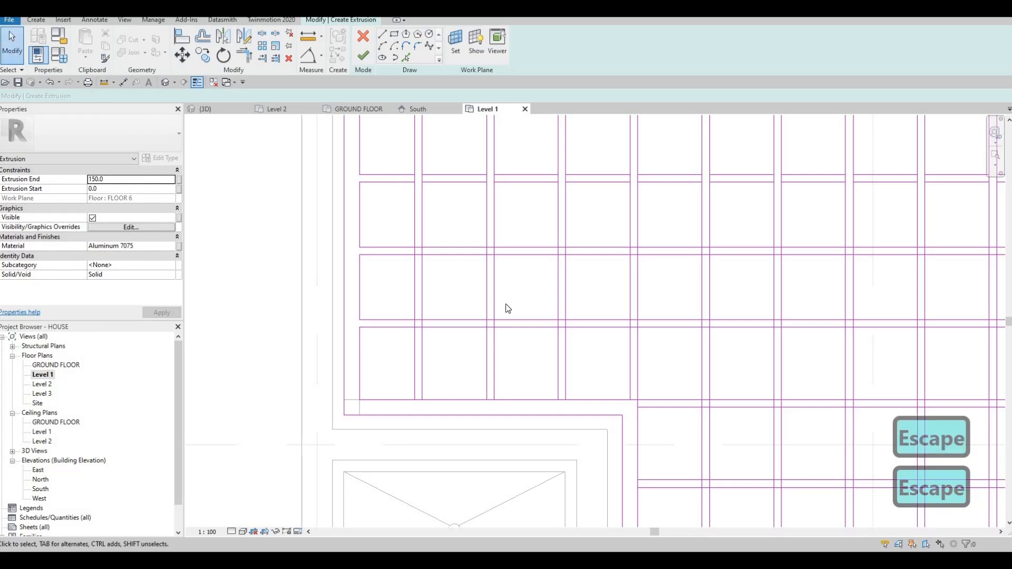
Delete the short crossing segments inside the first three vertical line pairs, including those on the inner bottom edge
{"action": "mouse_move", "coordinate": [565, 363]}
{"action": "left_mouse_down"}
{"action": "mouse_move", "coordinate": [459, 384]}
{"action": "mouse_move", "coordinate": [432, 416]}
{"action": "left_mouse_up"}
{"action": "key", "text": "Delete"}
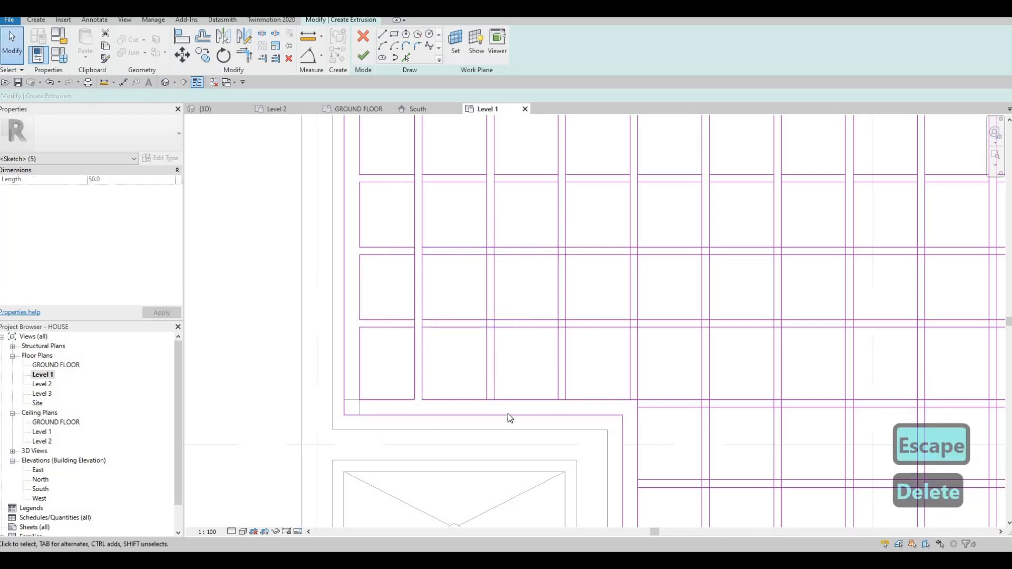
{"action": "key", "text": "Delete"}
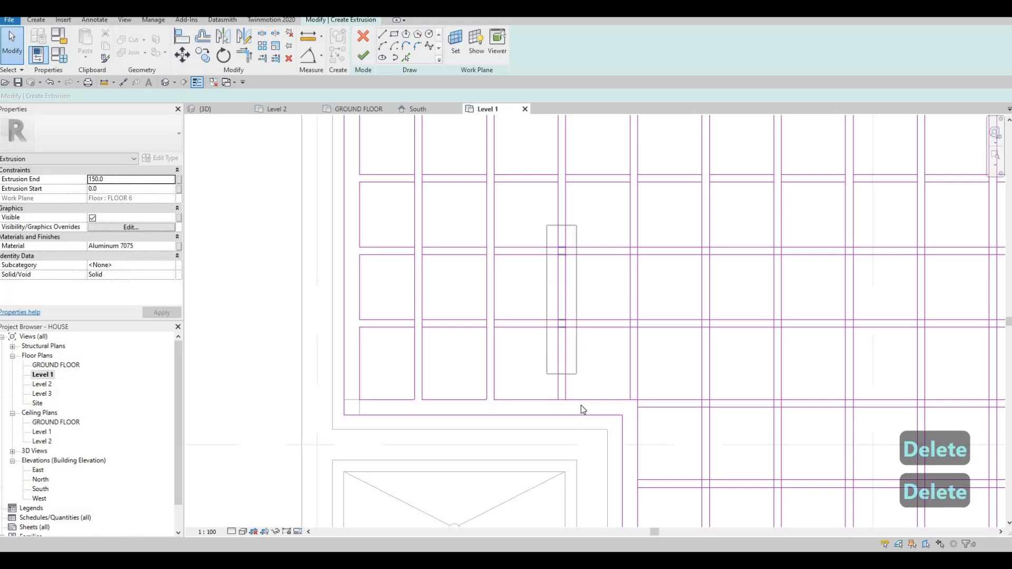
{"action": "key", "text": "Delete"}
Split the second and third horizontal line pairs and the inner bottom edge where they meet the fourth vertical line pair
{"action": "mouse_move", "coordinate": [524, 355]}
{"action": "middle_mouse_down"}
{"action": "mouse_move", "coordinate": [505, 363]}
{"action": "mouse_move", "coordinate": [510, 355]}
{"action": "middle_mouse_up"}
{"action": "key", "text": "s"}
{"action": "key", "text": "l"}
{"action": "scroll", "coordinate": [527, 280], "scroll_direction": "up", "scroll_amount": 1}
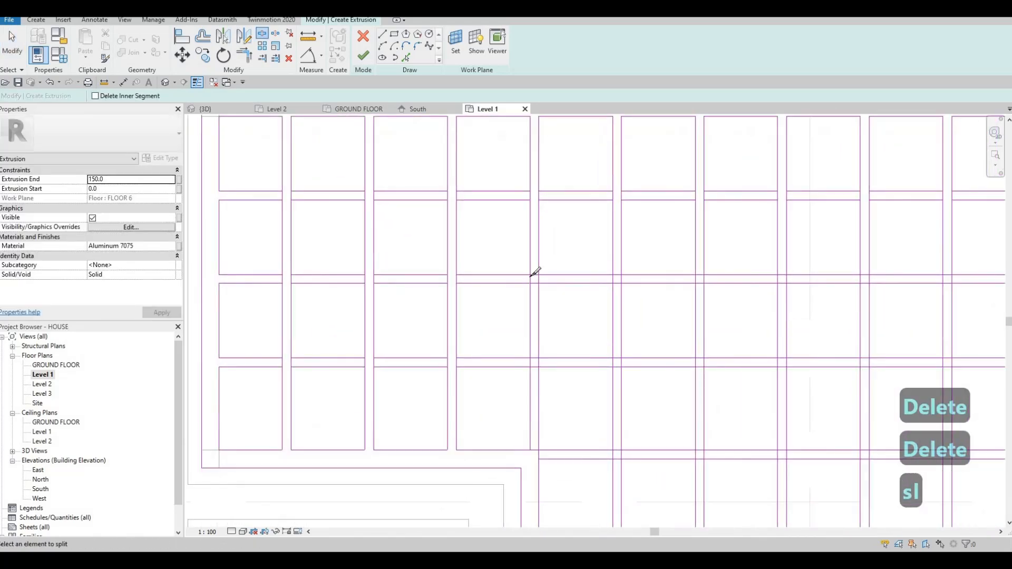
{"action": "scroll", "coordinate": [535, 275], "scroll_direction": "up", "scroll_amount": 2}
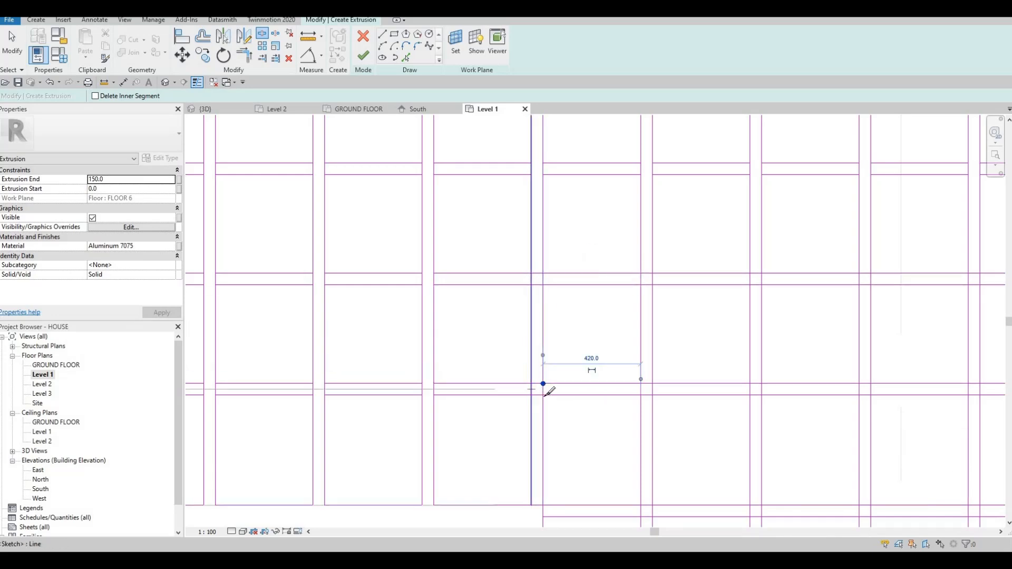
{"action": "middle_click_drag", "start_coordinate": [533, 457], "coordinate": [532, 381]}
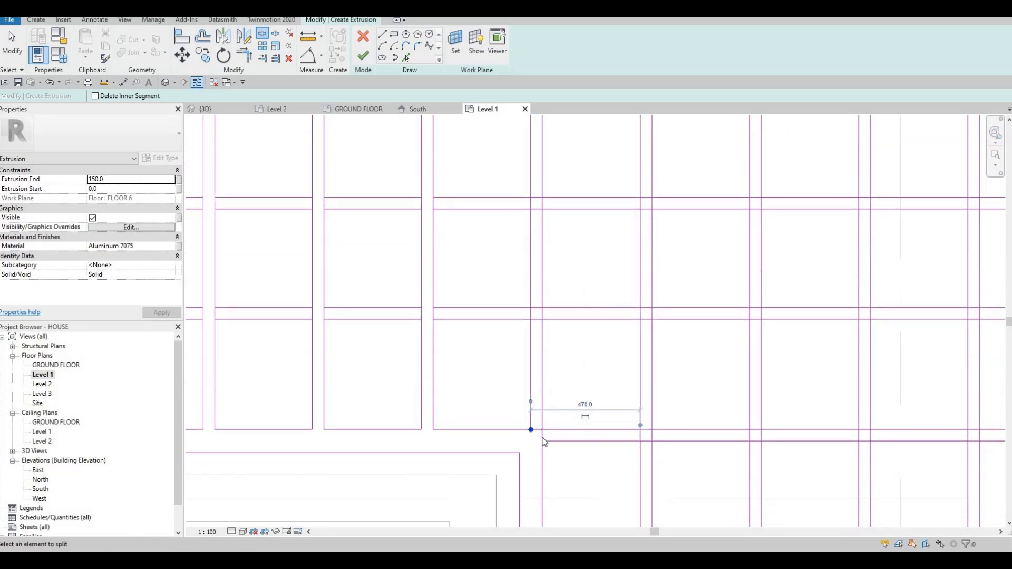
{"action": "key", "text": "Escape"}
{"action": "key", "text": "Escape"}
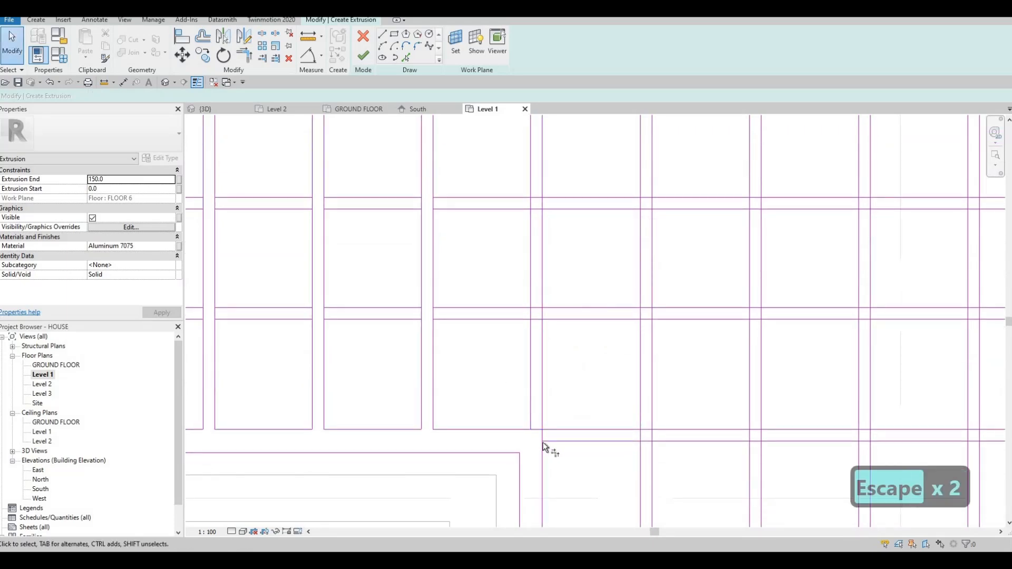
Split the second through fifth horizontal line pairs where they cross the fifth vertical line pair from the left
{"action": "key", "text": "t"}
{"action": "key", "text": "r"}
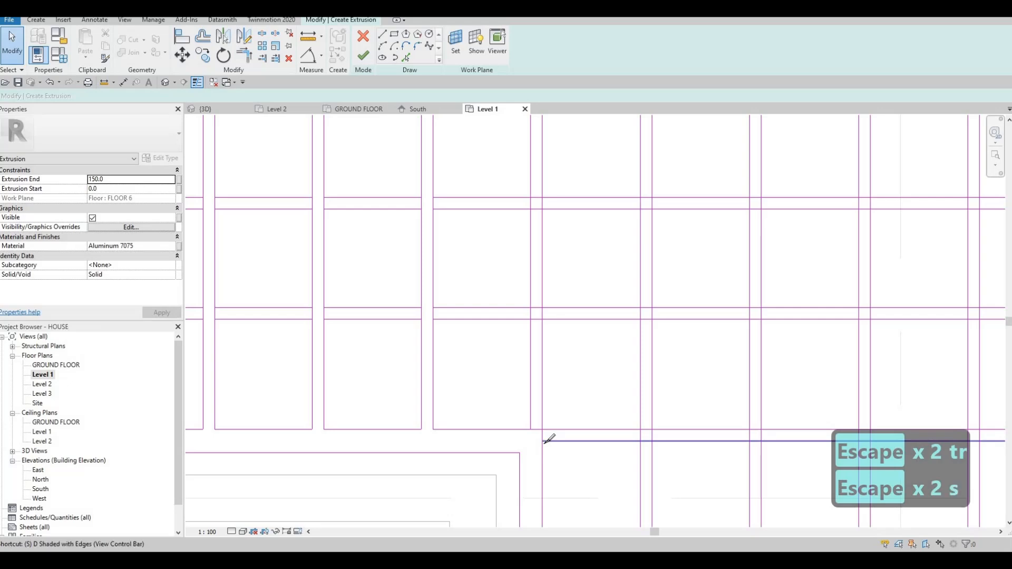
{"action": "key", "text": "l"}
{"action": "scroll", "coordinate": [562, 379], "scroll_direction": "down", "scroll_amount": 3}
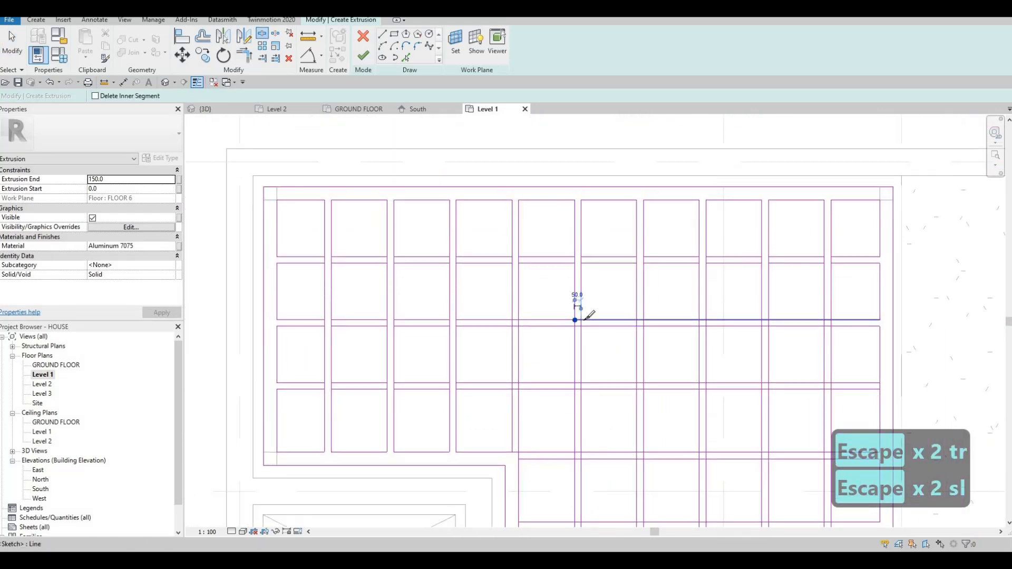
{"action": "left_click", "coordinate": [581, 325]}
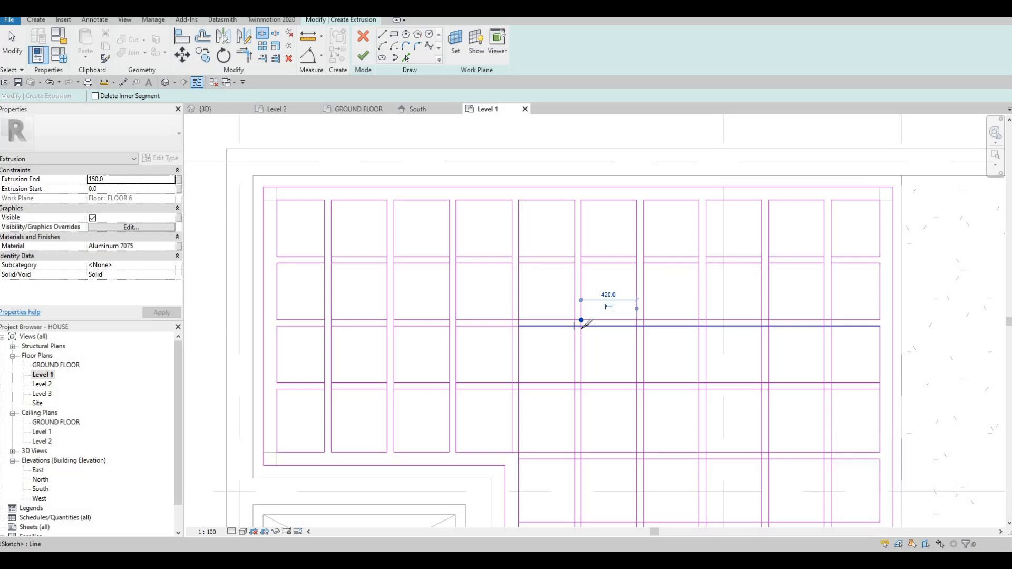
{"action": "left_click", "coordinate": [581, 383]}
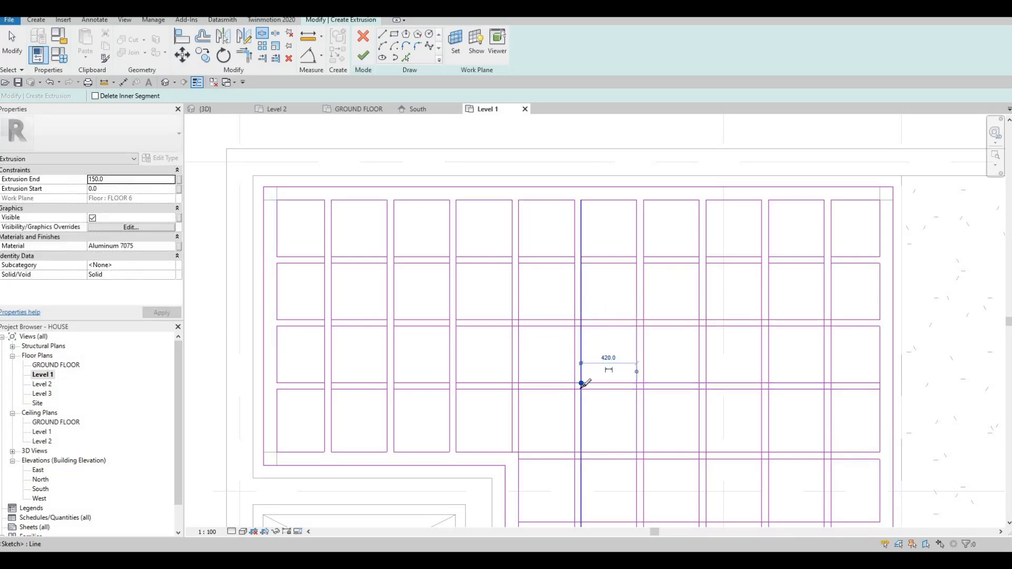
{"action": "middle_click_drag", "start_coordinate": [584, 422], "coordinate": [564, 332]}
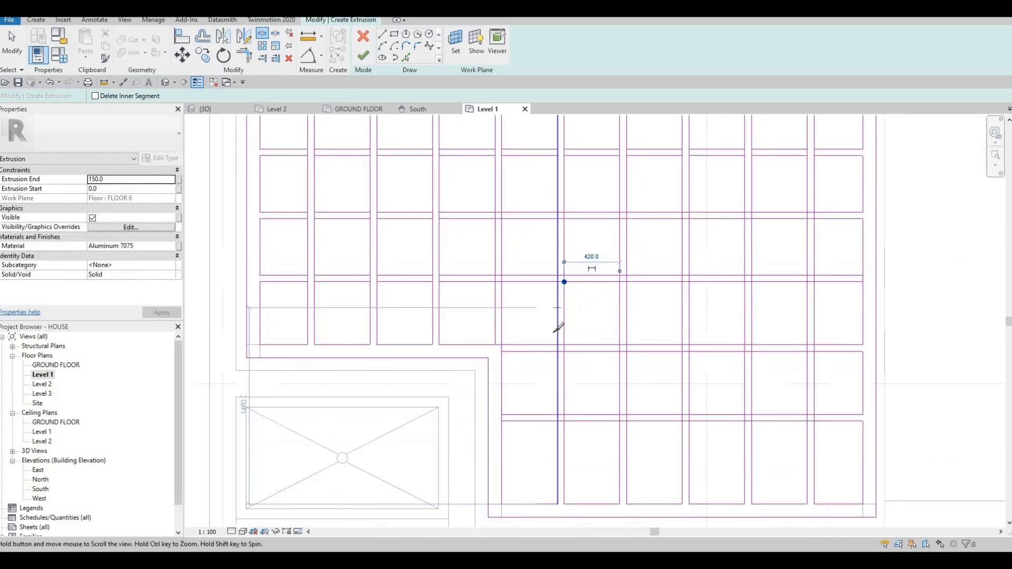
{"action": "left_click", "coordinate": [554, 332]}
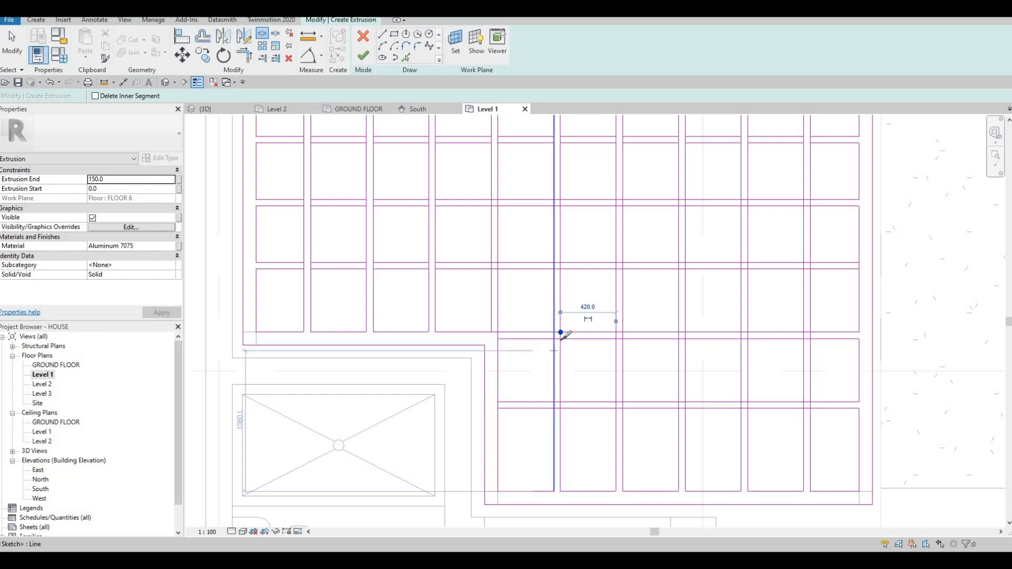
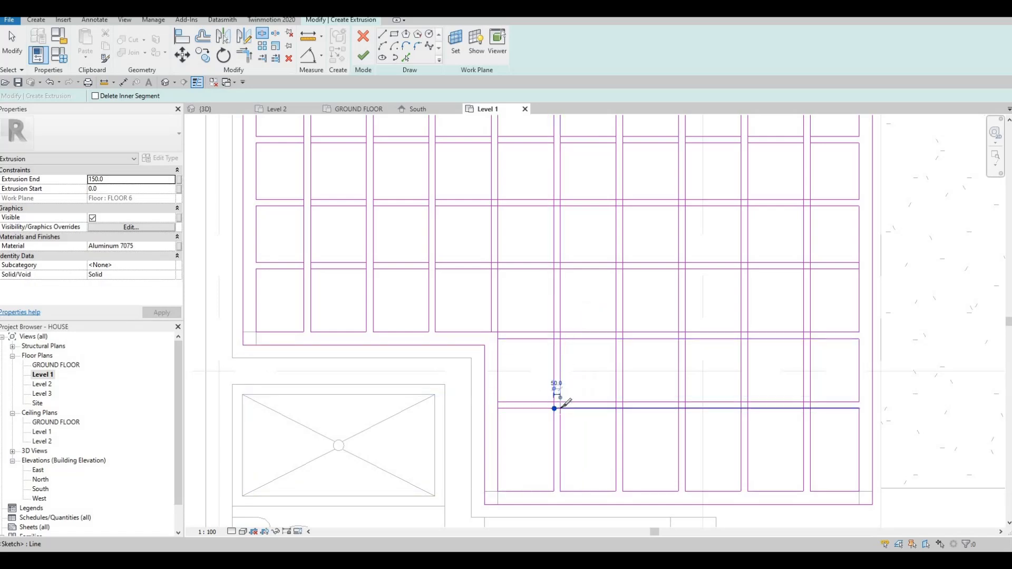
{"action": "left_click", "coordinate": [560, 408]}
Split the second through fifth horizontal line pairs where they cross the sixth vertical line pair from the left
{"action": "middle_click_drag", "start_coordinate": [621, 200], "coordinate": [578, 229]}
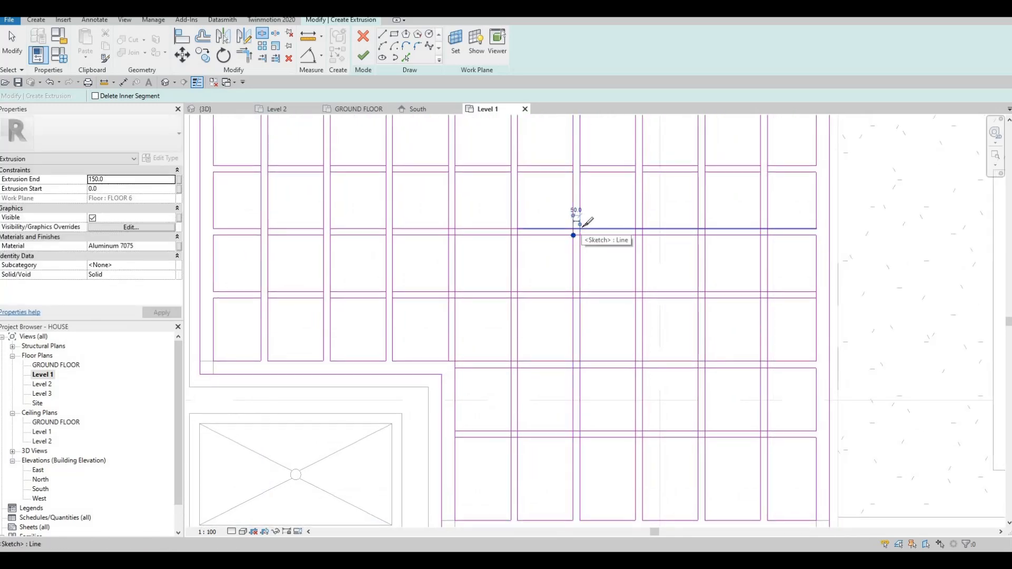
{"action": "scroll", "coordinate": [585, 224], "scroll_direction": "up", "scroll_amount": 3}
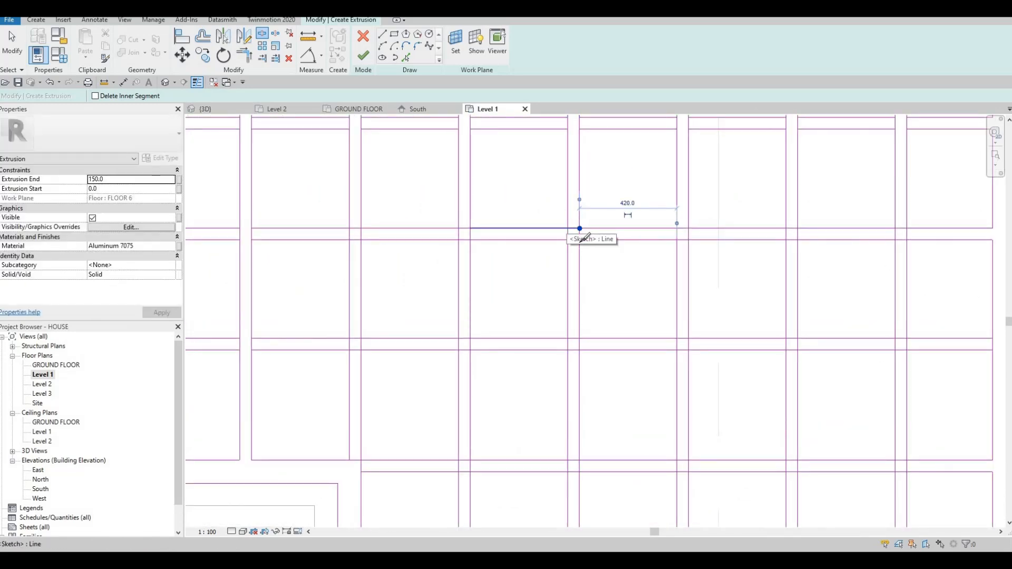
{"action": "left_click", "coordinate": [578, 242]}
{"action": "scroll", "coordinate": [568, 329], "scroll_direction": "down", "scroll_amount": 2}
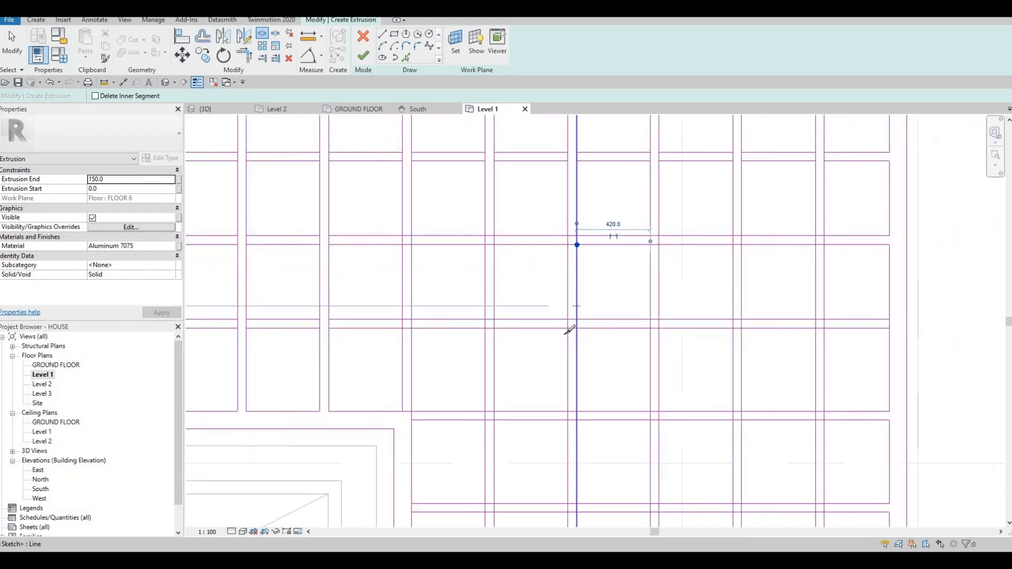
{"action": "middle_click_drag", "start_coordinate": [574, 317], "coordinate": [578, 296]}
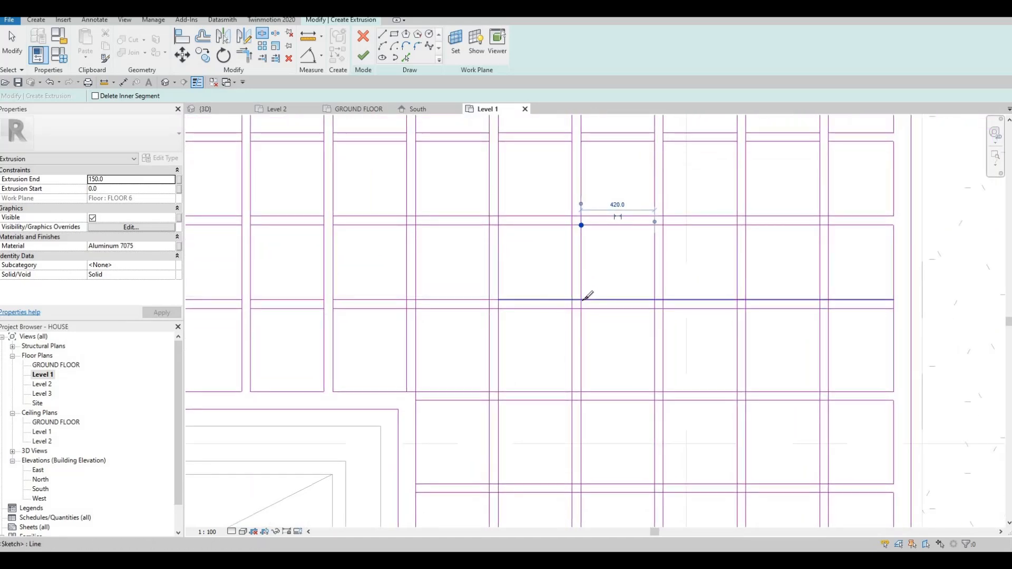
{"action": "left_click", "coordinate": [584, 299]}
{"action": "left_click", "coordinate": [581, 300]}
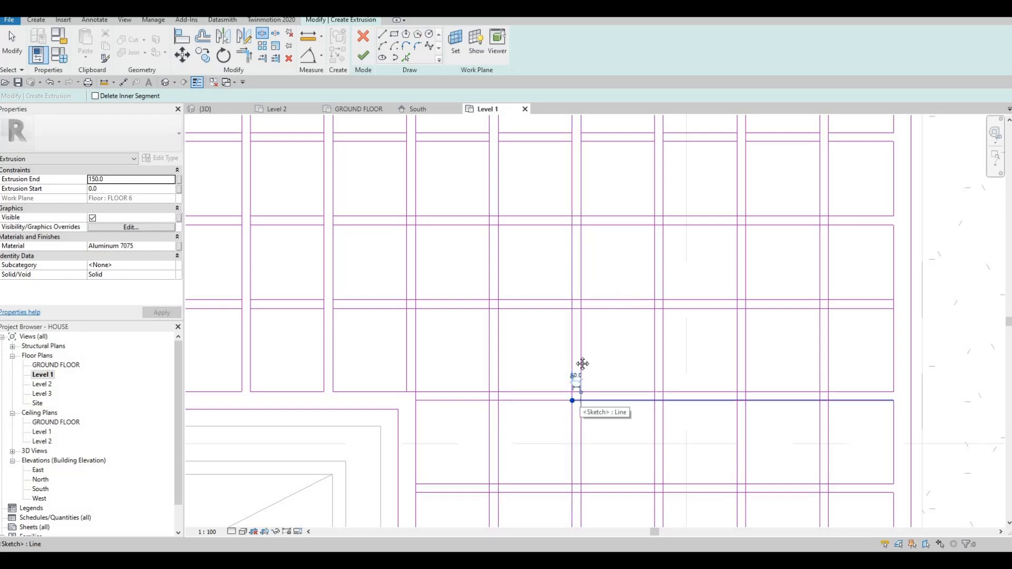
{"action": "left_click", "coordinate": [581, 401]}
{"action": "middle_click_drag", "start_coordinate": [581, 400], "coordinate": [572, 311]}
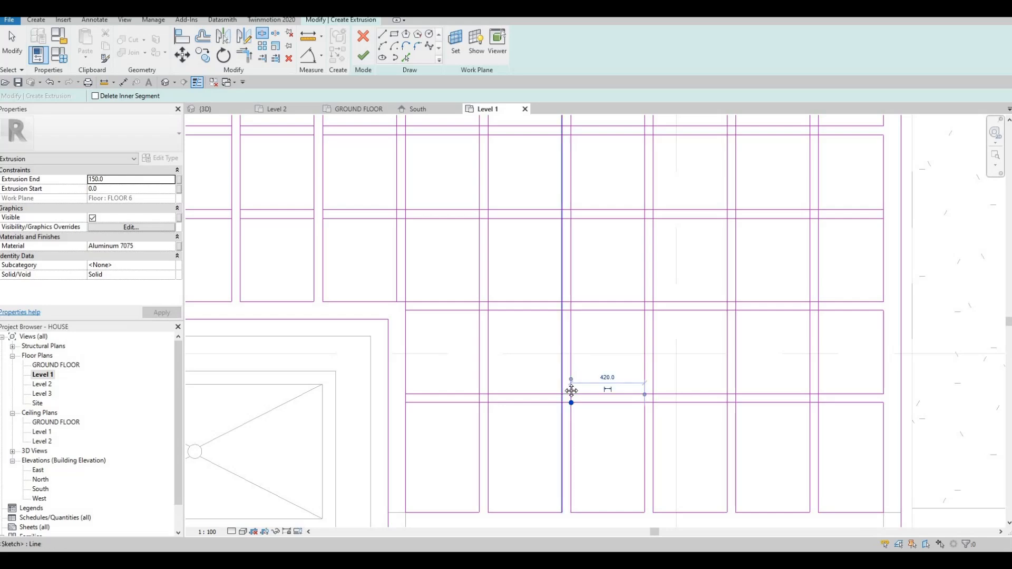
{"action": "scroll", "coordinate": [542, 345], "scroll_direction": "down", "scroll_amount": 3}
{"action": "key", "text": "Escape"}
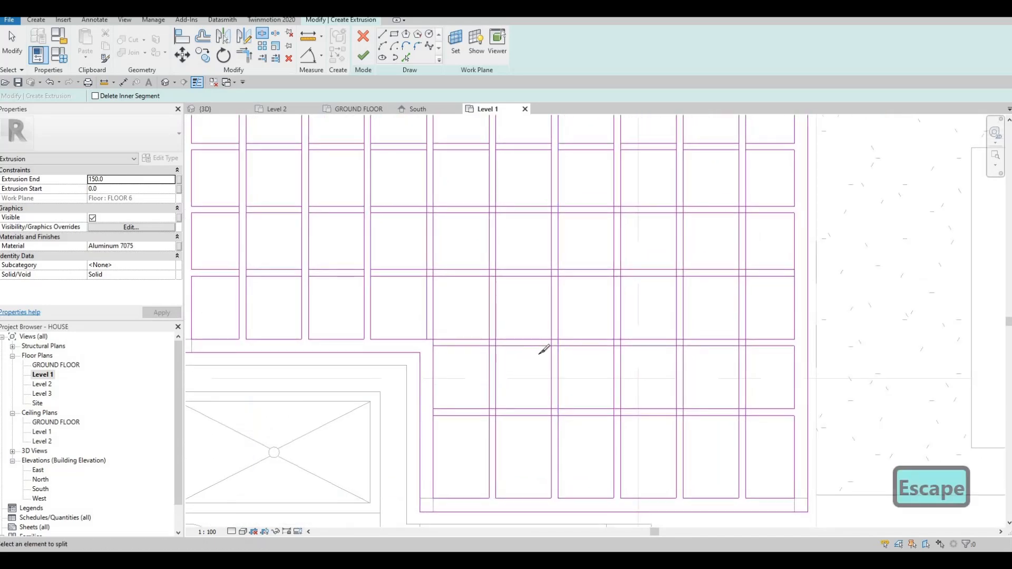
{"action": "key", "text": "Escape"}
{"action": "scroll", "coordinate": [445, 299], "scroll_direction": "down", "scroll_amount": 2}
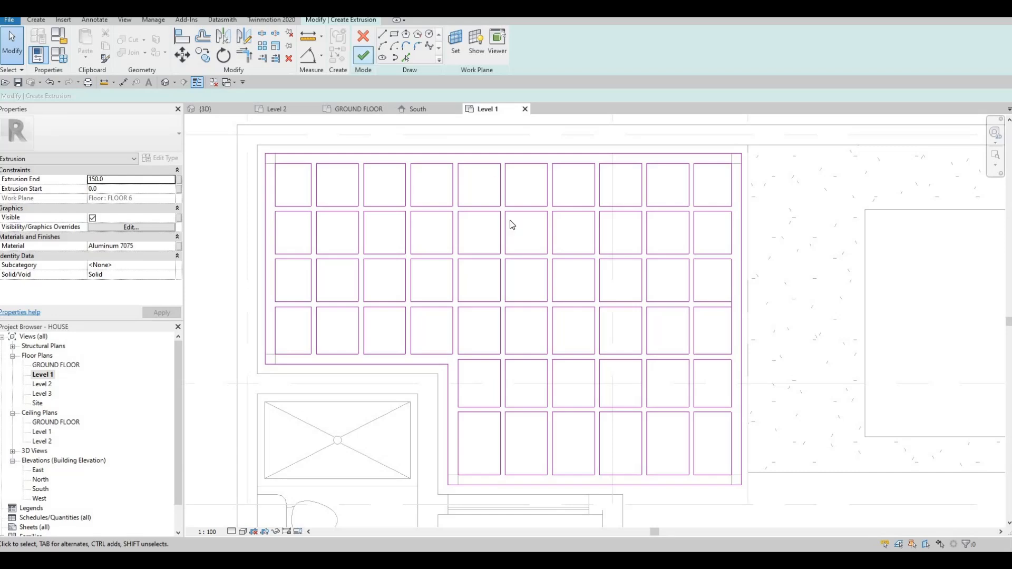
Try to finish the extrusion sketch, locate the lines flagged as intersecting, and close the error
{"action": "left_click", "coordinate": [878, 508]}
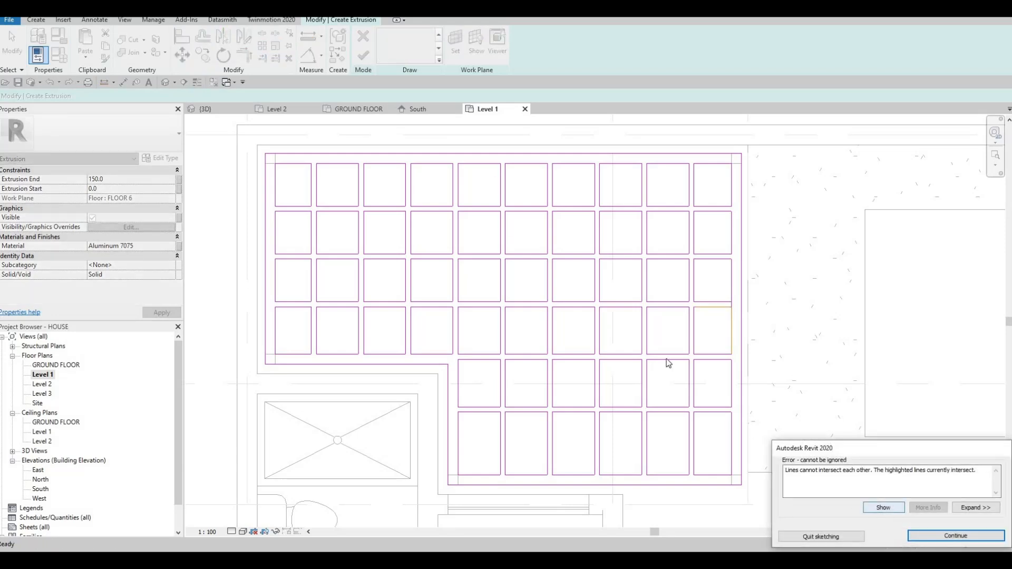
{"action": "middle_click_drag", "start_coordinate": [659, 240], "coordinate": [639, 275]}
{"action": "scroll", "coordinate": [639, 275], "scroll_direction": "down", "scroll_amount": 1}
{"action": "key", "text": "Escape"}
{"action": "key", "text": "Escape"}
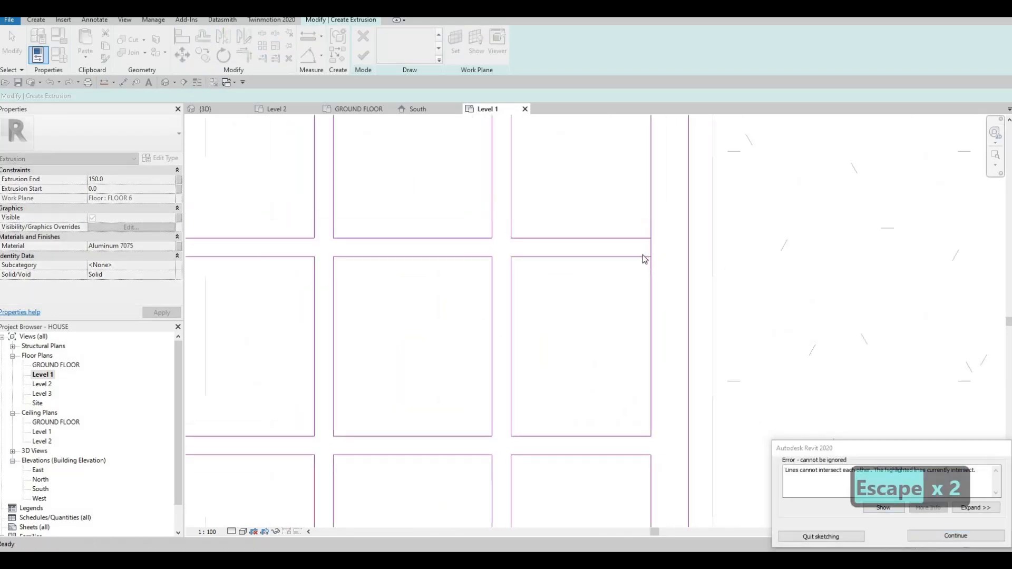
{"action": "key", "text": "s"}
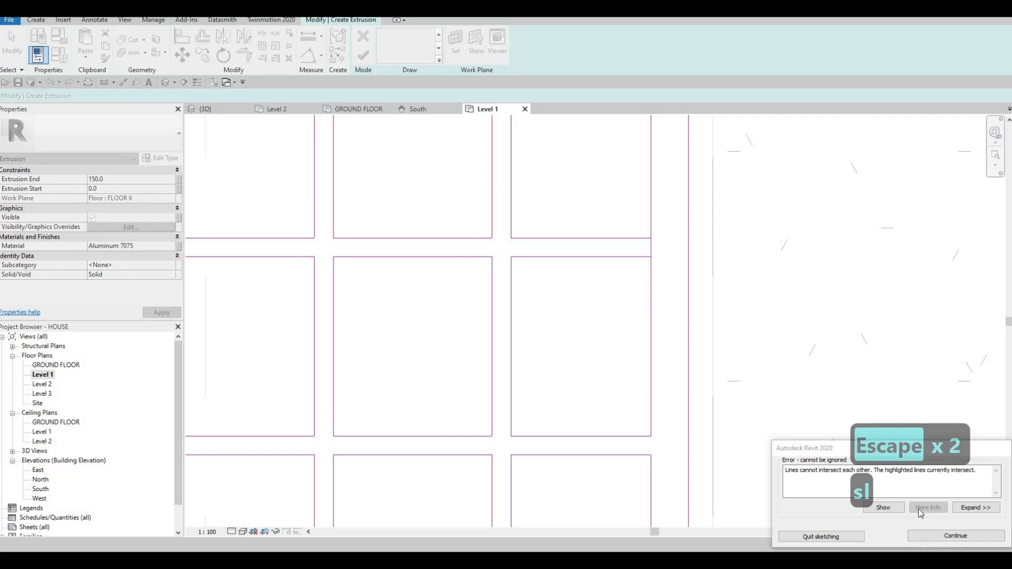
{"action": "key", "text": "Escape"}
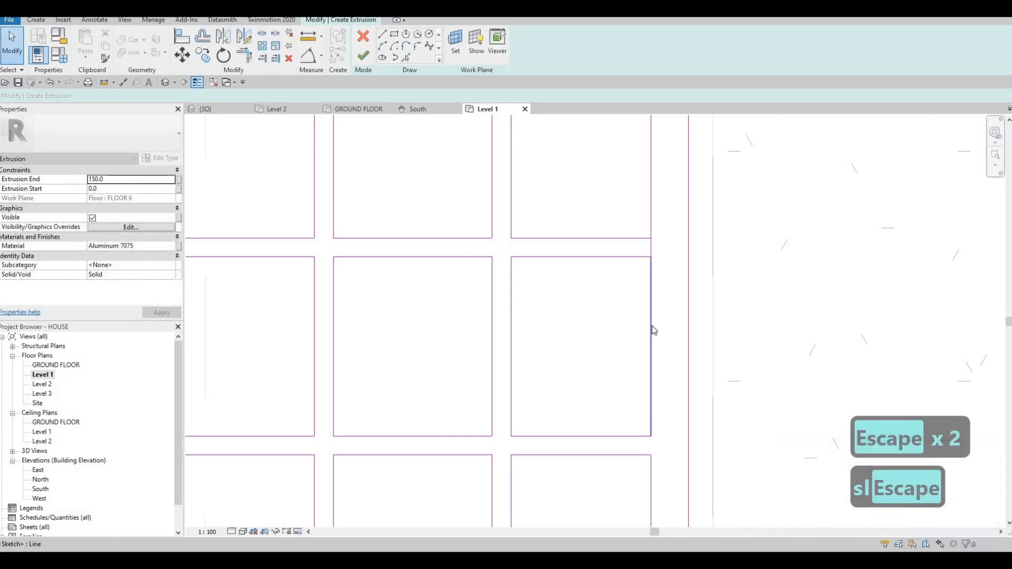
Split the frame's inner right edge and delete its short segment between the third and fourth rows of openings
{"action": "key", "text": "s"}
{"action": "key", "text": "l"}
{"action": "left_click", "coordinate": [651, 238]}
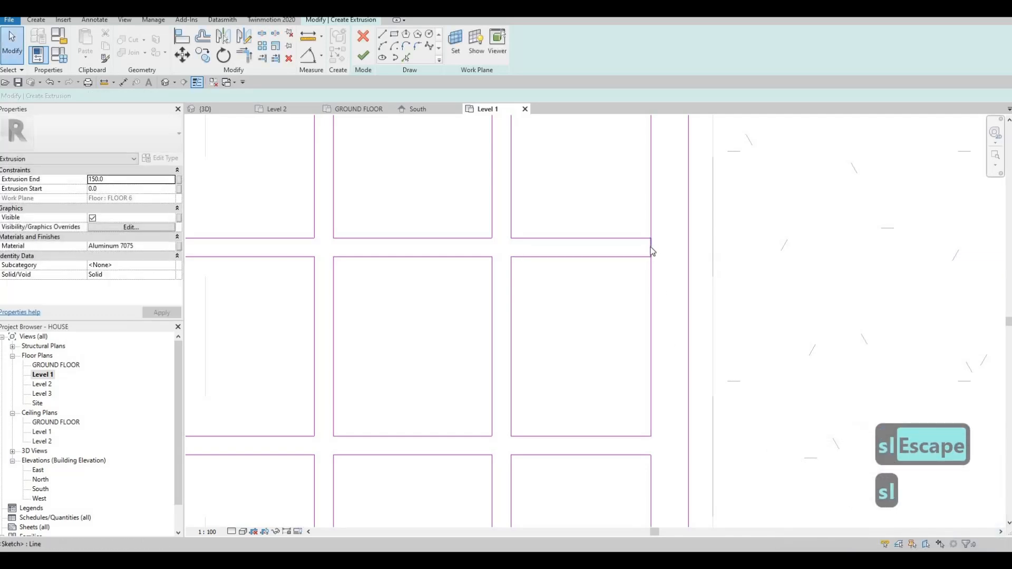
{"action": "key", "text": "Escape"}
{"action": "left_click", "coordinate": [651, 249]}
{"action": "key", "text": "Delete"}
Finish the frame's extrusion sketch and switch to the 3D view
{"action": "scroll", "coordinate": [629, 269], "scroll_direction": "down", "scroll_amount": 4}
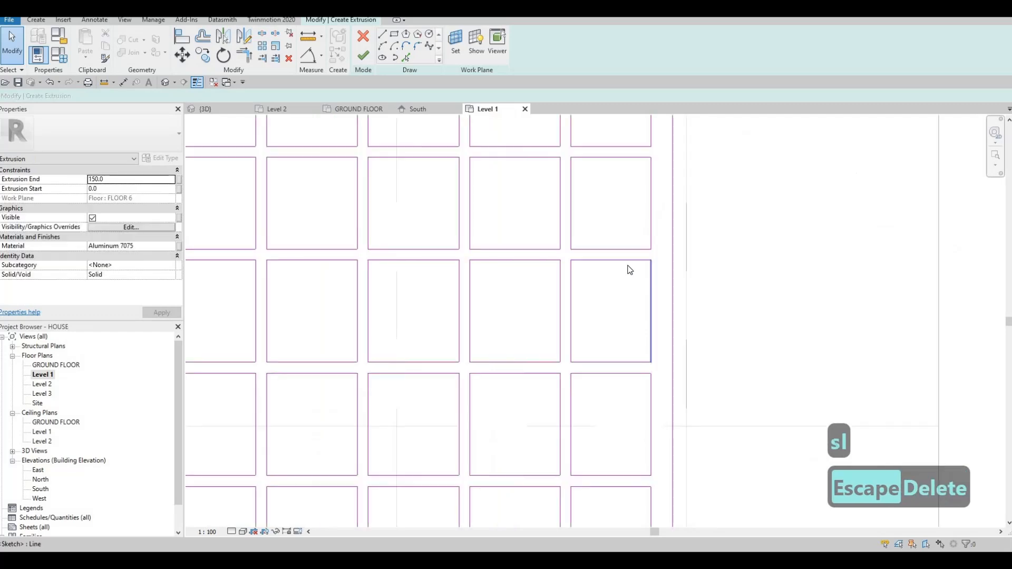
{"action": "key", "text": "Escape"}
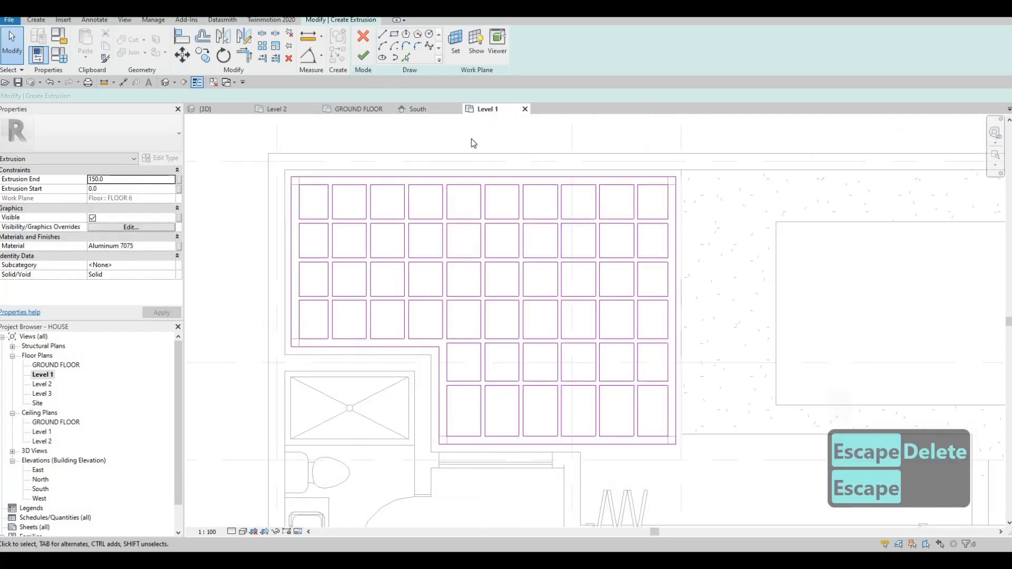
{"action": "left_click", "coordinate": [363, 55]}
{"action": "left_click", "coordinate": [209, 110]}
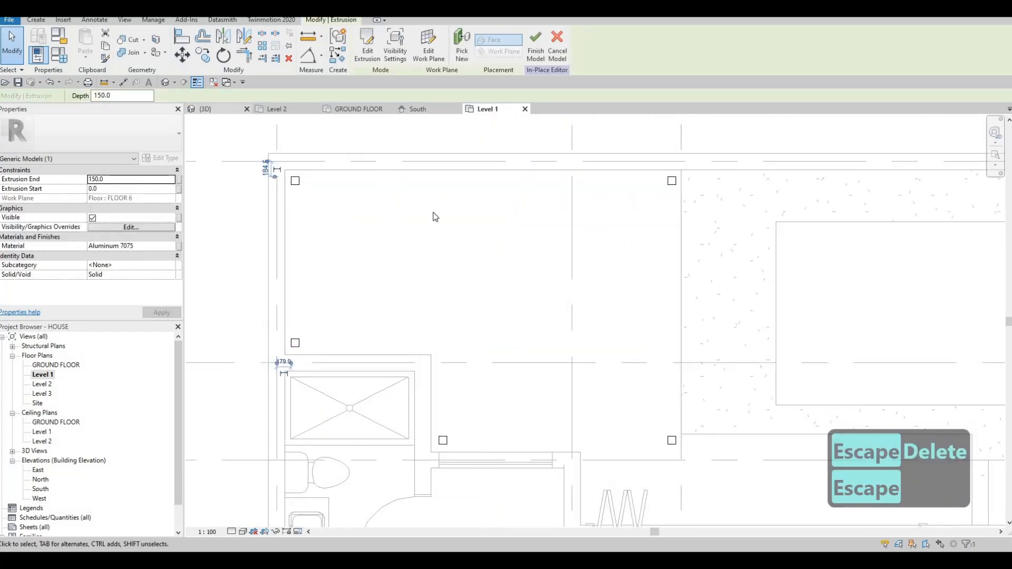
Stretch the rafter-grid extrusion upward so it ends at about 3783 mm and starts at about 3427 mm
{"action": "scroll", "coordinate": [470, 341], "scroll_direction": "up", "scroll_amount": 3}
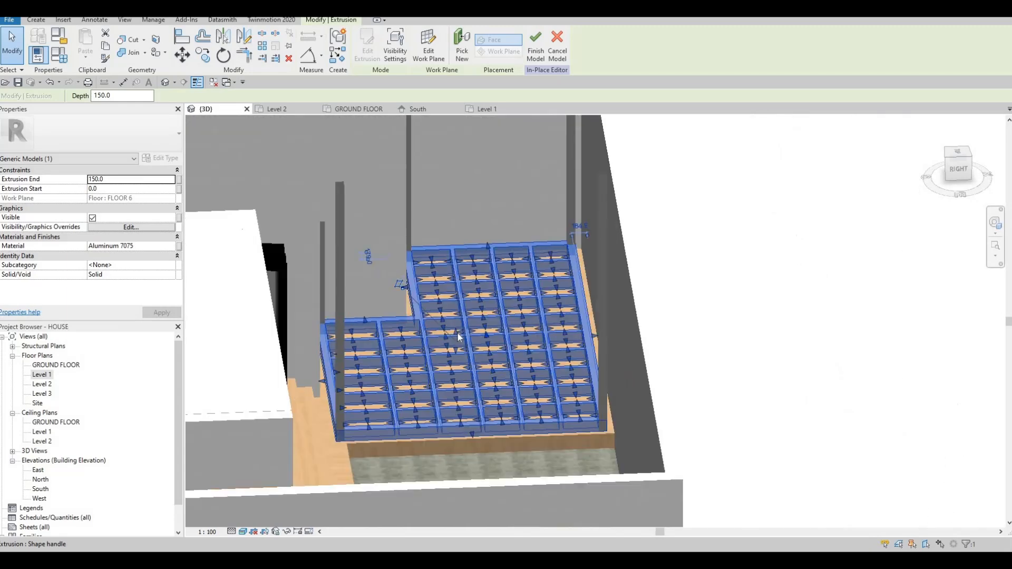
{"action": "left_click_drag", "start_coordinate": [465, 224], "coordinate": [457, 112]}
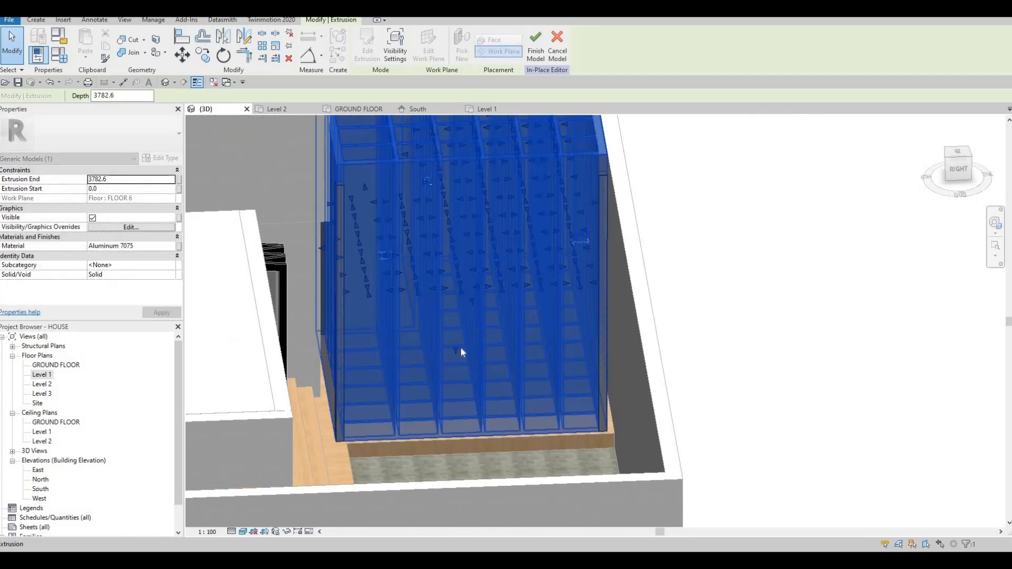
{"action": "left_click_drag", "start_coordinate": [458, 212], "coordinate": [461, 94]}
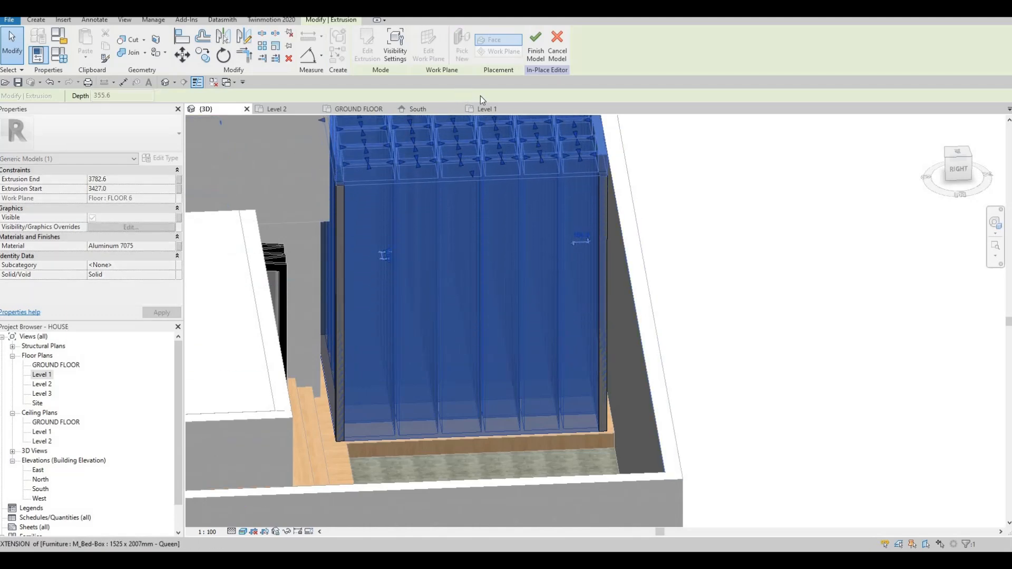
{"action": "key", "text": "Escape"}
{"action": "scroll", "coordinate": [544, 275], "scroll_direction": "up", "scroll_amount": 3}
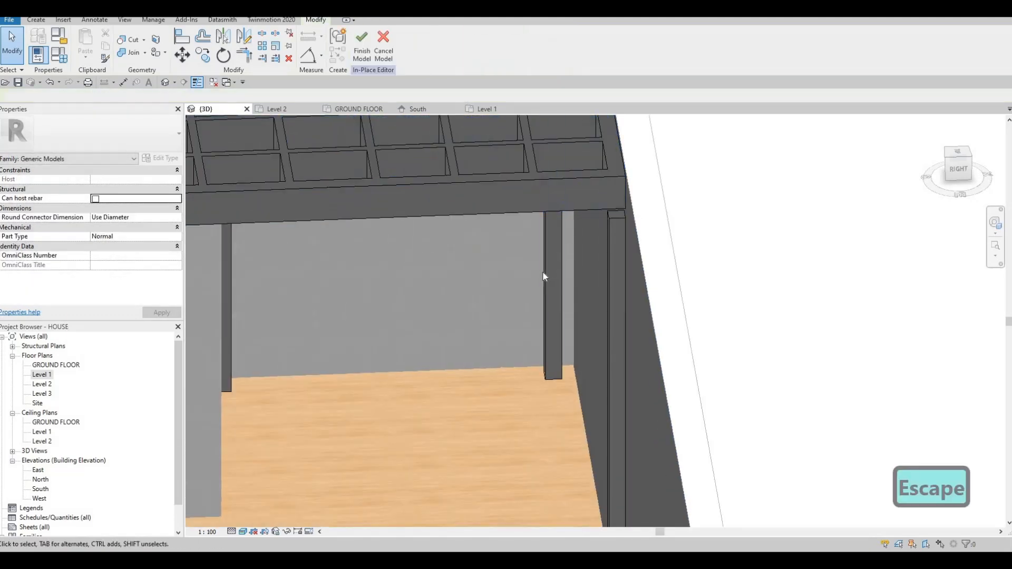
Align the underside of the rafter grid with the top faces of the posts
{"action": "key", "text": "a"}
{"action": "key", "text": "l"}
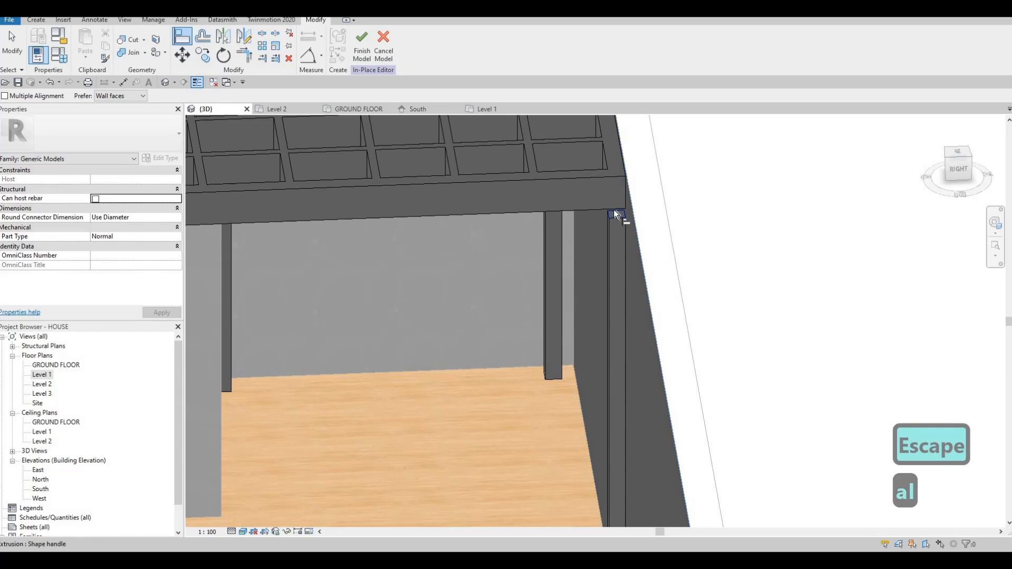
{"action": "left_click", "coordinate": [614, 211]}
{"action": "left_click", "coordinate": [594, 212]}
{"action": "scroll", "coordinate": [536, 284], "scroll_direction": "down", "scroll_amount": 3}
{"action": "scroll", "coordinate": [535, 285], "scroll_direction": "down", "scroll_amount": 5}
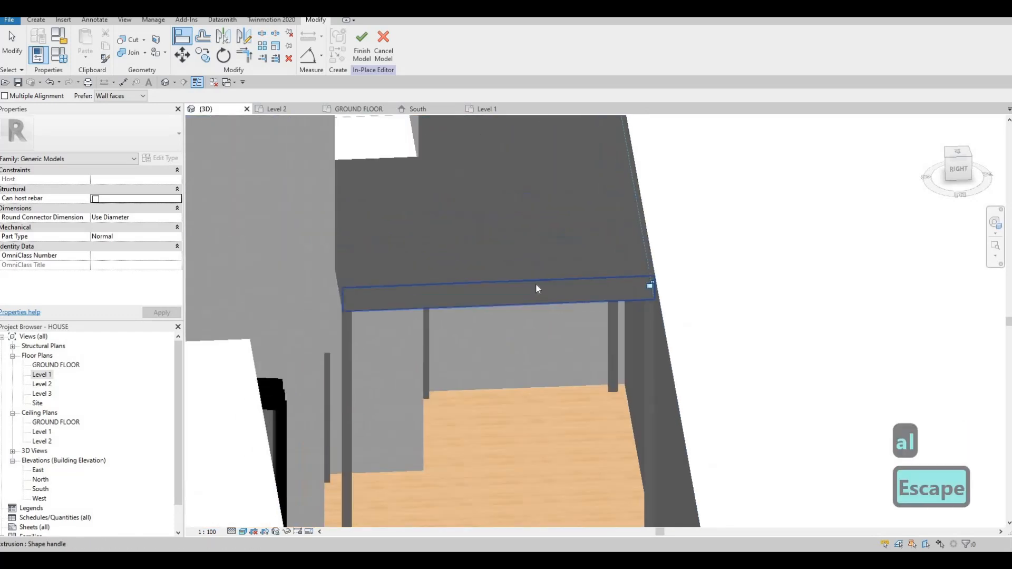
{"action": "key", "text": "Escape"}
Lower the top face of the rafter grid until the extrusion is about 65 mm deep
{"action": "left_click", "coordinate": [523, 249]}
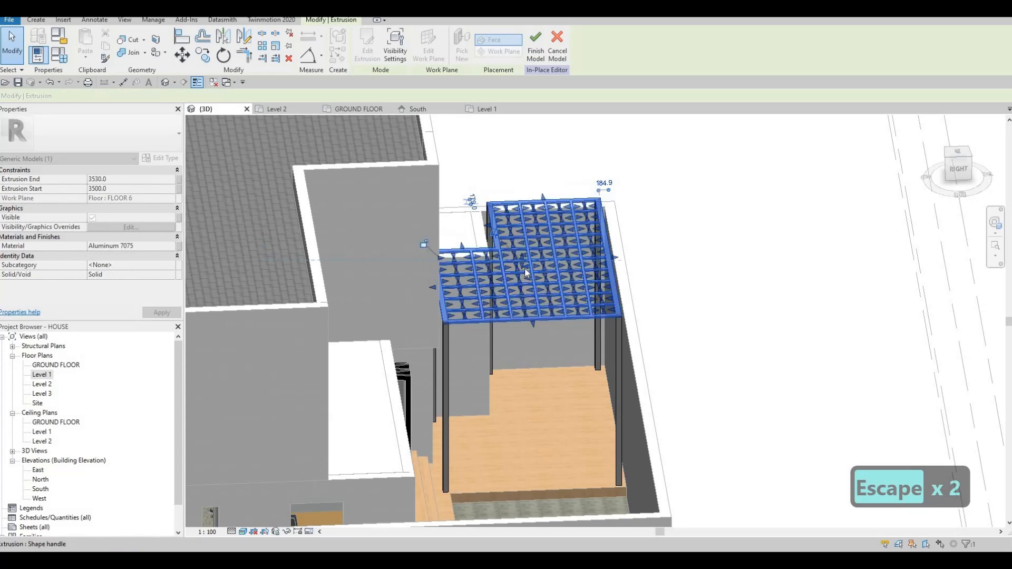
{"action": "scroll", "coordinate": [521, 266], "scroll_direction": "up", "scroll_amount": 4}
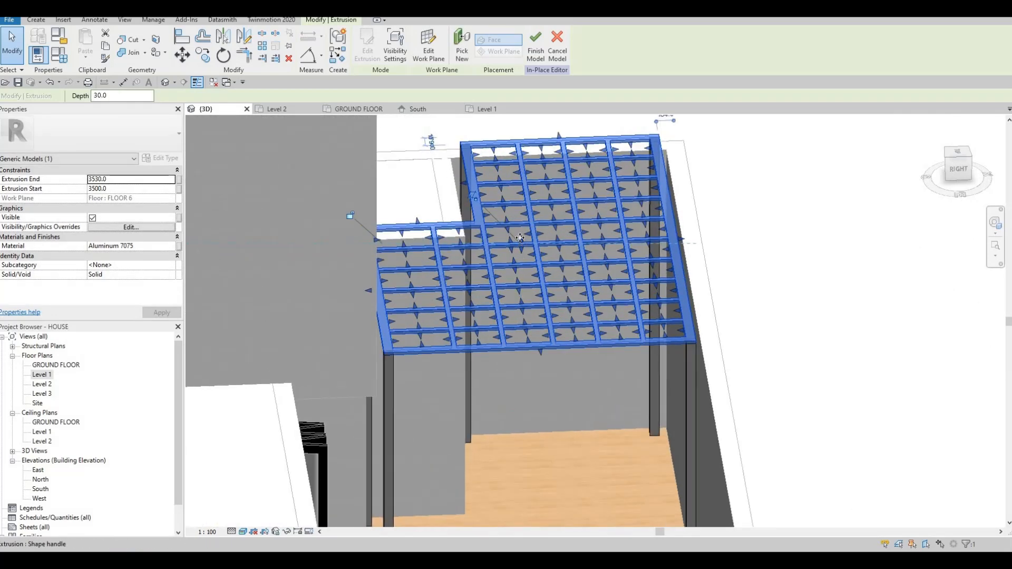
{"action": "key", "text": "Escape"}
{"action": "left_click", "coordinate": [520, 240]}
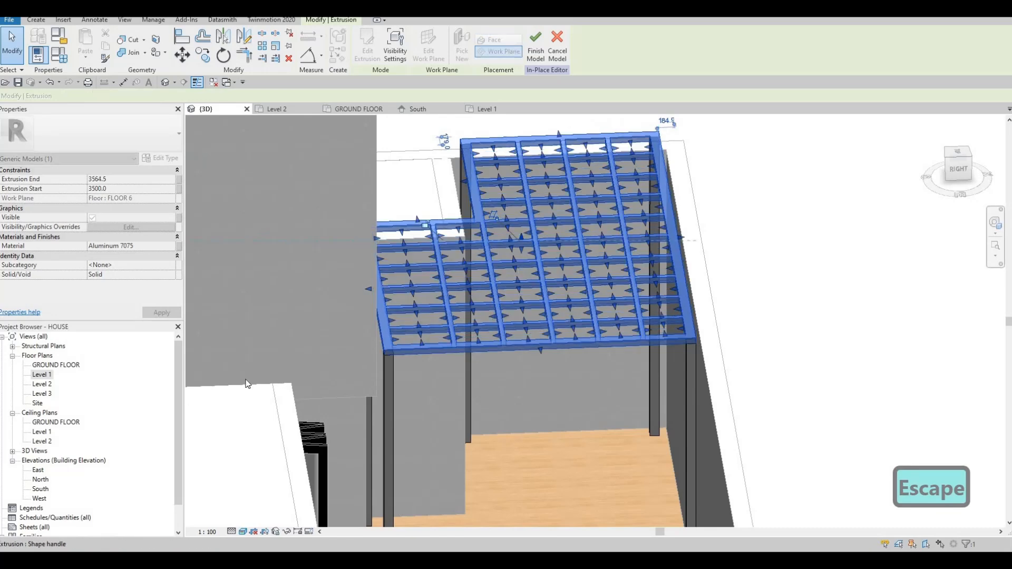
{"action": "key", "text": "Escape"}
{"action": "key", "text": "Escape"}
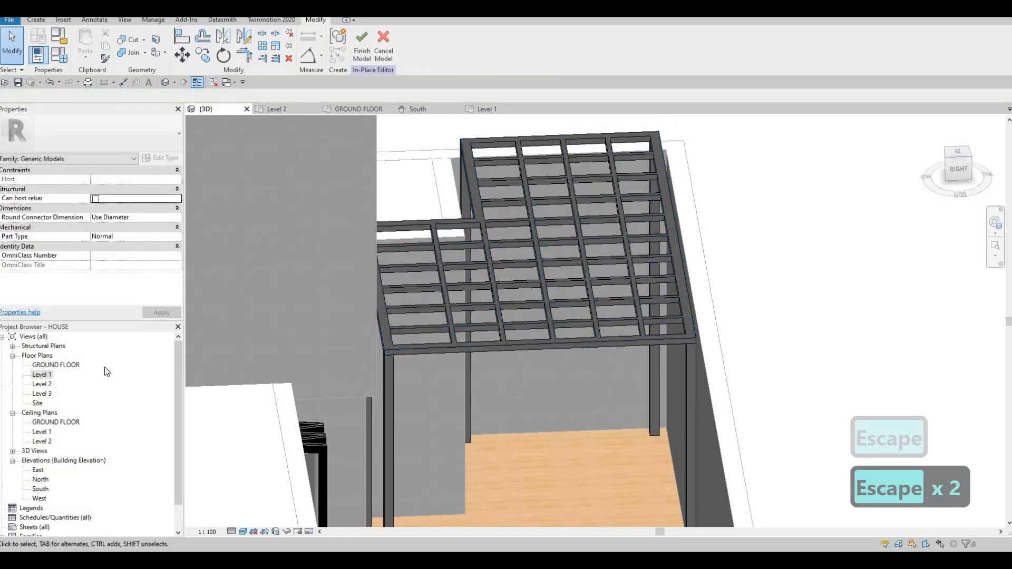
Start a new in-place extrusion in the Level 2 plan and set its material to Glass, Clear Glazing
{"action": "left_click", "coordinate": [282, 107]}
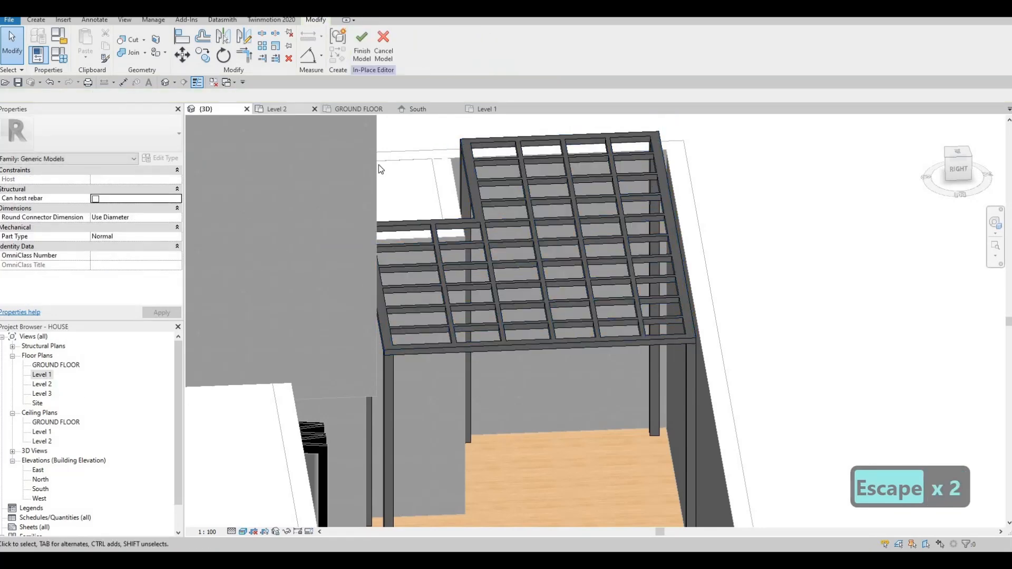
{"action": "key", "text": "Escape"}
{"action": "scroll", "coordinate": [390, 214], "scroll_direction": "up", "scroll_amount": 2}
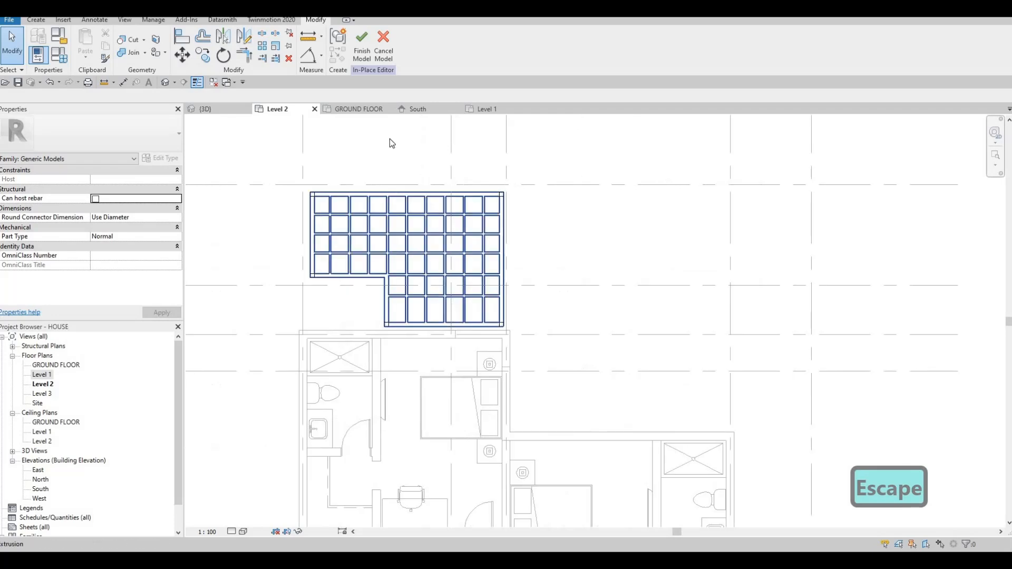
{"action": "left_click", "coordinate": [379, 232]}
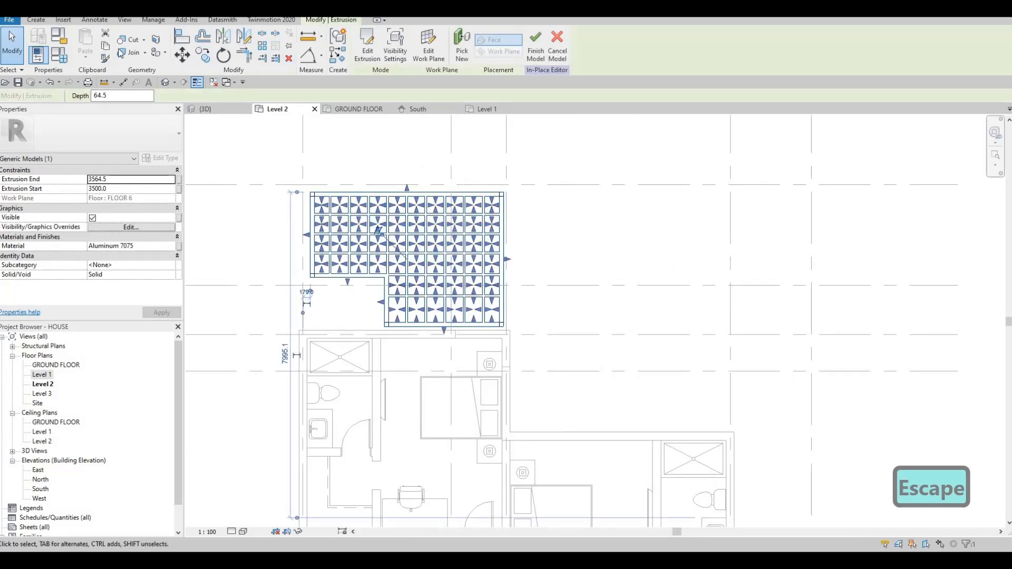
{"action": "left_click", "coordinate": [41, 21]}
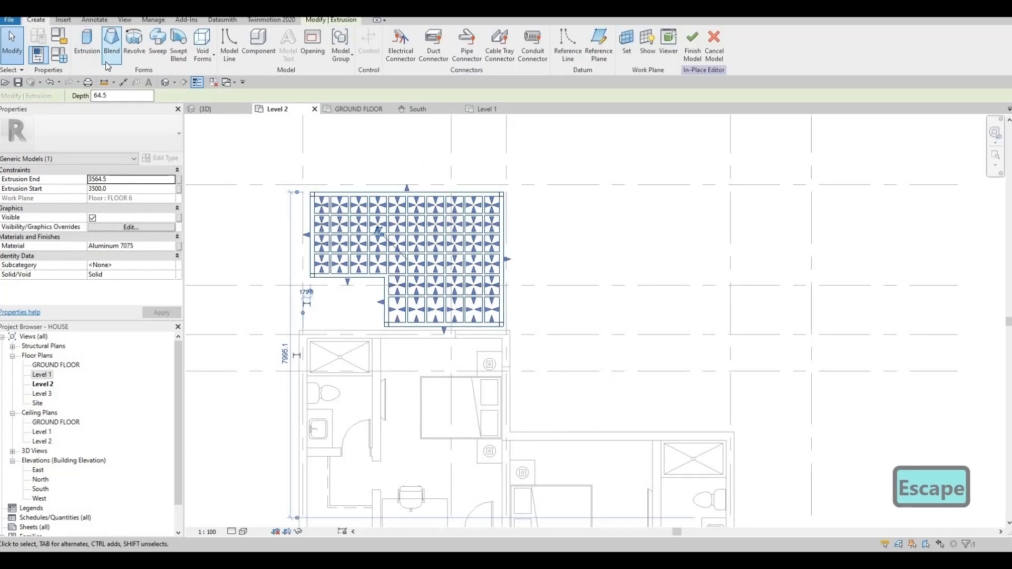
{"action": "left_click", "coordinate": [87, 43]}
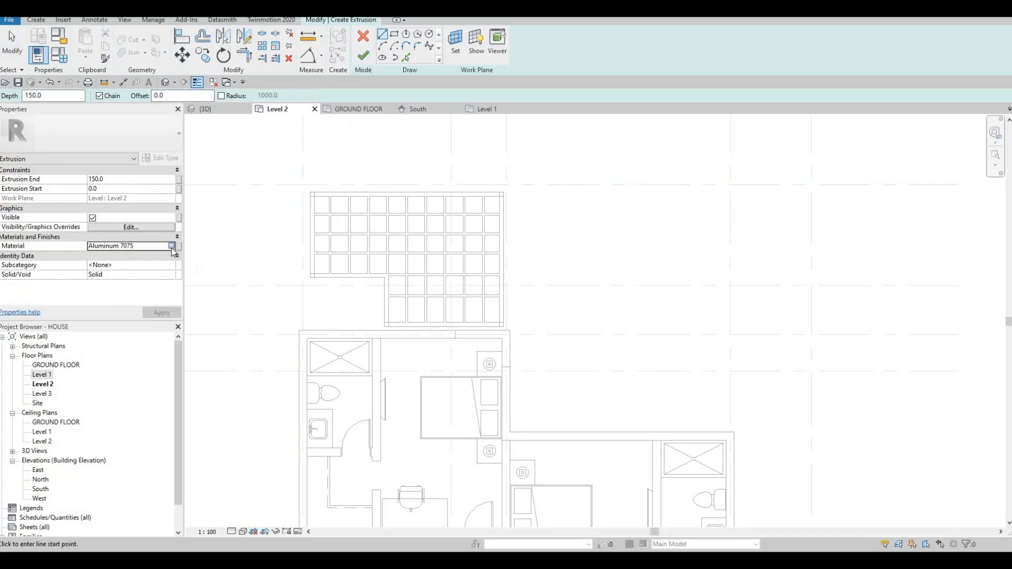
{"action": "left_click", "coordinate": [173, 246]}
{"action": "left_click", "coordinate": [173, 246]}
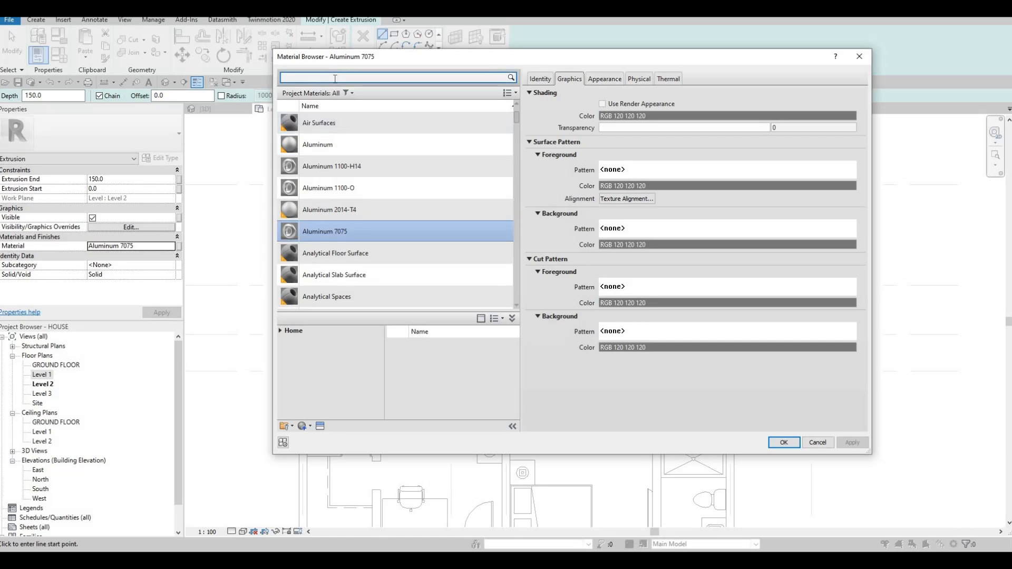
{"action": "type", "text": "GLASS"}
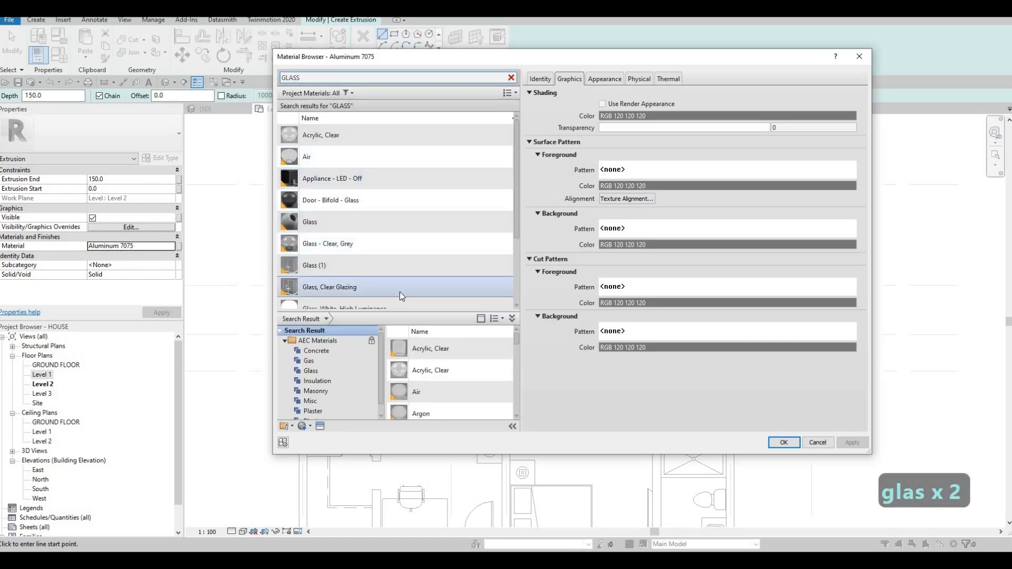
{"action": "scroll", "coordinate": [399, 292], "scroll_direction": "down", "scroll_amount": 2}
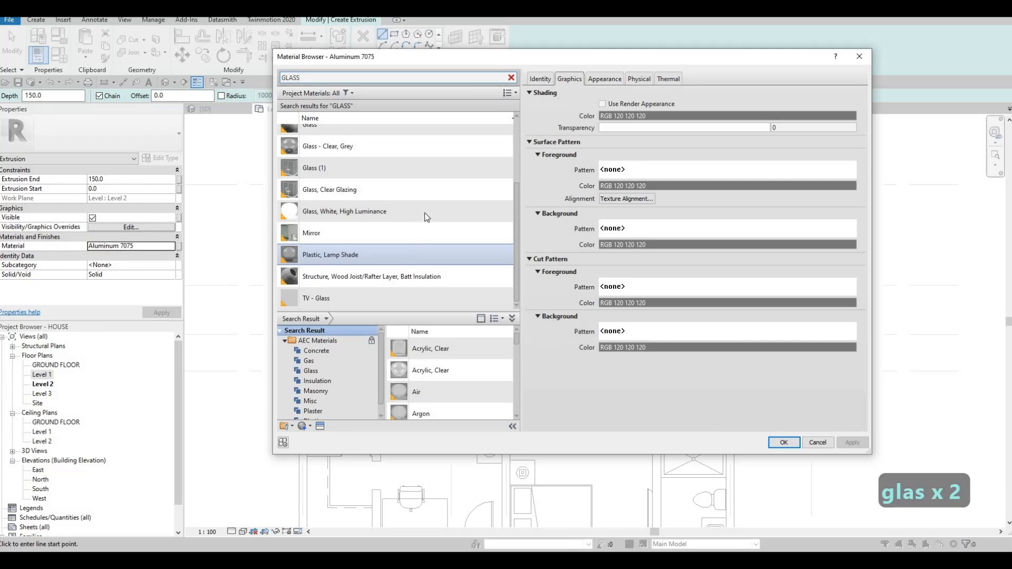
{"action": "left_click", "coordinate": [780, 443]}
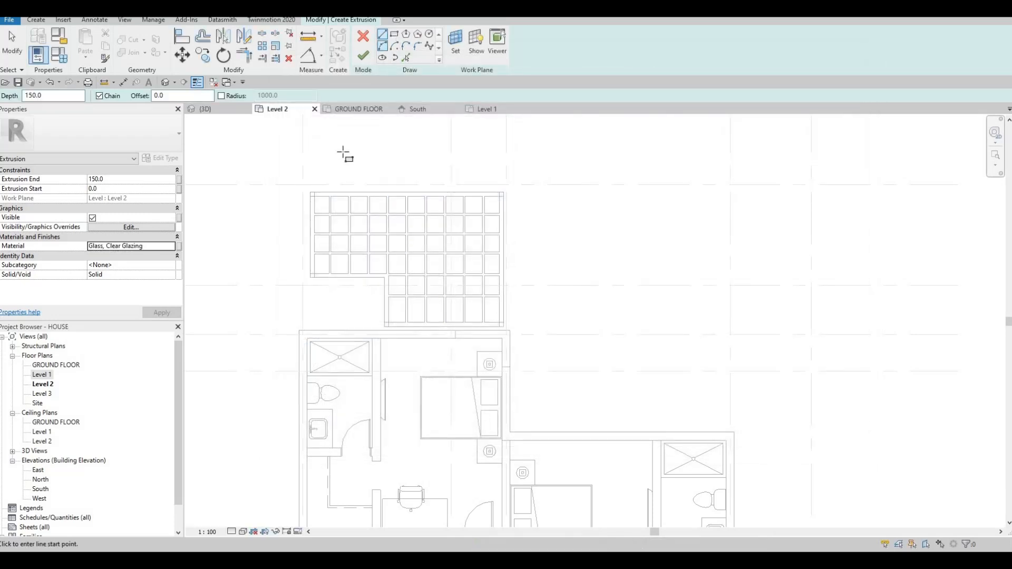
Set the sketch's work plane by picking the face of the rafter-grid extrusion
{"action": "scroll", "coordinate": [308, 203], "scroll_direction": "up", "scroll_amount": 2}
{"action": "scroll", "coordinate": [311, 211], "scroll_direction": "up", "scroll_amount": 4}
{"action": "left_click", "coordinate": [304, 204]}
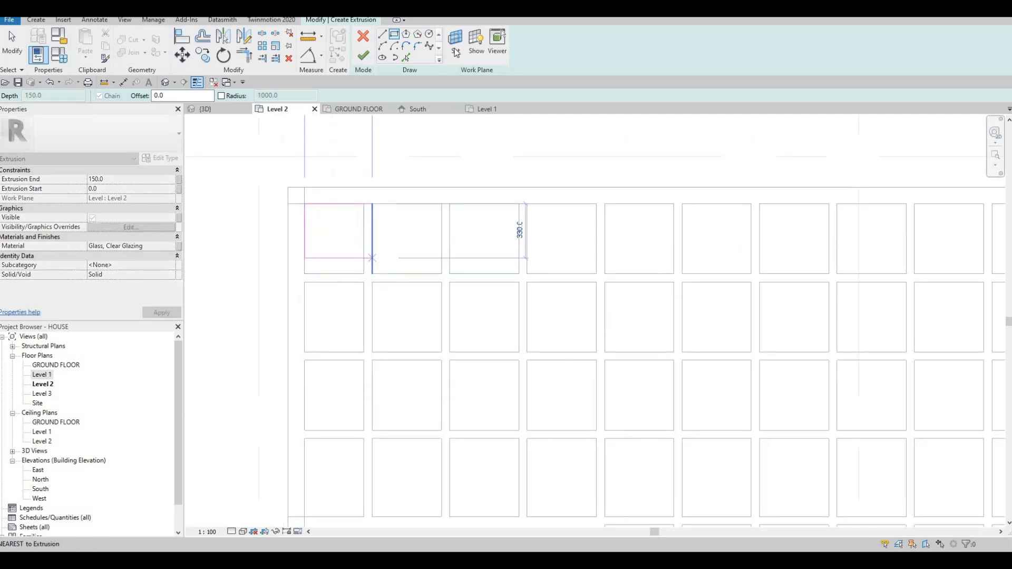
{"action": "key", "text": "Escape"}
{"action": "key", "text": "Escape"}
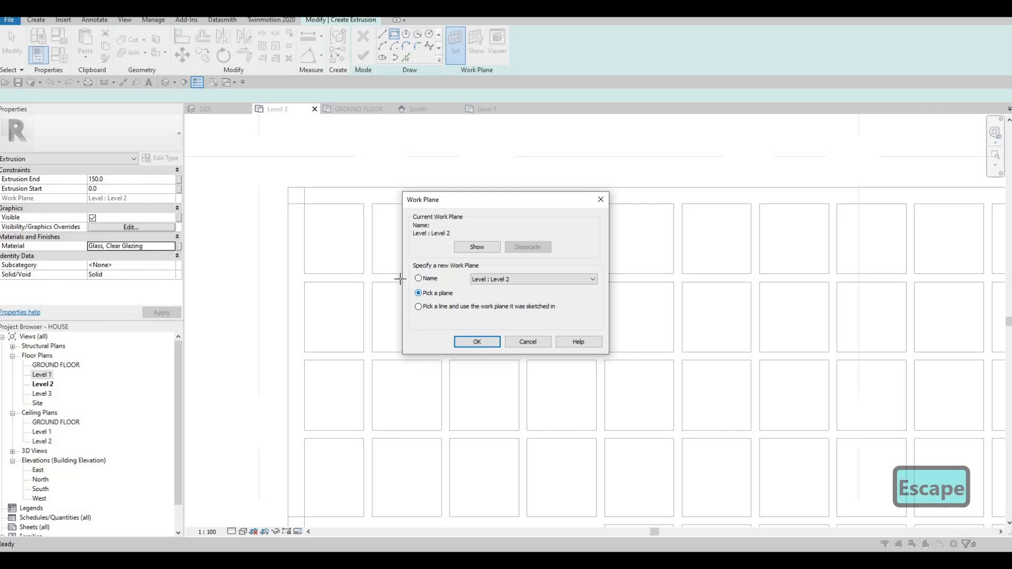
{"action": "key", "text": "Return"}
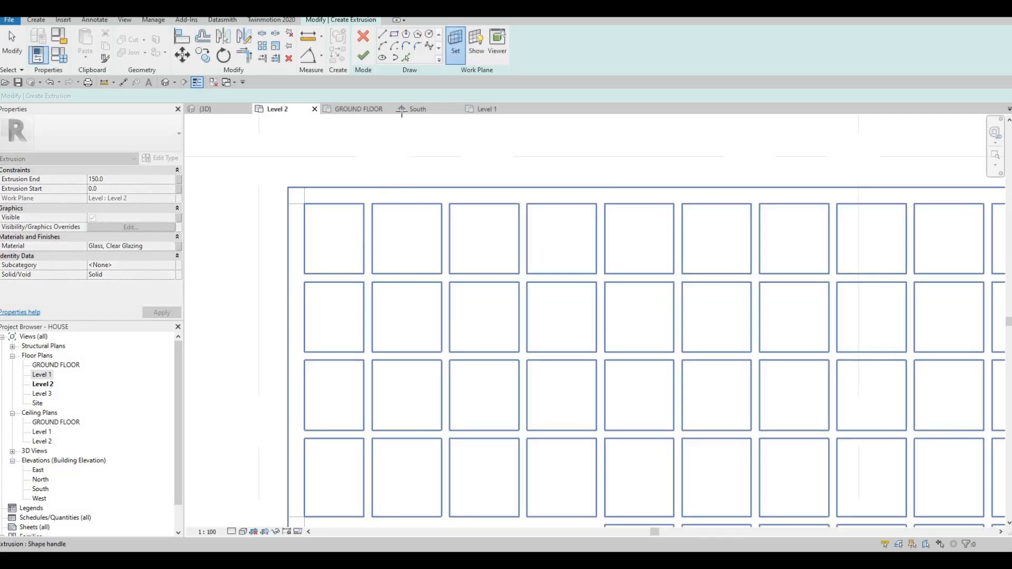
Sketch corner-to-corner rectangles in all four openings of the grid's leftmost column for the glass panels
{"action": "left_click", "coordinate": [394, 35]}
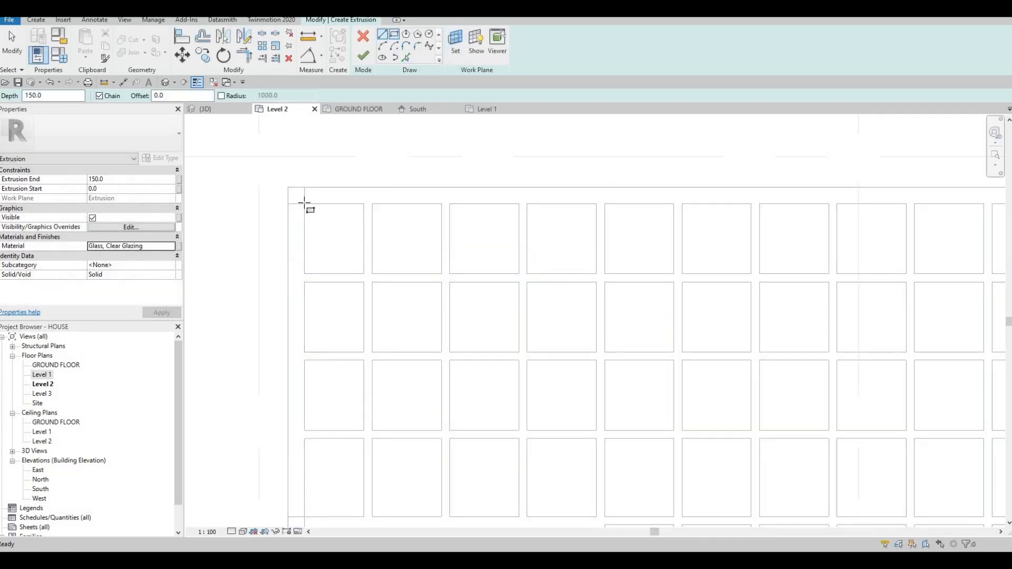
{"action": "left_click", "coordinate": [304, 204]}
{"action": "left_click", "coordinate": [364, 274]}
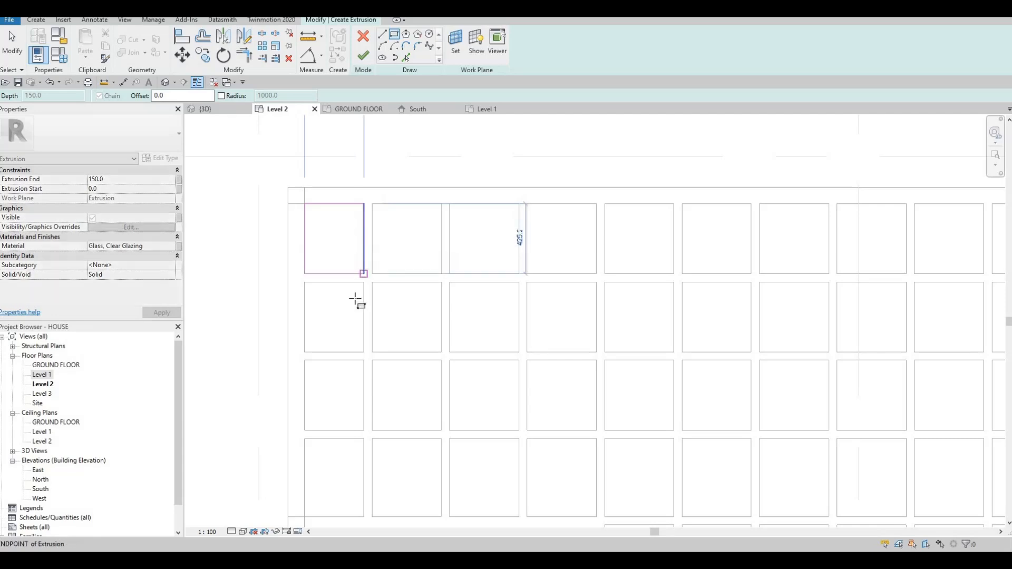
{"action": "middle_click_drag", "start_coordinate": [339, 212], "coordinate": [360, 143]}
{"action": "scroll", "coordinate": [361, 144], "scroll_direction": "down", "scroll_amount": 1}
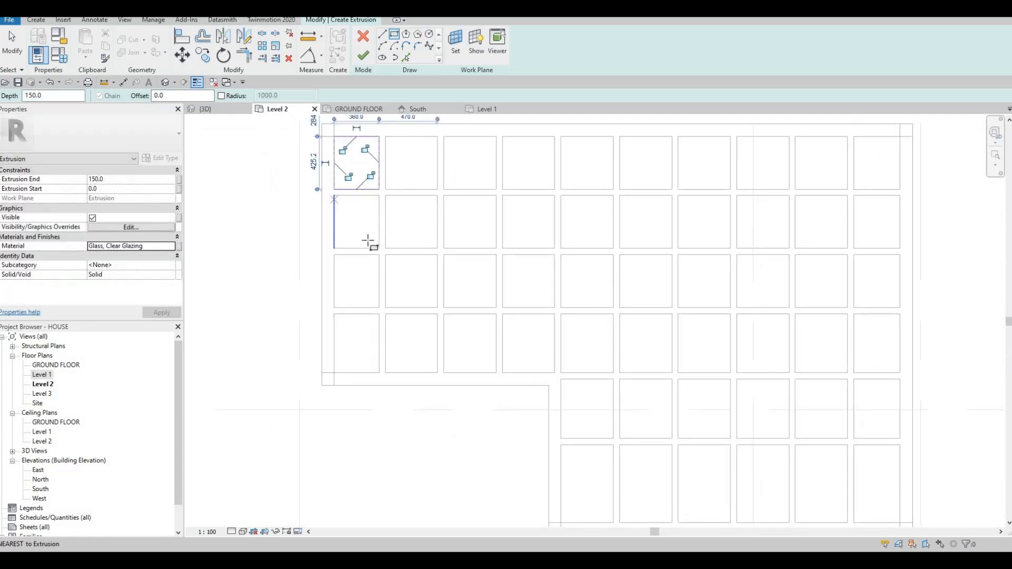
{"action": "left_click", "coordinate": [379, 248]}
{"action": "left_click", "coordinate": [334, 255]}
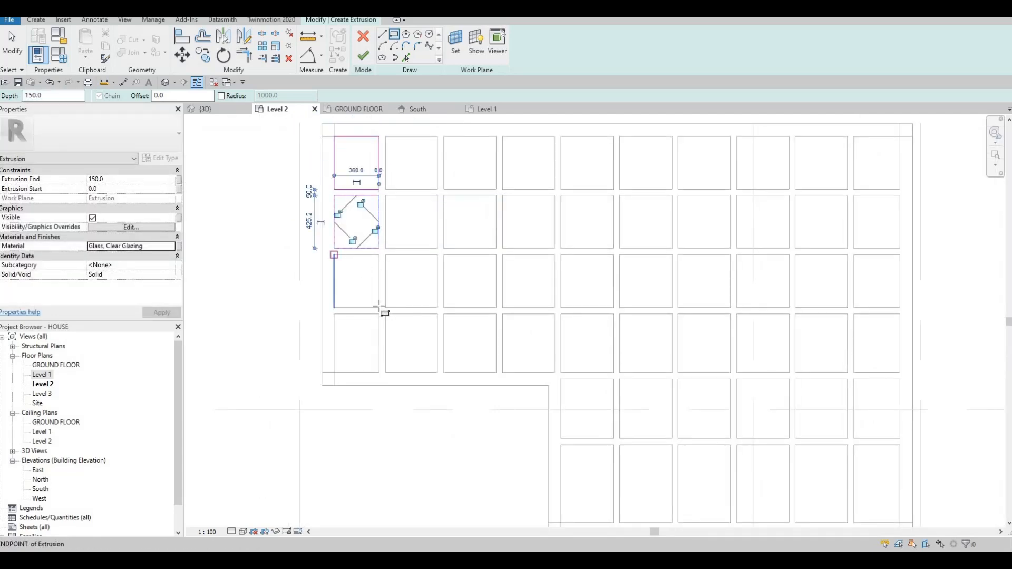
{"action": "left_click", "coordinate": [379, 307]}
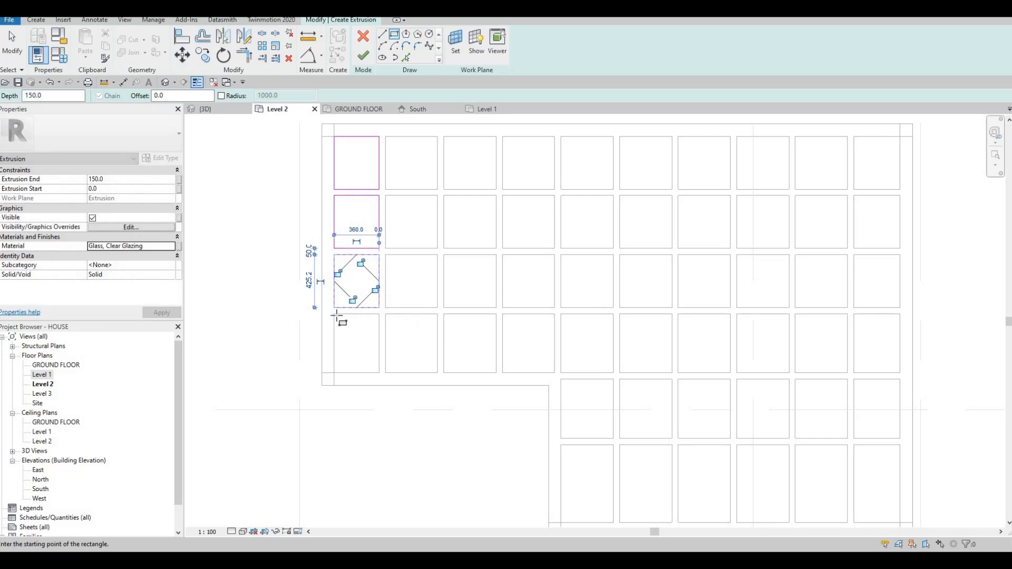
{"action": "left_click", "coordinate": [333, 314]}
{"action": "left_click", "coordinate": [379, 373]}
{"action": "key", "text": "Escape"}
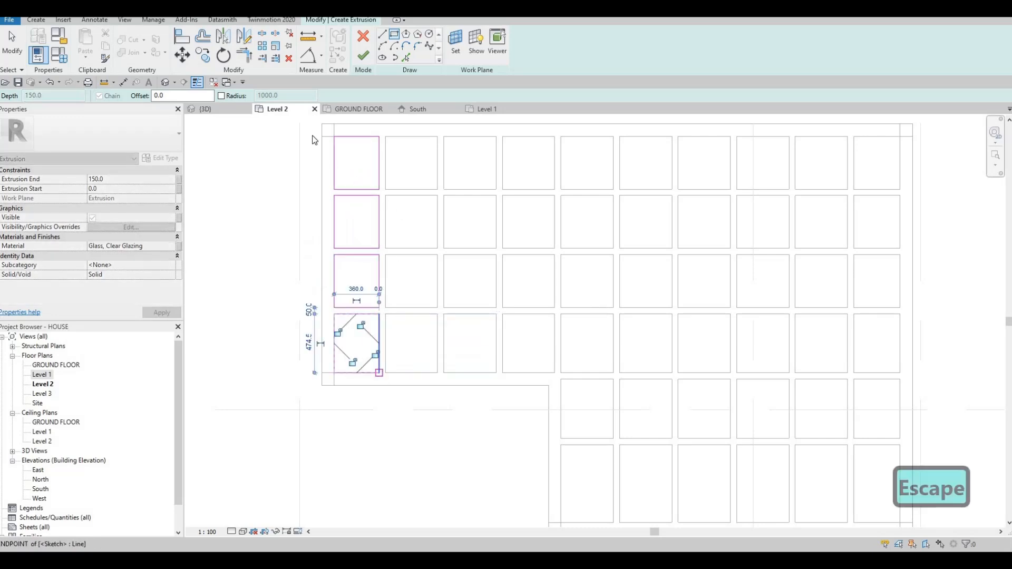
{"action": "key", "text": "Escape"}
Copy the four glass rectangles of the first column onto the second and third columns of openings
{"action": "left_click_drag", "start_coordinate": [308, 127], "coordinate": [387, 403]}
{"action": "key", "text": "c"}
{"action": "key", "text": "o"}
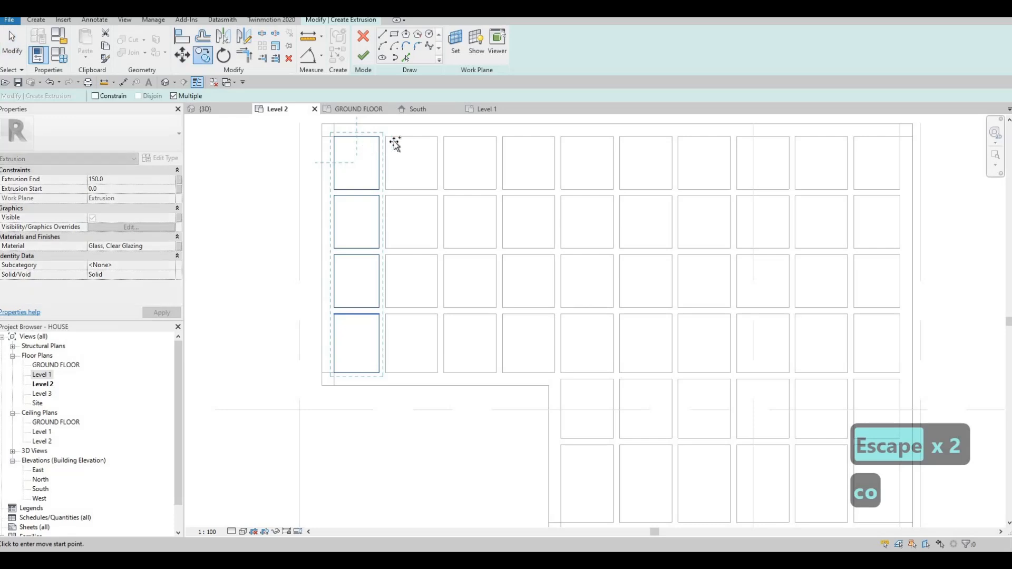
{"action": "left_click", "coordinate": [357, 137]}
{"action": "left_click", "coordinate": [466, 136]}
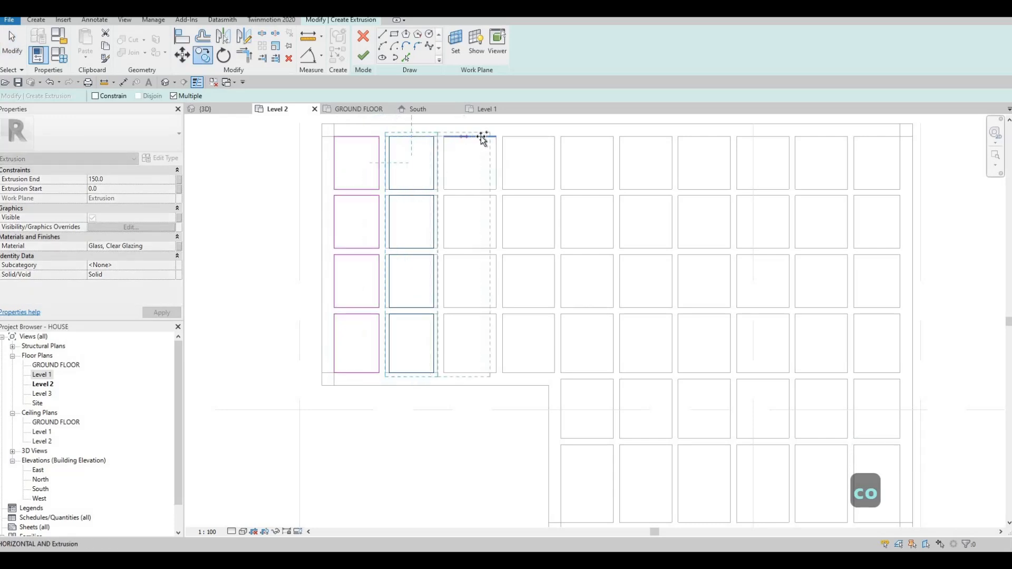
{"action": "left_click", "coordinate": [518, 135]}
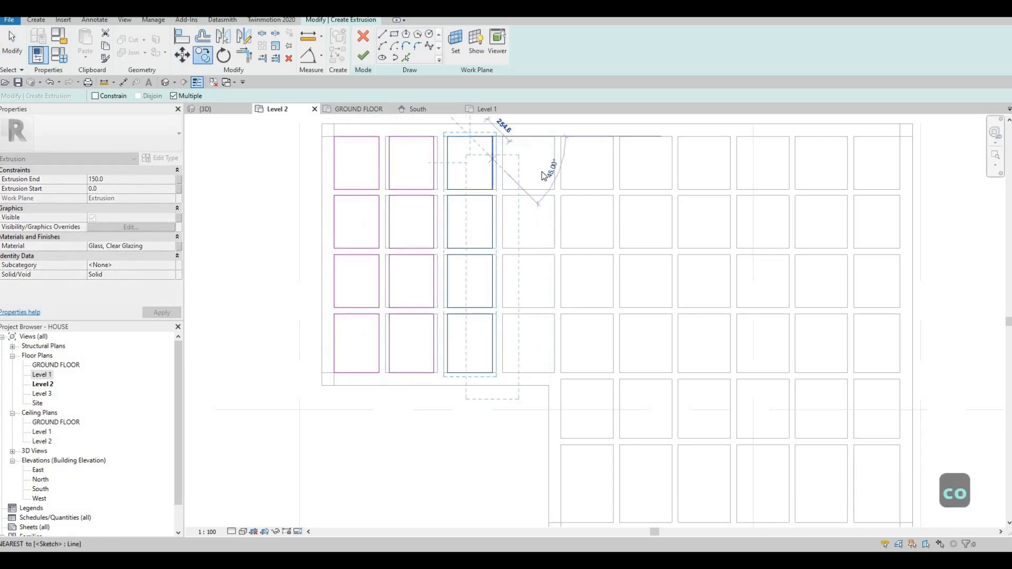
{"action": "key", "text": "Escape"}
{"action": "scroll", "coordinate": [471, 137], "scroll_direction": "up", "scroll_amount": 2}
{"action": "scroll", "coordinate": [483, 189], "scroll_direction": "down", "scroll_amount": 1}
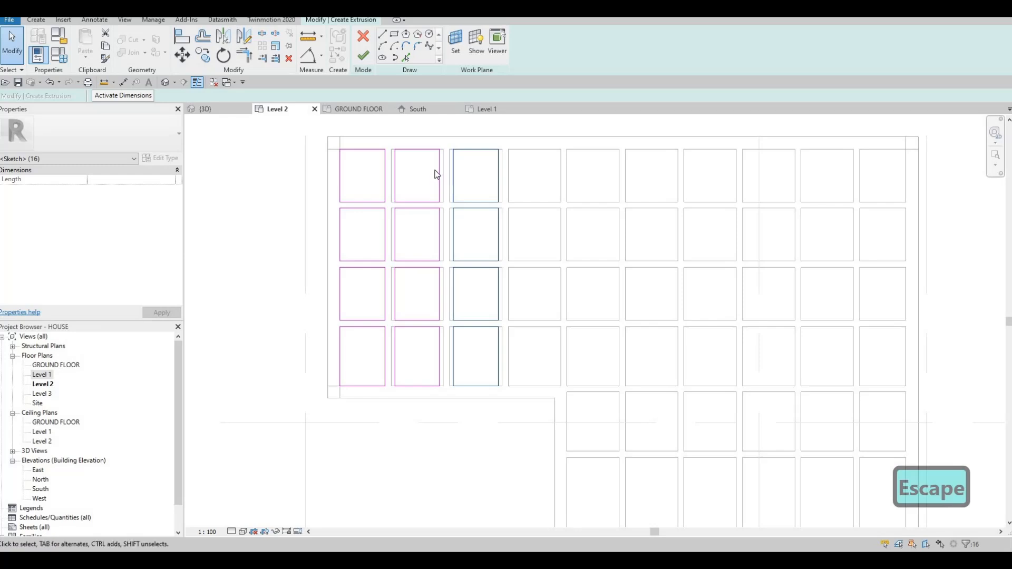
{"action": "key", "text": "Escape"}
{"action": "scroll", "coordinate": [430, 172], "scroll_direction": "up", "scroll_amount": 1}
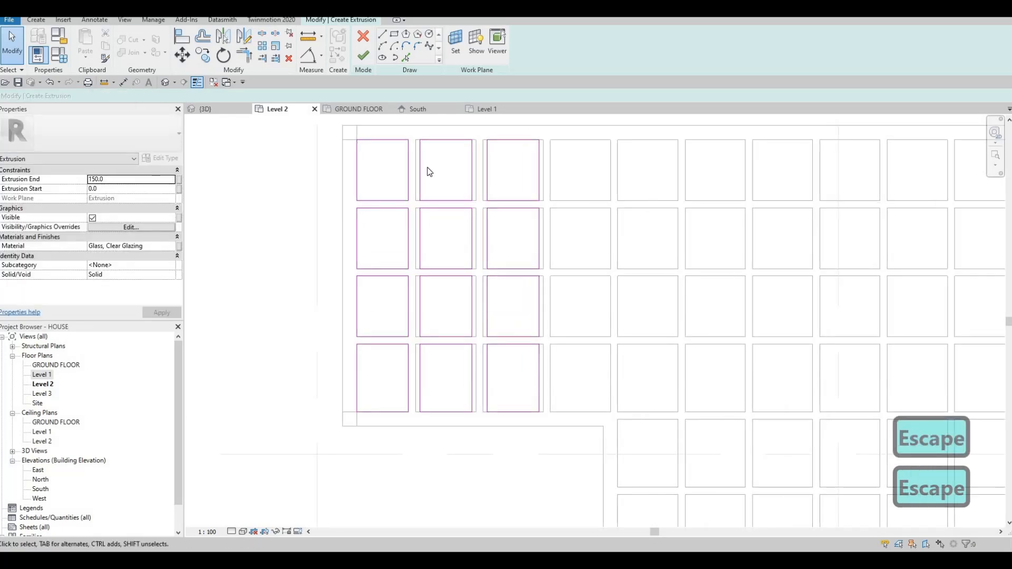
Align the left edge of the second column's top rectangle with its opening and delete the third column's copied rectangles
{"action": "key", "text": "a"}
{"action": "key", "text": "l"}
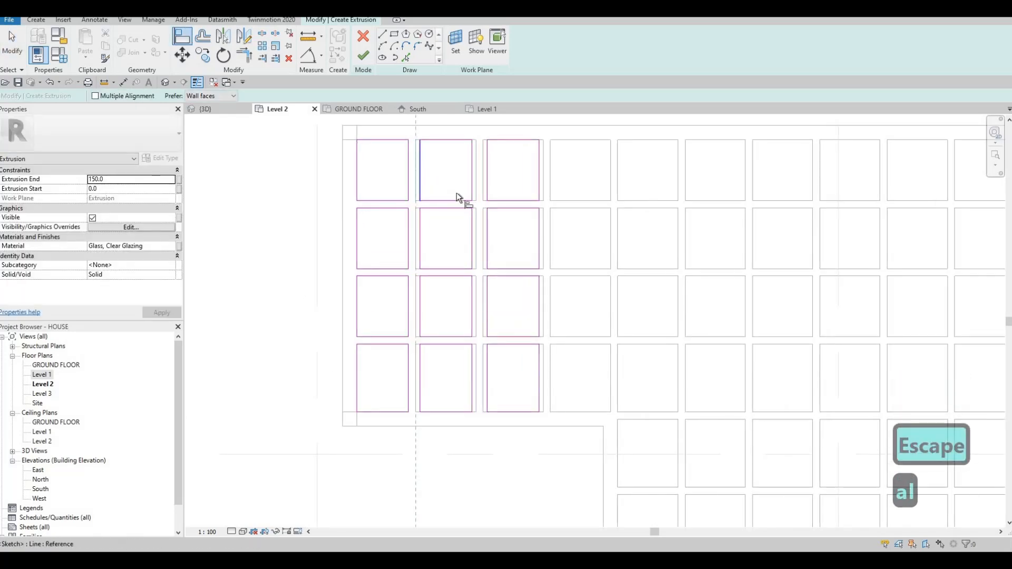
{"action": "key", "text": "Escape"}
{"action": "key", "text": "Escape"}
{"action": "mouse_move", "coordinate": [481, 133]}
{"action": "left_mouse_down"}
{"action": "mouse_move", "coordinate": [564, 445]}
{"action": "mouse_move", "coordinate": [565, 435]}
{"action": "left_mouse_up"}
{"action": "key", "text": "Delete"}
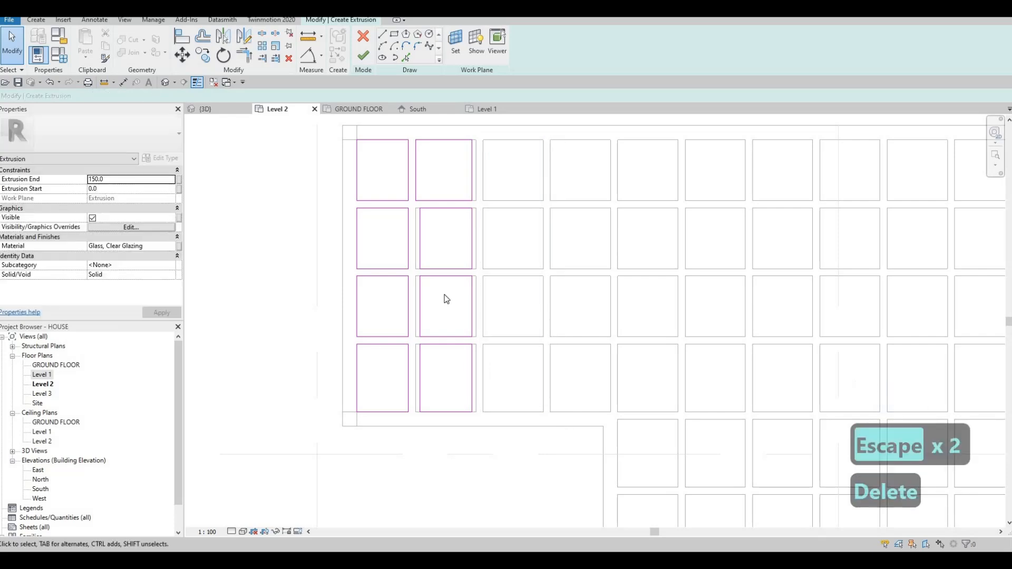
{"action": "key", "text": "a"}
{"action": "key", "text": "l"}
{"action": "key", "text": "Escape"}
{"action": "key", "text": "Escape"}
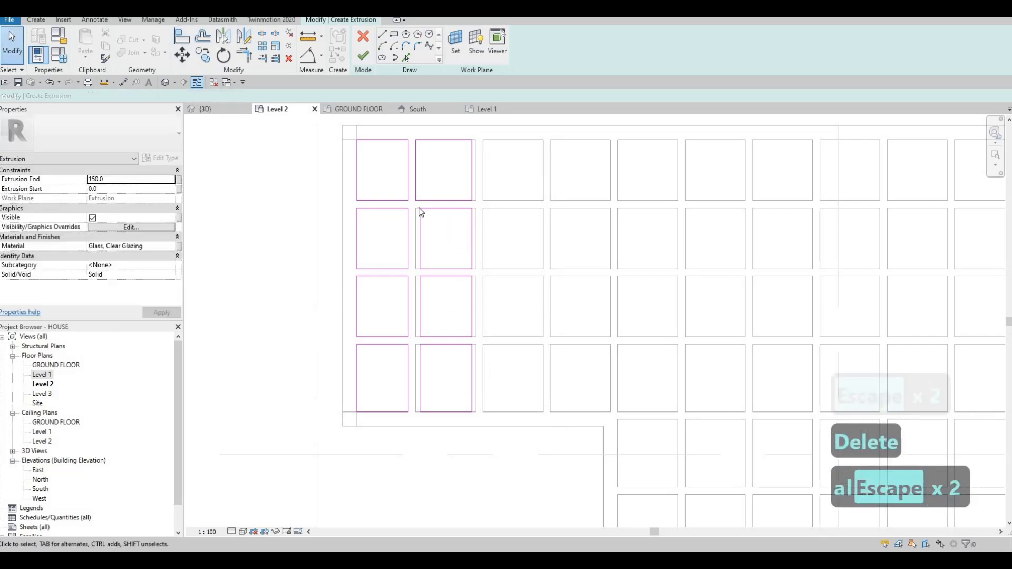
Move the lower three rectangles of the second column so their left edges meet the left edges of their openings
{"action": "mouse_move", "coordinate": [416, 204]}
{"action": "left_mouse_down"}
{"action": "mouse_move", "coordinate": [472, 305]}
{"action": "mouse_move", "coordinate": [491, 428]}
{"action": "mouse_move", "coordinate": [491, 355]}
{"action": "left_mouse_up"}
{"action": "key", "text": "m"}
{"action": "key", "text": "v"}
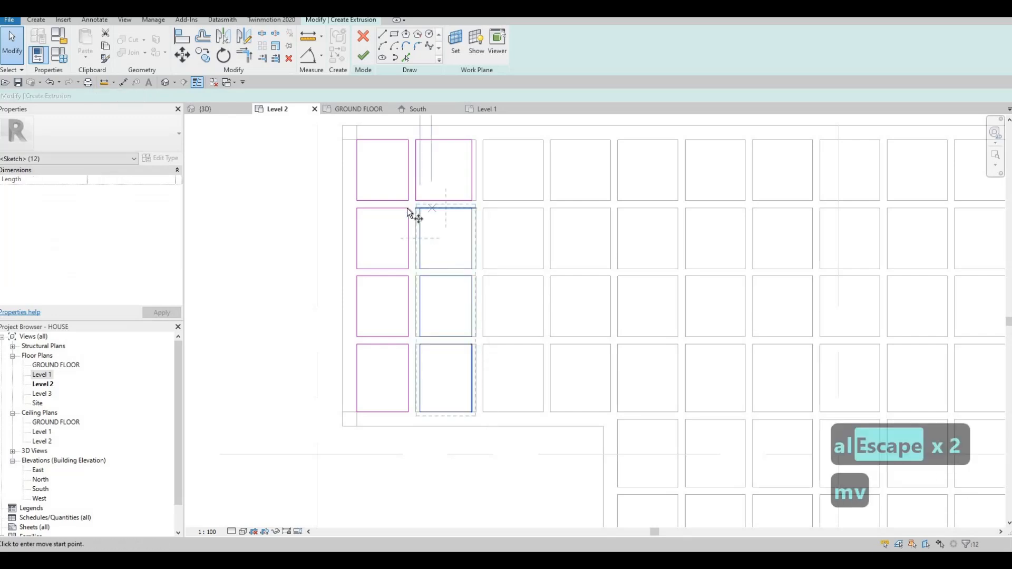
{"action": "scroll", "coordinate": [406, 208], "scroll_direction": "up", "scroll_amount": 3}
{"action": "left_click", "coordinate": [419, 208]}
{"action": "left_click", "coordinate": [415, 209]}
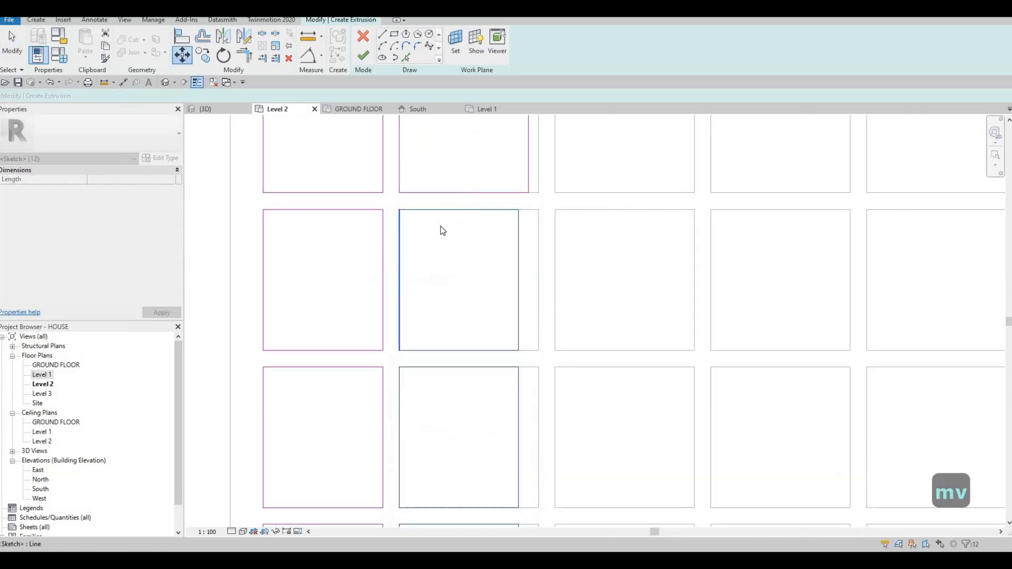
{"action": "key", "text": "Escape"}
{"action": "key", "text": "Escape"}
{"action": "scroll", "coordinate": [442, 230], "scroll_direction": "down", "scroll_amount": 2}
{"action": "key", "text": "Escape"}
Align the right edges of the second column's four rectangles with the right edges of their openings
{"action": "key", "text": "a"}
{"action": "key", "text": "l"}
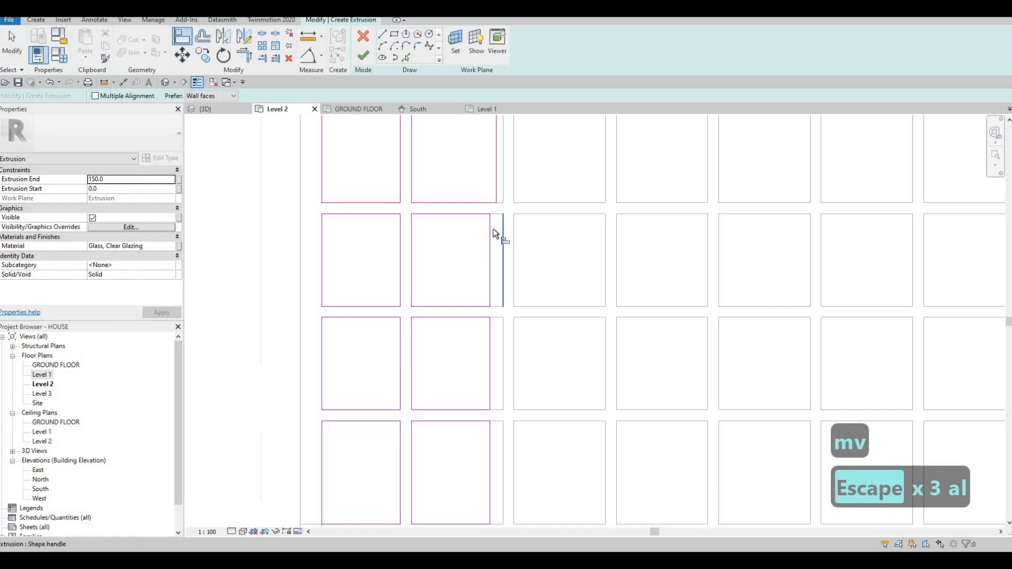
{"action": "left_click", "coordinate": [492, 228]}
{"action": "left_click", "coordinate": [502, 187]}
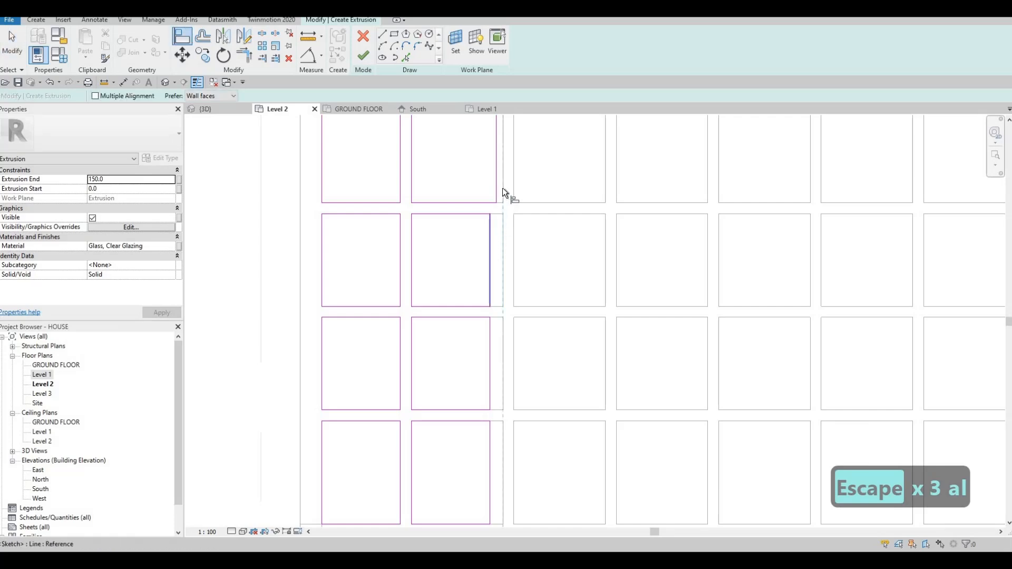
{"action": "left_click", "coordinate": [503, 336]}
{"action": "left_click", "coordinate": [490, 337]}
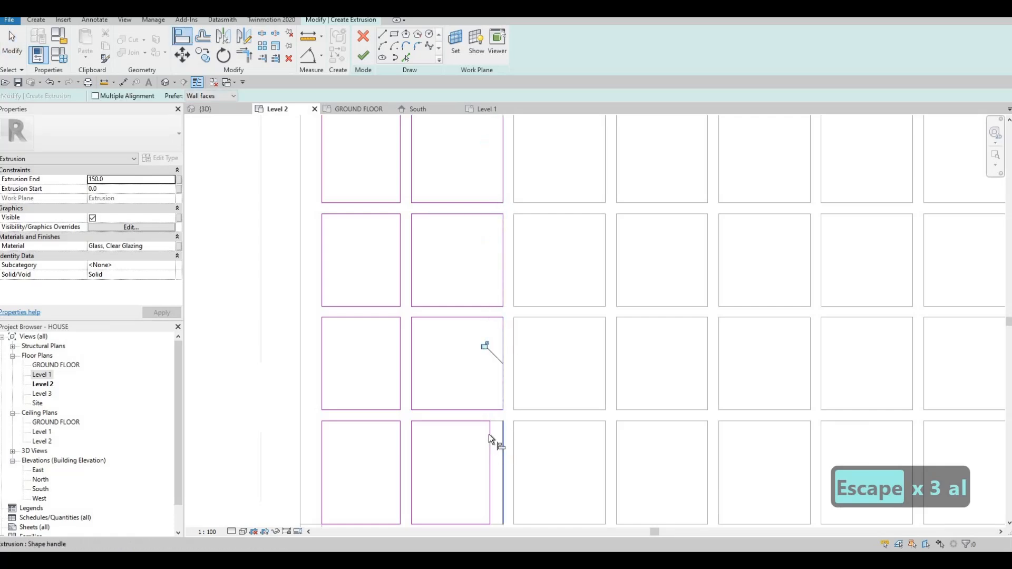
{"action": "left_click", "coordinate": [489, 435]}
{"action": "key", "text": "Escape"}
{"action": "scroll", "coordinate": [447, 233], "scroll_direction": "down", "scroll_amount": 3}
{"action": "key", "text": "Escape"}
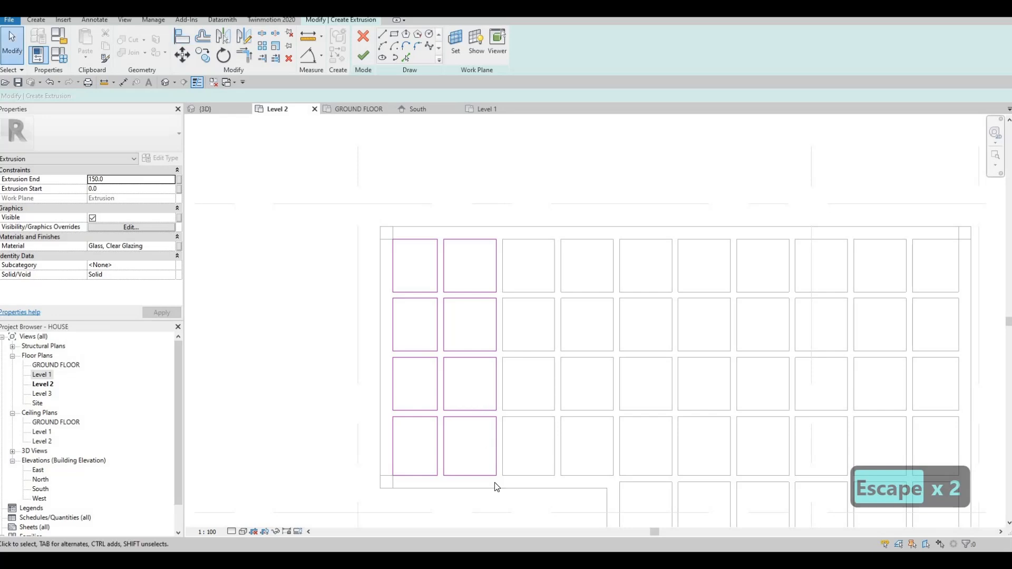
Copy the second column's four rectangles onto each of the remaining columns of openings, through to the tenth column
{"action": "left_click_drag", "start_coordinate": [441, 230], "coordinate": [505, 501]}
{"action": "key", "text": "c"}
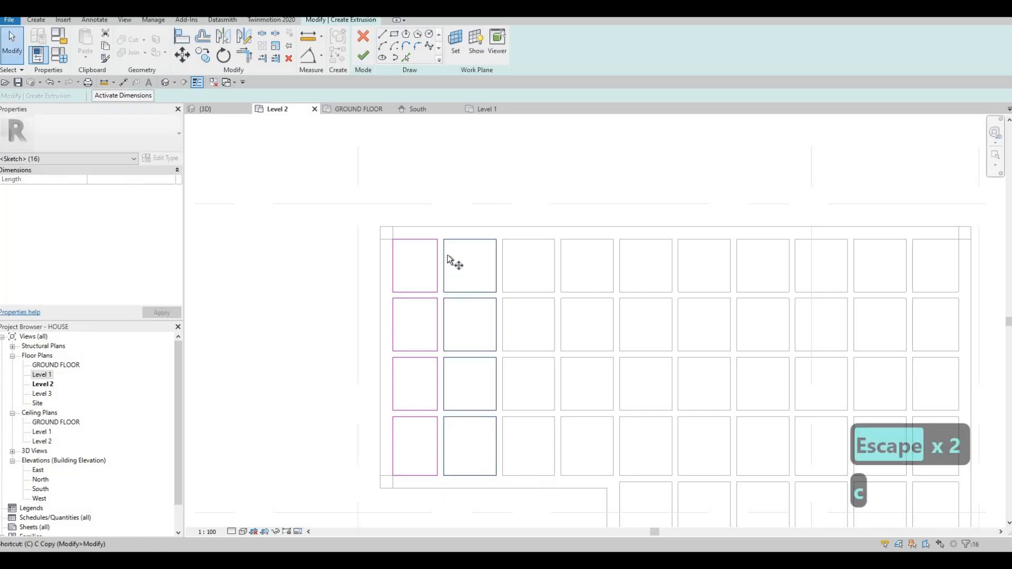
{"action": "key", "text": "o"}
{"action": "left_click", "coordinate": [501, 244]}
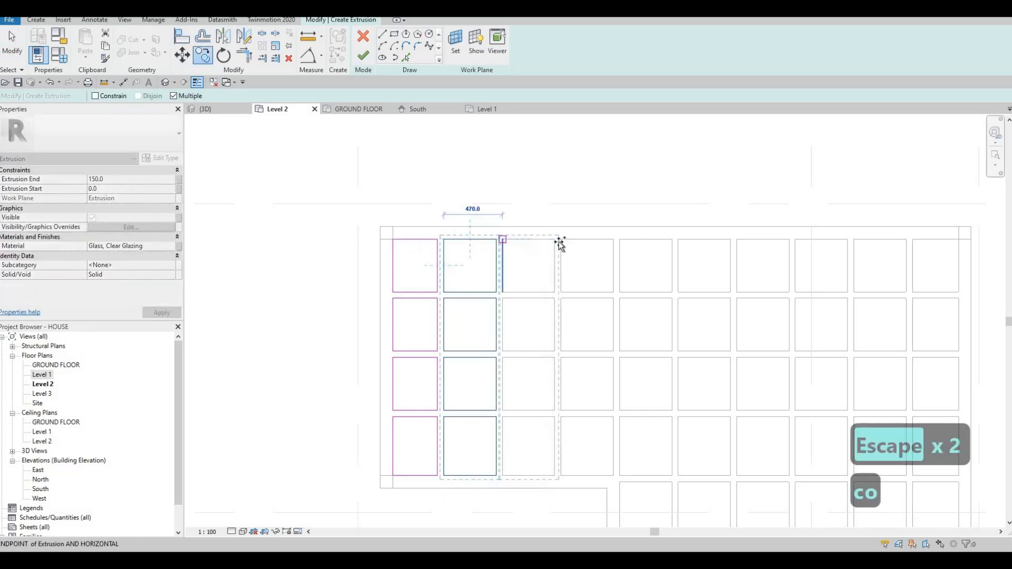
{"action": "left_click", "coordinate": [559, 242]}
{"action": "left_click", "coordinate": [641, 245]}
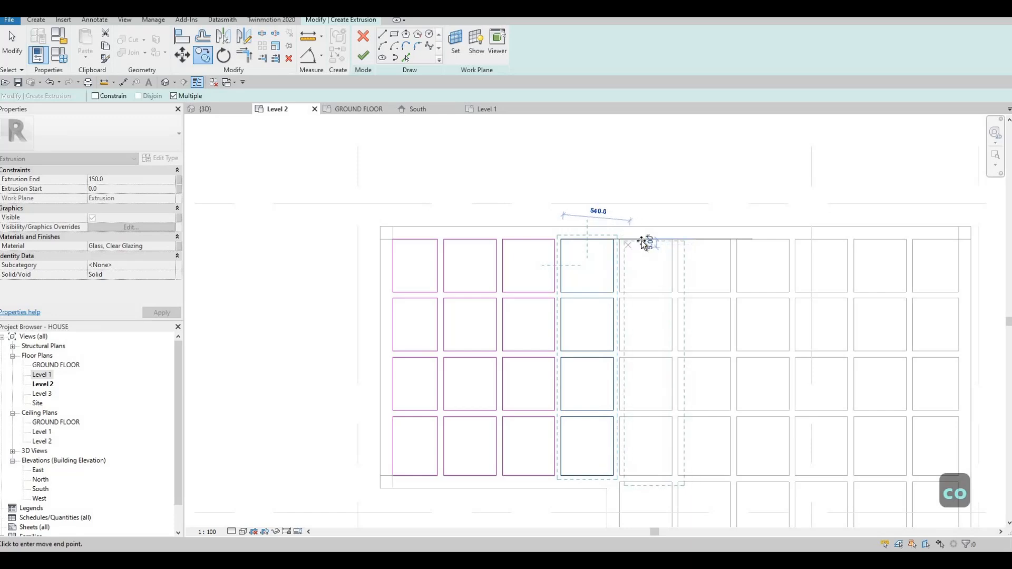
{"action": "left_click", "coordinate": [682, 242]}
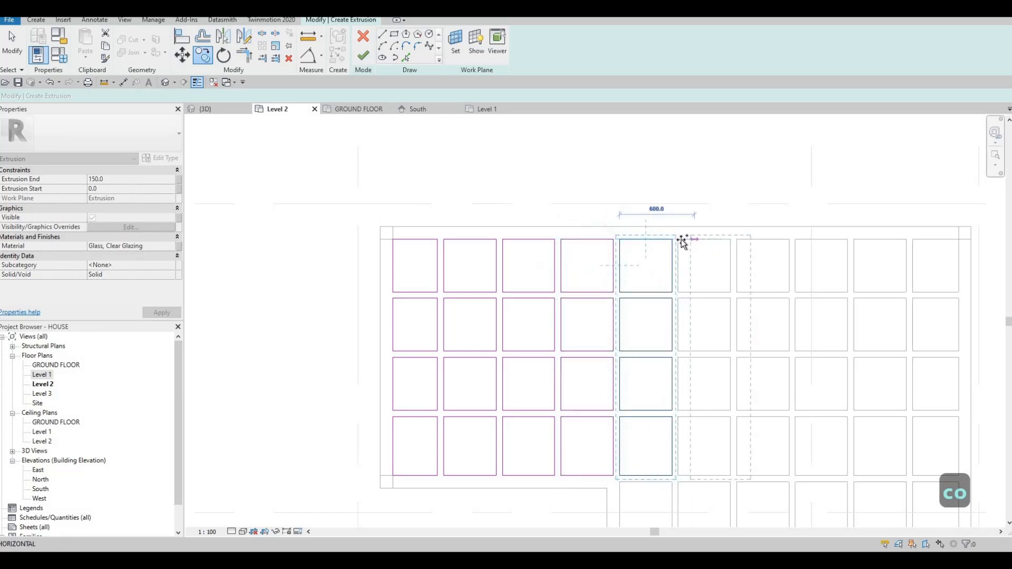
{"action": "left_click", "coordinate": [741, 239]}
{"action": "left_click", "coordinate": [795, 241]}
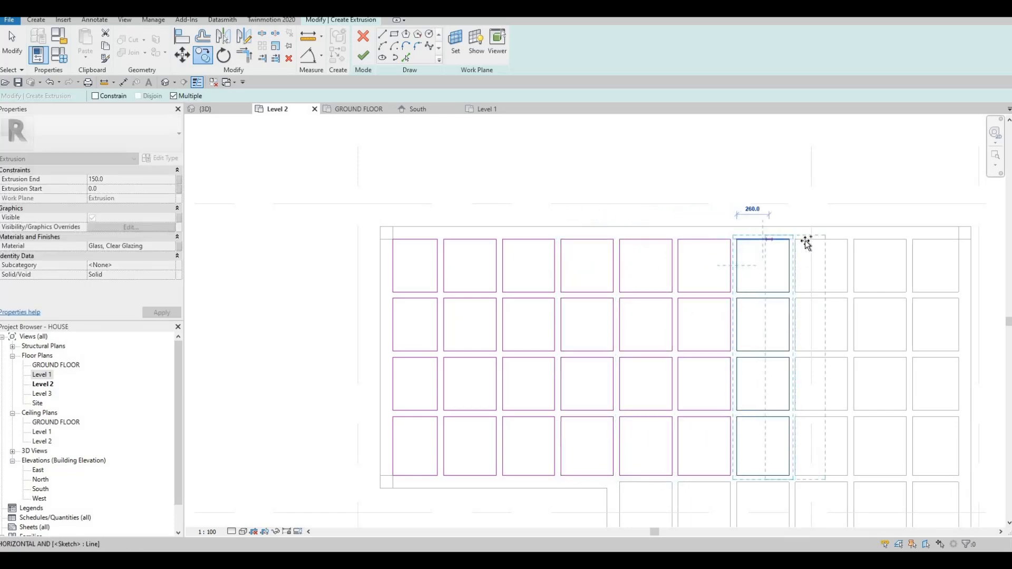
{"action": "left_click", "coordinate": [854, 239]}
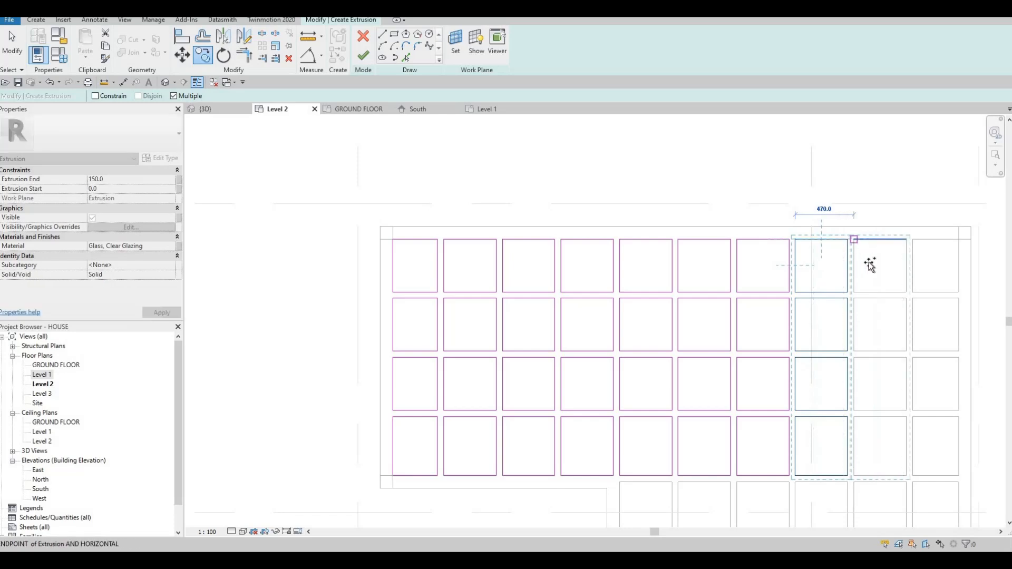
{"action": "middle_click_drag", "start_coordinate": [868, 262], "coordinate": [788, 222]}
{"action": "scroll", "coordinate": [788, 224], "scroll_direction": "down", "scroll_amount": 2}
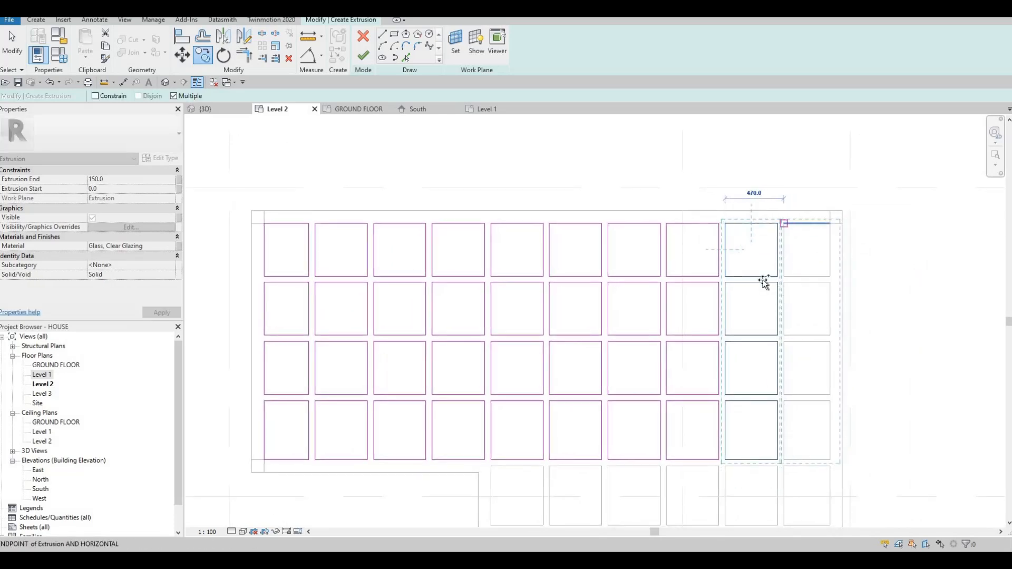
{"action": "key", "text": "Escape"}
{"action": "key", "text": "Escape"}
{"action": "key", "text": "Escape"}
Align the right edges of the last column's four rectangles with the right edges of their narrower openings
{"action": "key", "text": "a"}
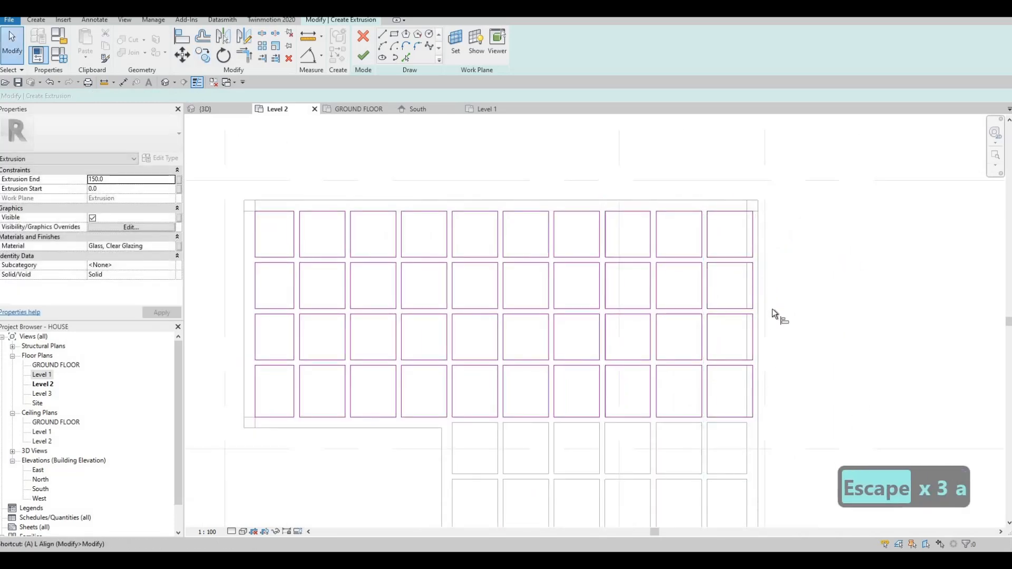
{"action": "key", "text": "l"}
{"action": "left_click", "coordinate": [751, 241]}
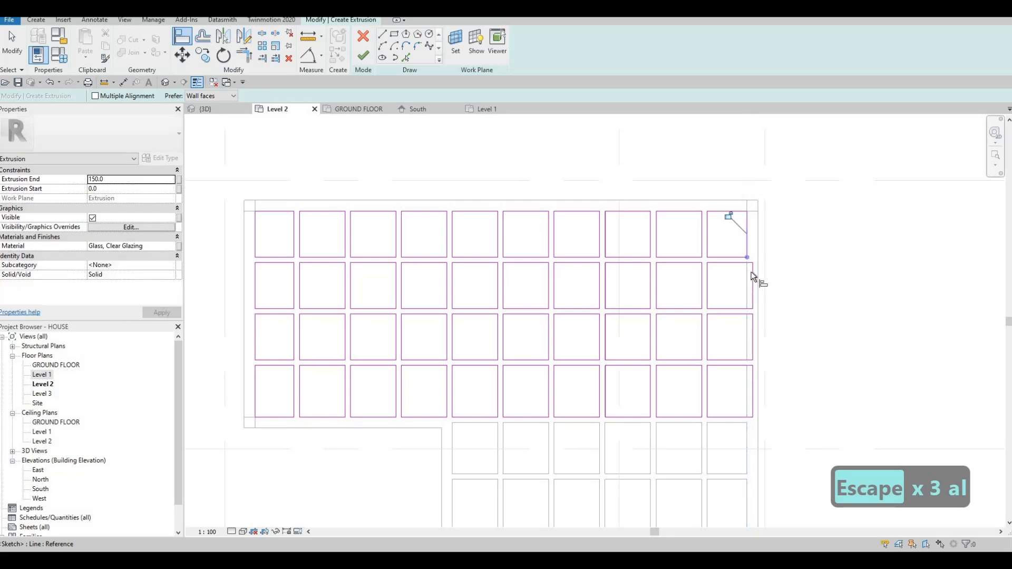
{"action": "left_click", "coordinate": [751, 327]}
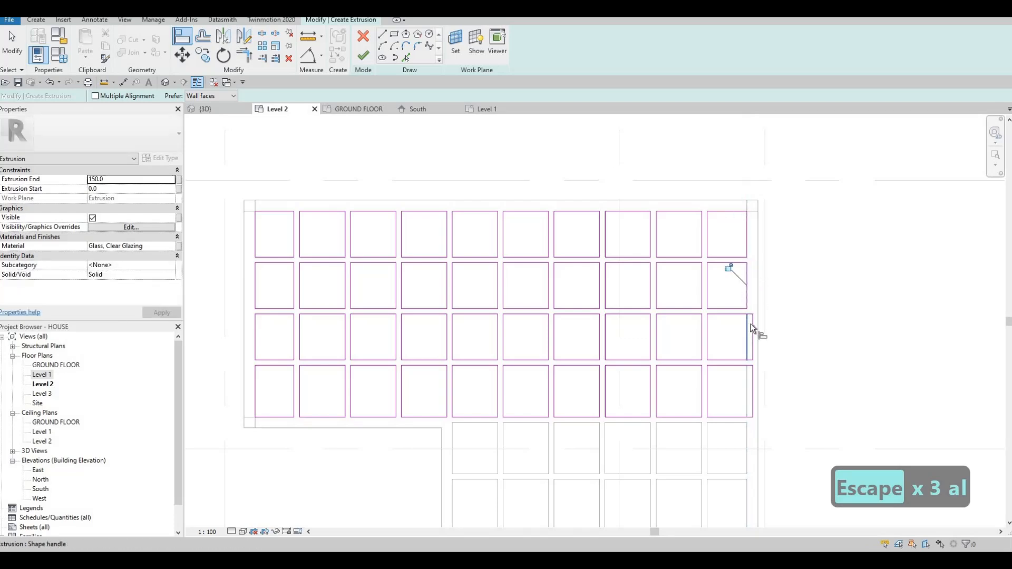
{"action": "left_click", "coordinate": [753, 391]}
{"action": "middle_click_drag", "start_coordinate": [562, 361], "coordinate": [599, 250]}
{"action": "scroll", "coordinate": [596, 250], "scroll_direction": "down", "scroll_amount": 1}
{"action": "middle_click_drag", "start_coordinate": [496, 252], "coordinate": [499, 219]}
{"action": "key", "text": "Escape"}
{"action": "key", "text": "Escape"}
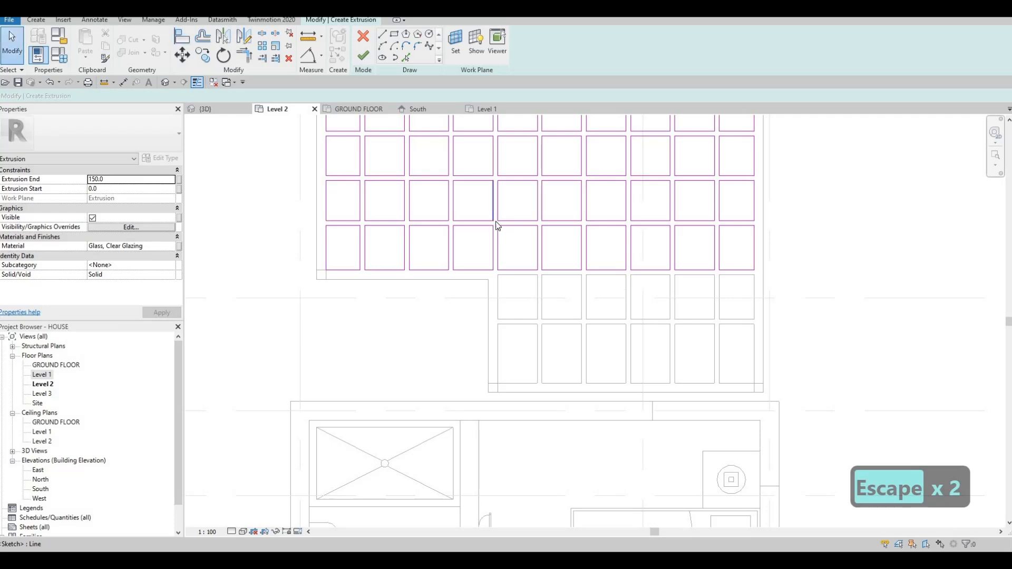
Copy the six rightmost rectangles of the fourth row onto the two rows of openings below them
{"action": "scroll", "coordinate": [498, 226], "scroll_direction": "up", "scroll_amount": 2}
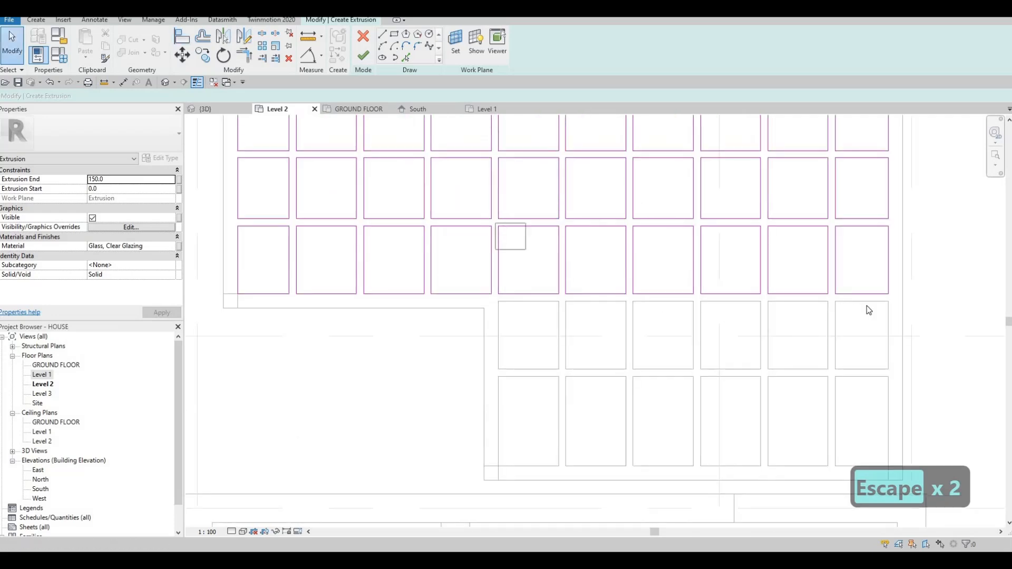
{"action": "left_click_drag", "start_coordinate": [869, 310], "coordinate": [889, 308]}
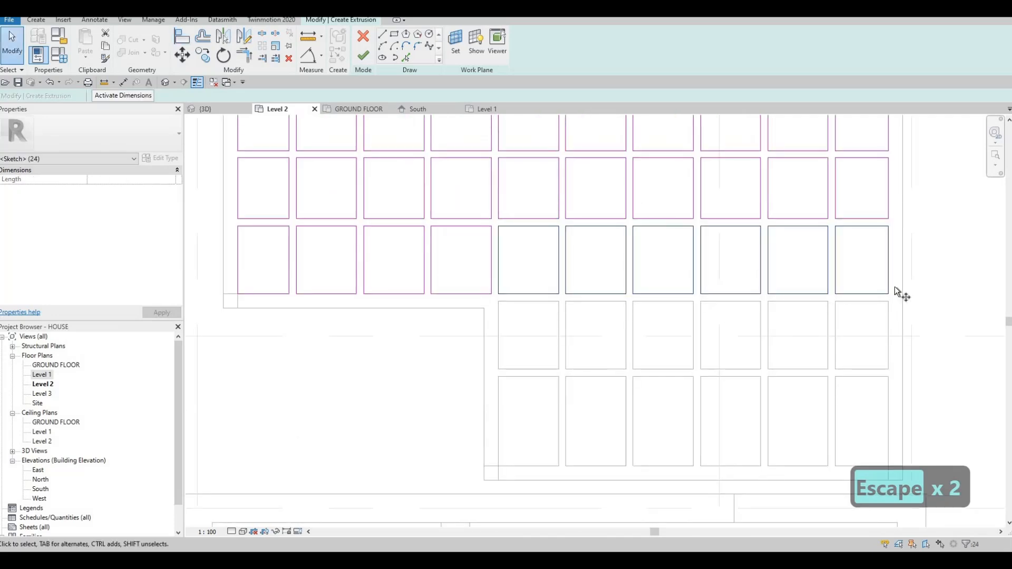
{"action": "key", "text": "c"}
{"action": "key", "text": "o"}
{"action": "left_click", "coordinate": [888, 226]}
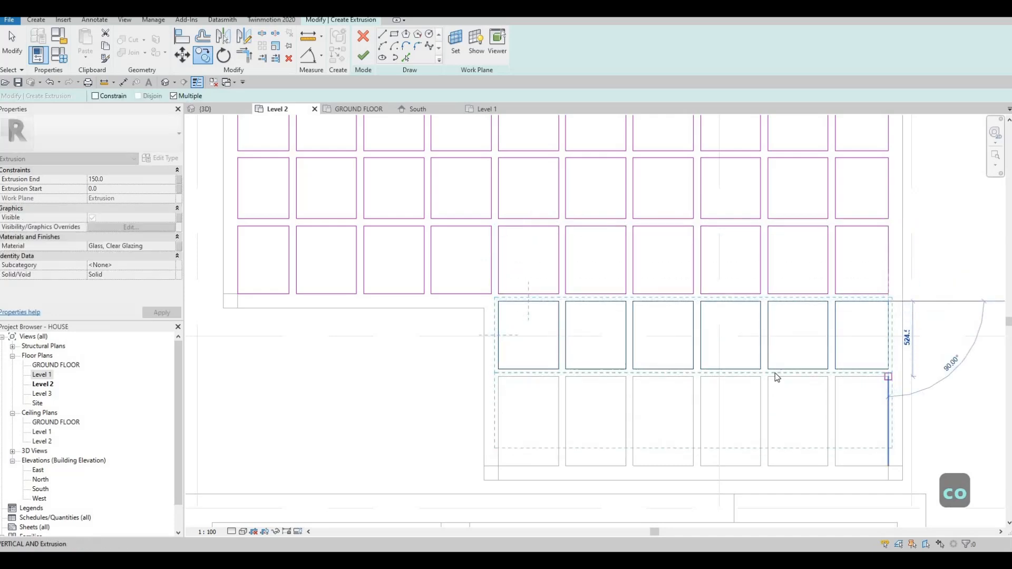
{"action": "left_click", "coordinate": [888, 376]}
{"action": "key", "text": "Escape"}
{"action": "middle_click_drag", "start_coordinate": [709, 437], "coordinate": [673, 347]}
{"action": "key", "text": "Escape"}
{"action": "key", "text": "Escape"}
{"action": "key", "text": "Escape"}
Align the bottom edges of the last row's six rectangles with their openings and finish the glass extrusion sketch
{"action": "key", "text": "a"}
{"action": "key", "text": "l"}
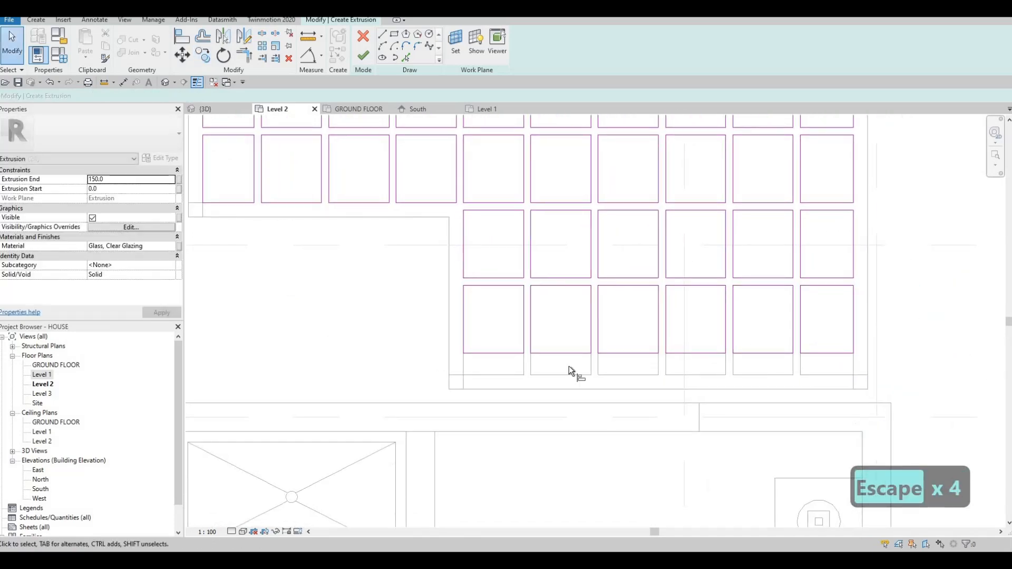
{"action": "key", "text": "a"}
{"action": "key", "text": "l"}
{"action": "left_click", "coordinate": [548, 375]}
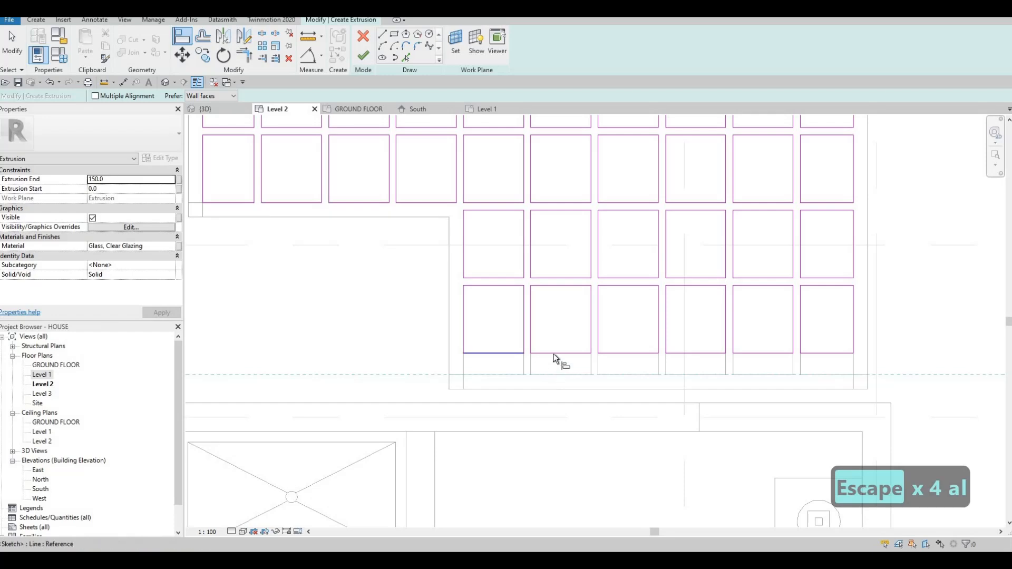
{"action": "left_click", "coordinate": [554, 353]}
{"action": "left_click", "coordinate": [620, 373]}
{"action": "left_click", "coordinate": [626, 353]}
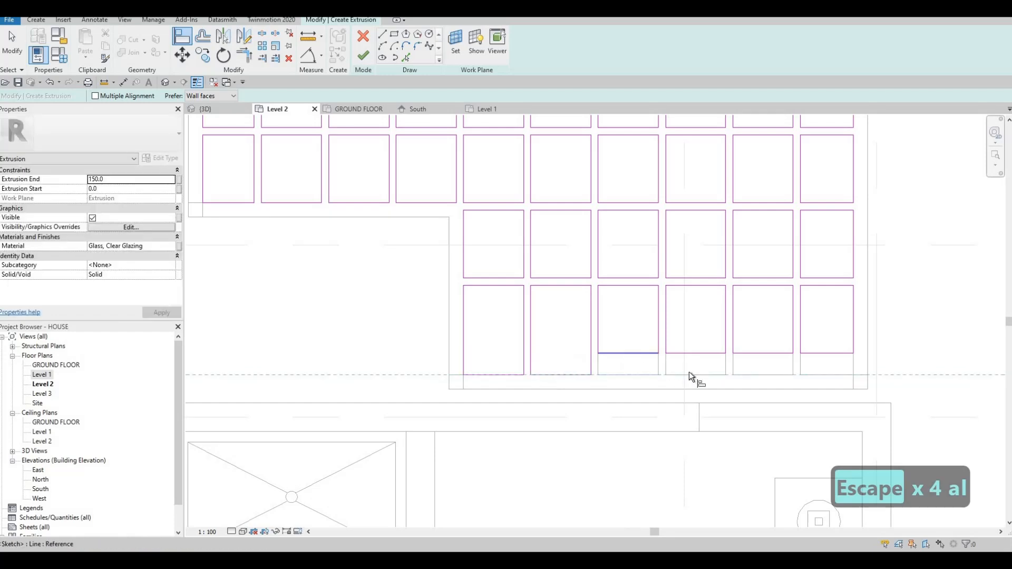
{"action": "left_click", "coordinate": [690, 374]}
{"action": "left_click", "coordinate": [697, 353]}
{"action": "left_click", "coordinate": [757, 373]}
{"action": "left_click", "coordinate": [766, 354]}
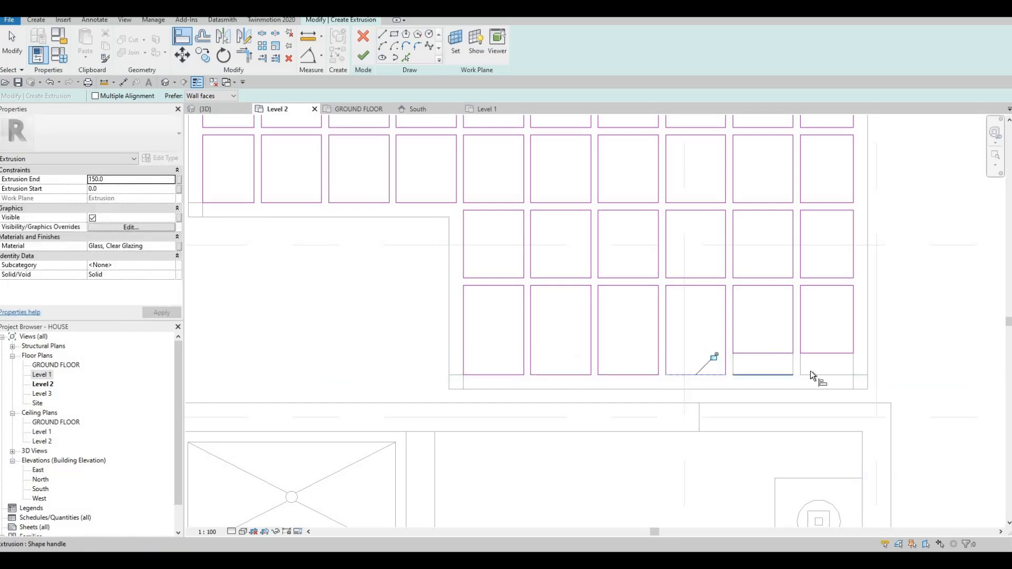
{"action": "left_click", "coordinate": [812, 374]}
{"action": "left_click", "coordinate": [826, 354]}
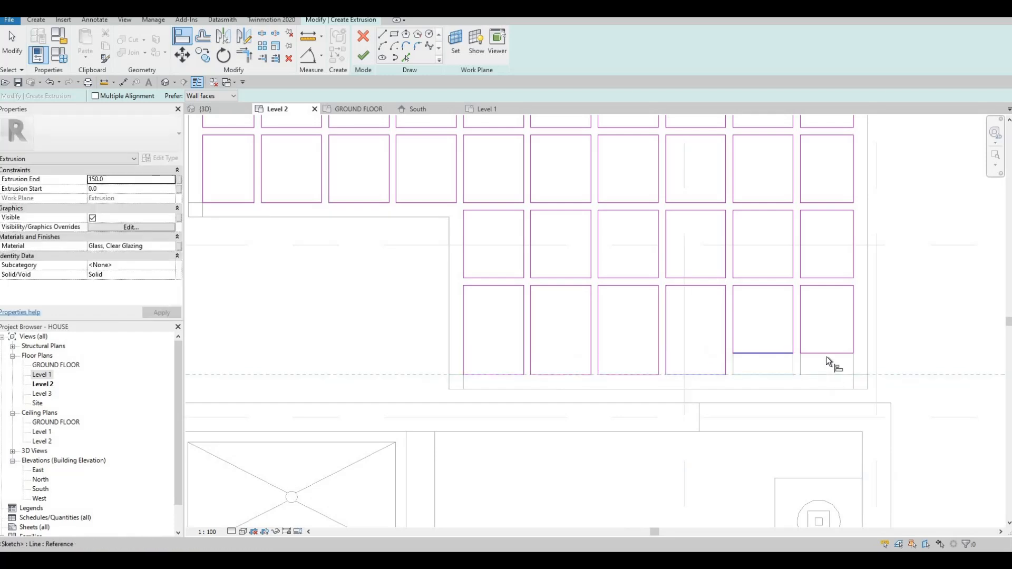
{"action": "left_click", "coordinate": [363, 55]}
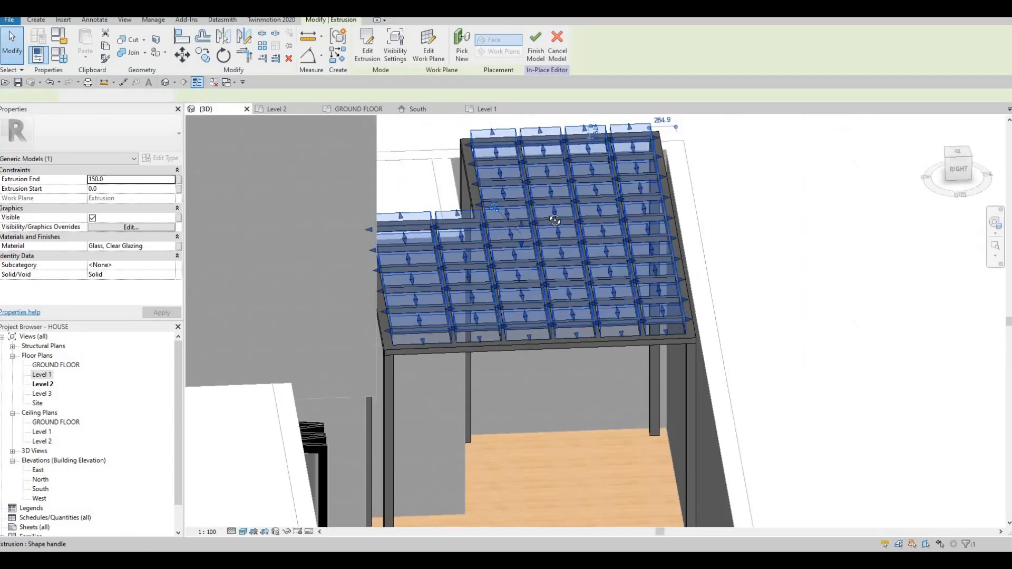
Reshape the glass extrusion in 3D into thin panels within the rafter depth, starting at about -95.5 and ending at about -64.5
{"action": "middle_click_drag", "start_coordinate": [557, 221], "coordinate": [528, 248], "text": "shift"}
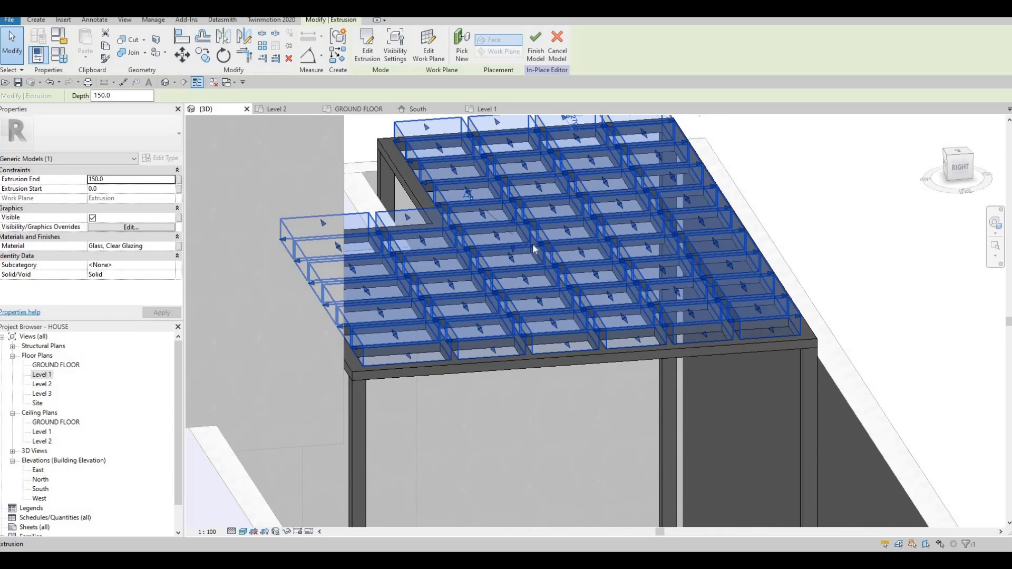
{"action": "scroll", "coordinate": [534, 249], "scroll_direction": "up", "scroll_amount": 5}
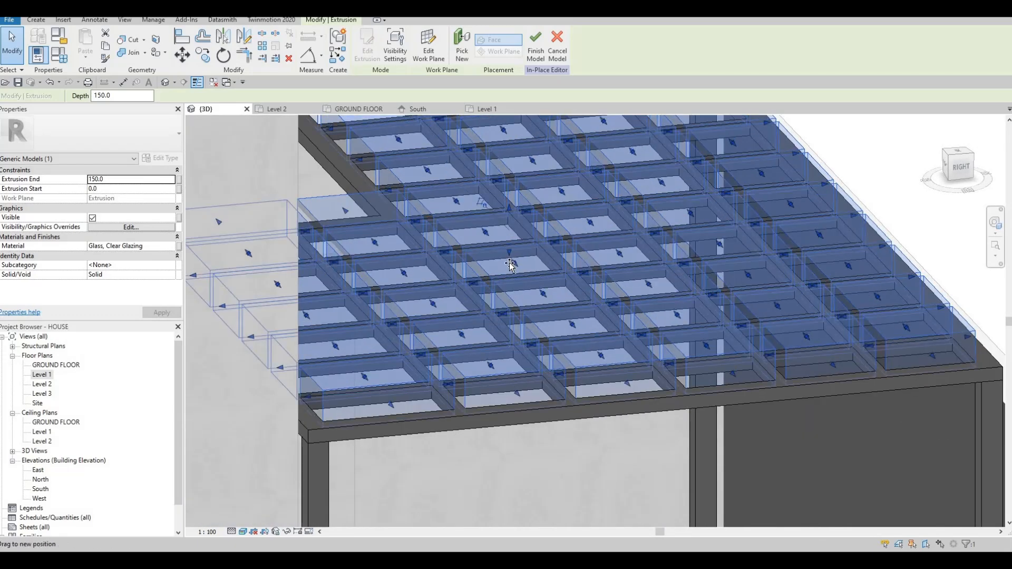
{"action": "left_click_drag", "start_coordinate": [510, 265], "coordinate": [511, 249]}
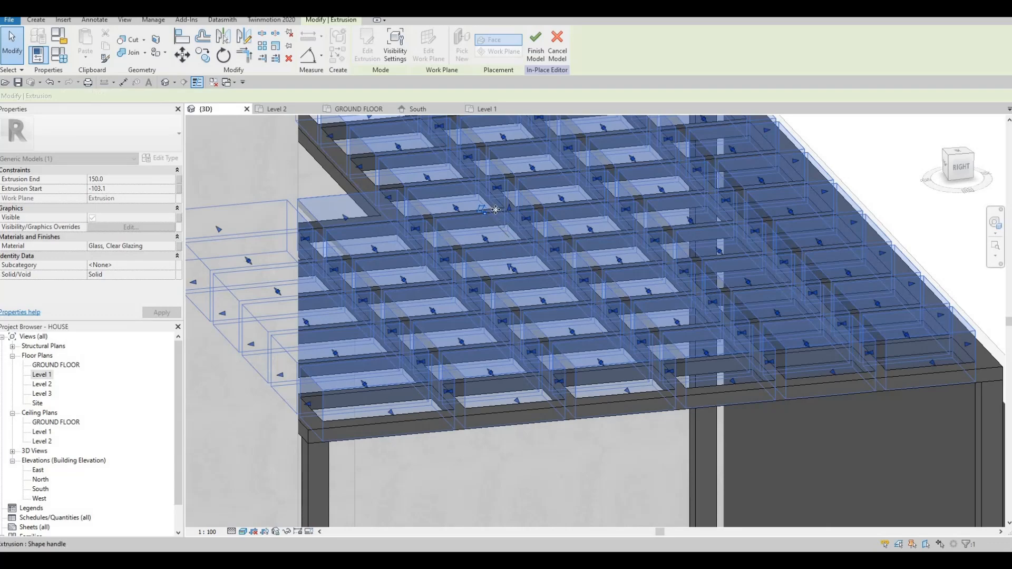
{"action": "left_click_drag", "start_coordinate": [495, 209], "coordinate": [502, 213]}
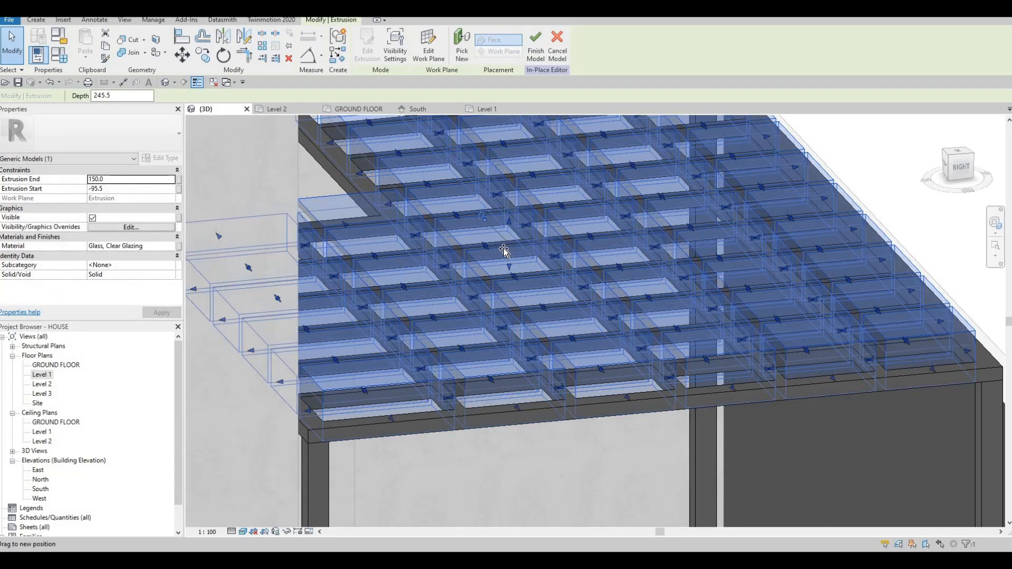
{"action": "left_click_drag", "start_coordinate": [504, 251], "coordinate": [586, 339]}
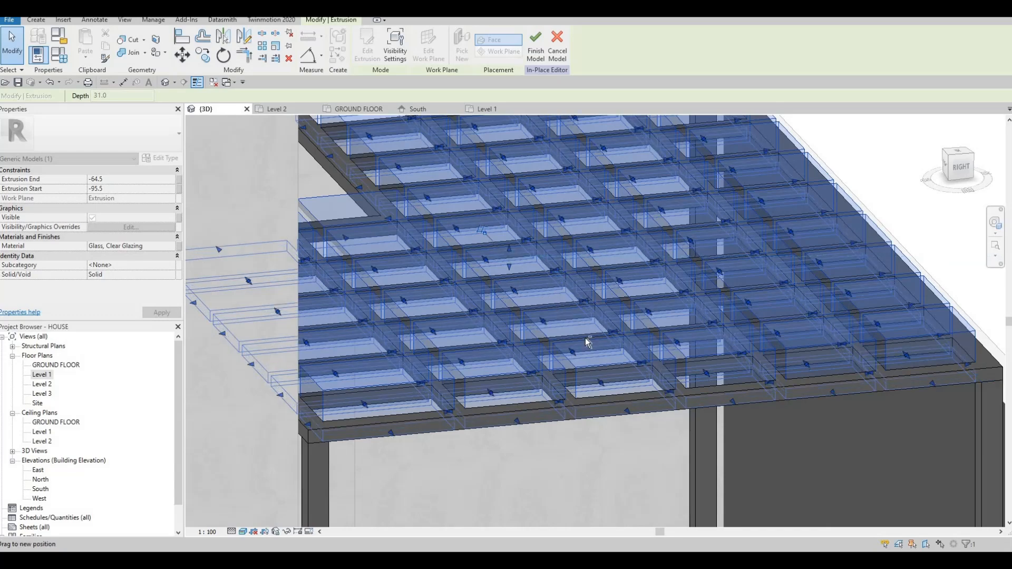
{"action": "key", "text": "Escape"}
{"action": "scroll", "coordinate": [559, 333], "scroll_direction": "down", "scroll_amount": 2}
{"action": "middle_click_drag", "start_coordinate": [553, 334], "coordinate": [556, 353], "text": "shift"}
{"action": "key", "text": "Escape"}
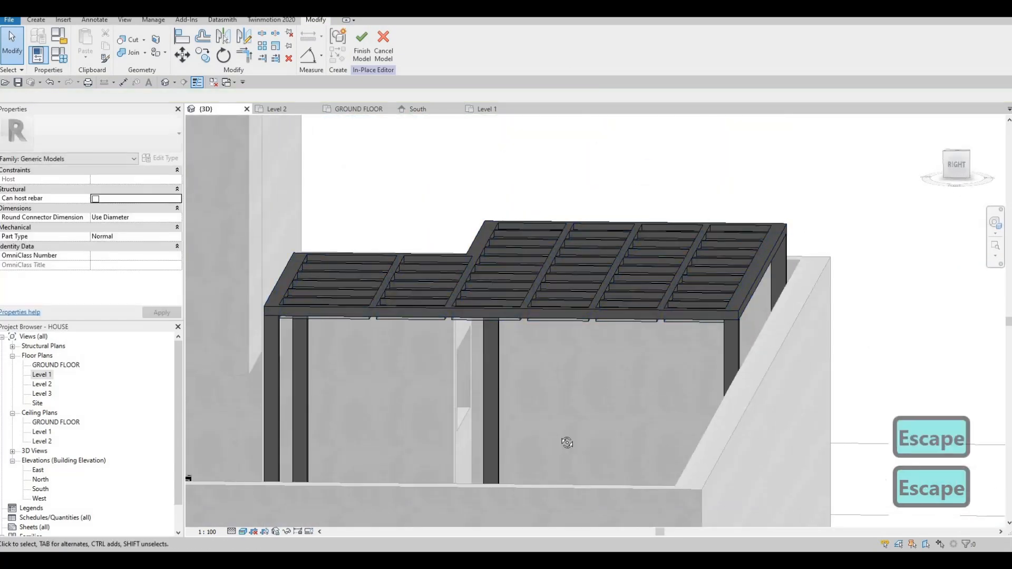
Check the glazed roof from several angles in 3D and finish the in-place model
{"action": "middle_click_drag", "start_coordinate": [567, 443], "coordinate": [457, 331], "text": "shift"}
{"action": "middle_click_drag", "start_coordinate": [457, 331], "coordinate": [541, 373]}
{"action": "scroll", "coordinate": [553, 380], "scroll_direction": "down", "scroll_amount": 1}
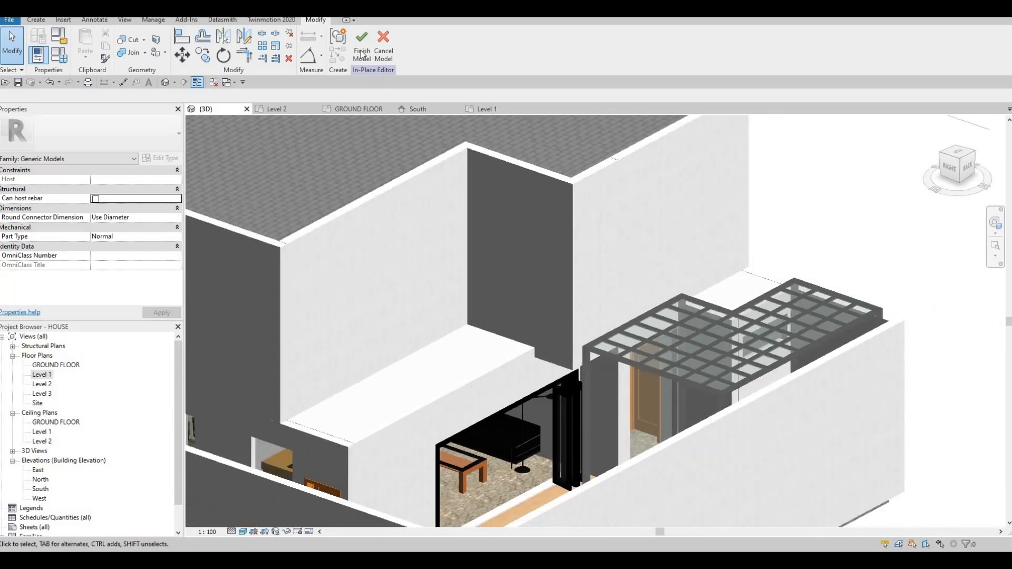
{"action": "left_click", "coordinate": [362, 53]}
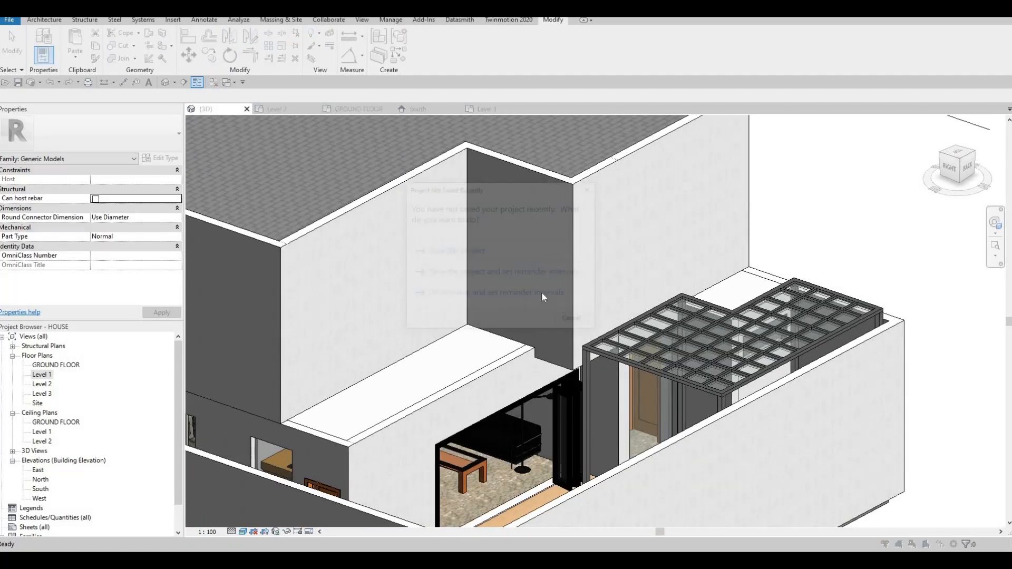